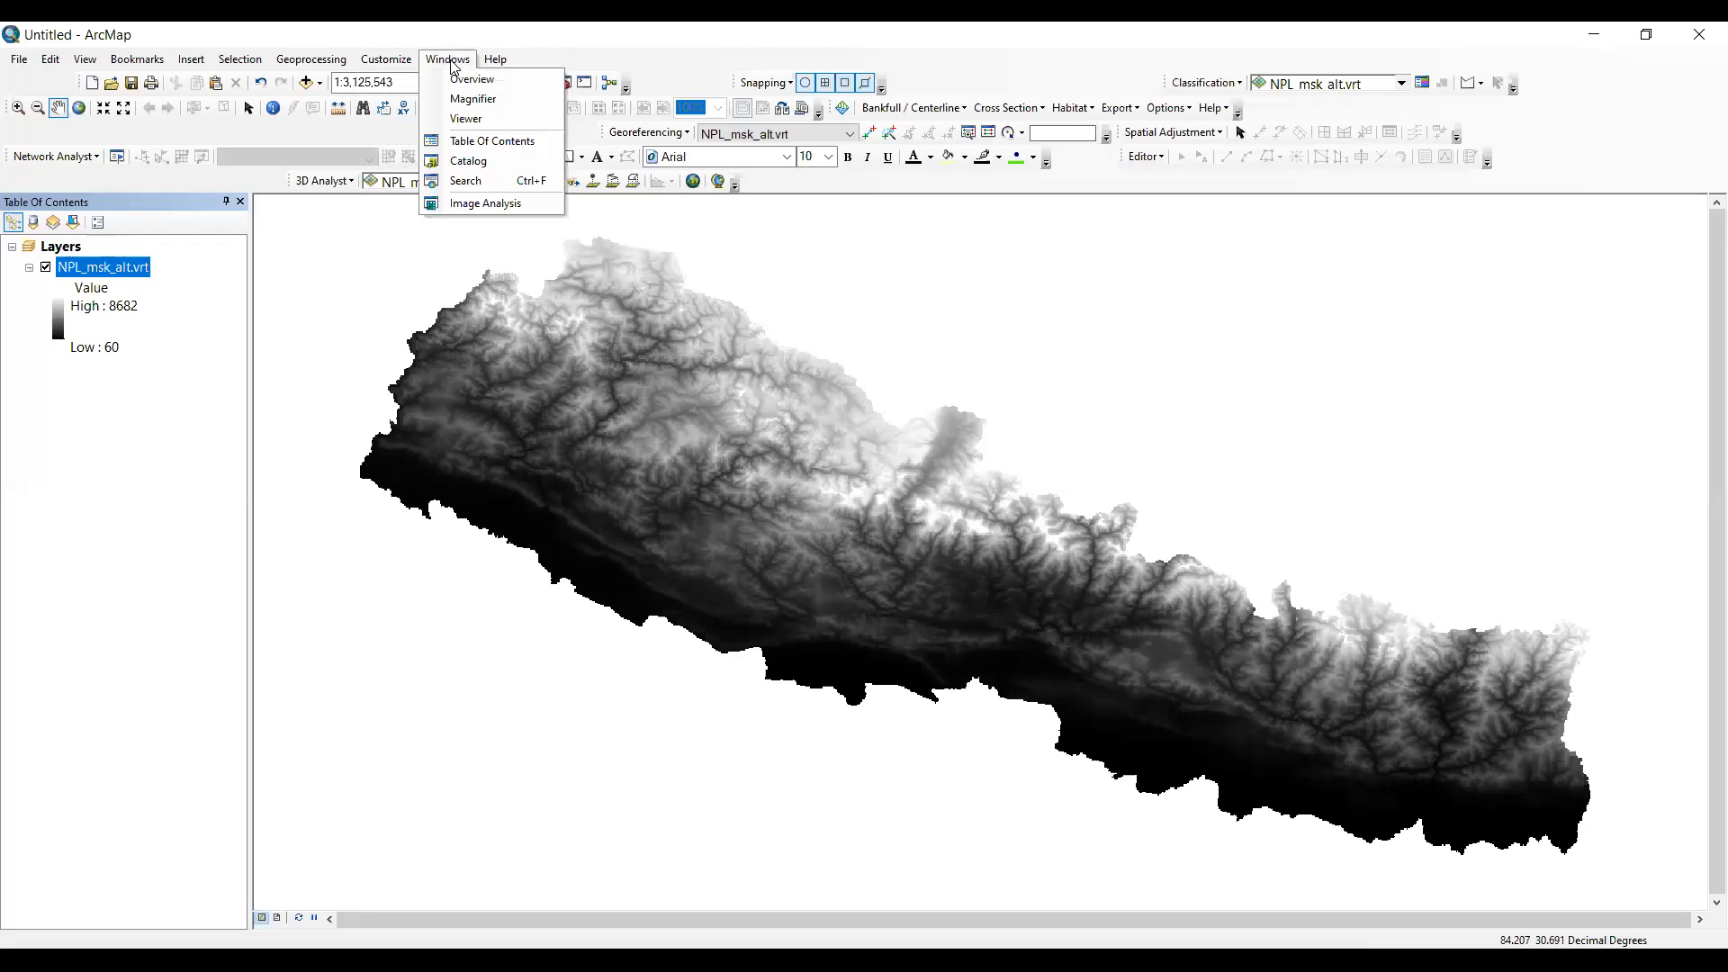
- Open the search window and search for the tool "project raster"
{"action": "left_click", "coordinate": [501, 180]}
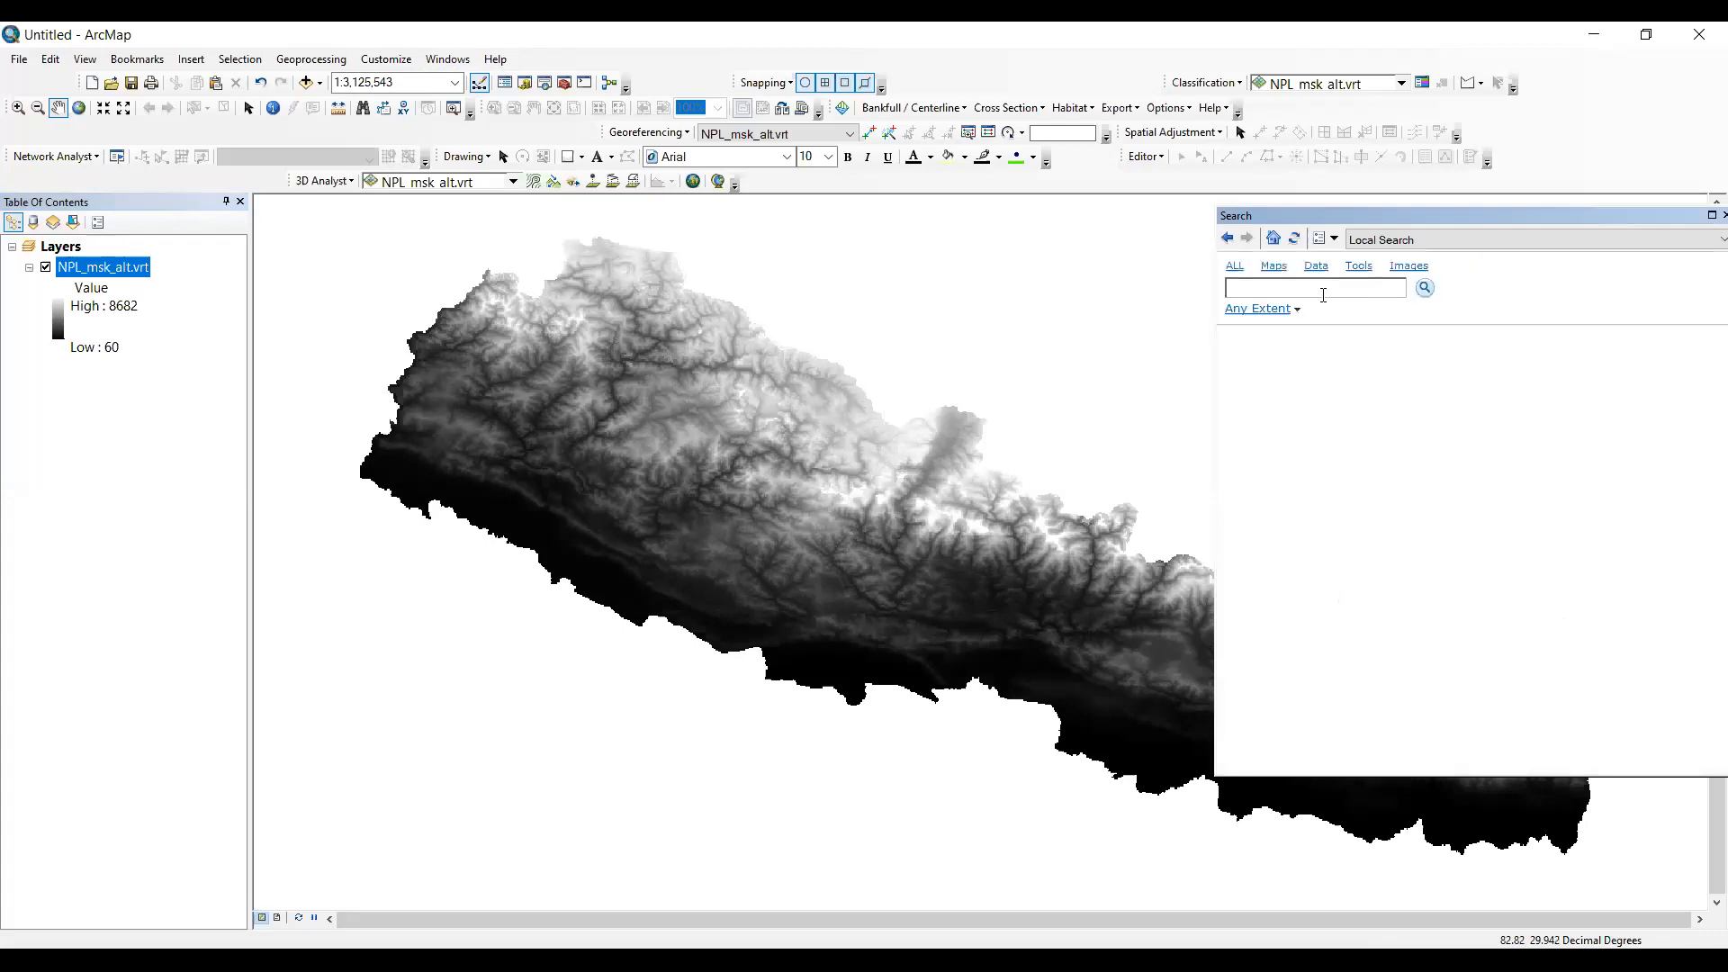
{"action": "type", "text": "project raster"}
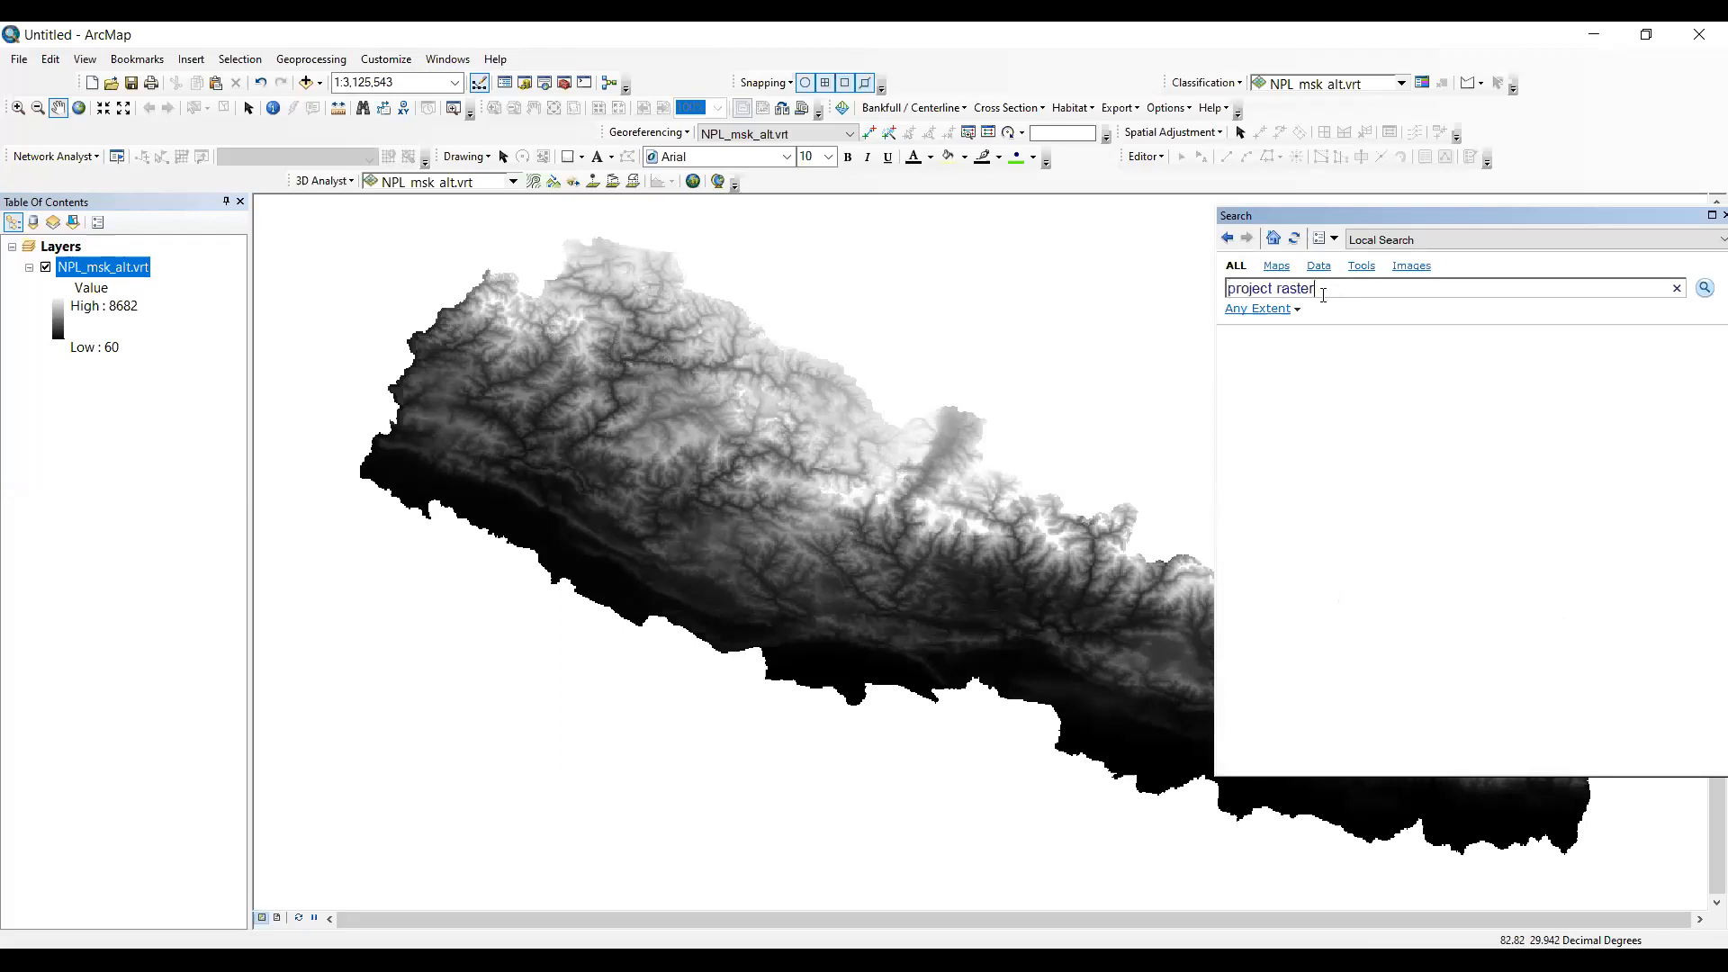
{"action": "key", "text": "Return"}
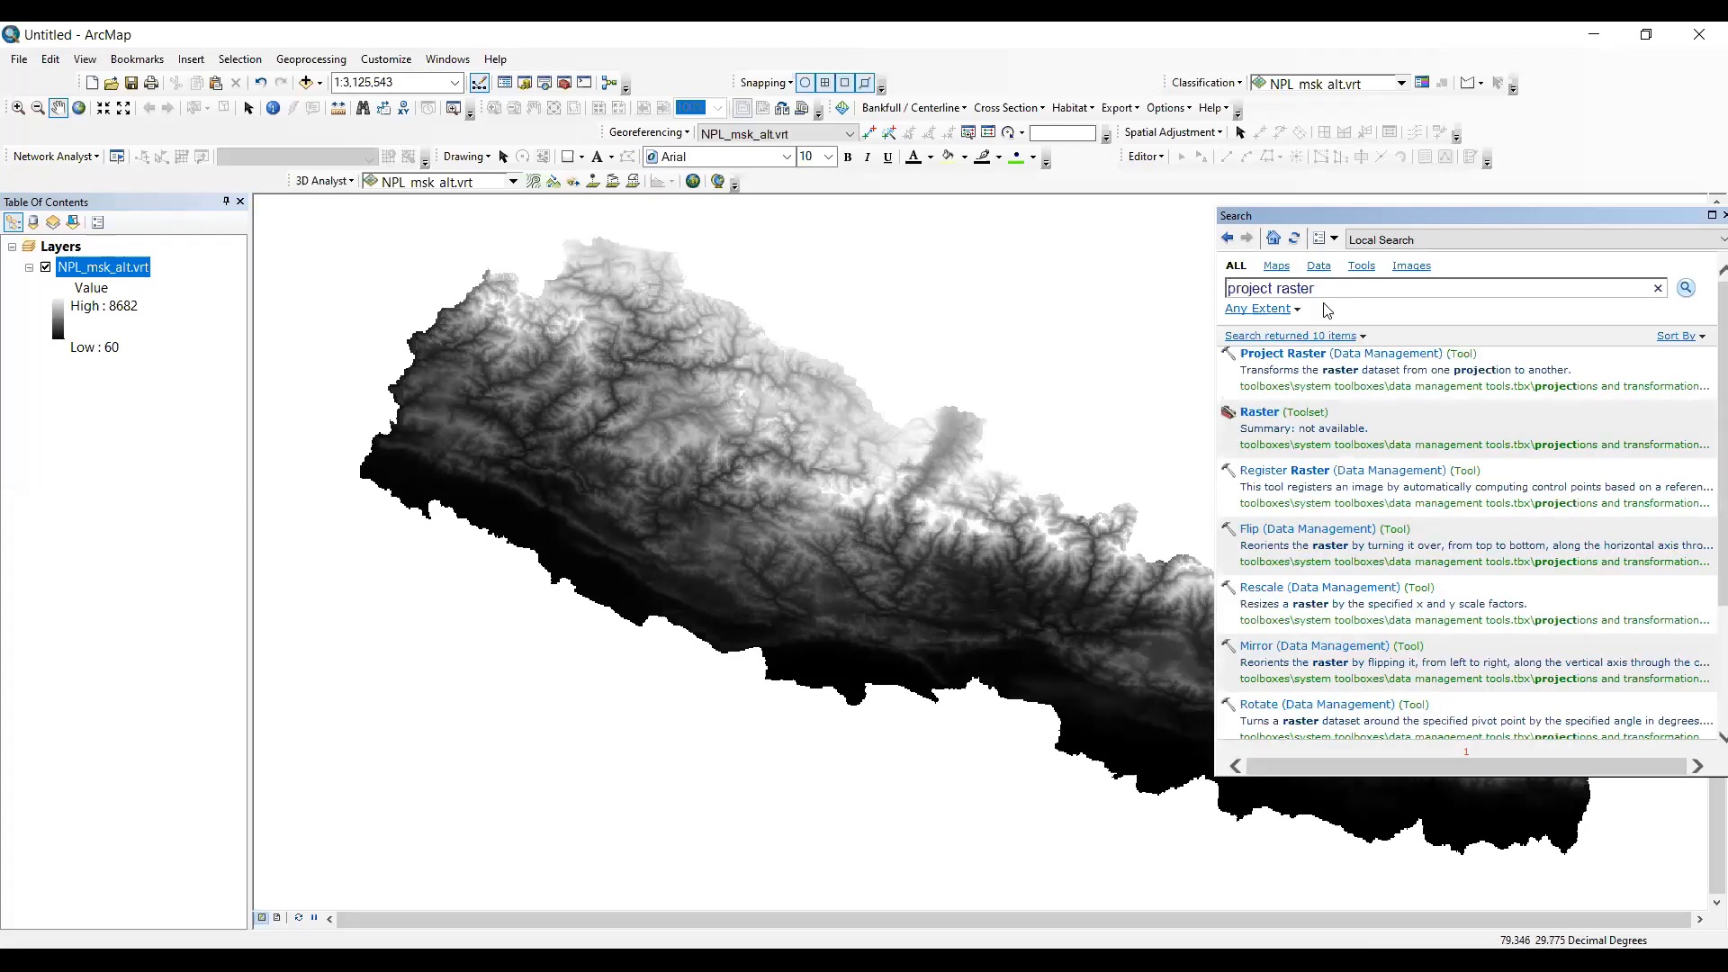
- Examine the source properties and spatial reference of the NPL_msk_alt.vrt layer, and open the Project Raster tool
{"action": "key", "text": "ctrl+shift+Left"}
{"action": "key", "text": "ctrl+shift+Left"}
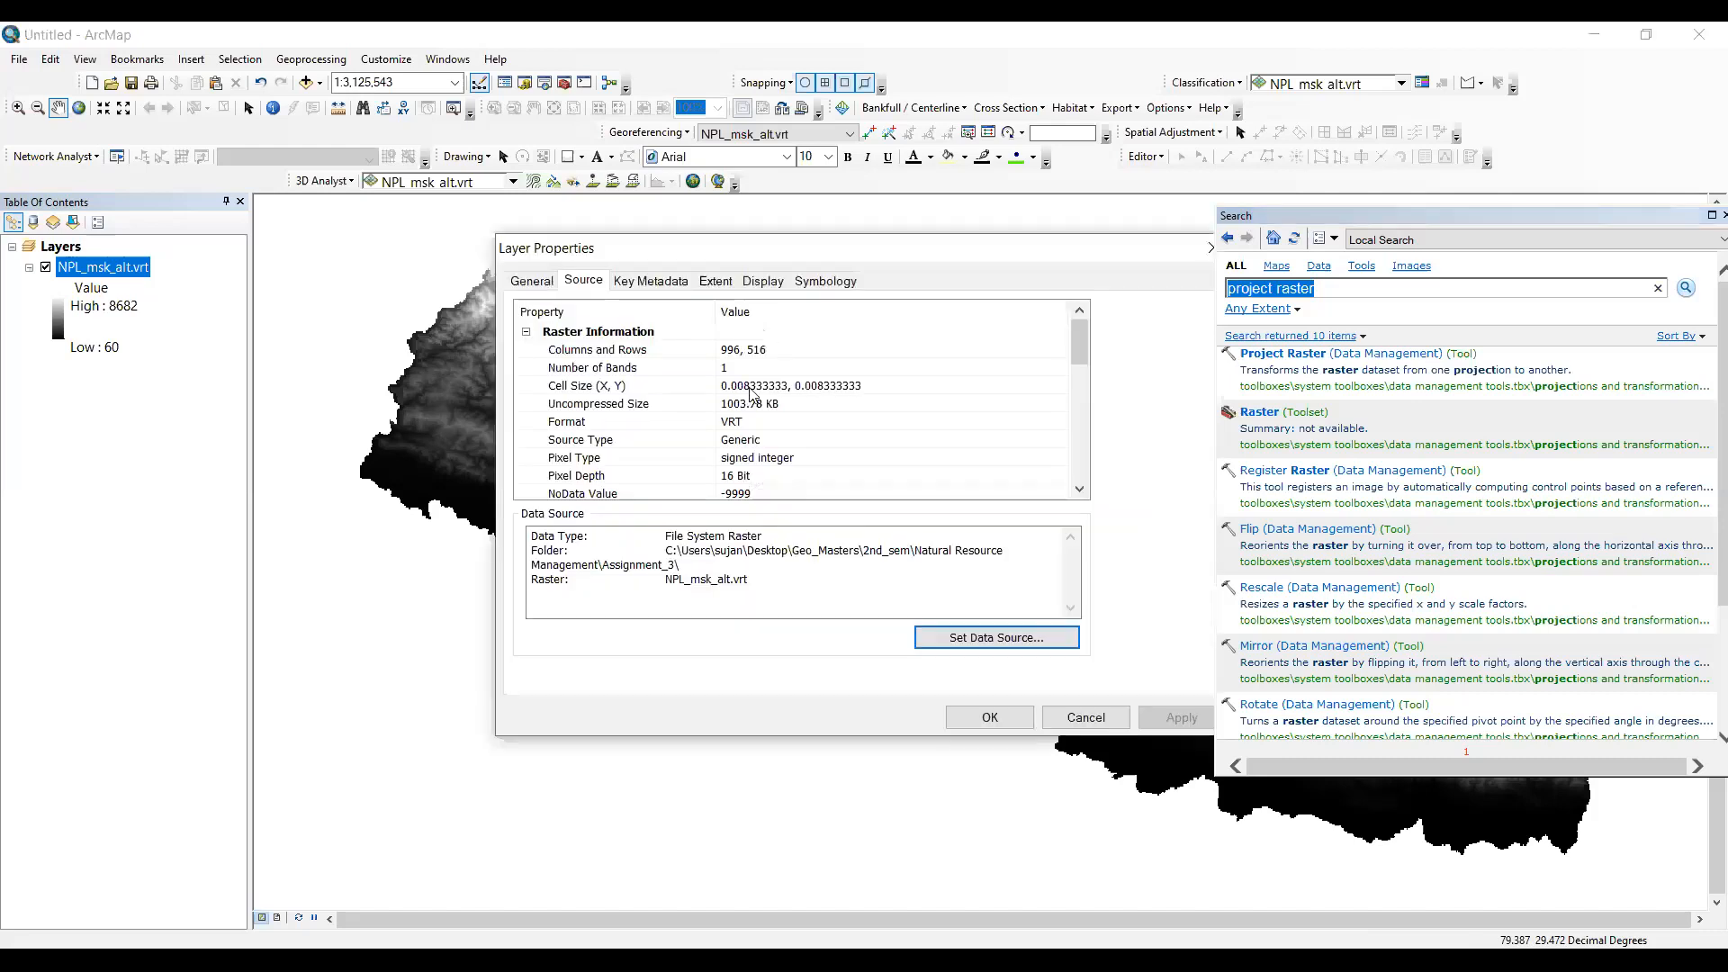
{"action": "scroll", "coordinate": [825, 485], "scroll_direction": "down", "scroll_amount": 2}
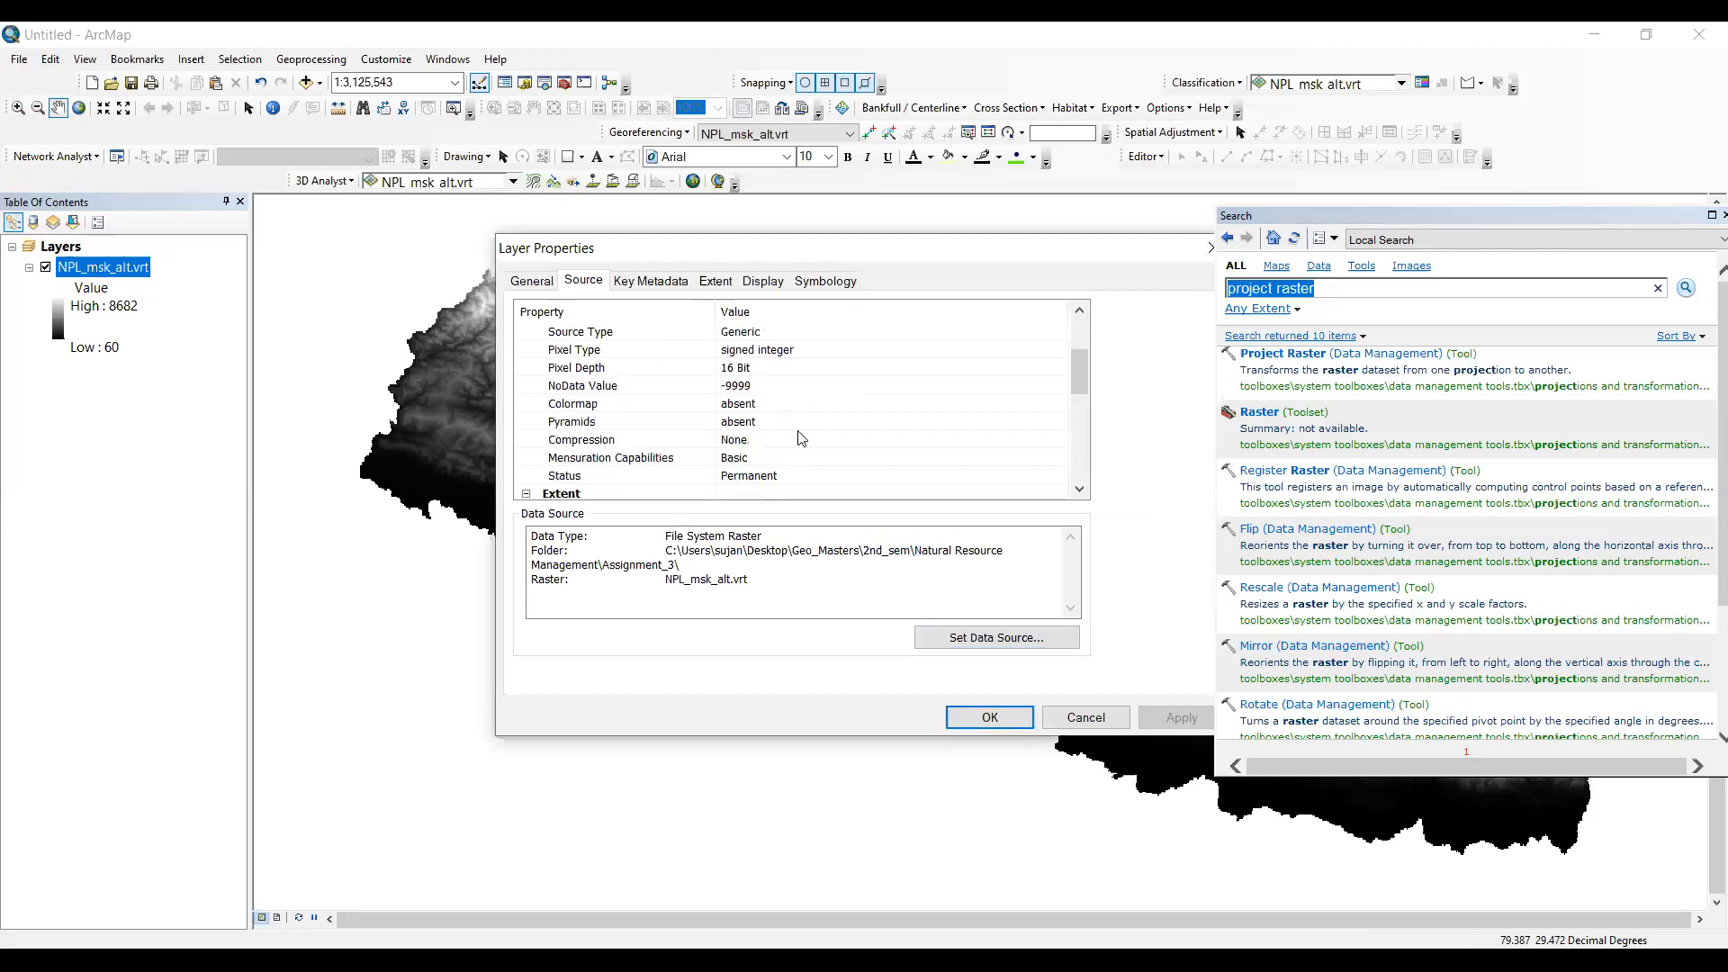
{"action": "scroll", "coordinate": [801, 439], "scroll_direction": "down", "scroll_amount": 3}
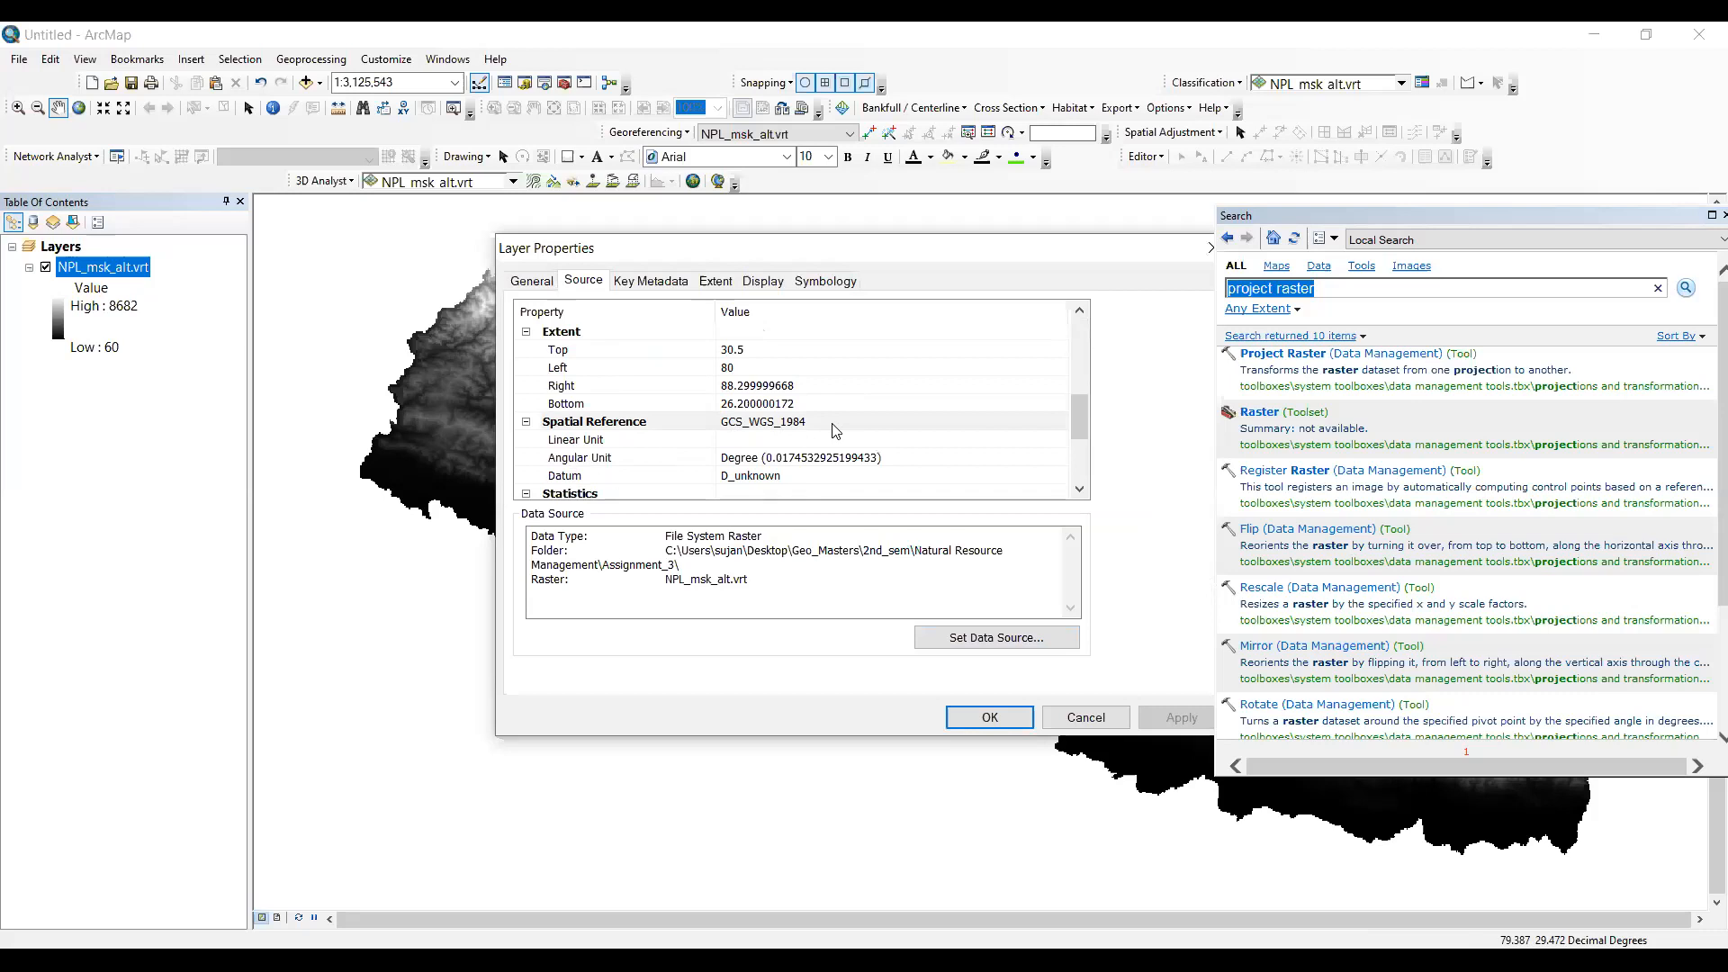
{"action": "left_click_drag", "start_coordinate": [894, 251], "coordinate": [766, 255]}
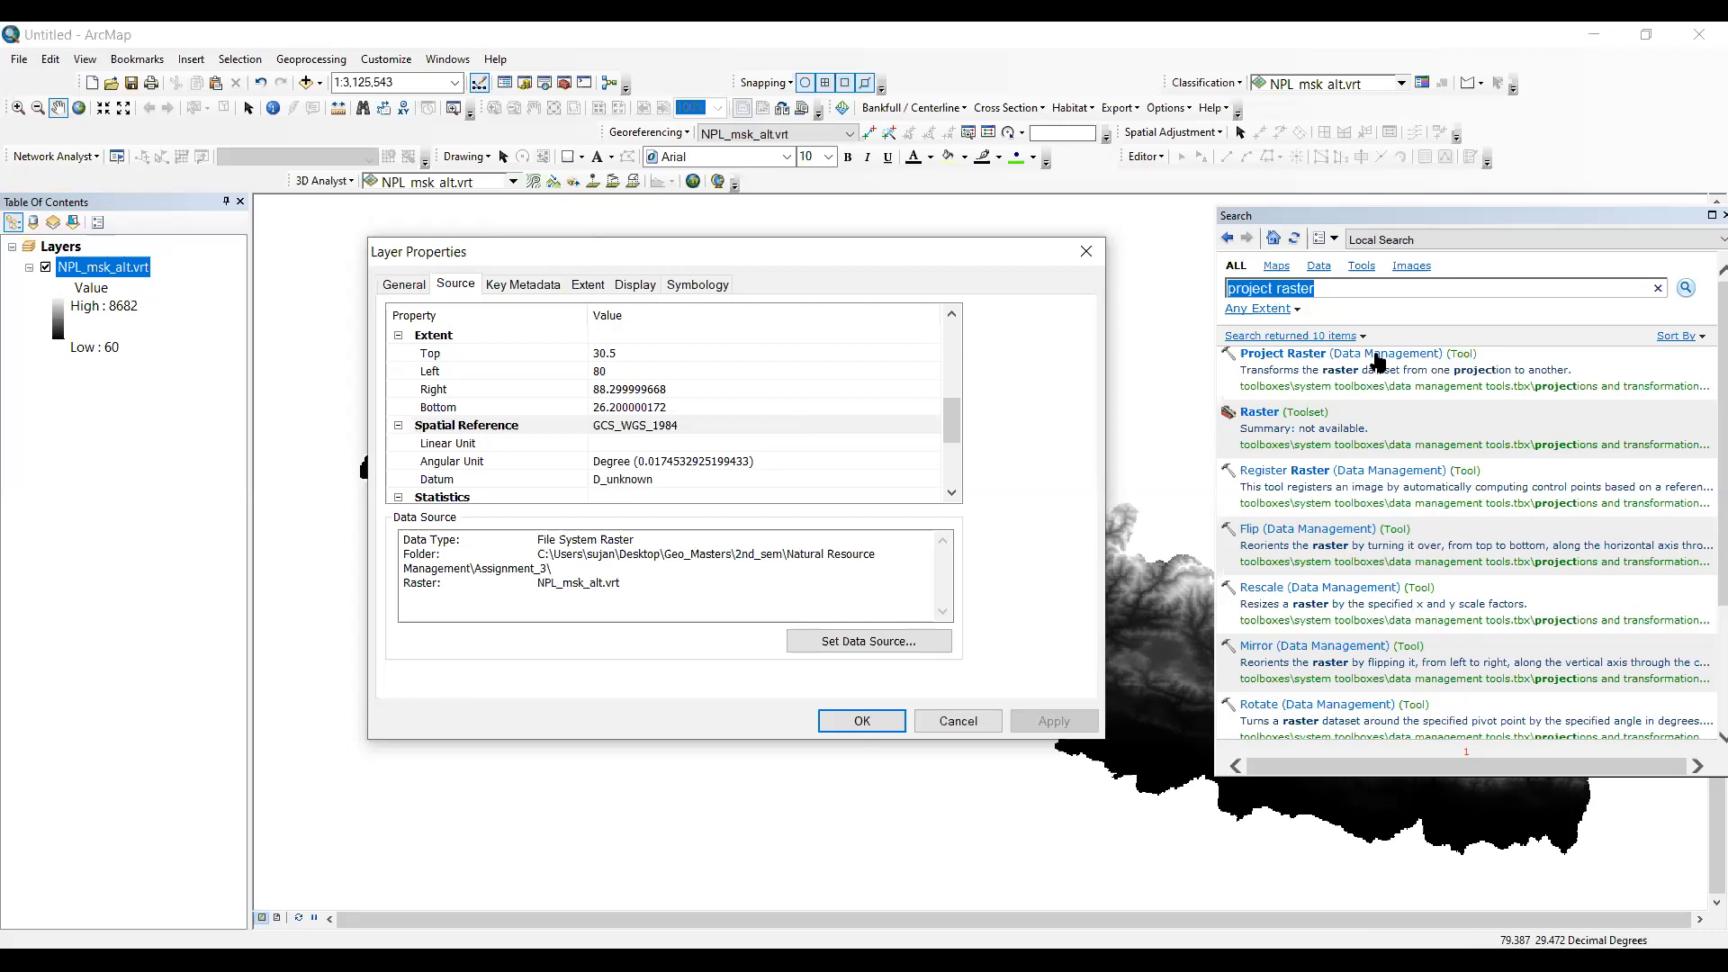
{"action": "key", "text": "Escape"}
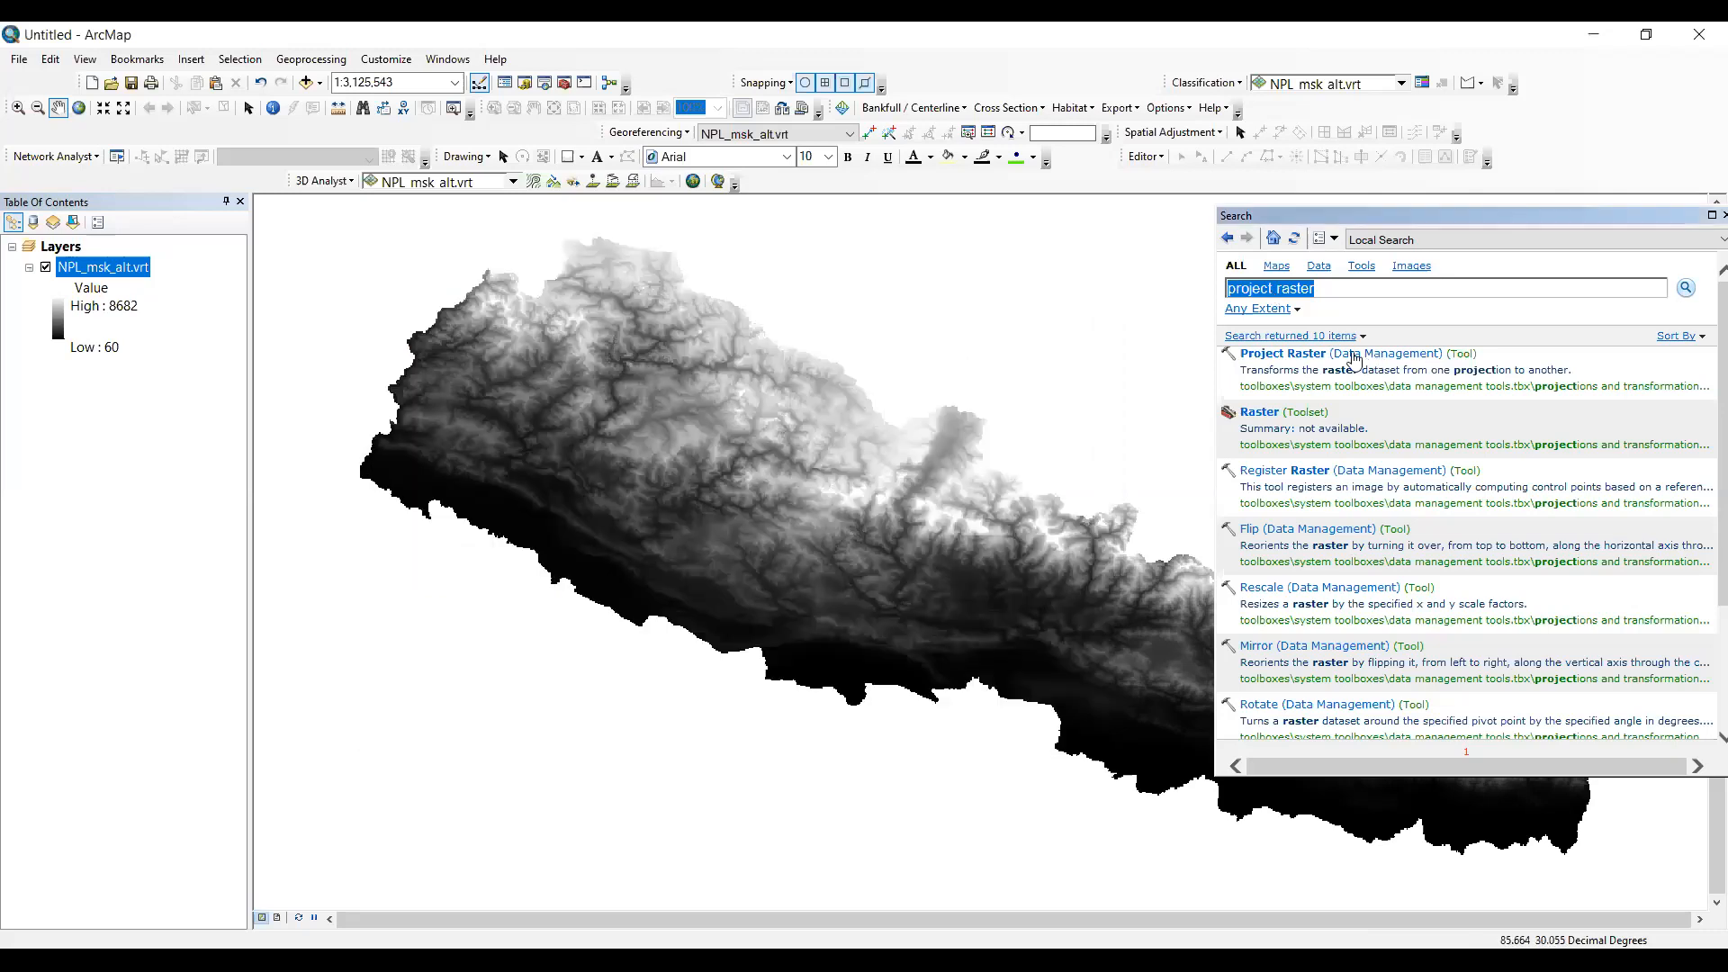
{"action": "left_click", "coordinate": [1316, 354]}
{"action": "left_click", "coordinate": [1308, 361]}
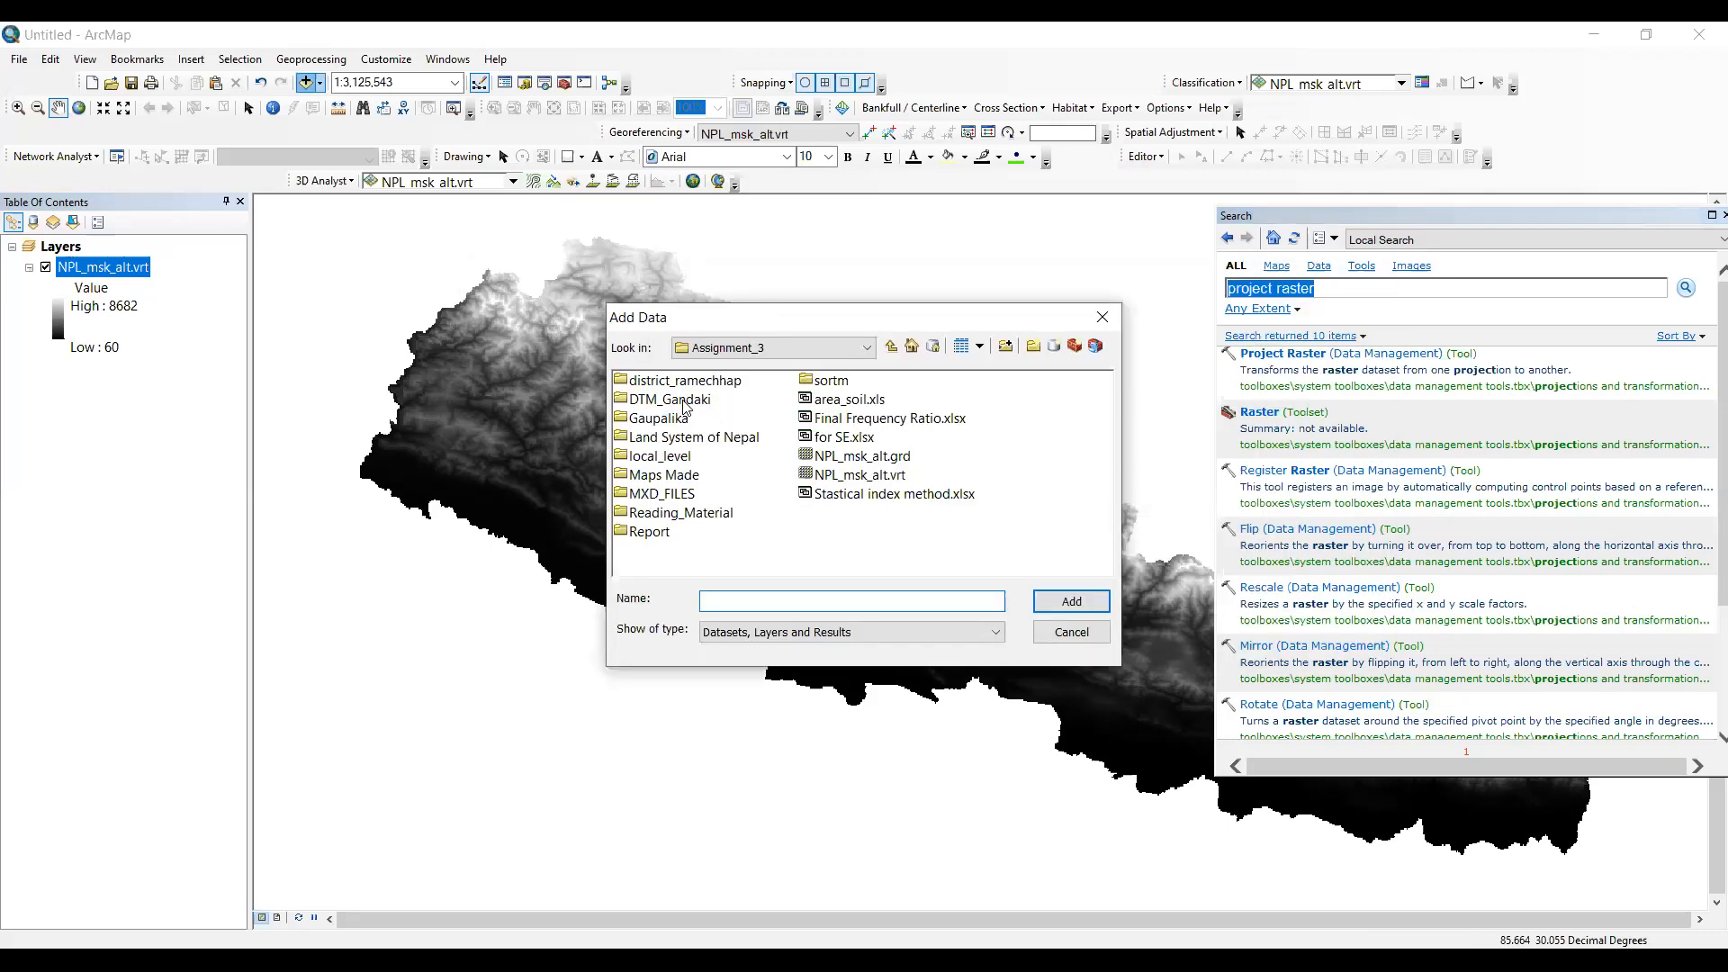
- Add the gaidakot_napa.shp shapefile from the local_level folder to the map
{"action": "left_click", "coordinate": [684, 403]}
{"action": "double_click", "coordinate": [671, 457]}
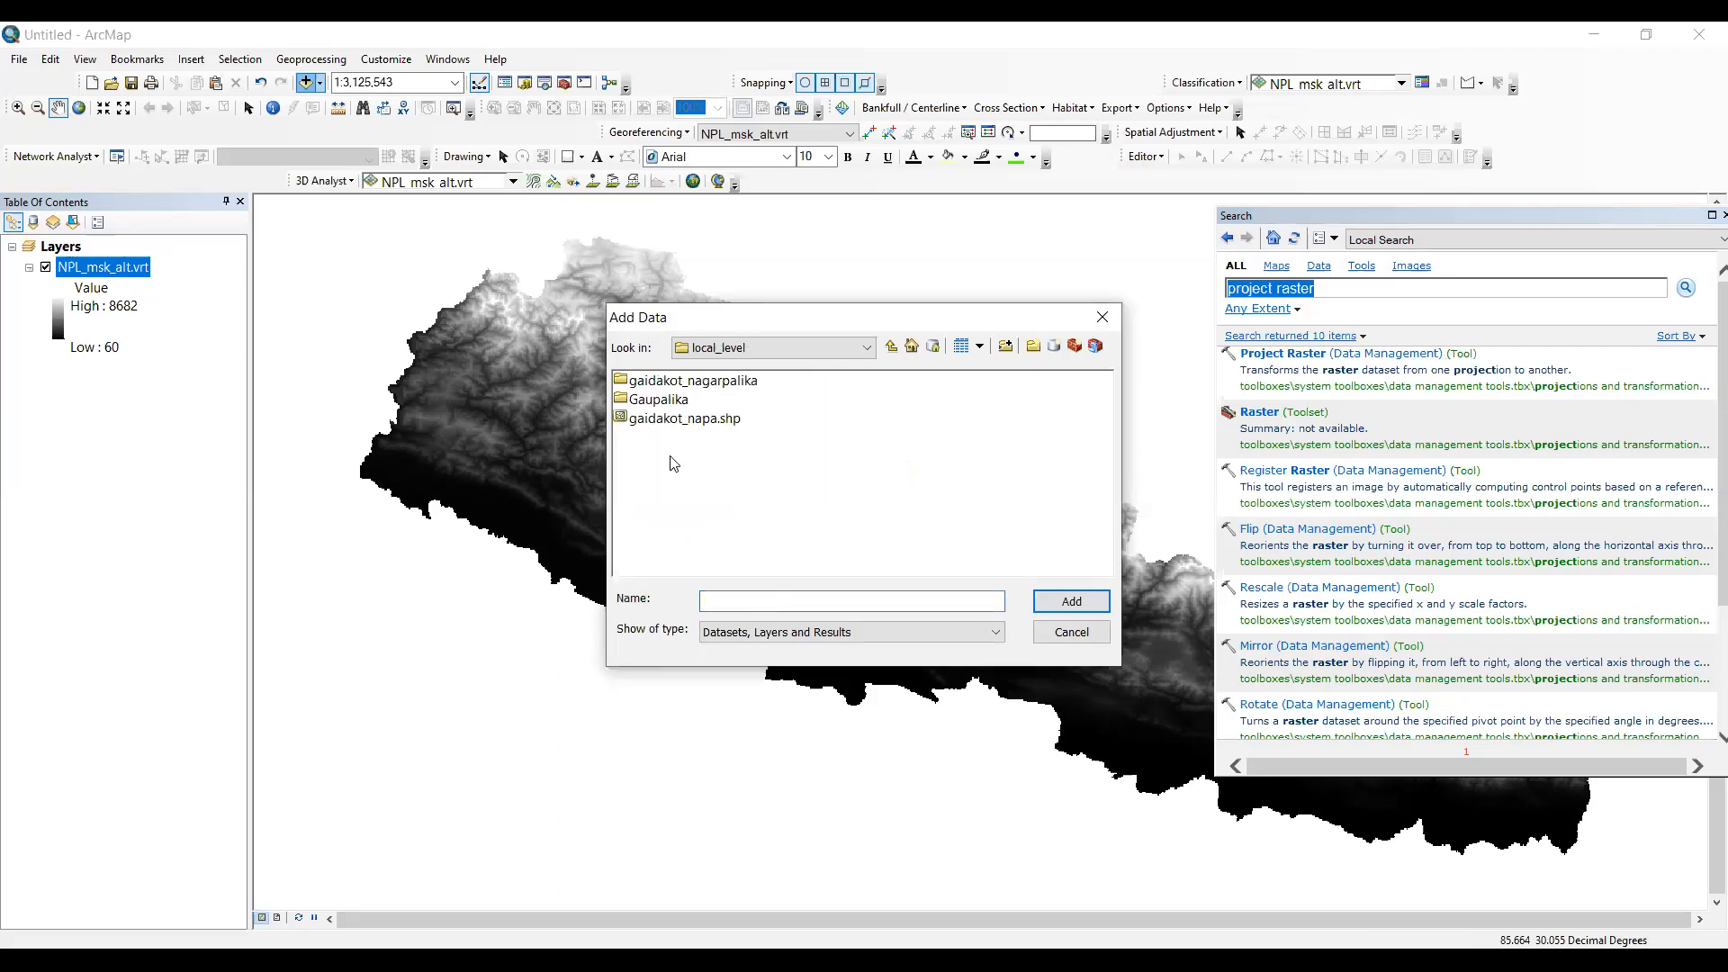
{"action": "left_click", "coordinate": [671, 419]}
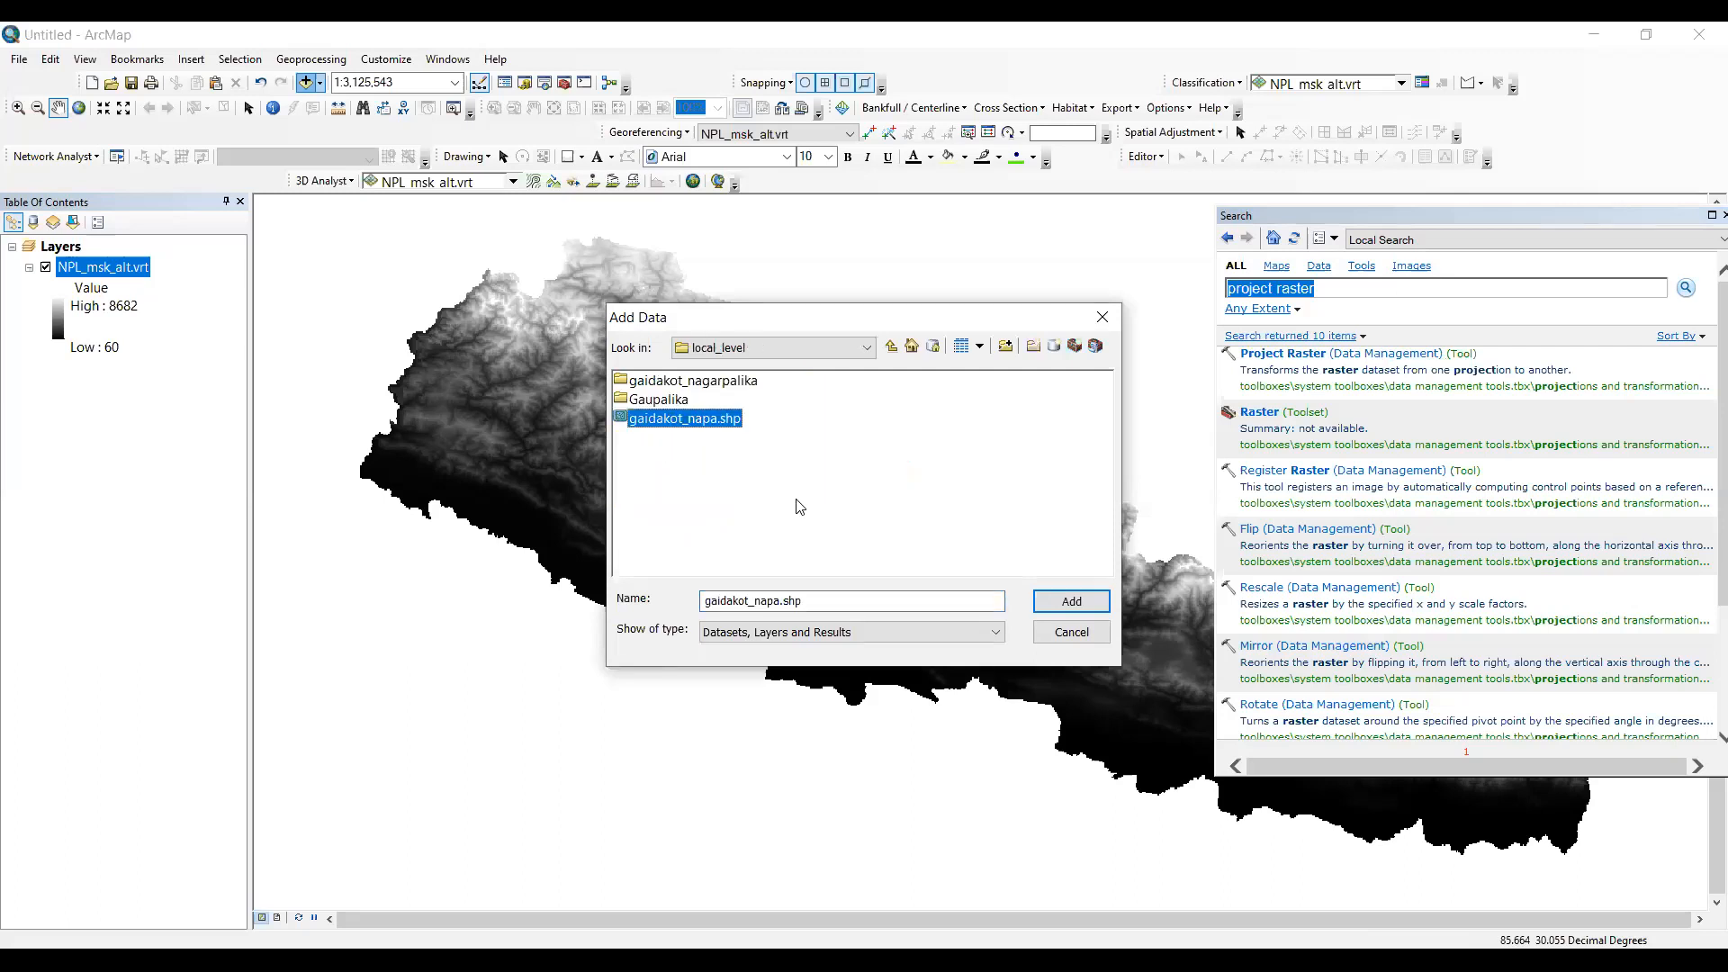
{"action": "left_click", "coordinate": [1058, 607]}
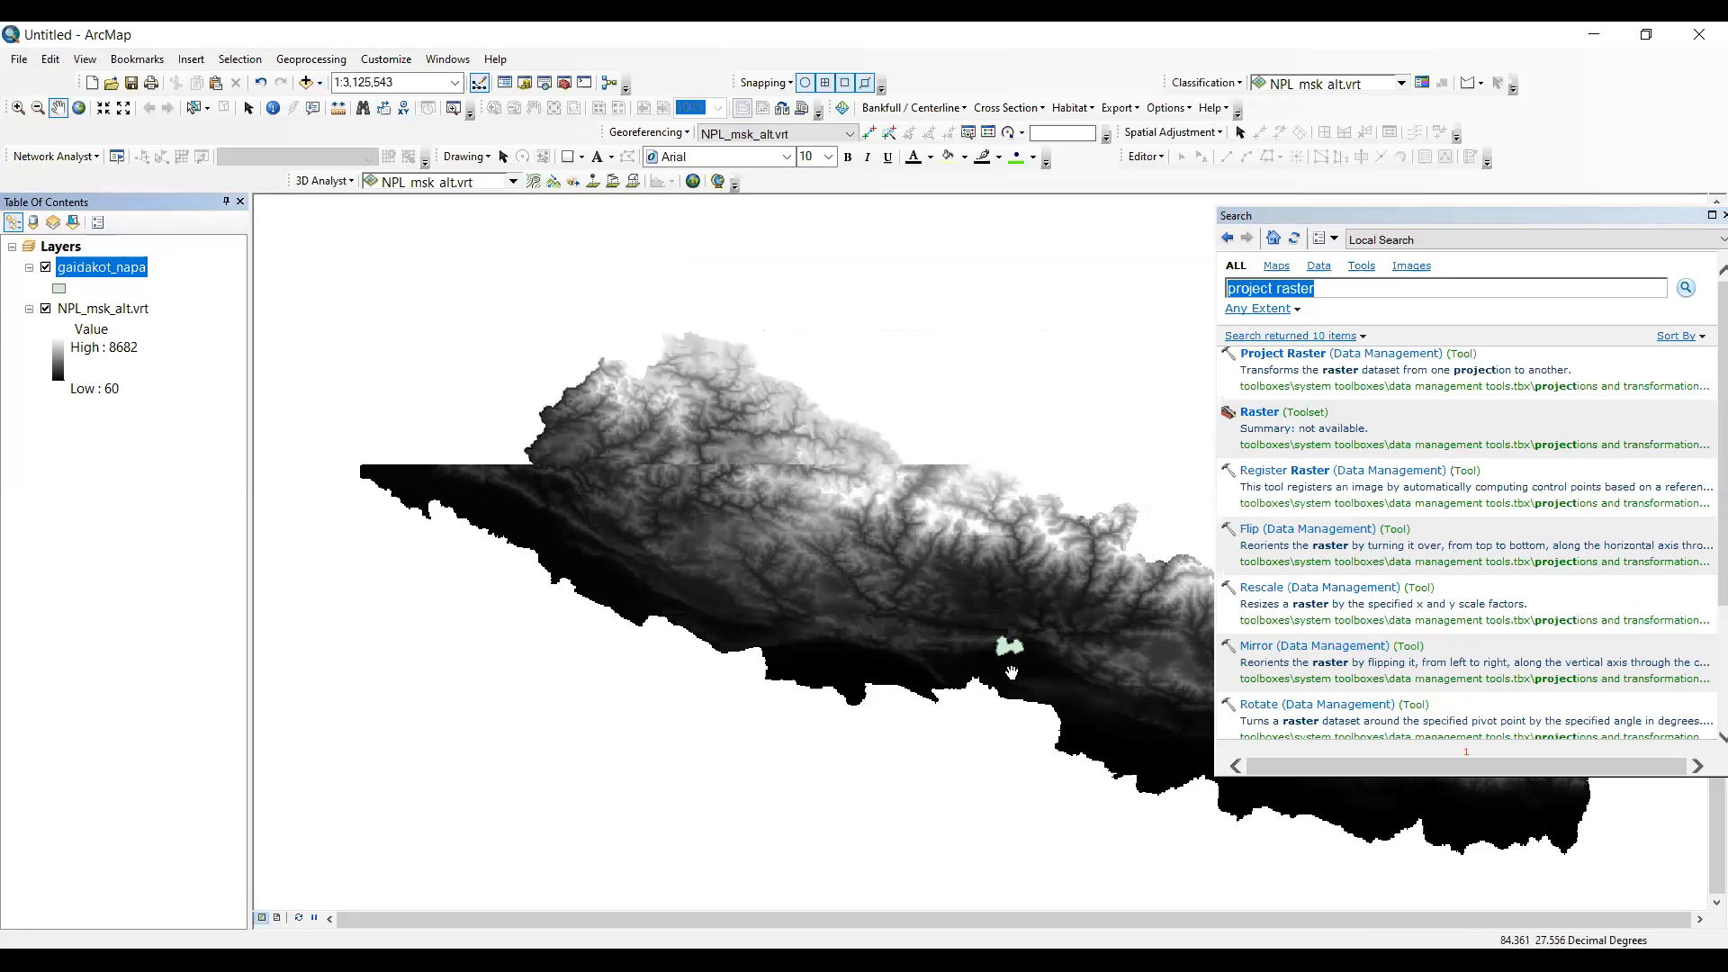
{"action": "scroll", "coordinate": [1012, 671], "scroll_direction": "up", "scroll_amount": 2}
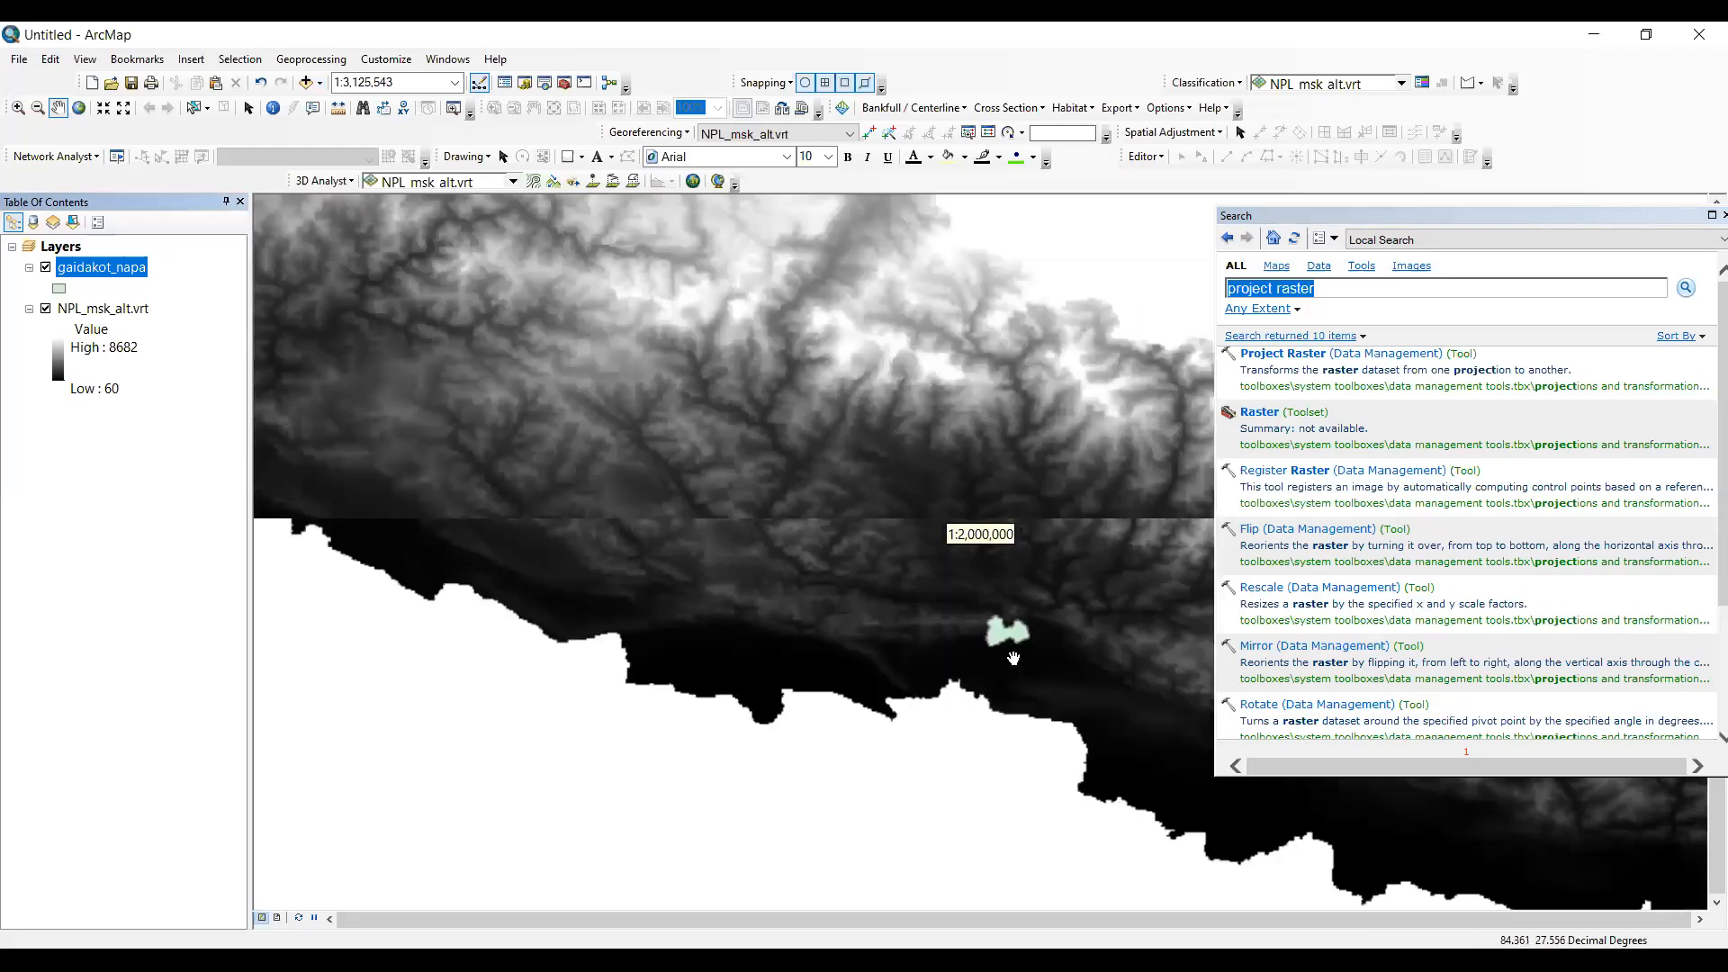
{"action": "scroll", "coordinate": [1014, 658], "scroll_direction": "up", "scroll_amount": 3}
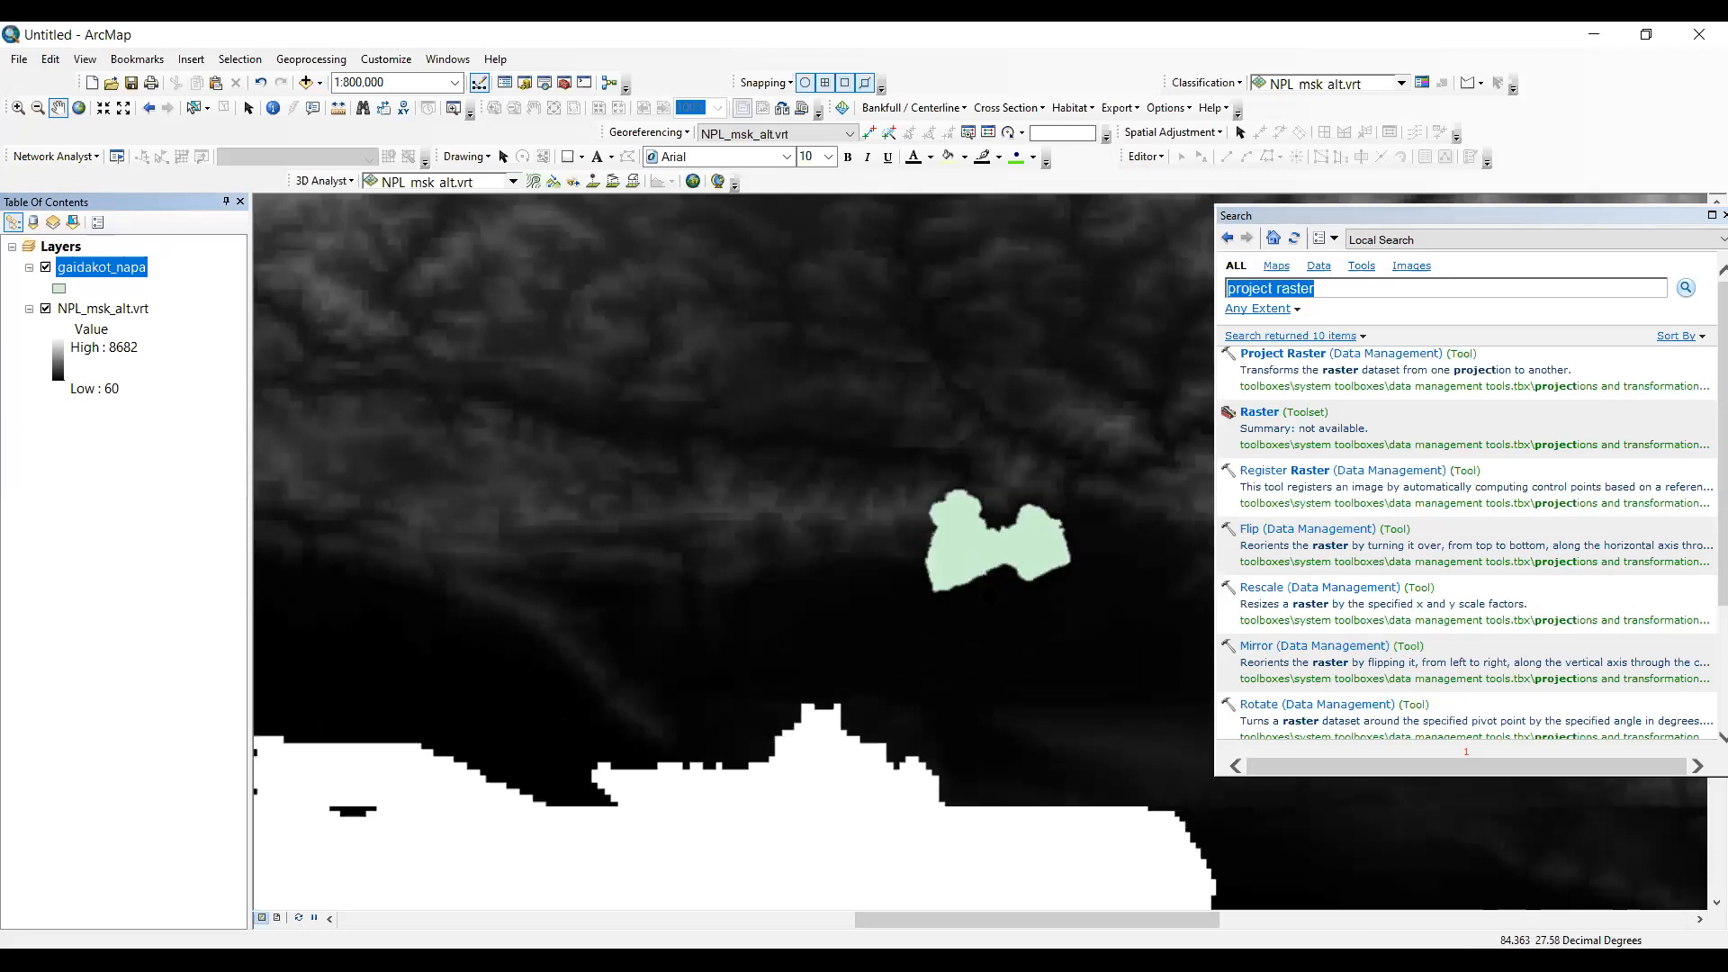
{"action": "scroll", "coordinate": [1019, 661], "scroll_direction": "up", "scroll_amount": 1}
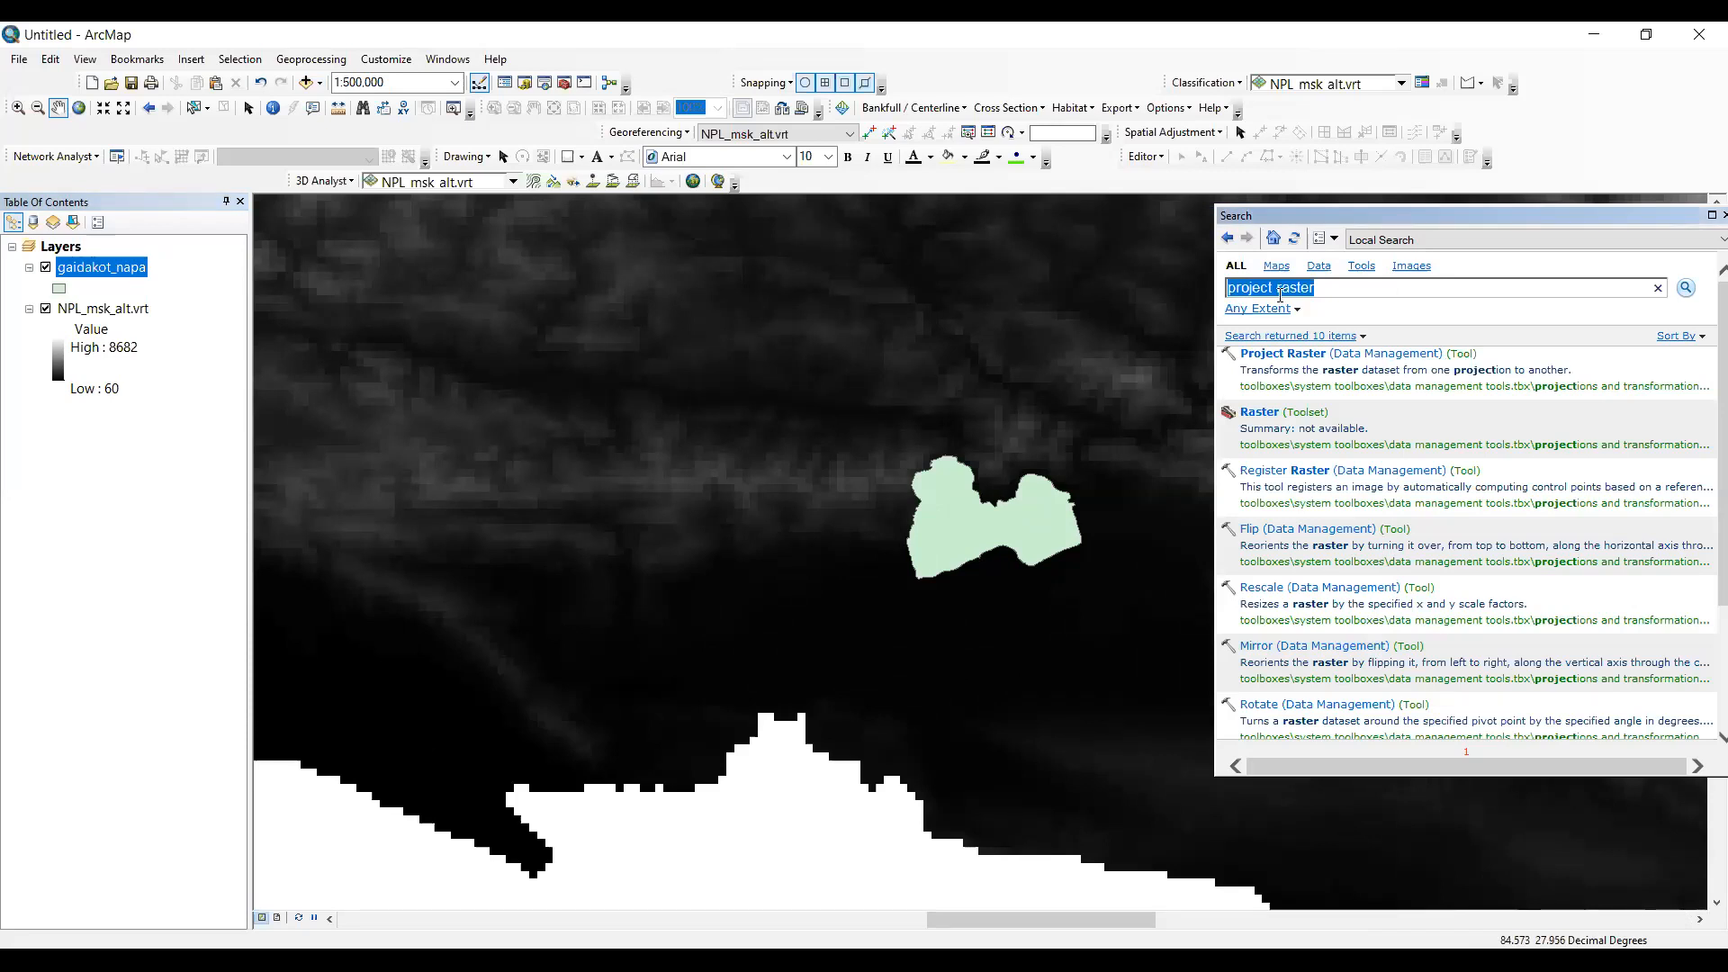
- Search for "extract by mask" and open the Extract by Mask spatial analyst tool
{"action": "type", "text": "extract su"}
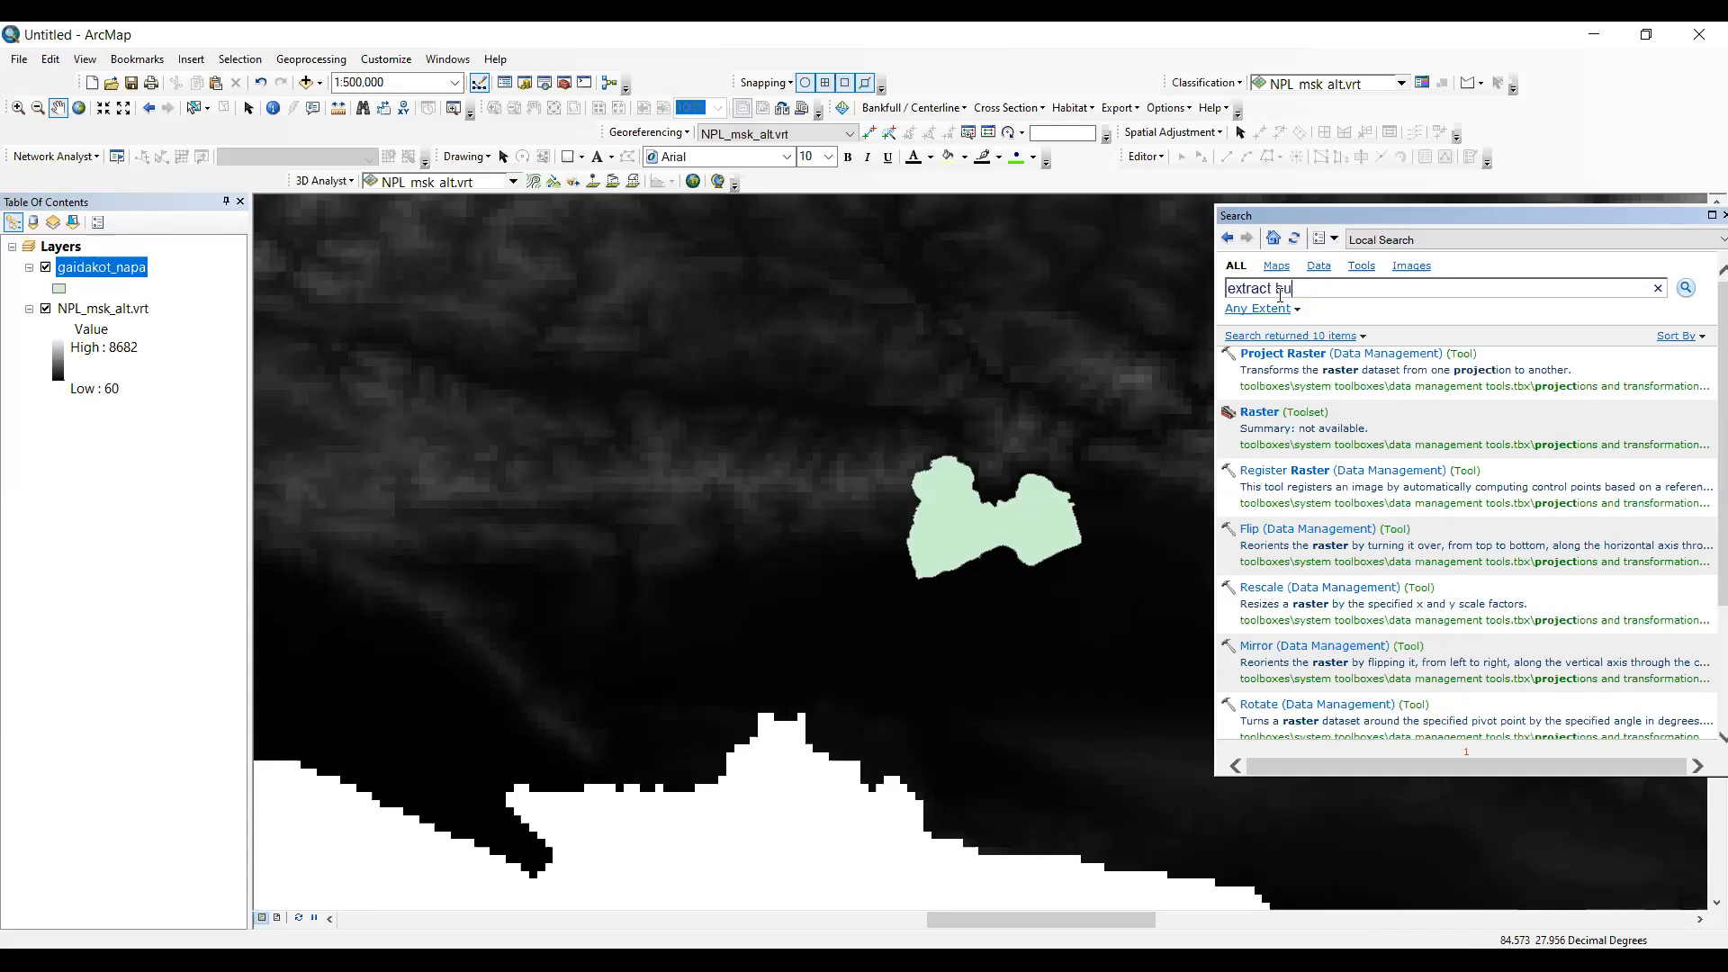
{"action": "key", "text": "BackSpace"}
{"action": "type", "text": "y mask"}
{"action": "key", "text": "Return"}
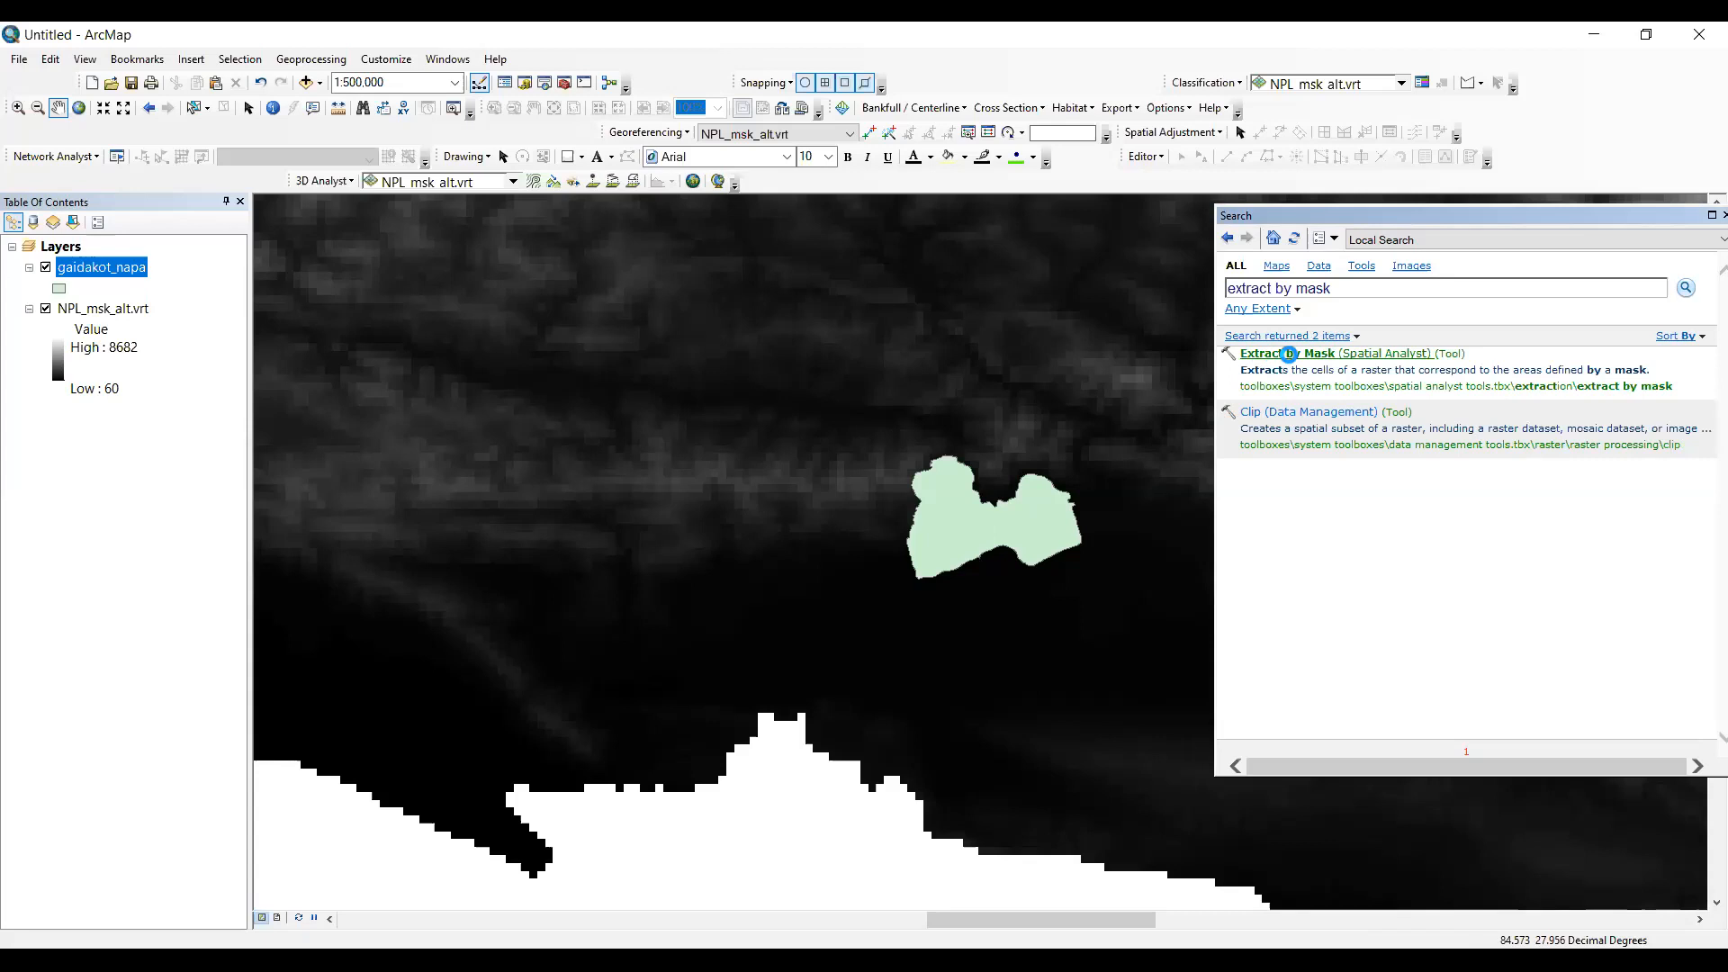
{"action": "left_click", "coordinate": [1289, 354]}
- Run Extract by Mask with NPL_msk_alt.vrt as the input raster and gaidakot_napa as the feature mask
{"action": "left_click", "coordinate": [1122, 349]}
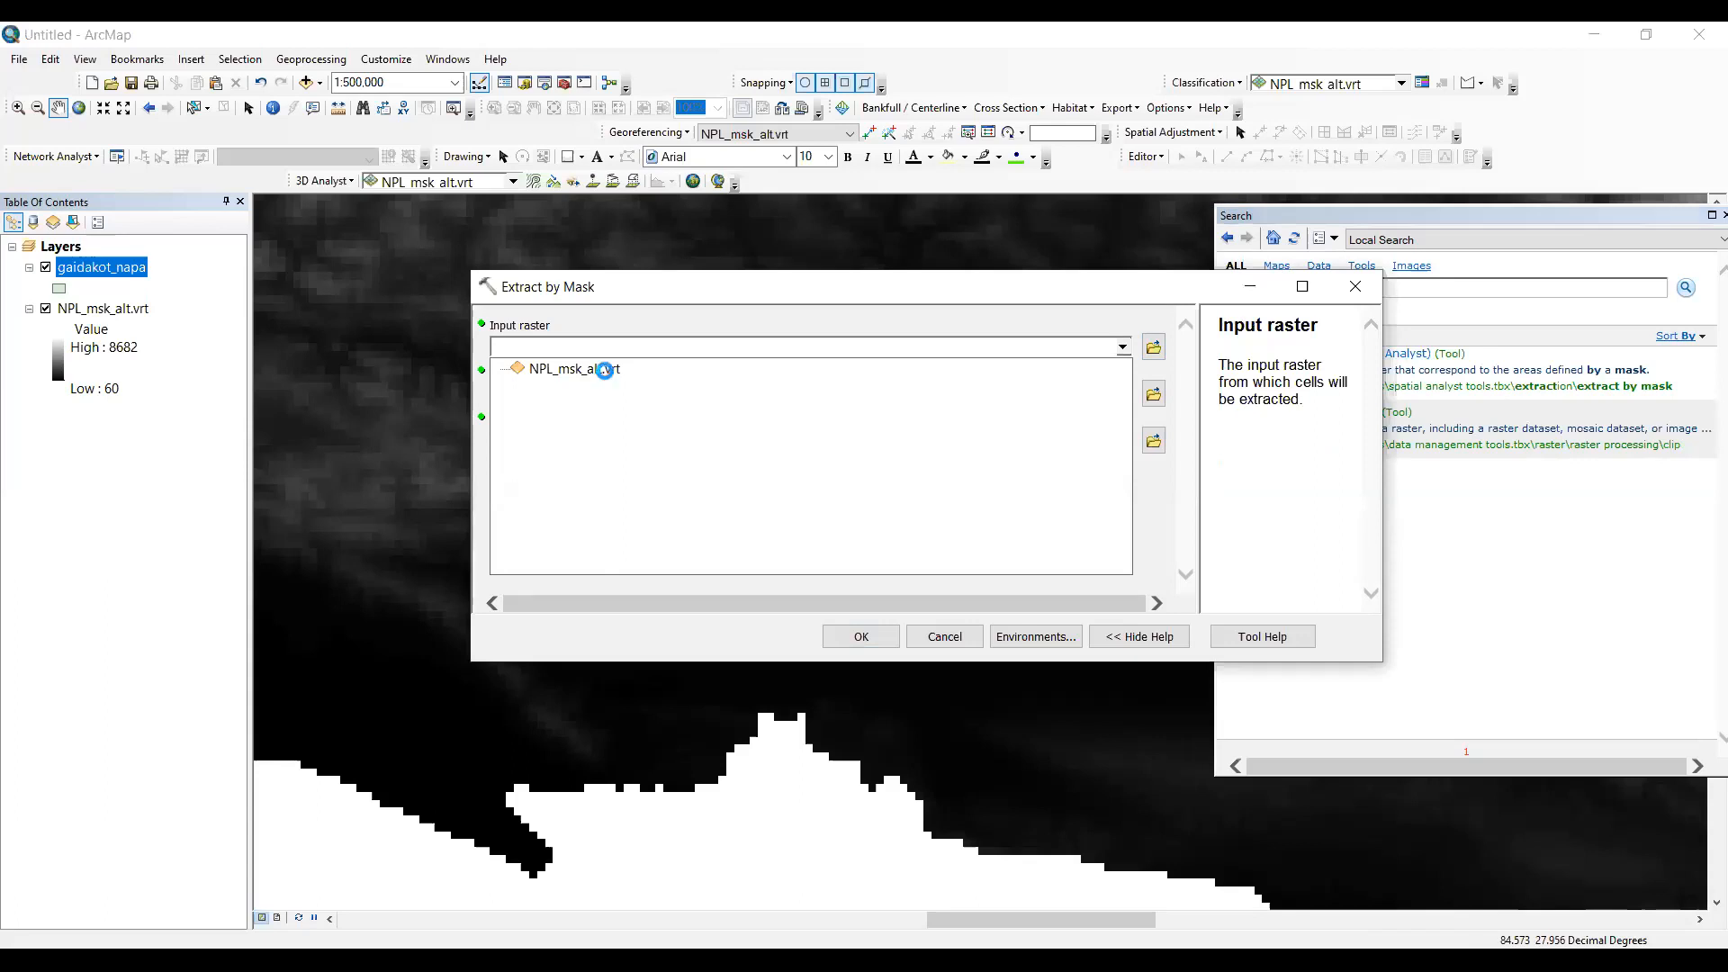
{"action": "left_click", "coordinate": [1123, 393]}
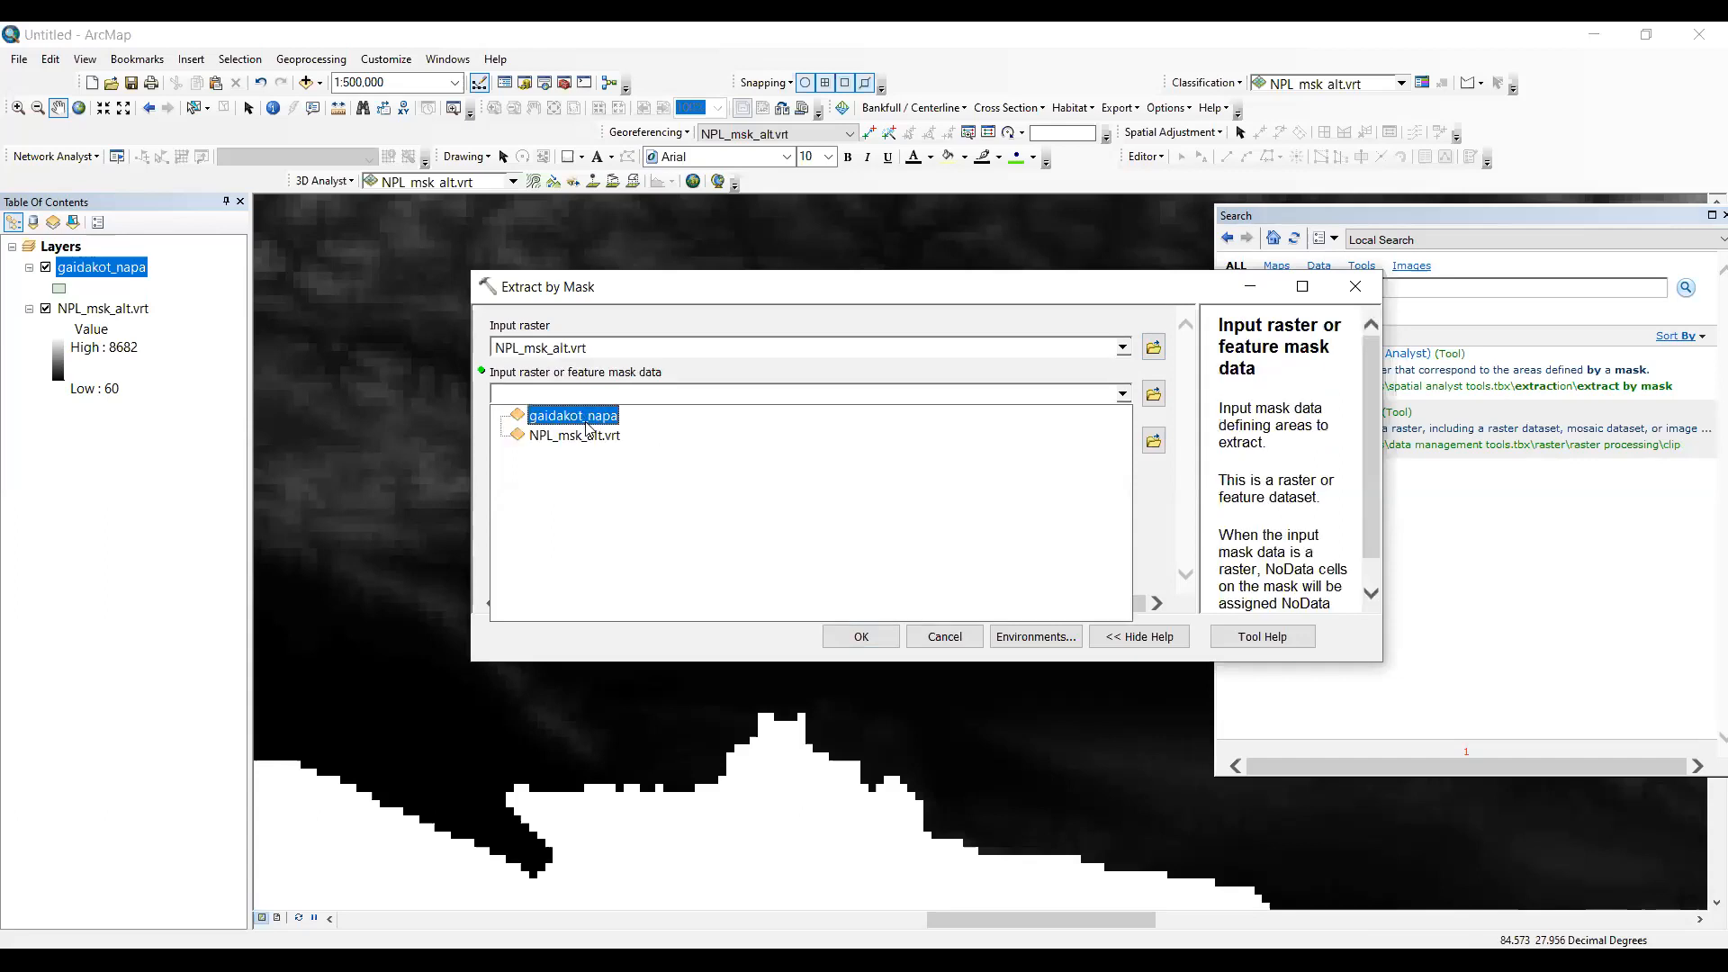
{"action": "left_click", "coordinate": [582, 423]}
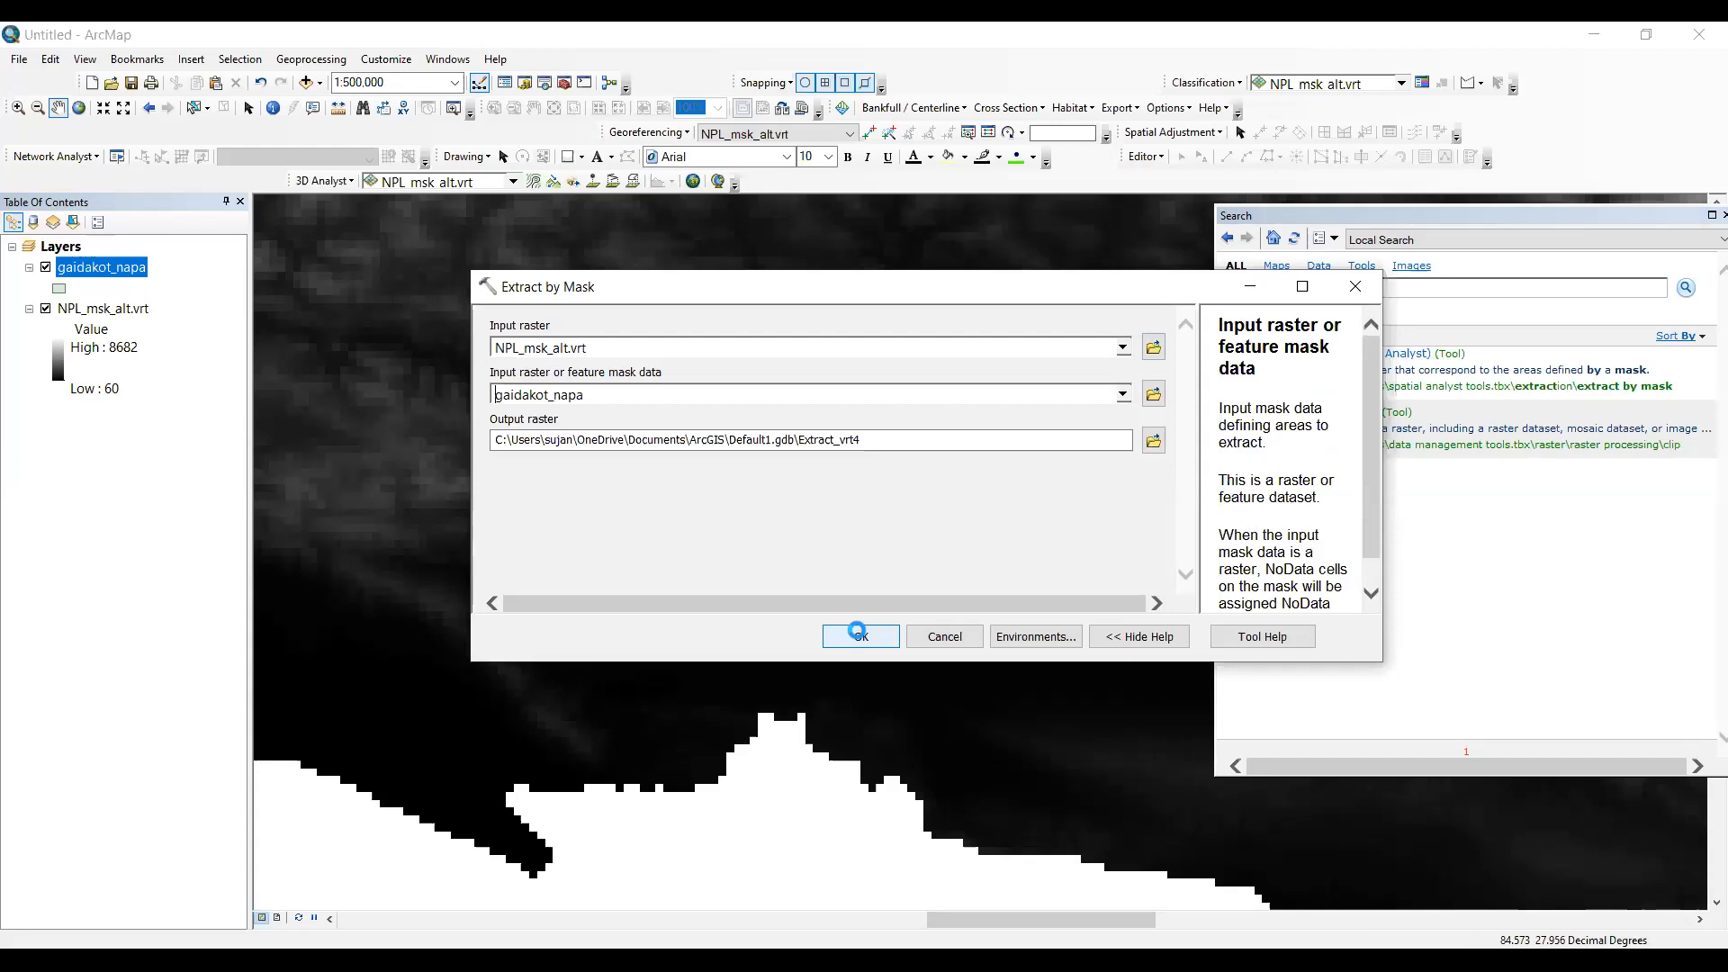
{"action": "left_click", "coordinate": [857, 633]}
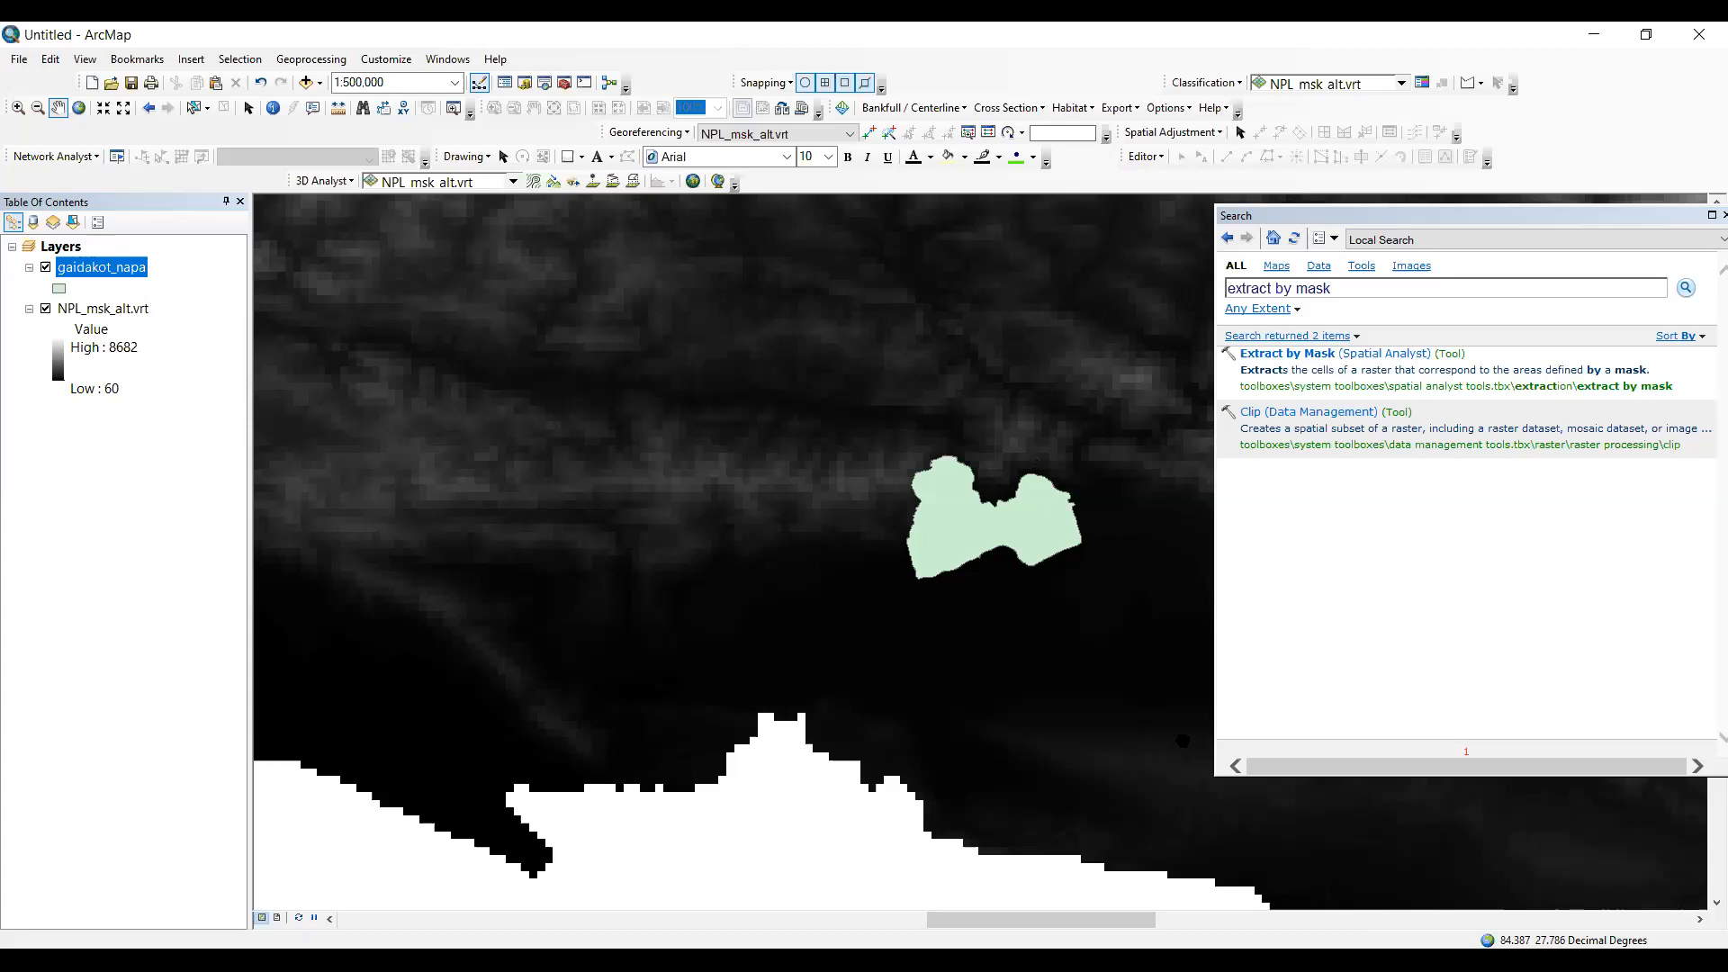
{"action": "left_click", "coordinate": [446, 60]}
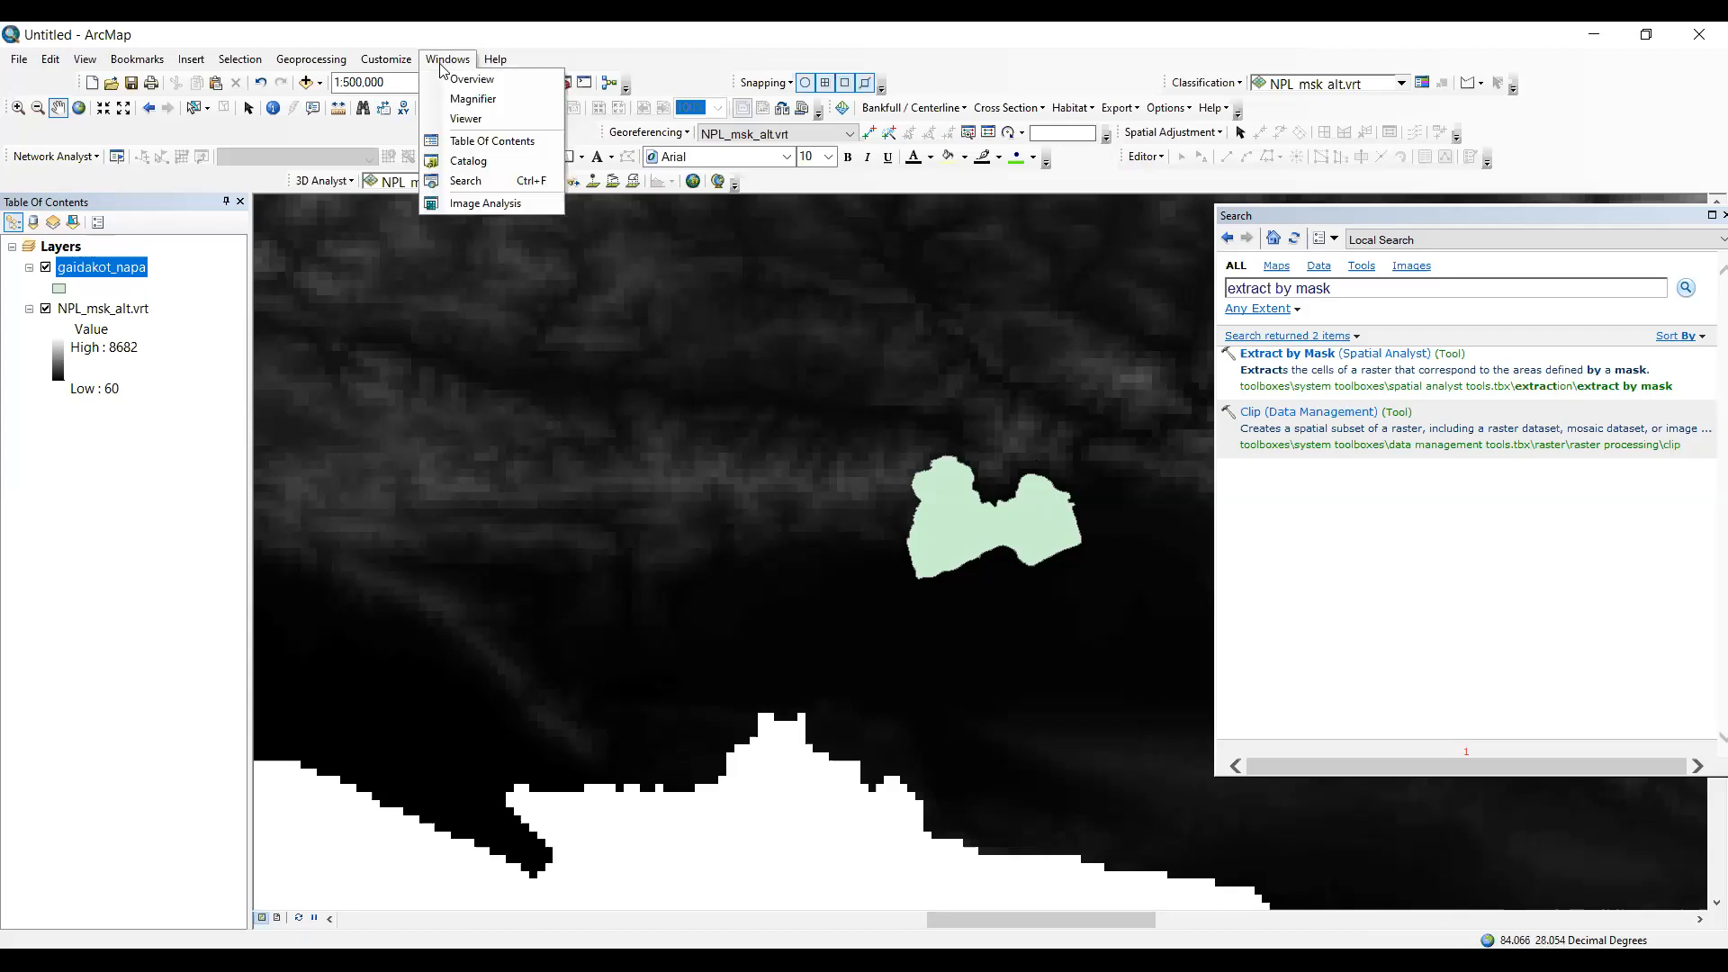
{"action": "left_click", "coordinate": [326, 54]}
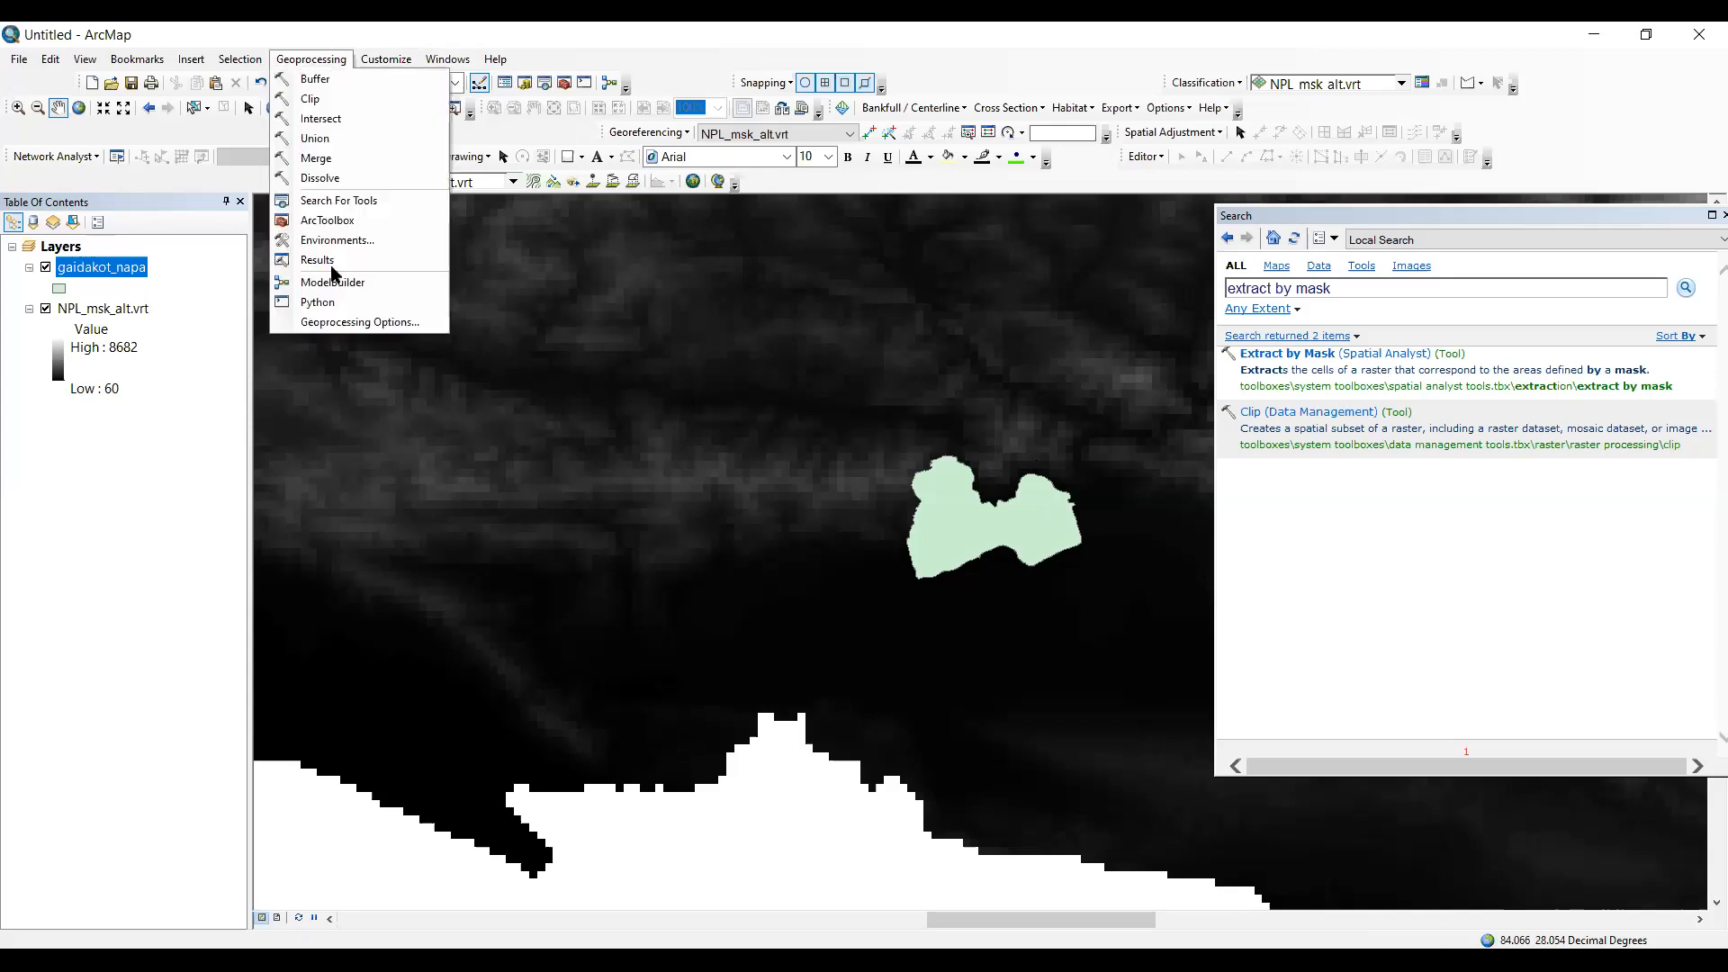
{"action": "left_click", "coordinate": [281, 260]}
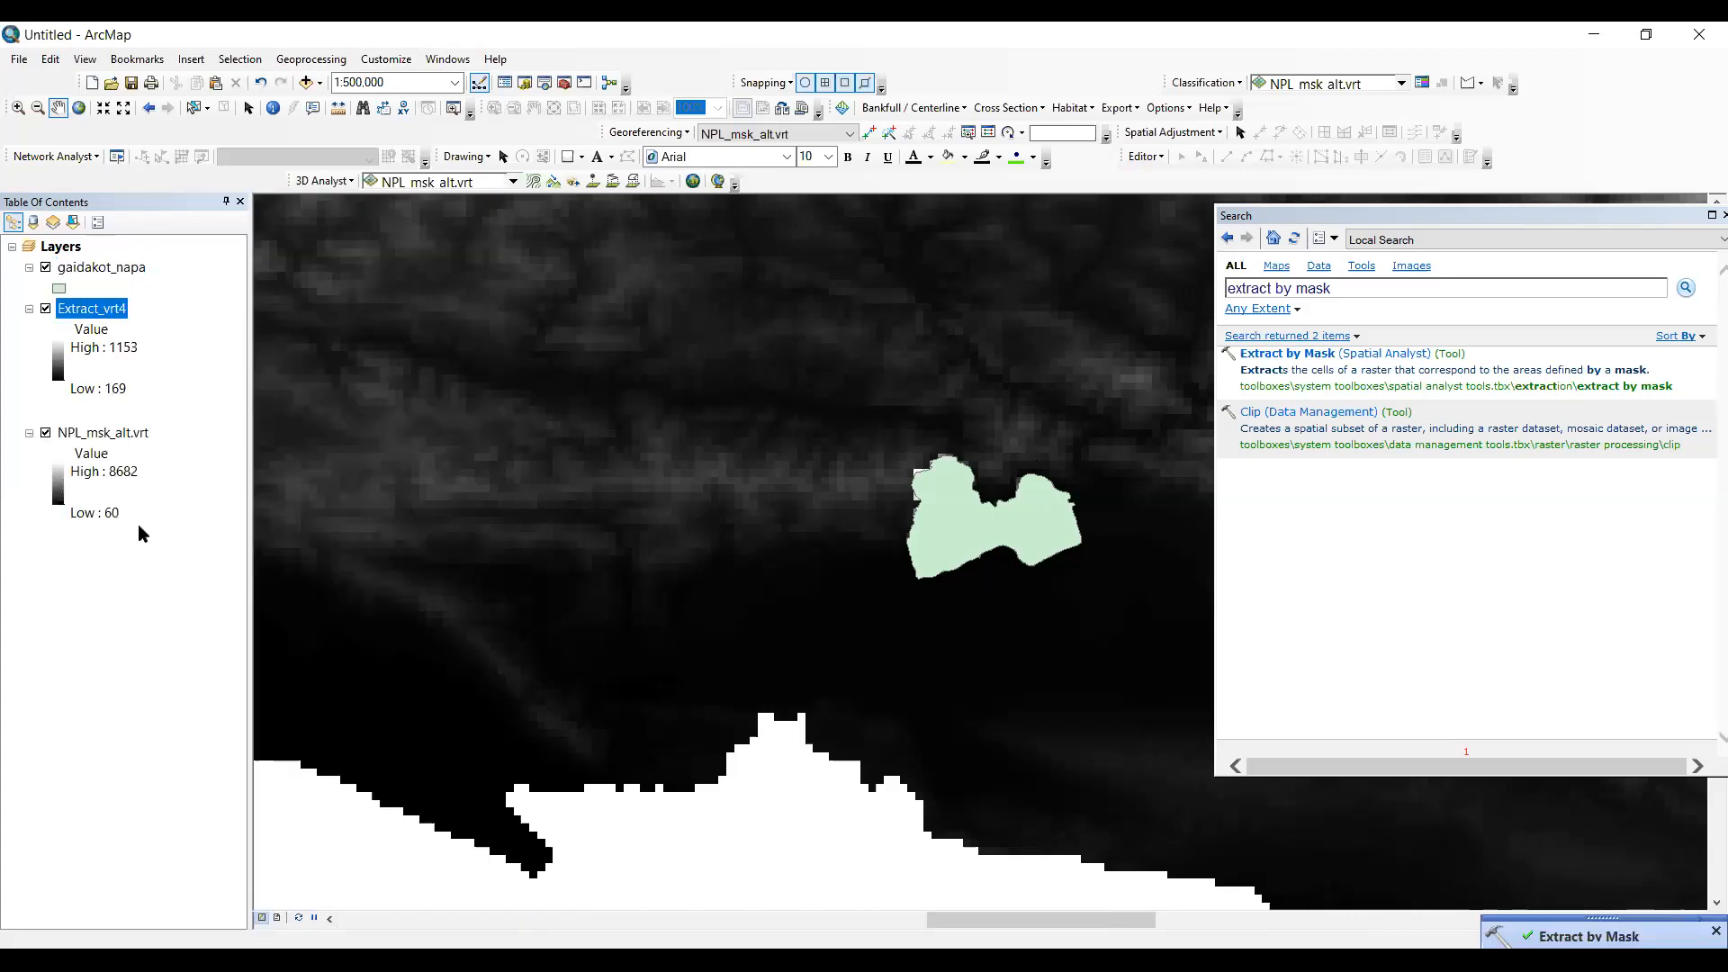
- Rename the extracted raster layer as Dem_Gaidakot in its layer properties
{"action": "right_click", "coordinate": [104, 311]}
{"action": "left_click", "coordinate": [189, 555]}
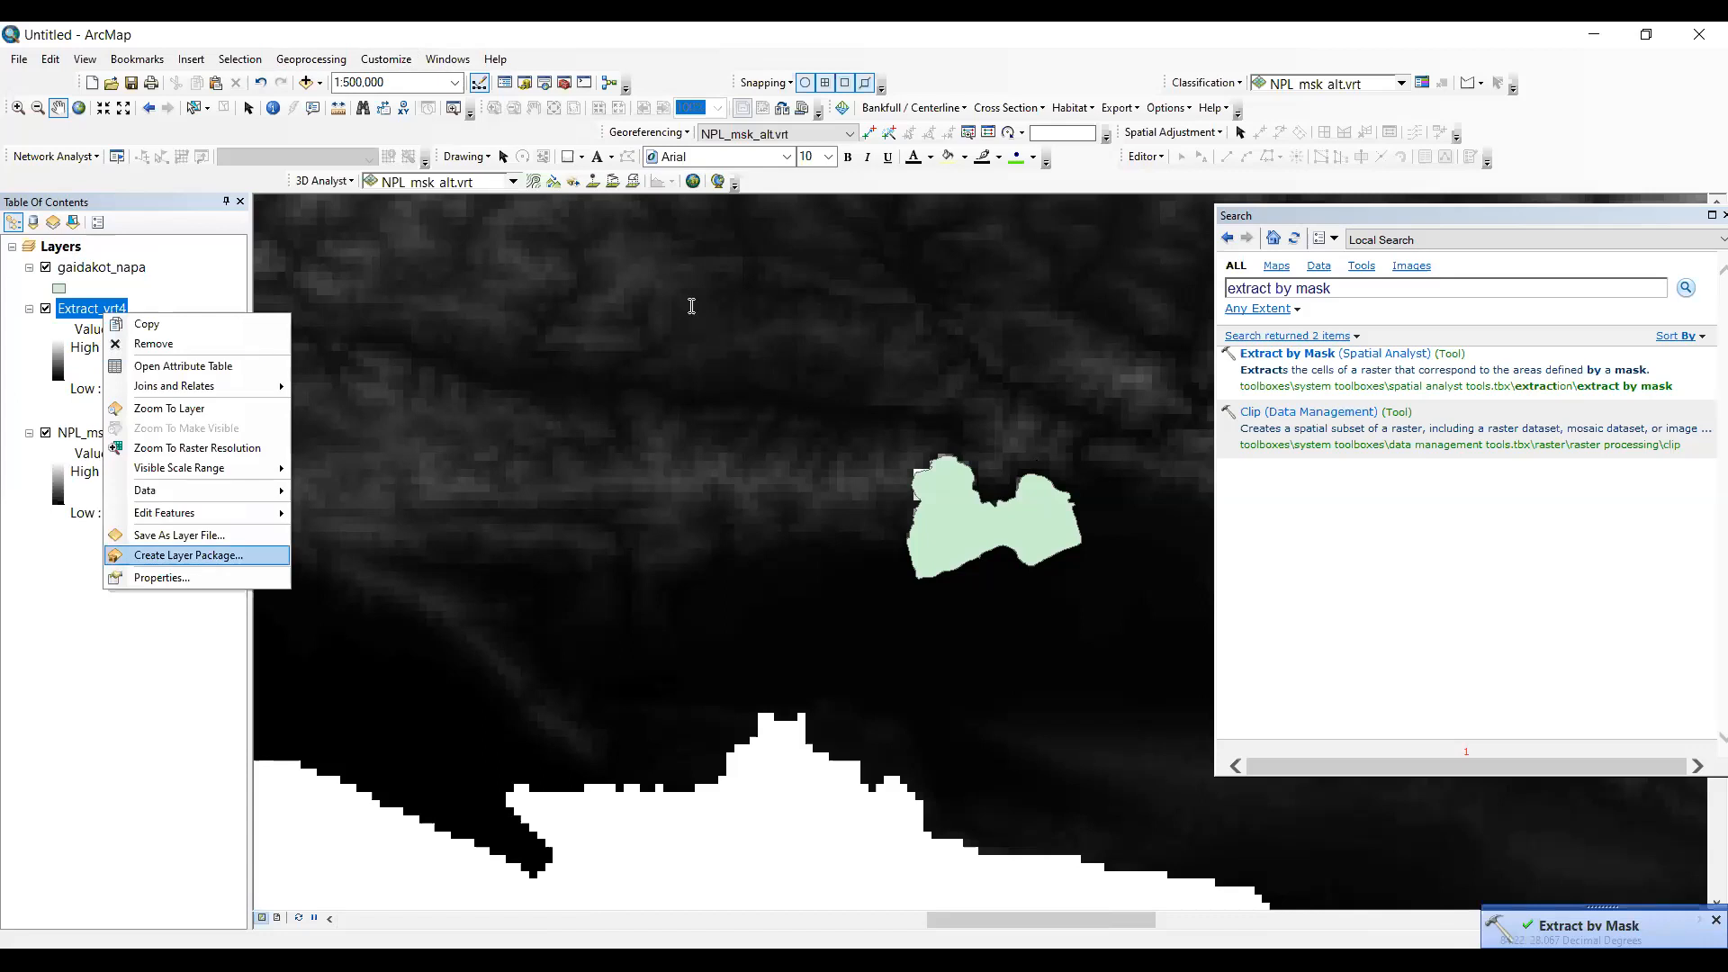
{"action": "key", "text": "BackSpace"}
{"action": "key", "text": "BackSpace"}
{"action": "key", "text": "BackSpace"}
{"action": "key", "text": "BackSpace"}
{"action": "key", "text": "BackSpace"}
{"action": "key", "text": "BackSpace"}
{"action": "key", "text": "BackSpace"}
{"action": "key", "text": "BackSpace"}
{"action": "key", "text": "BackSpace"}
{"action": "key", "text": "BackSpace"}
{"action": "key", "text": "BackSpace"}
{"action": "key", "text": "BackSpace"}
{"action": "type", "text": "Dem_Gaidakot"}
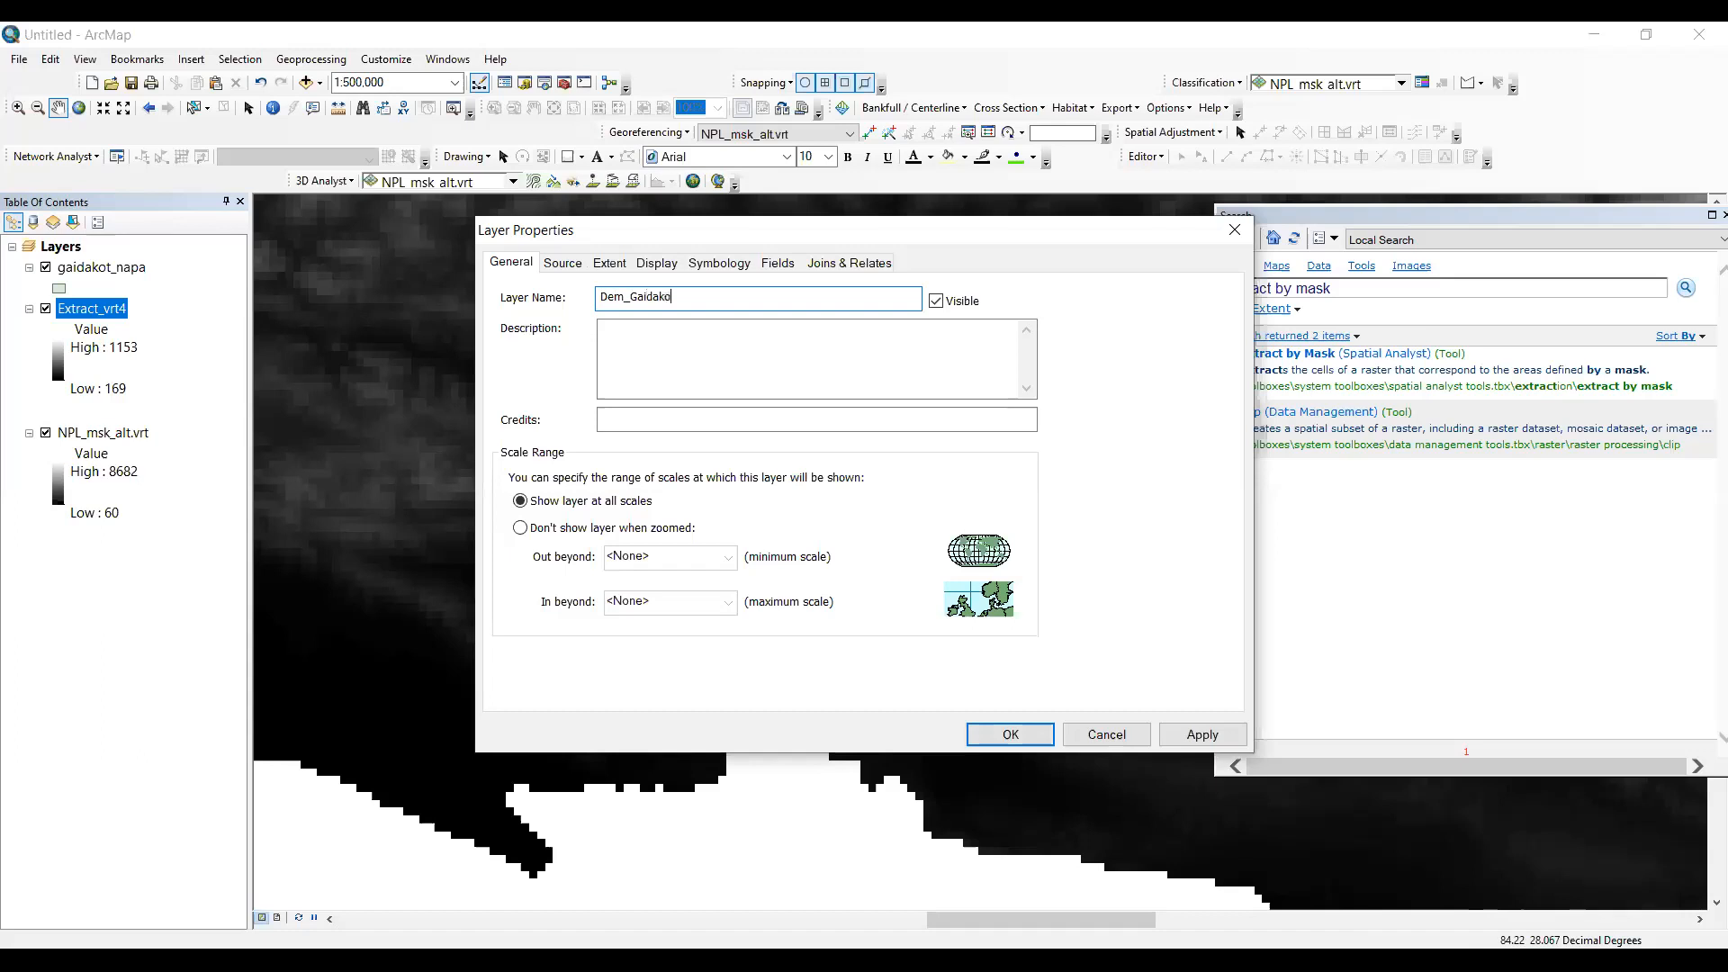
{"action": "key", "text": "Return"}
- Remove the NPL_msk_alt.vrt layer from the map and hide the gaidakot_napa layer
{"action": "right_click", "coordinate": [121, 434]}
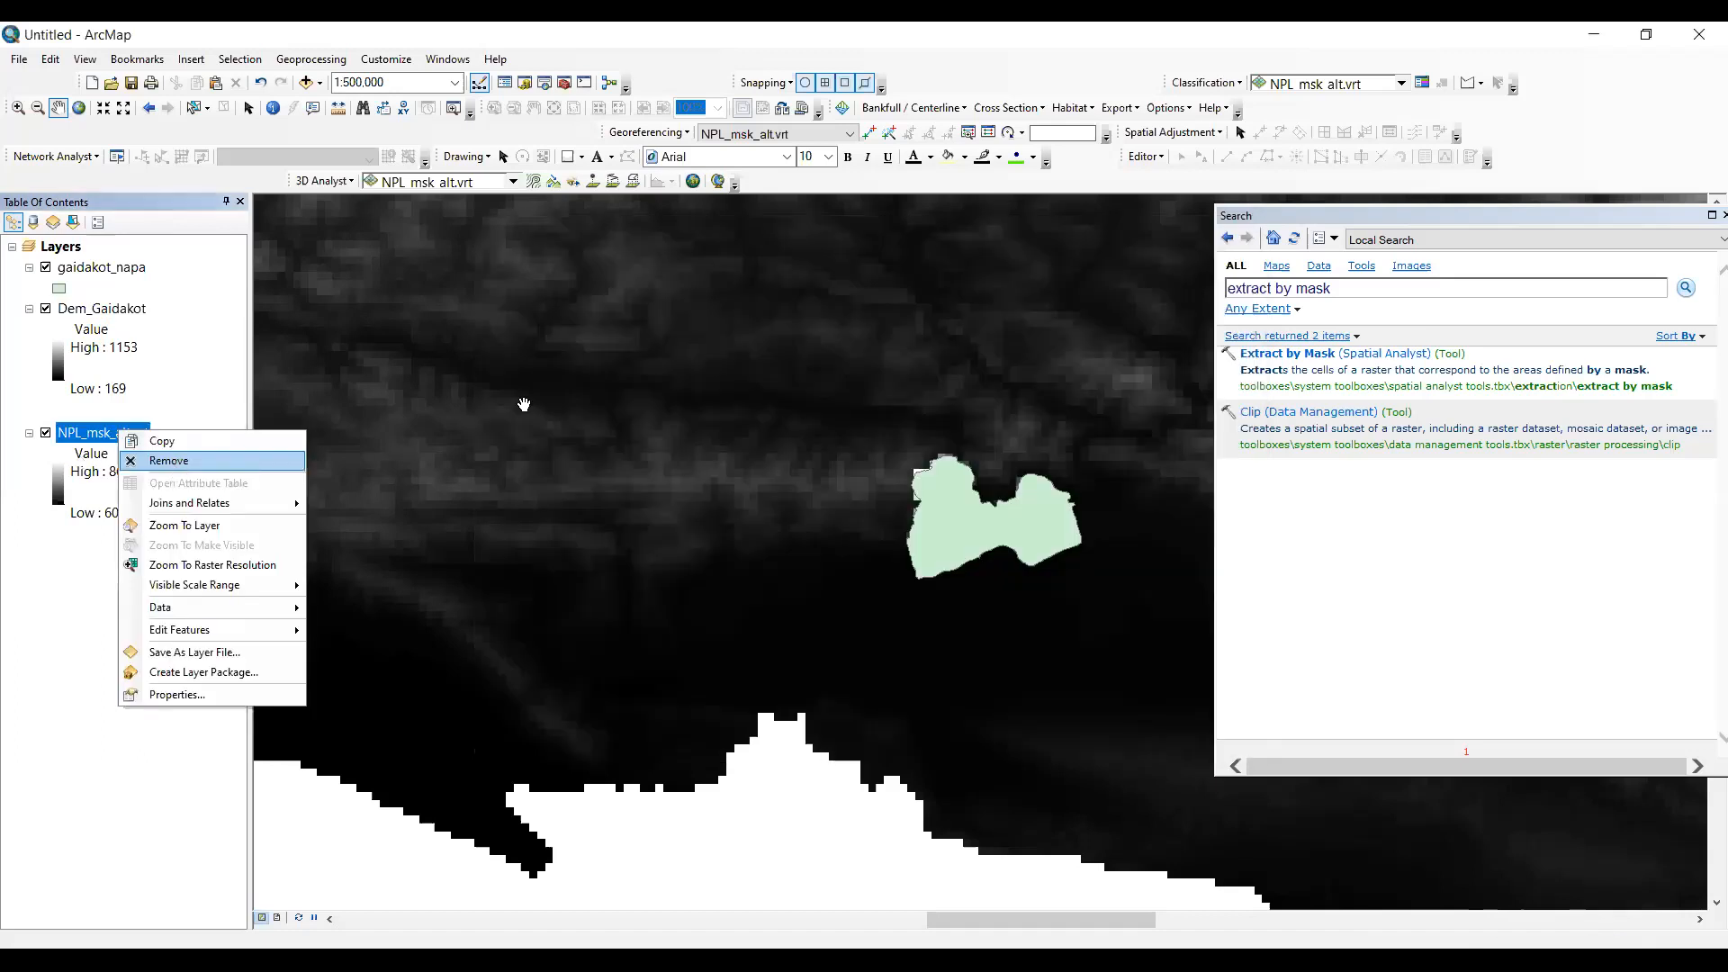
{"action": "left_click", "coordinate": [172, 464]}
{"action": "left_click", "coordinate": [46, 268]}
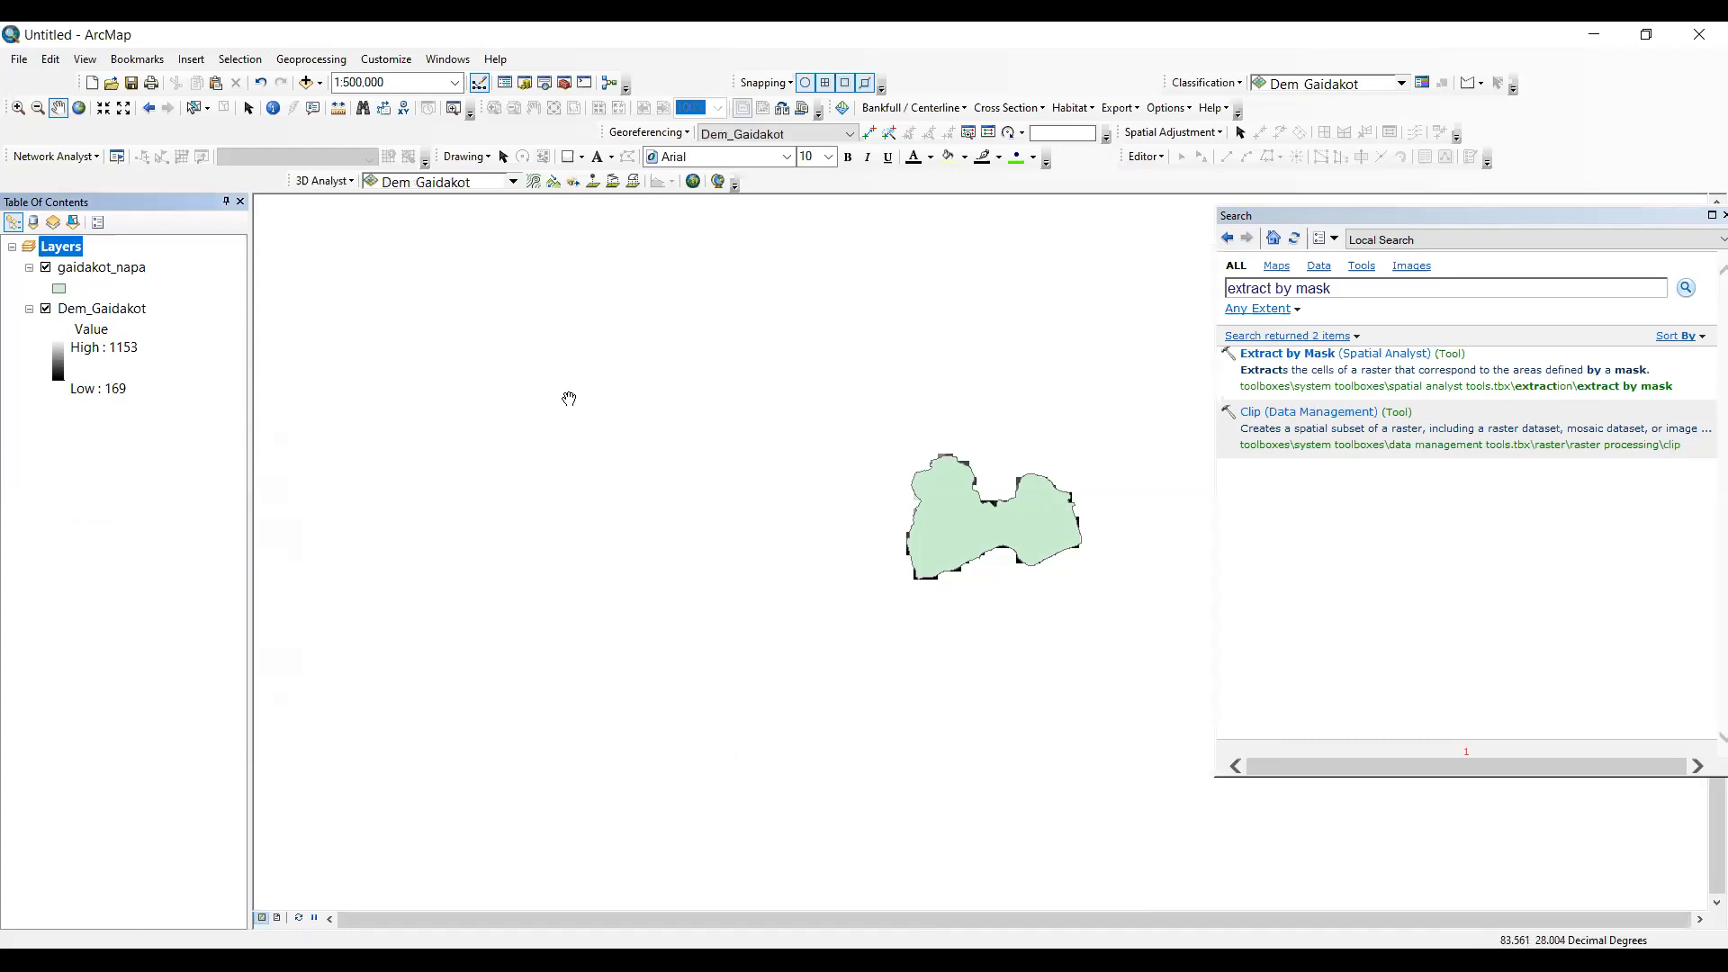
- Examine the cell size and spatial reference in the source properties of the Dem_Gaidakot layer
{"action": "left_click", "coordinate": [1259, 293]}
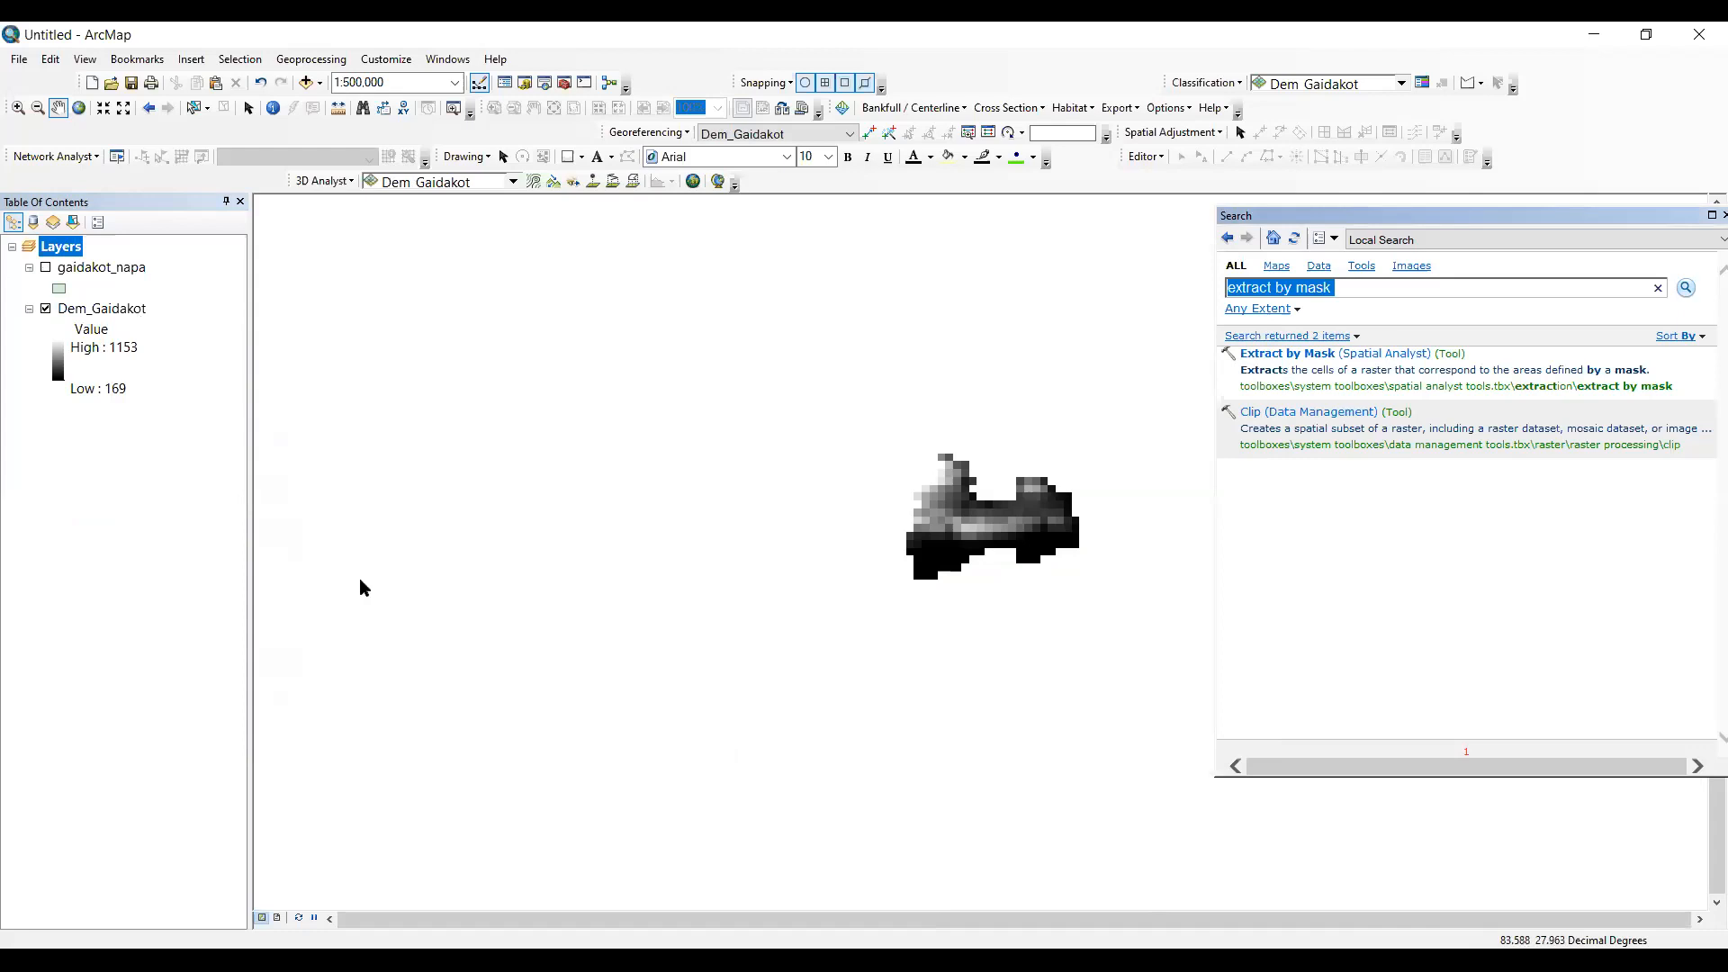
{"action": "double_click", "coordinate": [102, 309]}
{"action": "left_click", "coordinate": [563, 263]}
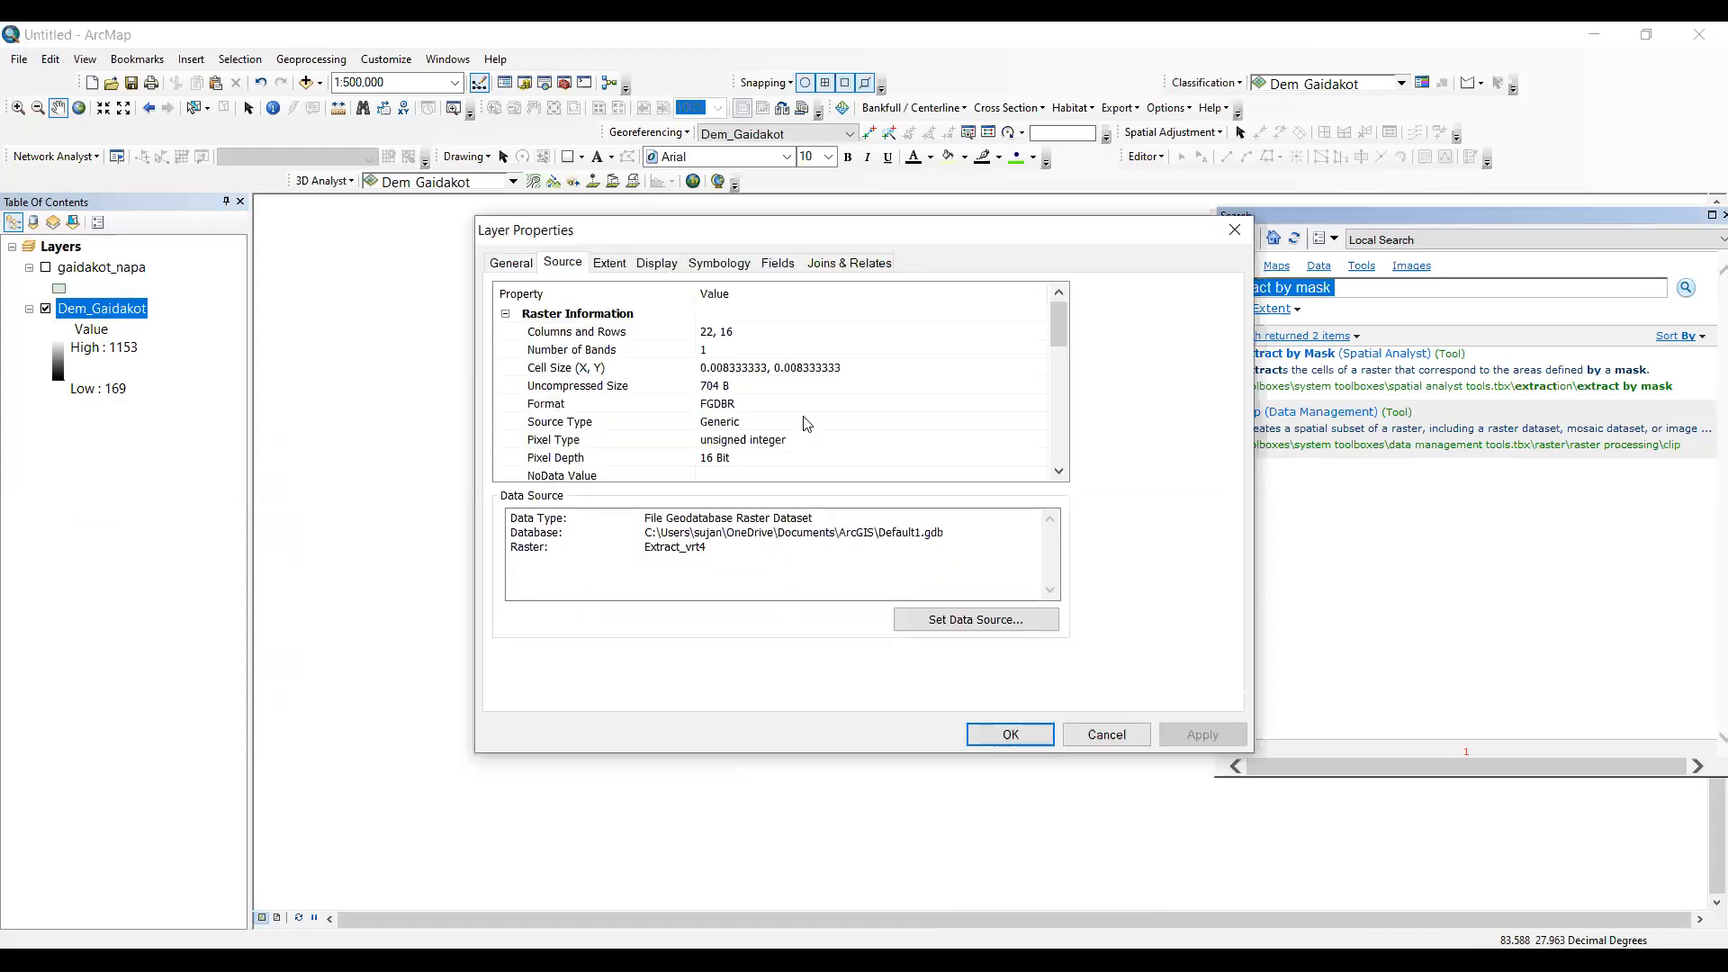
{"action": "left_click_drag", "start_coordinate": [1058, 326], "coordinate": [1058, 416]}
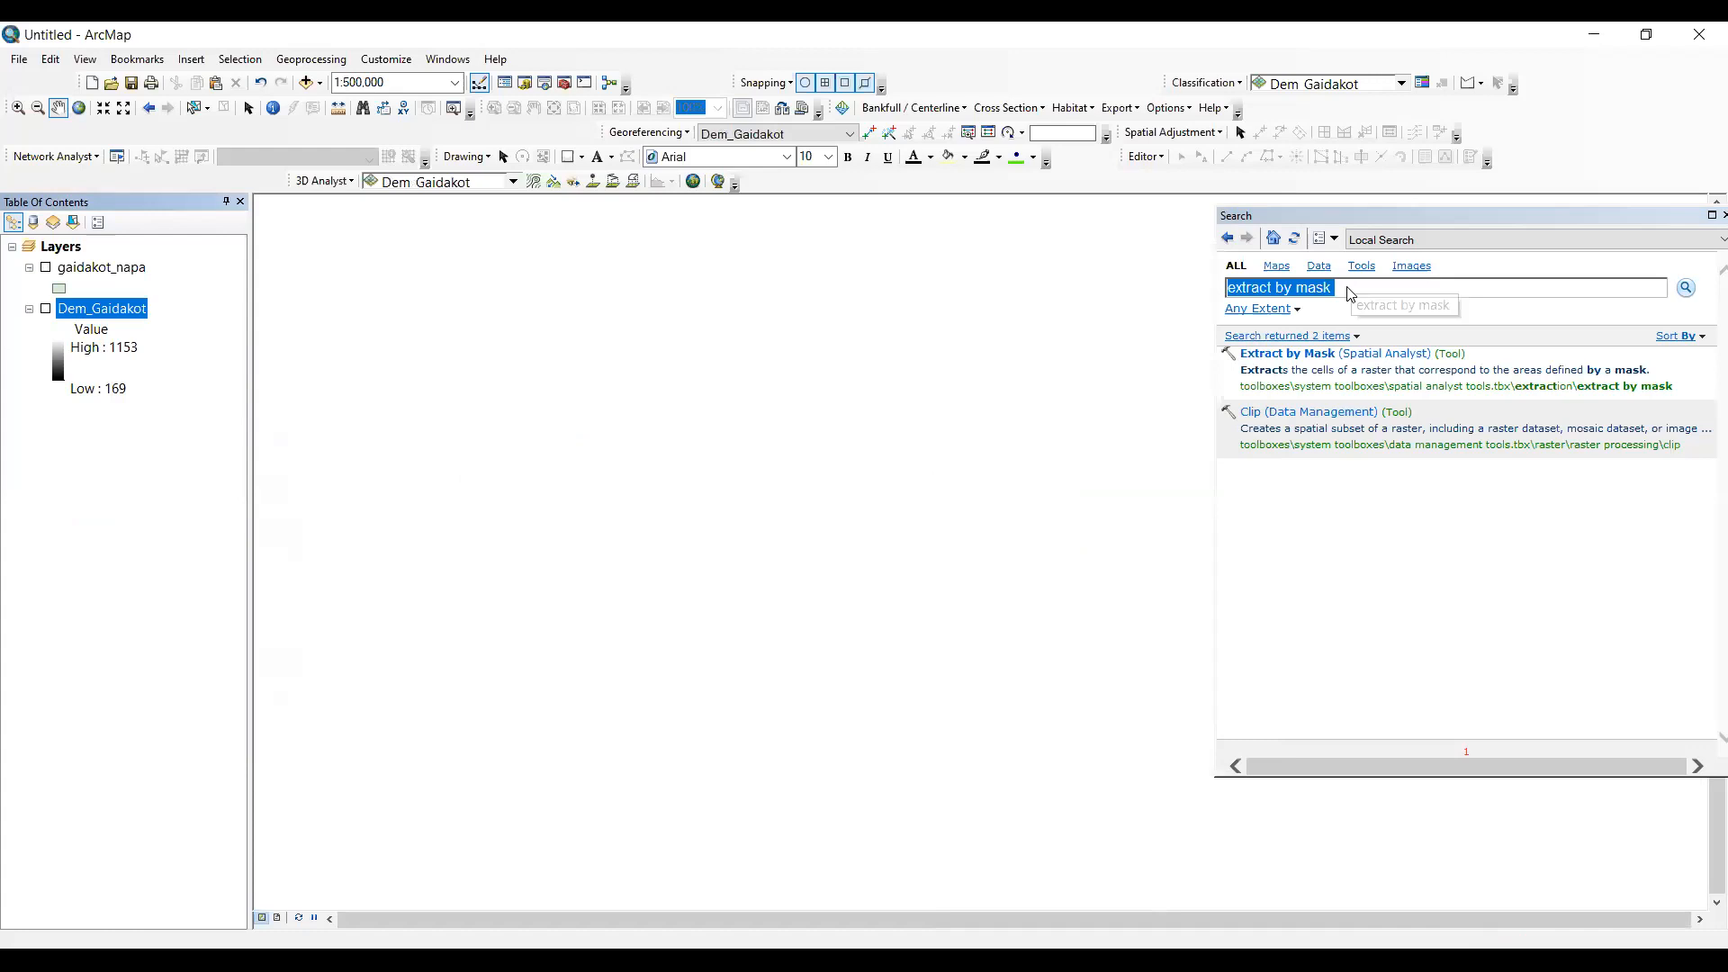
- Search for "project raster" and open the Project Raster data management tool
{"action": "left_click", "coordinate": [1348, 287]}
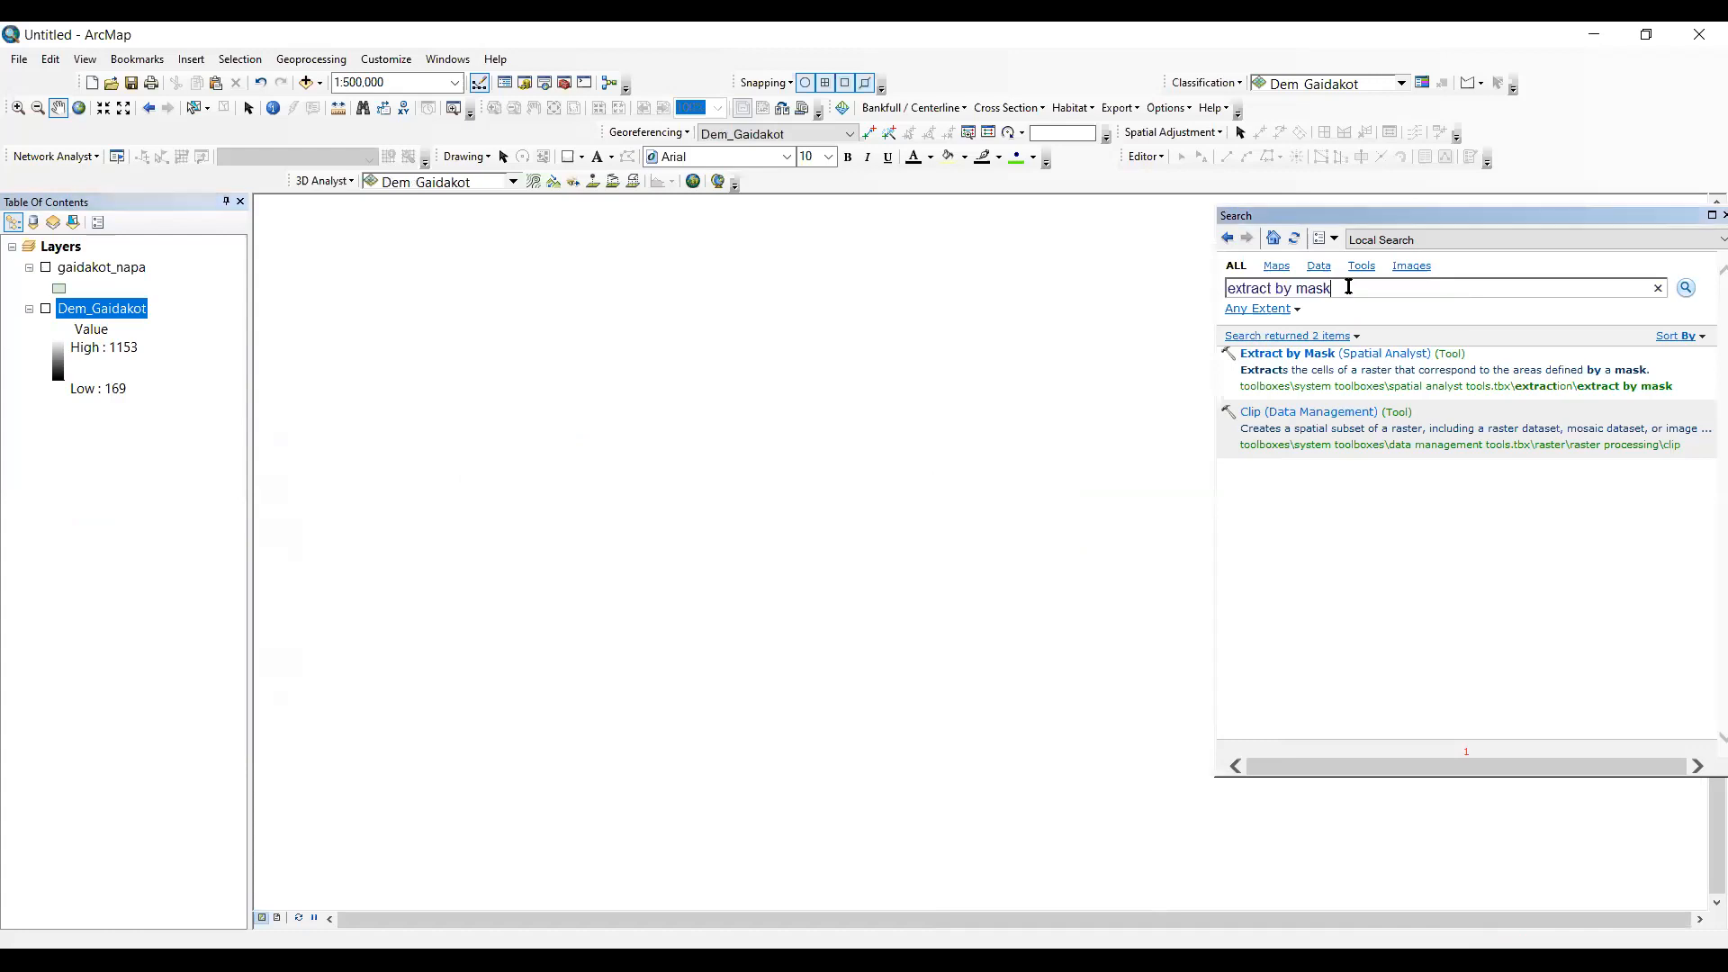
{"action": "key", "text": "ctrl+a"}
{"action": "key", "text": "BackSpace"}
{"action": "type", "text": "project rate"}
{"action": "key", "text": "BackSpace"}
{"action": "key", "text": "BackSpace"}
{"action": "type", "text": "ster"}
{"action": "key", "text": "Return"}
{"action": "left_click", "coordinate": [1374, 360]}
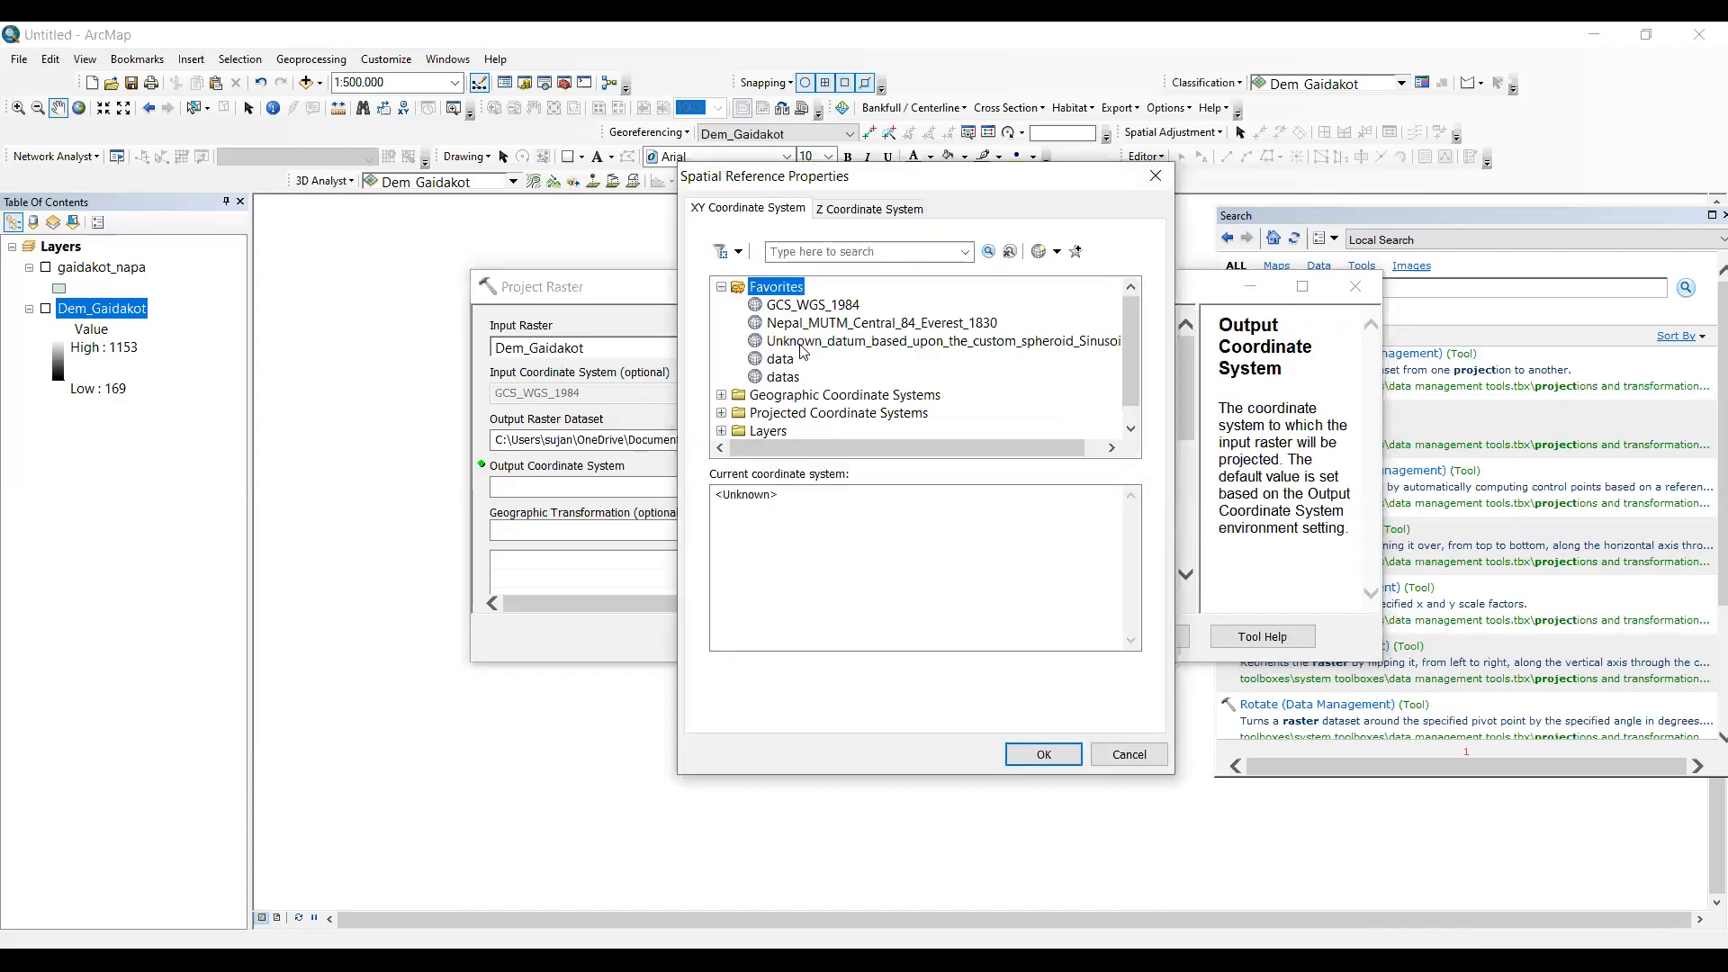
- Project the Dem_Gaidakot raster to the WGS 1984 UTM Zone 45N coordinate system
{"action": "left_click", "coordinate": [721, 287]}
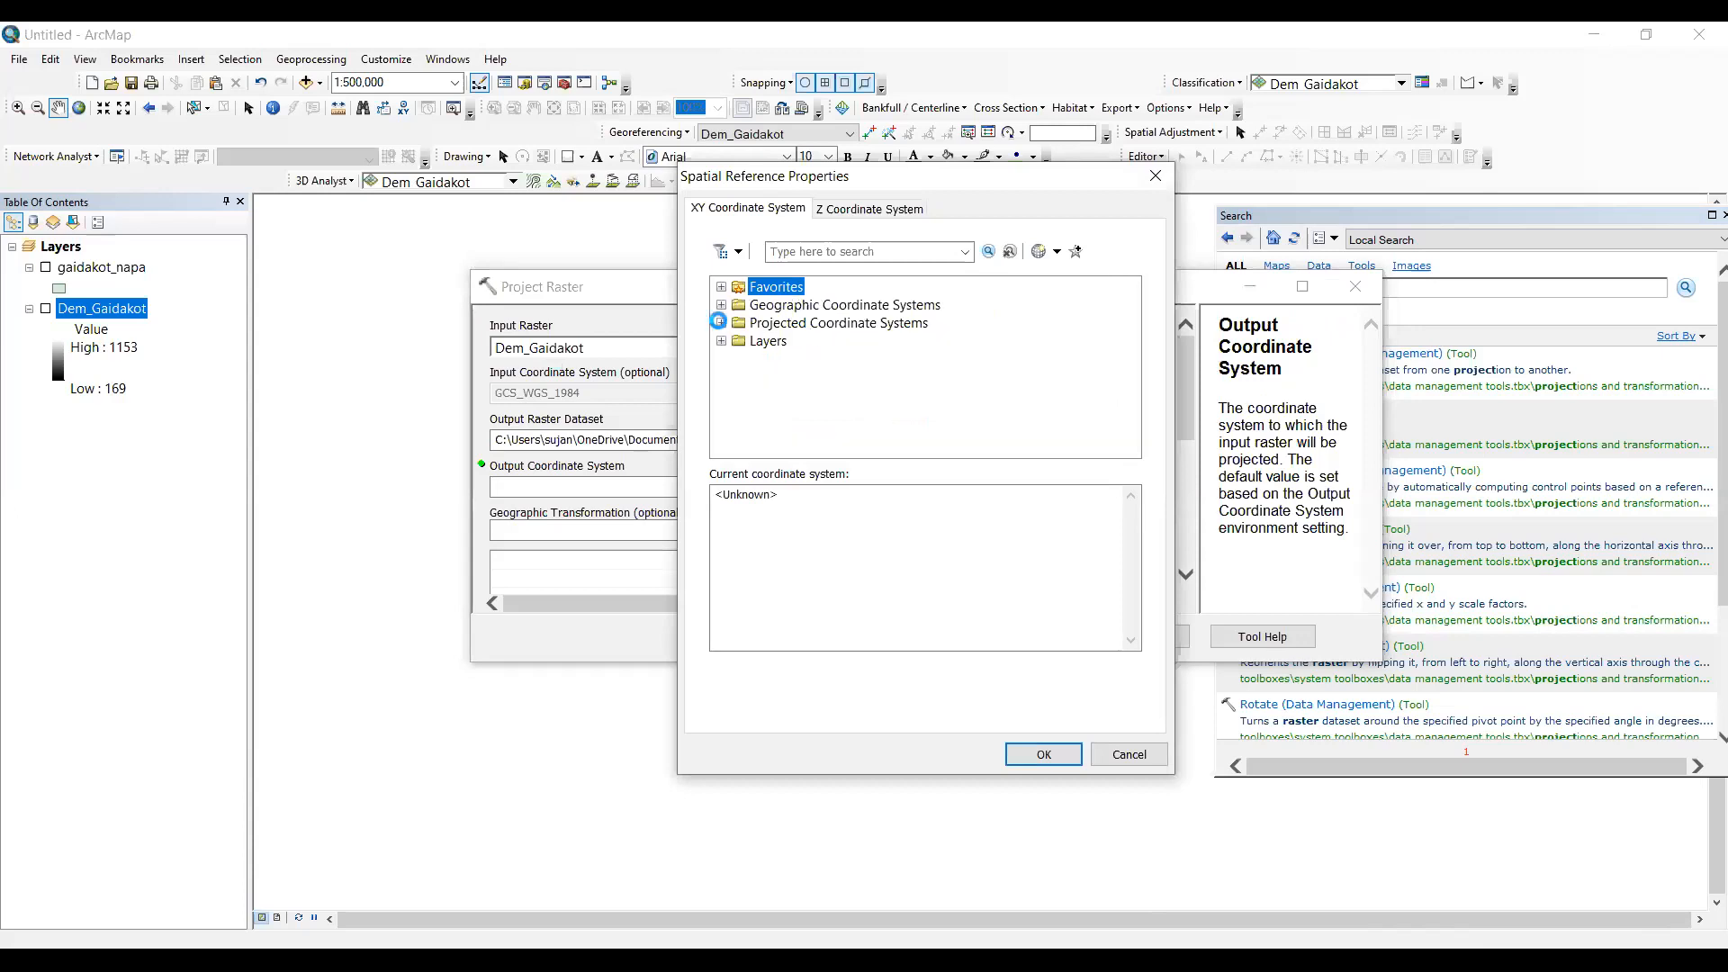
{"action": "left_click", "coordinate": [721, 322]}
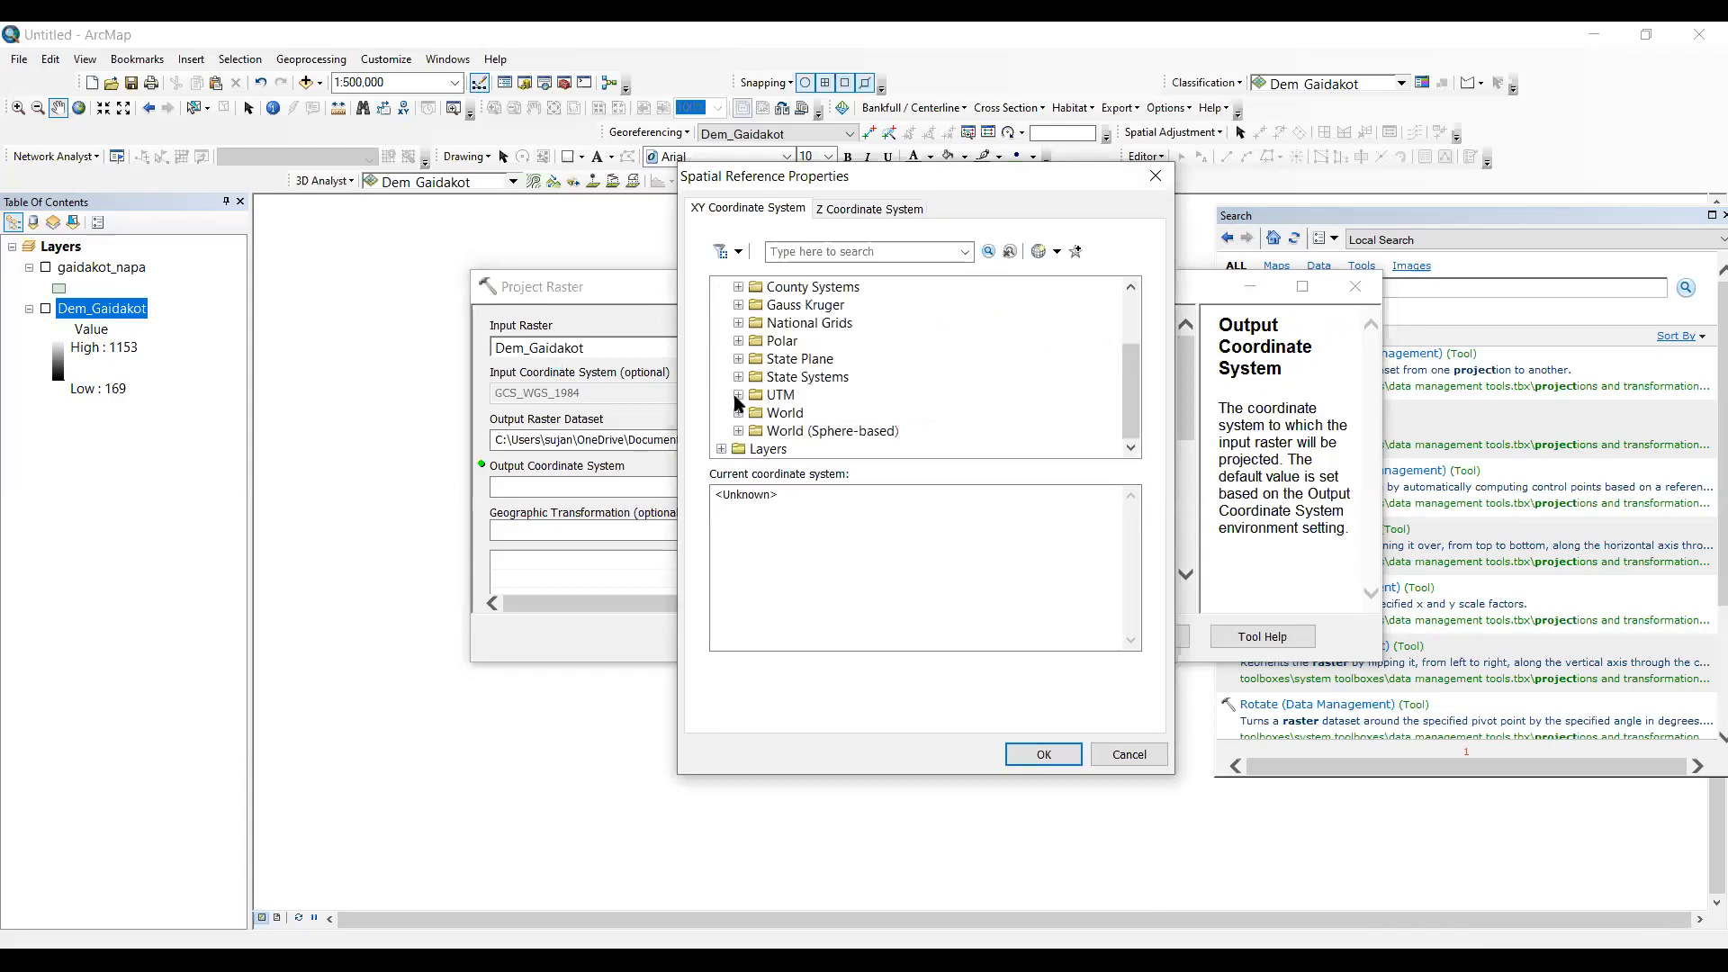
{"action": "double_click", "coordinate": [816, 393]}
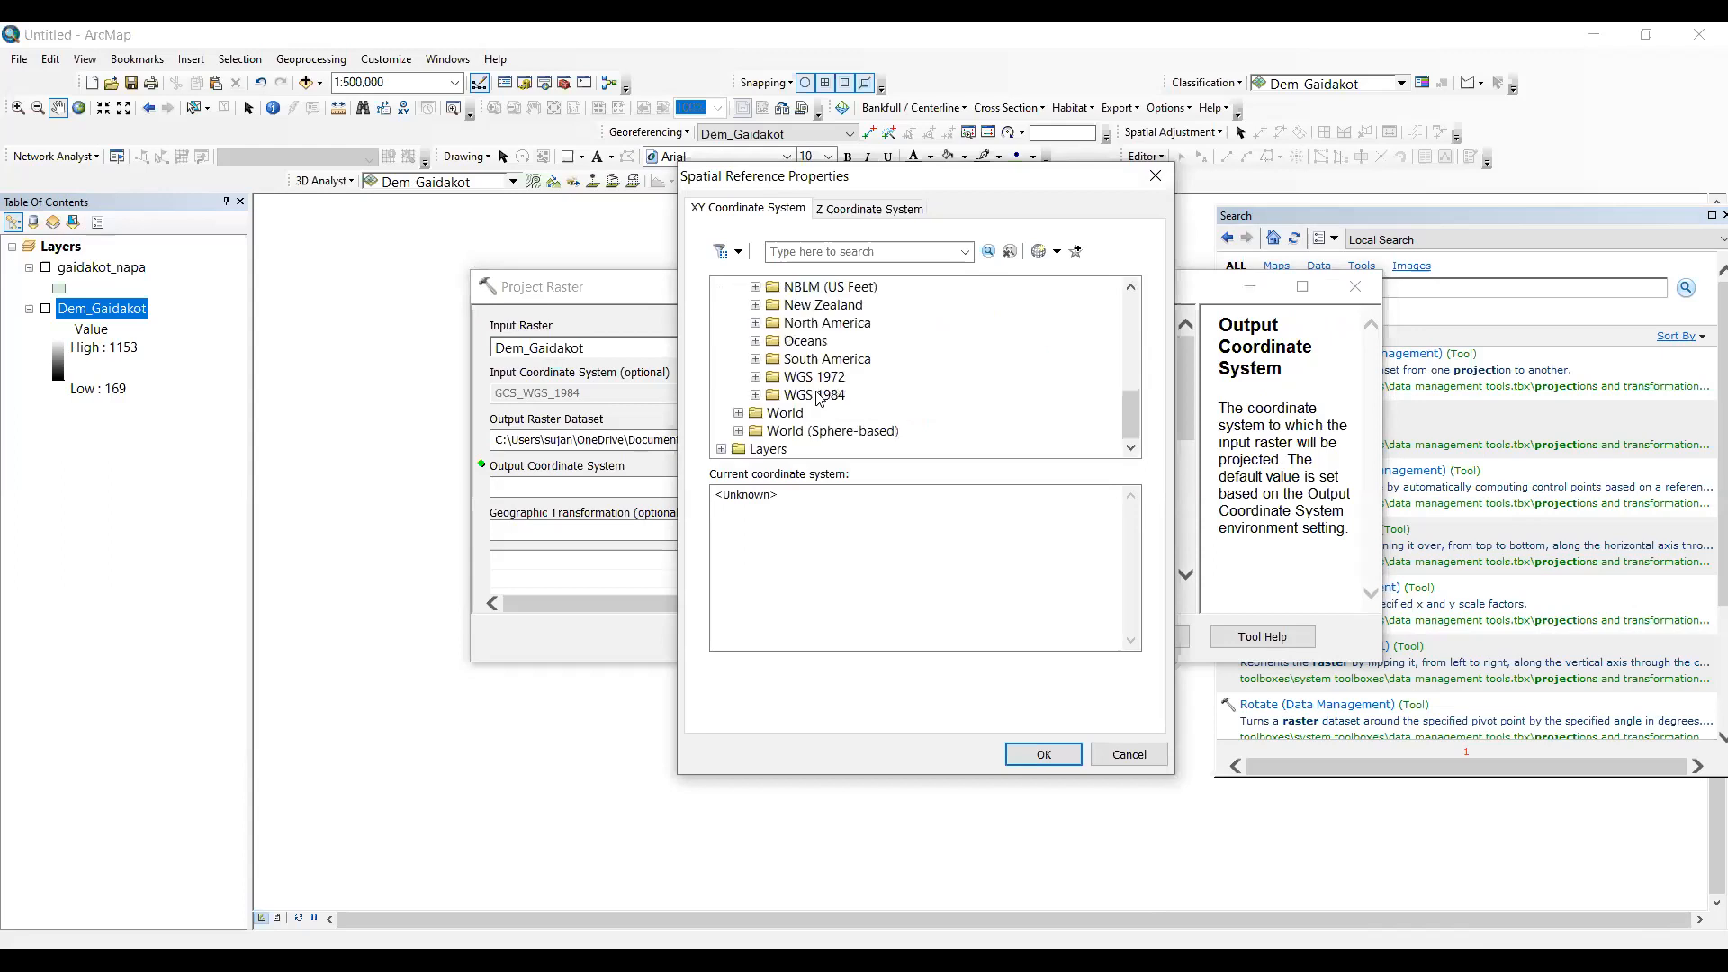
{"action": "left_click", "coordinate": [755, 395]}
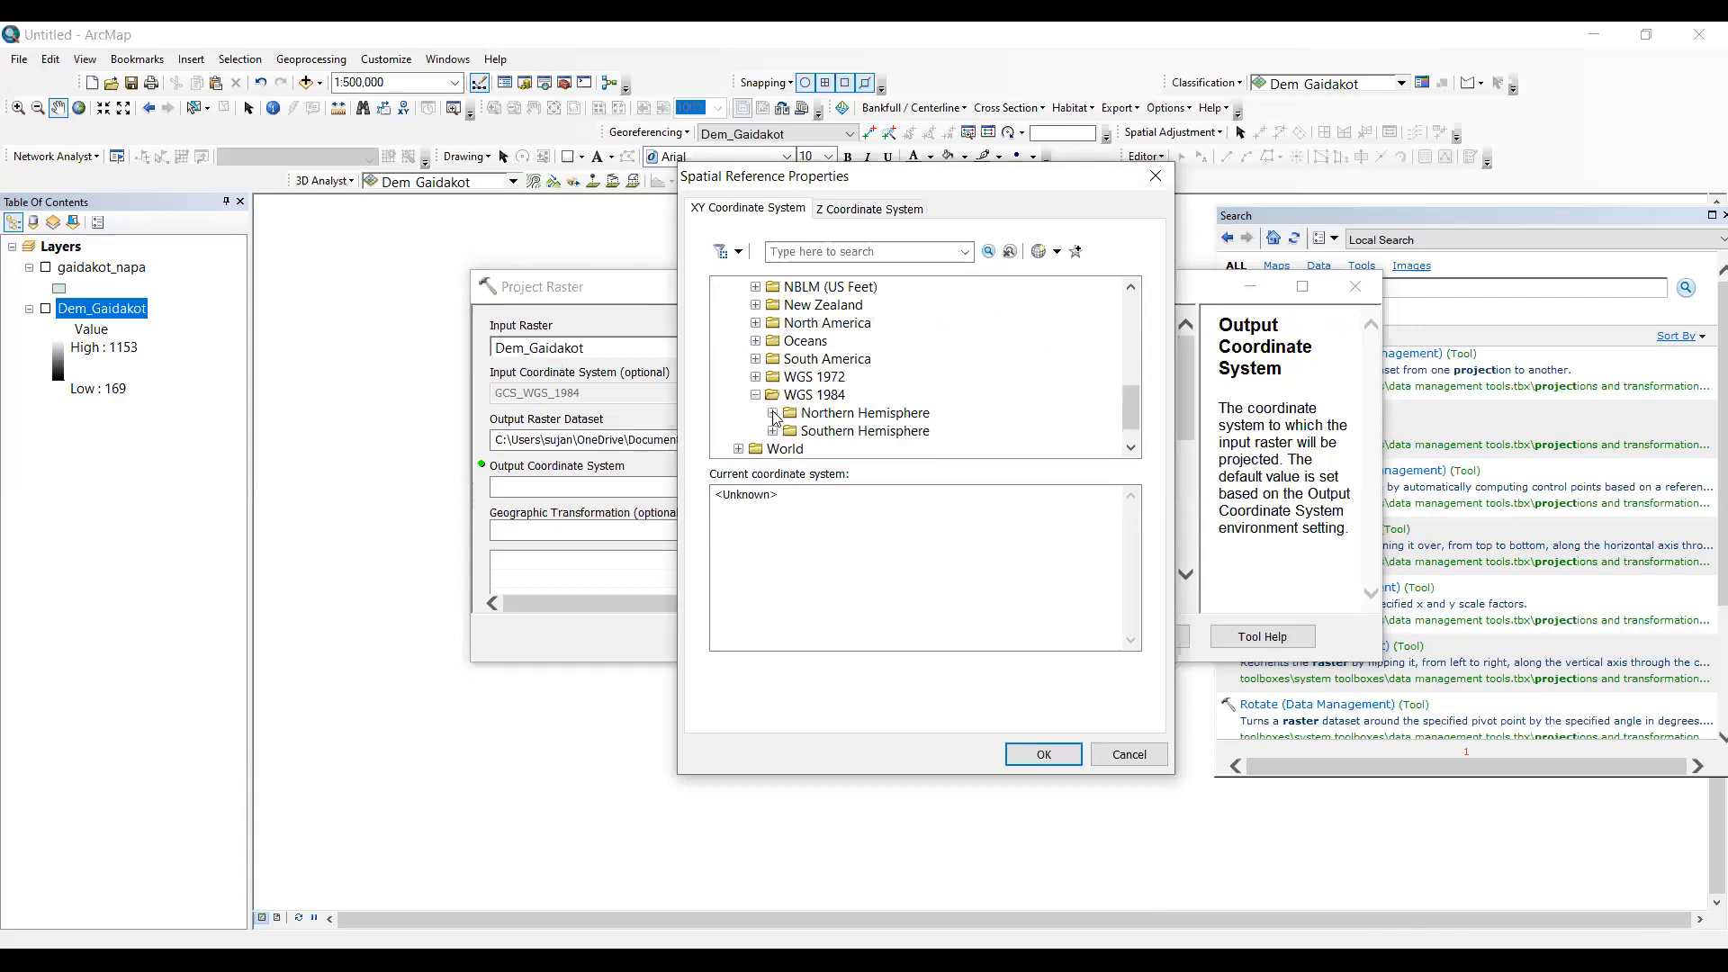
{"action": "left_click", "coordinate": [774, 413]}
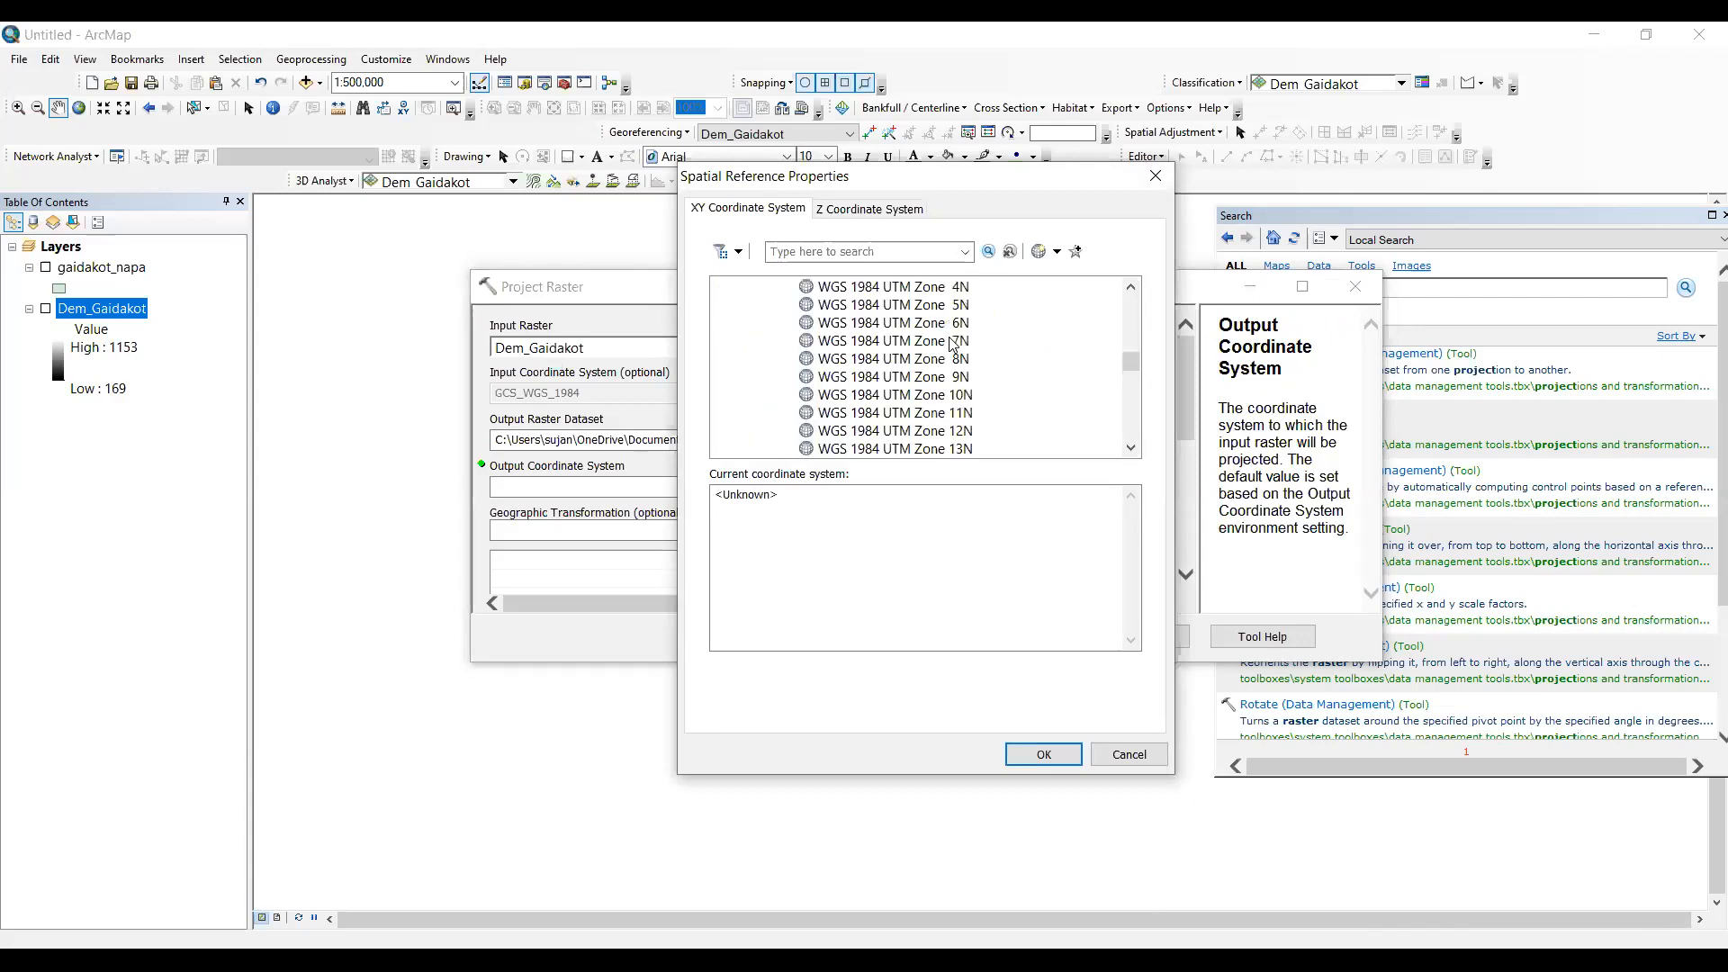
{"action": "scroll", "coordinate": [955, 345], "scroll_direction": "down", "scroll_amount": 7}
{"action": "scroll", "coordinate": [972, 347], "scroll_direction": "down", "scroll_amount": 4}
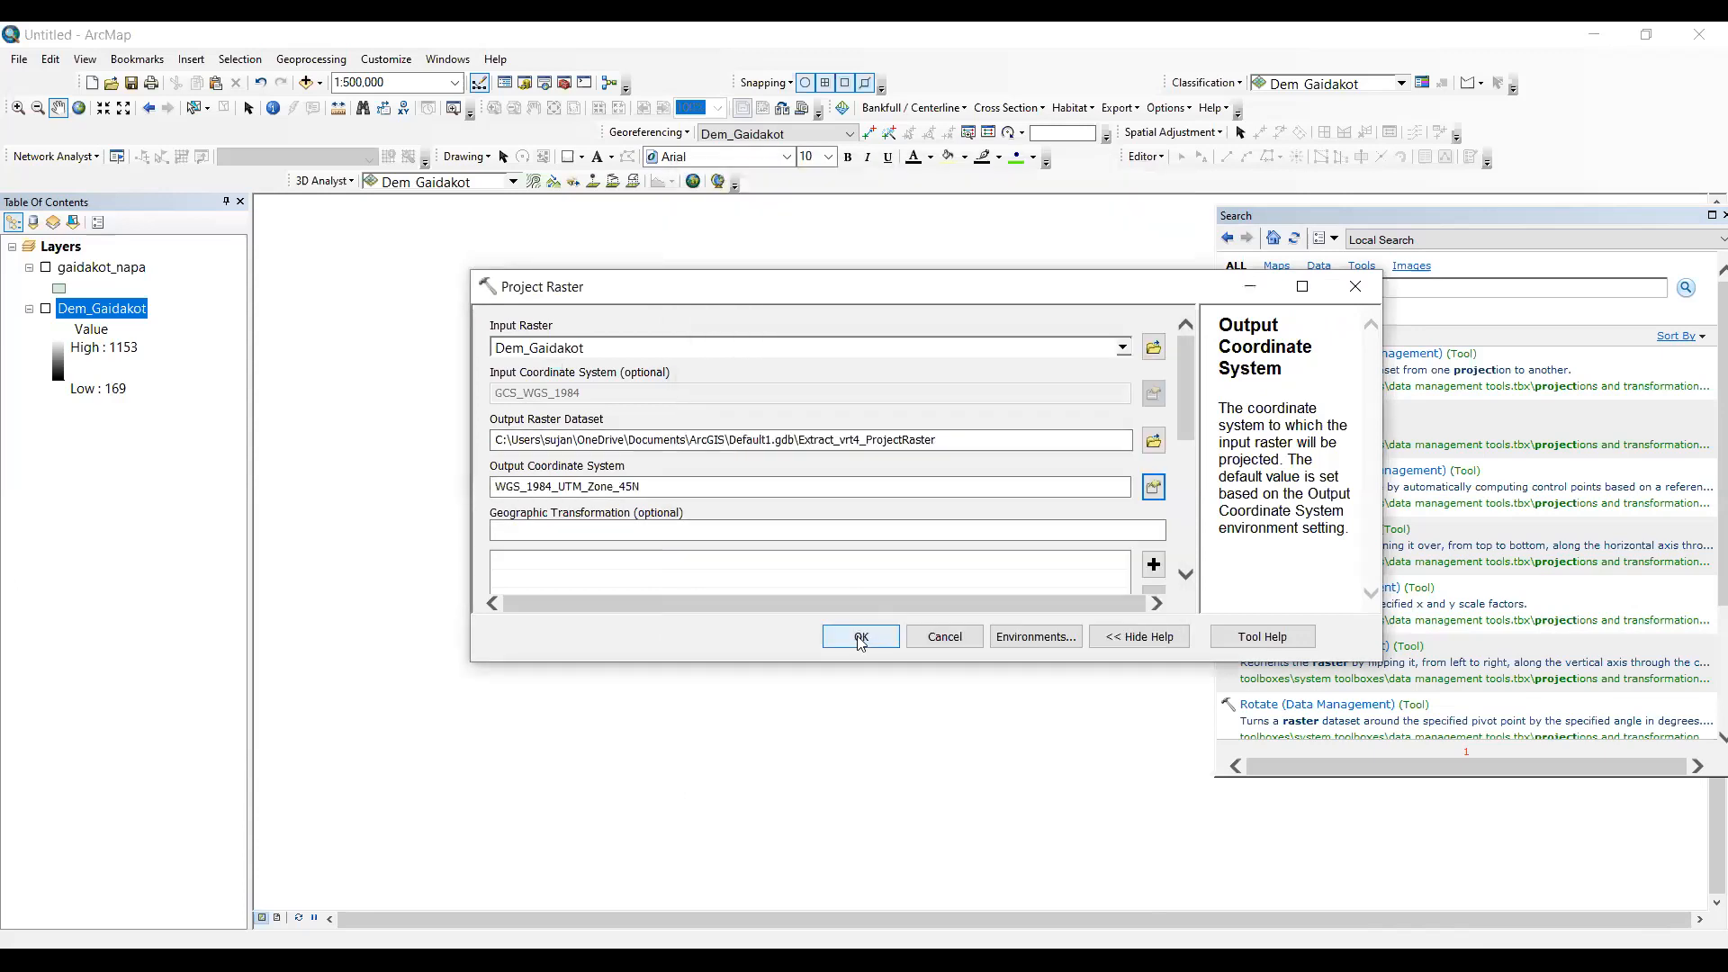
{"action": "left_click", "coordinate": [860, 637]}
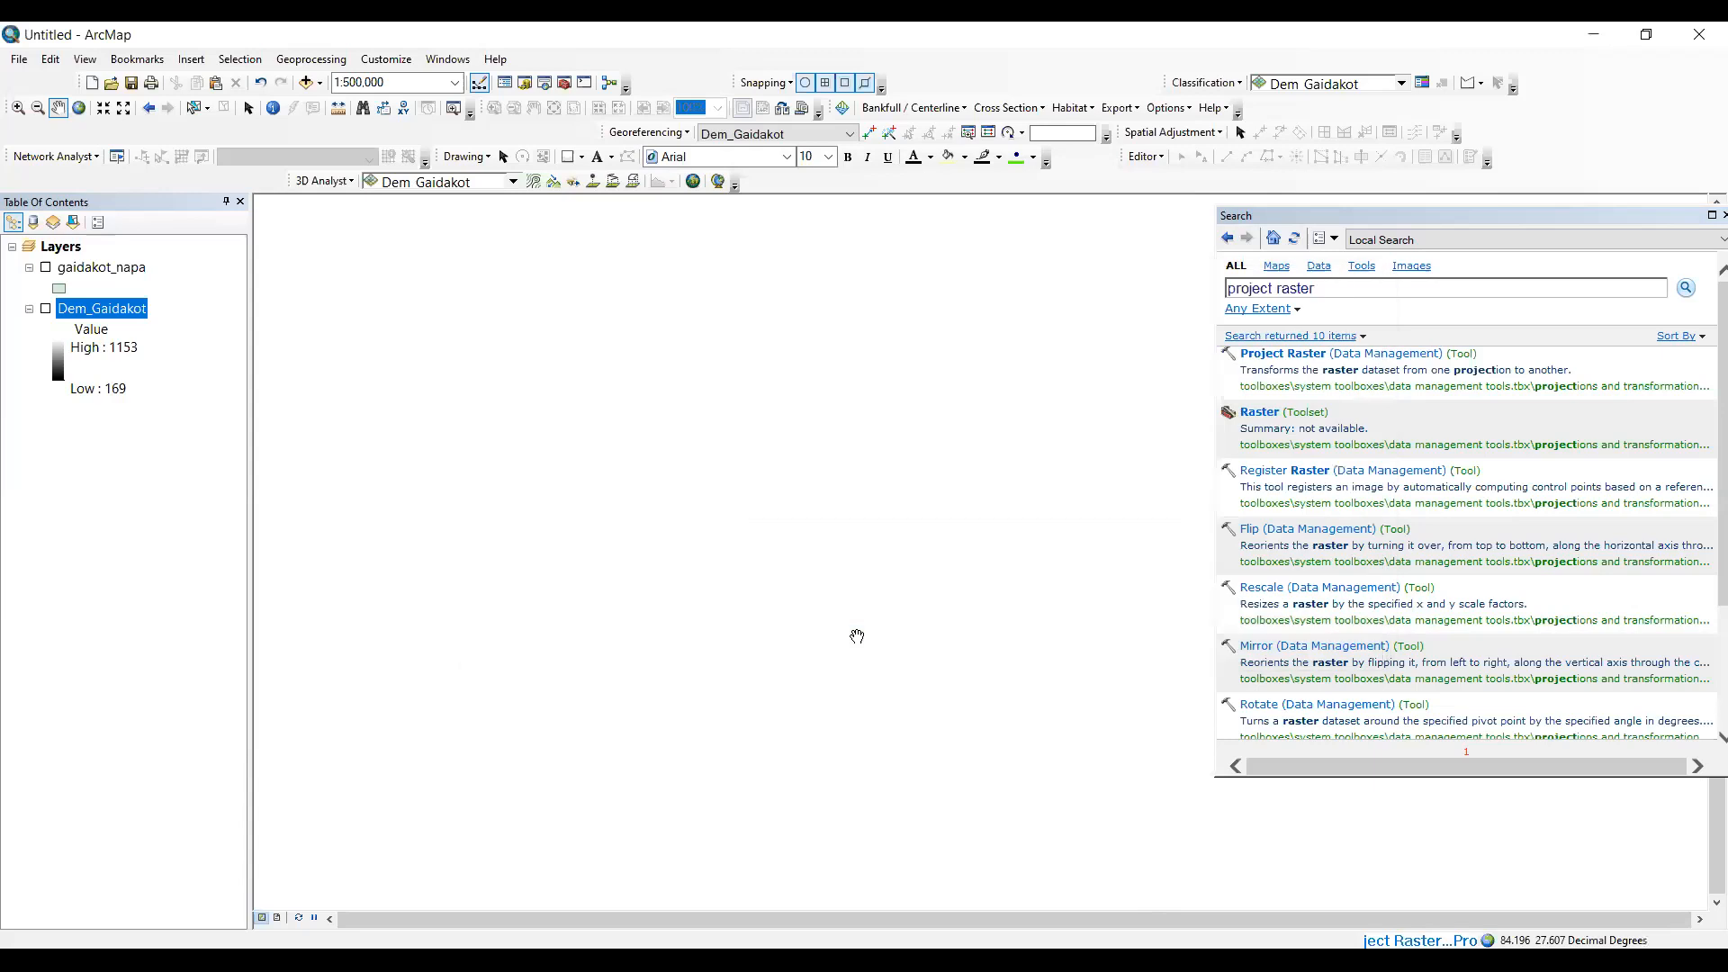
{"action": "left_click_drag", "start_coordinate": [854, 635], "coordinate": [821, 625]}
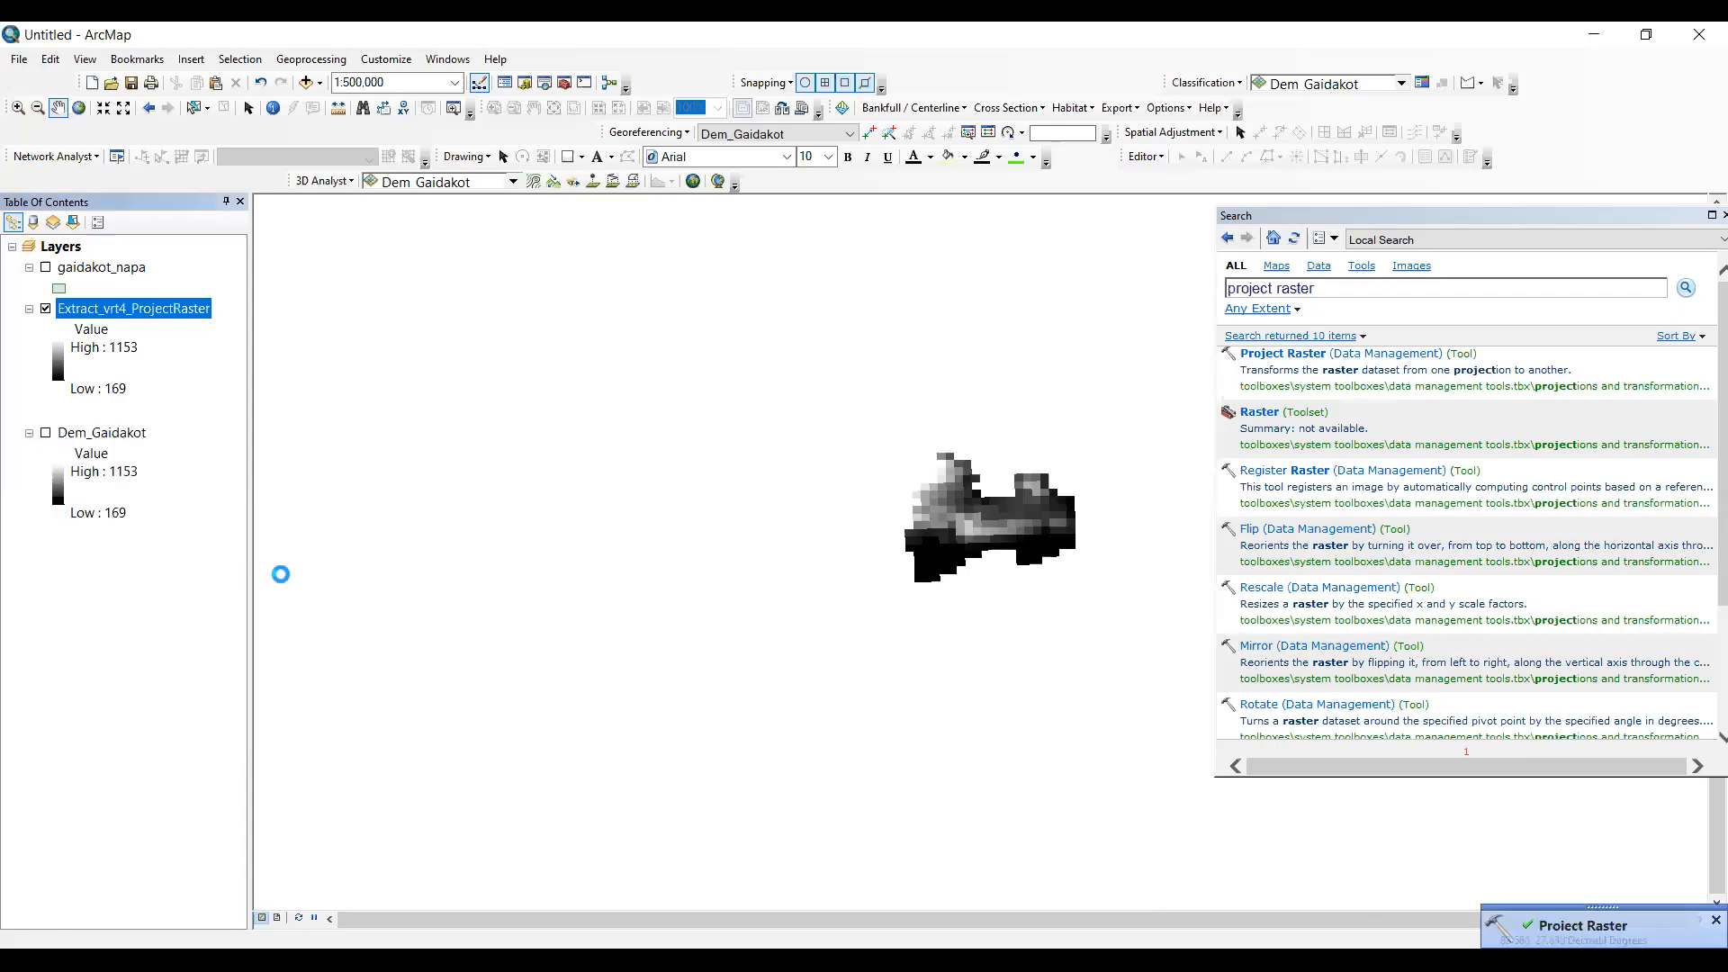
- Check the projected raster's spatial reference in its source properties, and remove the Dem_Gaidakot layer from the map
{"action": "scroll", "coordinate": [793, 401], "scroll_direction": "down", "scroll_amount": 3}
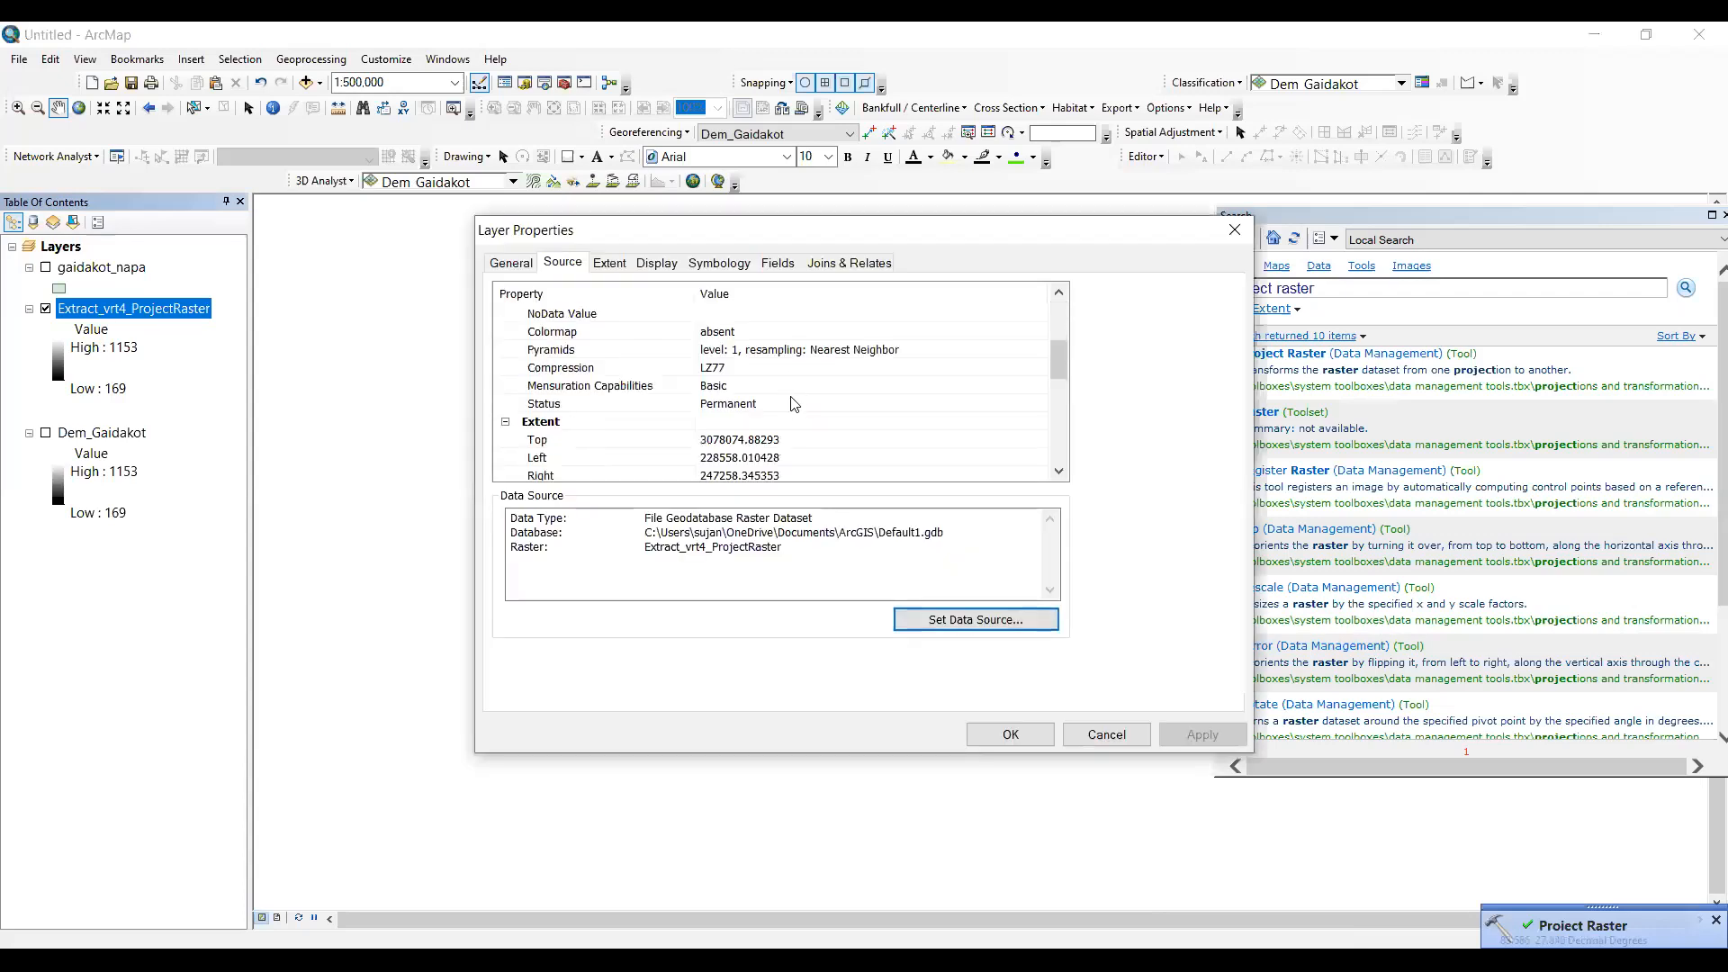
{"action": "scroll", "coordinate": [698, 352], "scroll_direction": "down", "scroll_amount": 3}
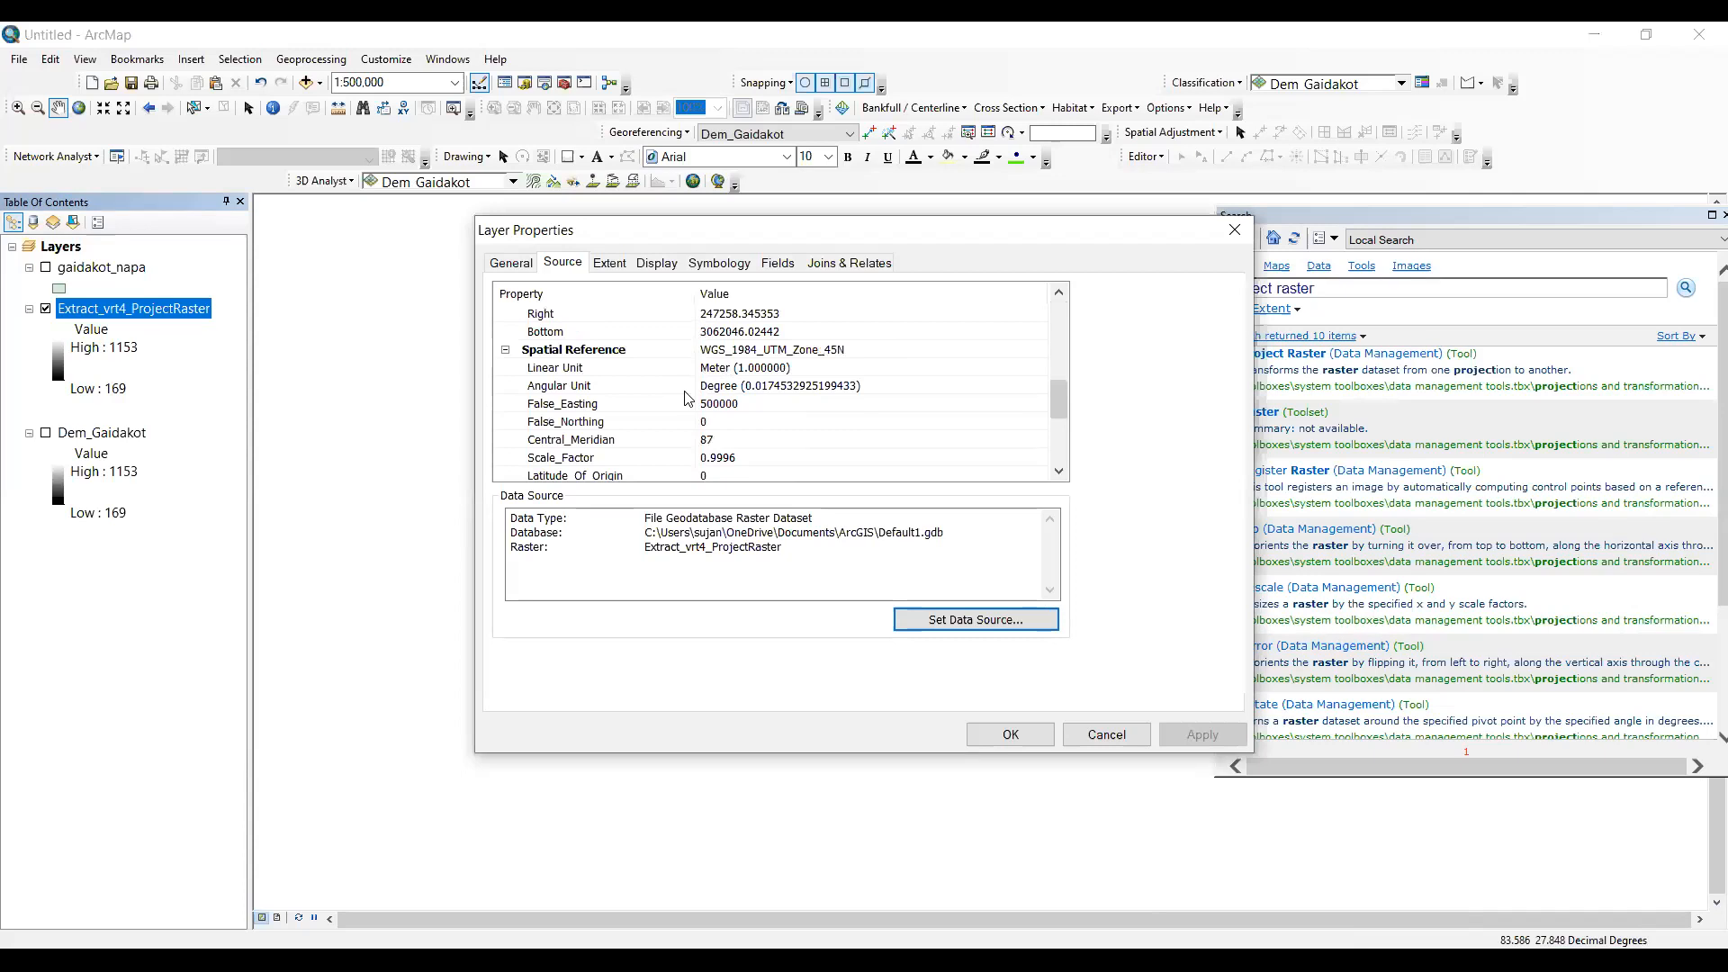
{"action": "key", "text": "Escape"}
{"action": "right_click", "coordinate": [82, 439]}
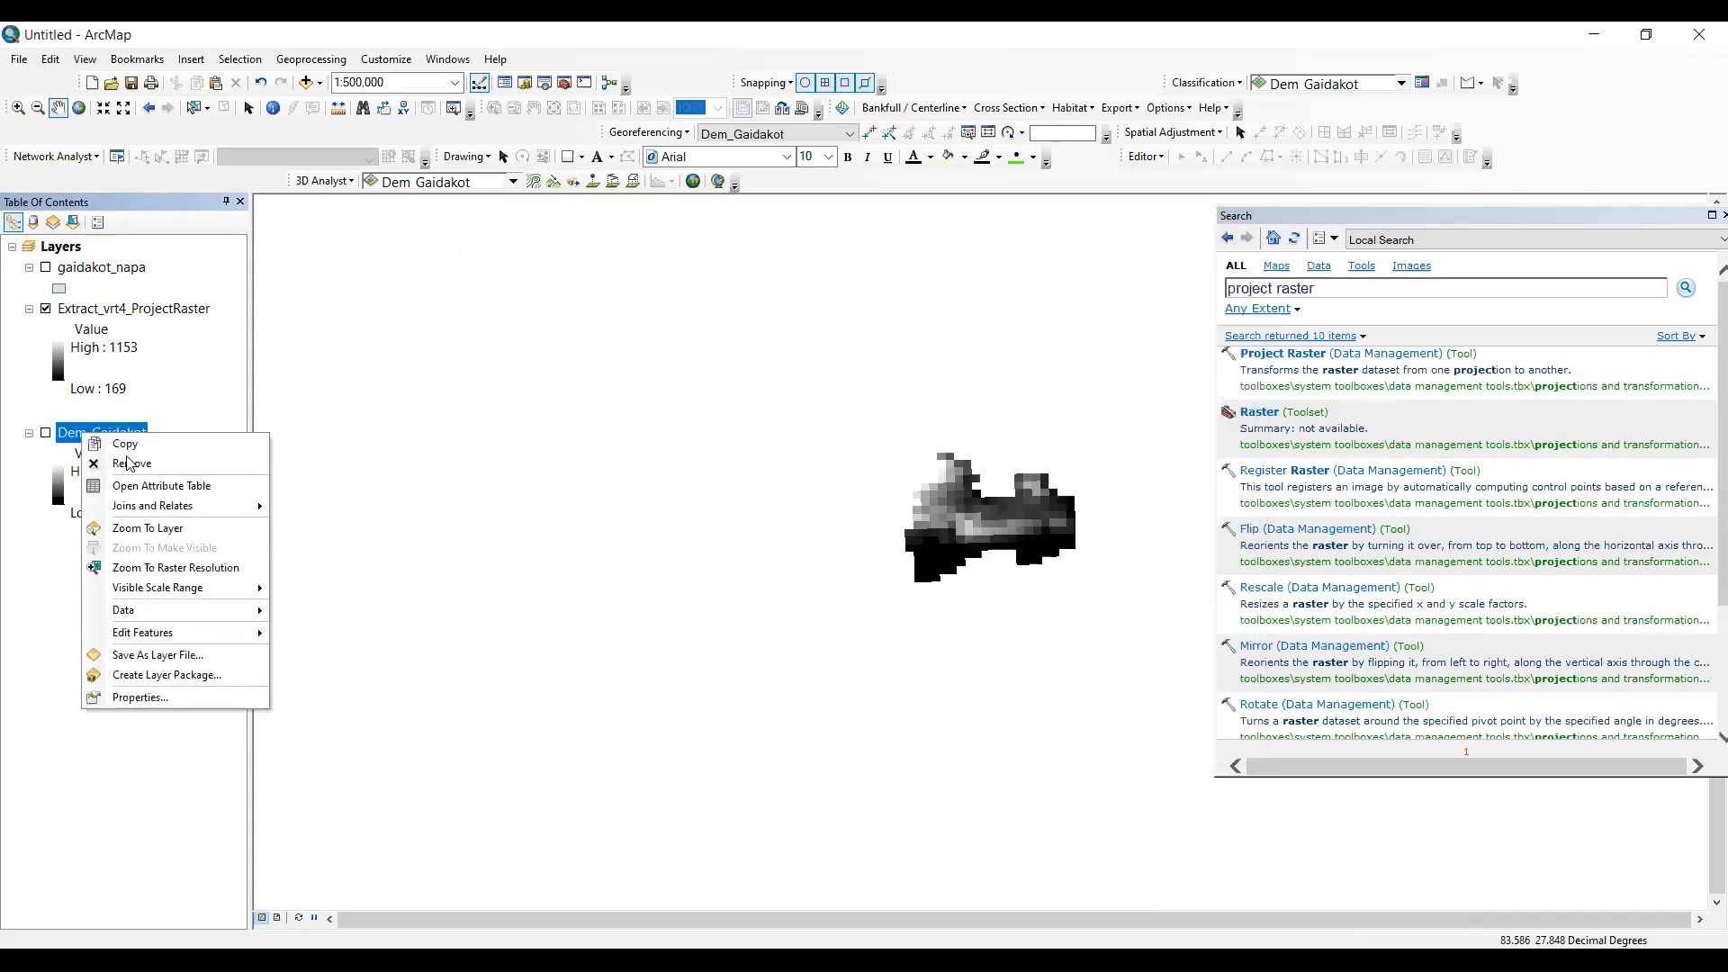
{"action": "left_click", "coordinate": [131, 463]}
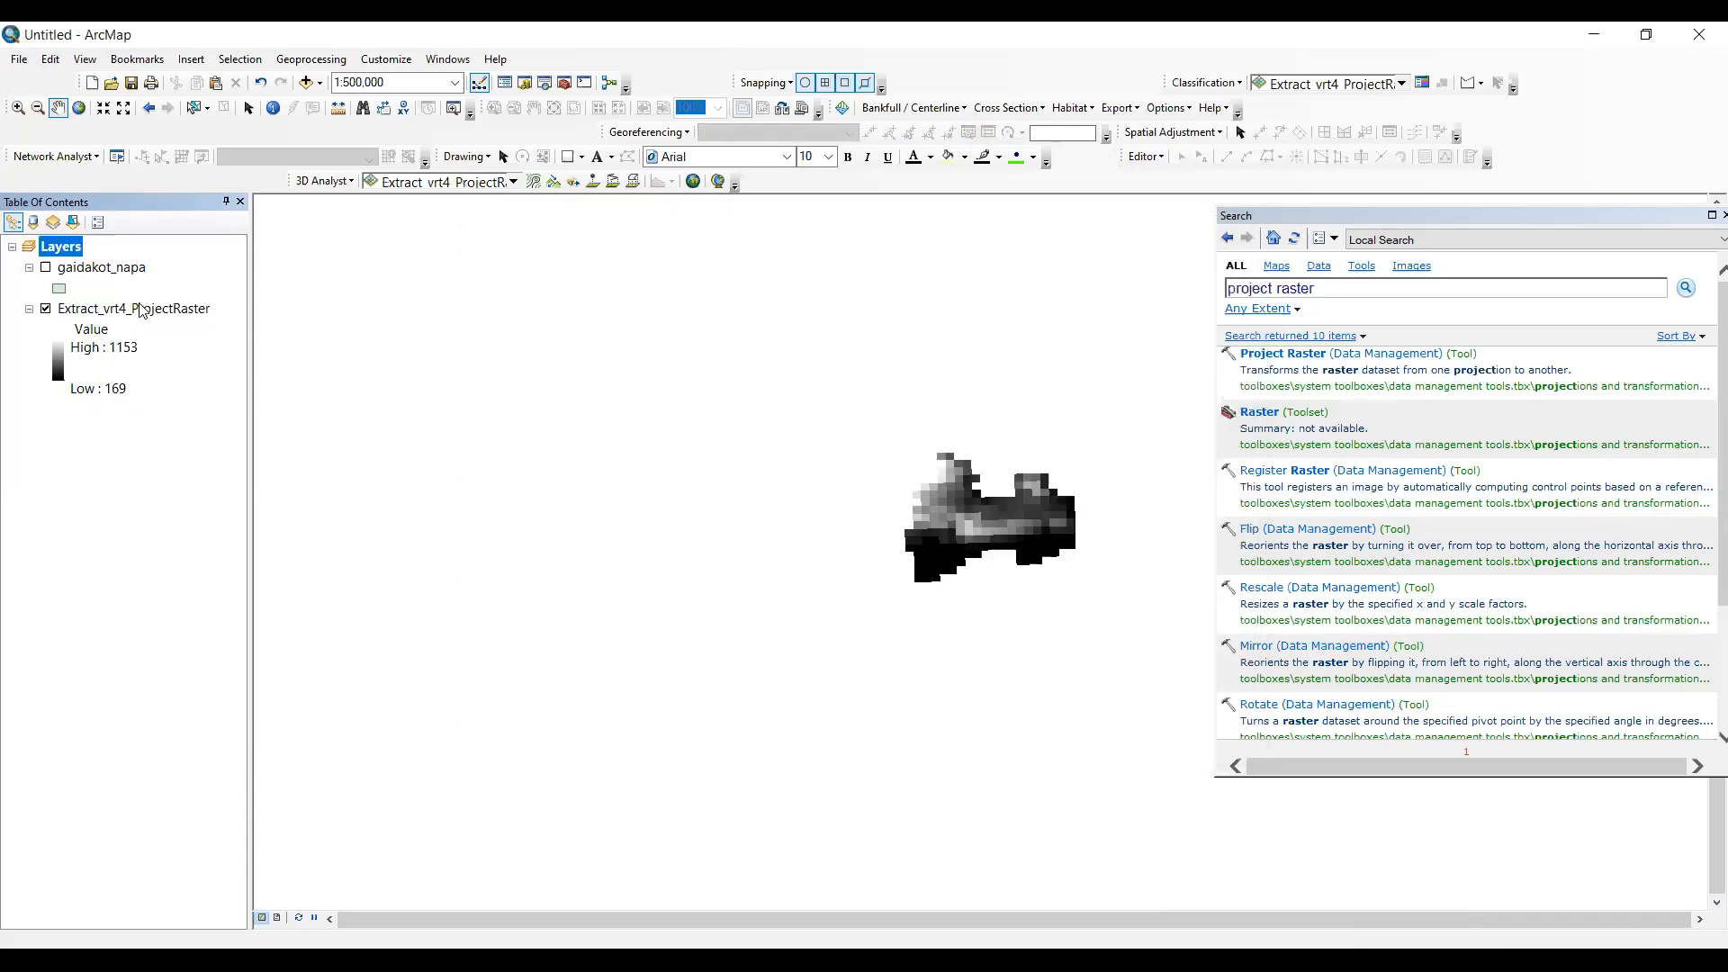
- Search for "slope" and open the Spatial Analyst Slope tool
{"action": "left_click", "coordinate": [1334, 295]}
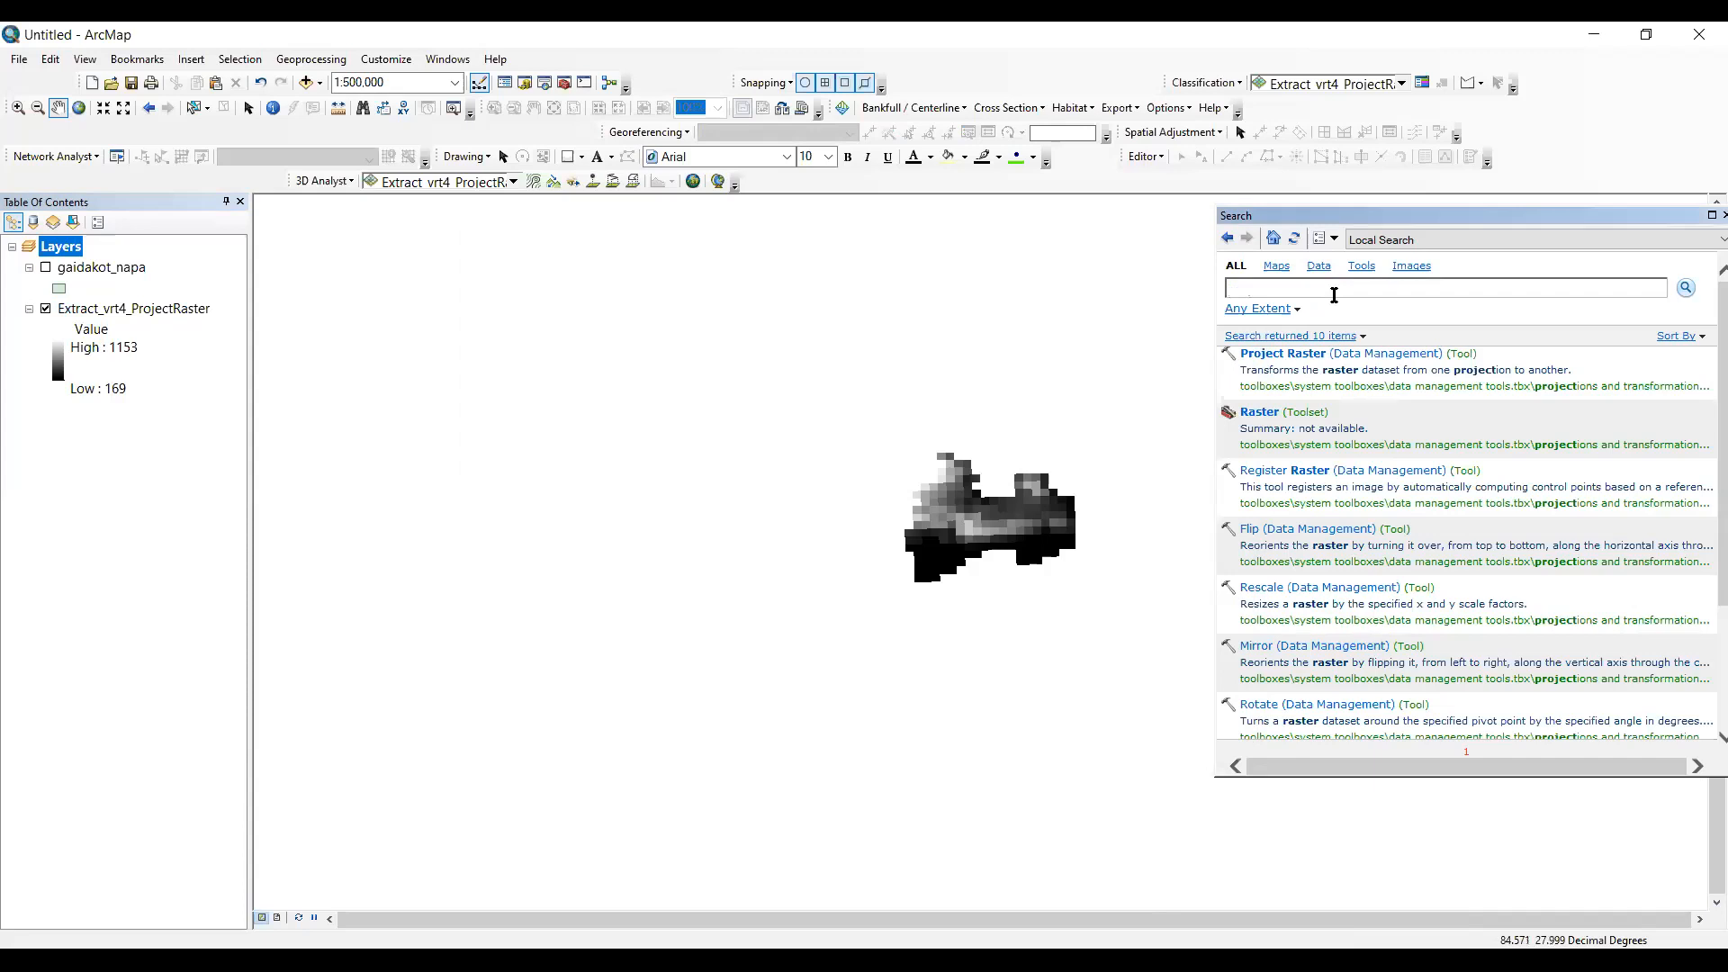
{"action": "type", "text": "slope"}
{"action": "key", "text": "Return"}
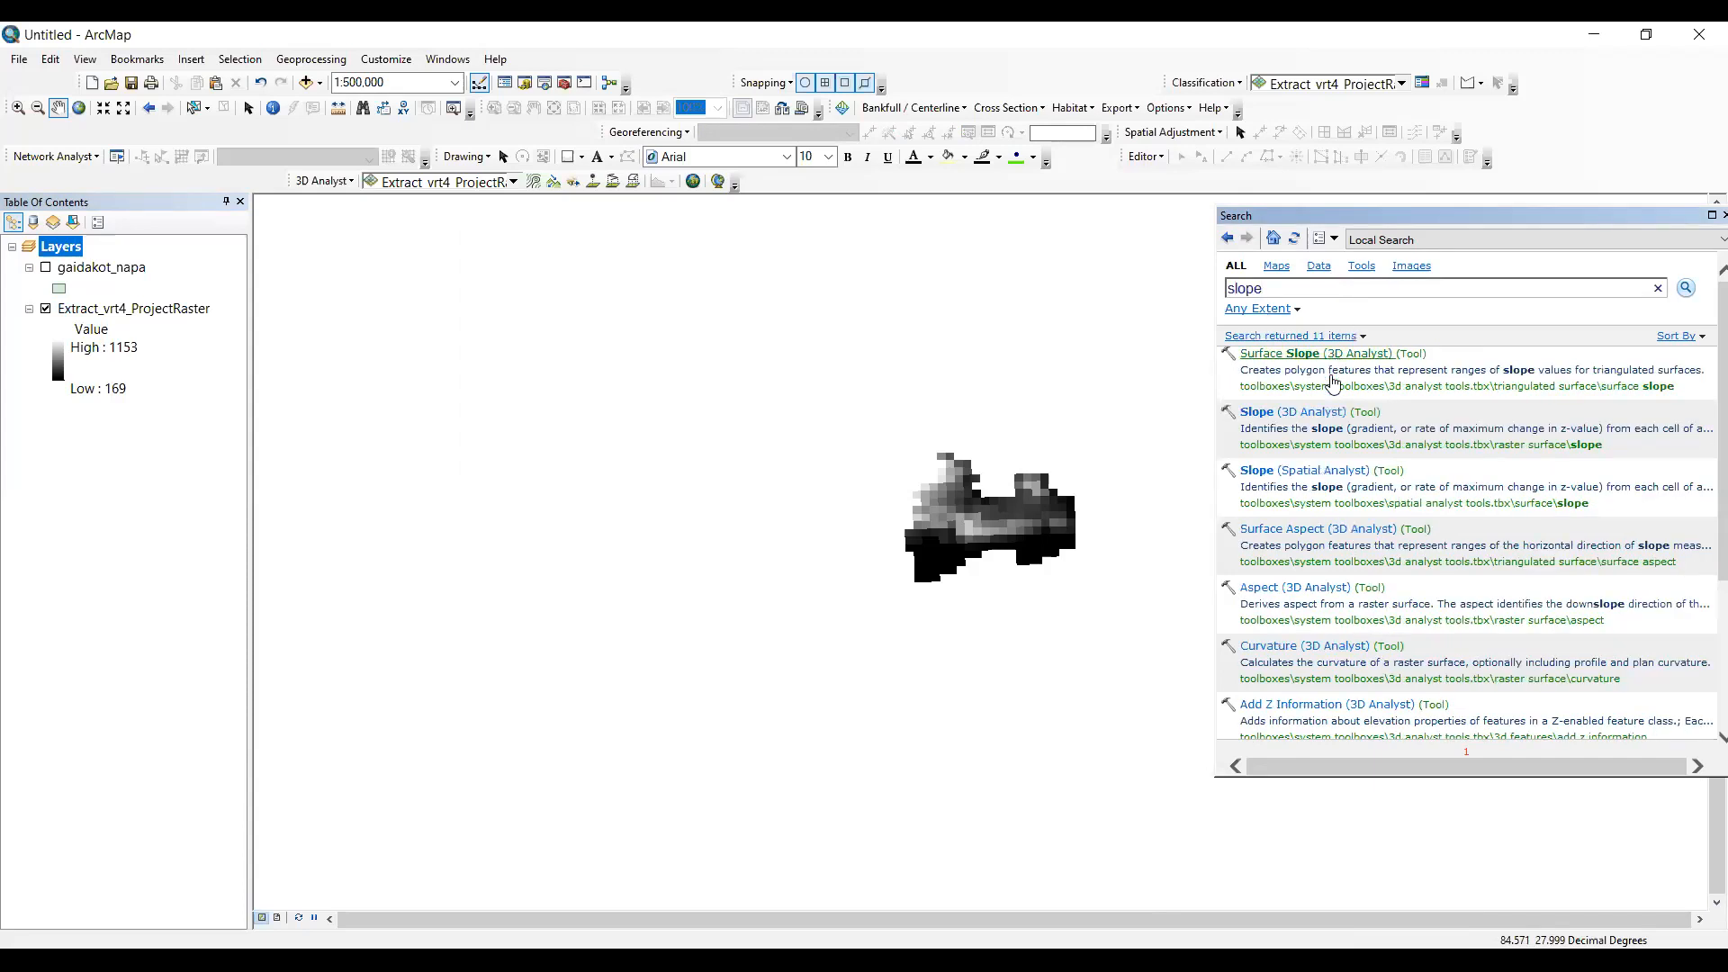
{"action": "left_click", "coordinate": [1318, 469]}
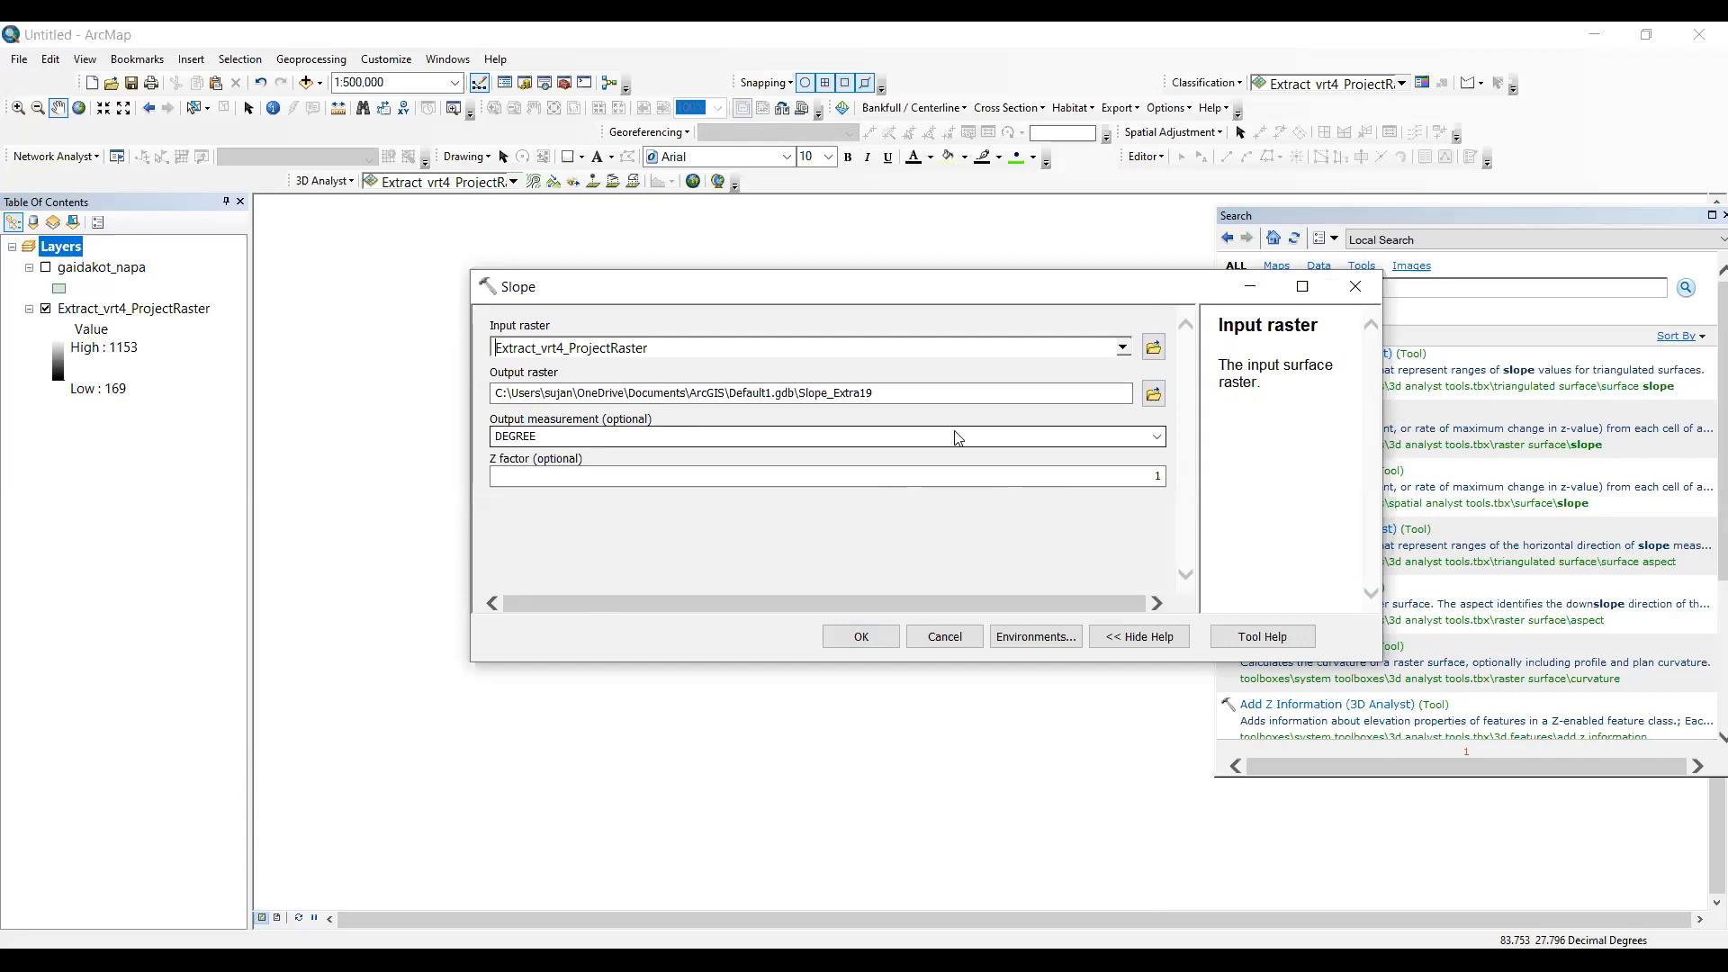
- Run Slope on Extract_vrt4_ProjectRaster with DEGREE output measurement and a Z factor of 1, and hide the input raster layer
{"action": "left_click", "coordinate": [516, 438]}
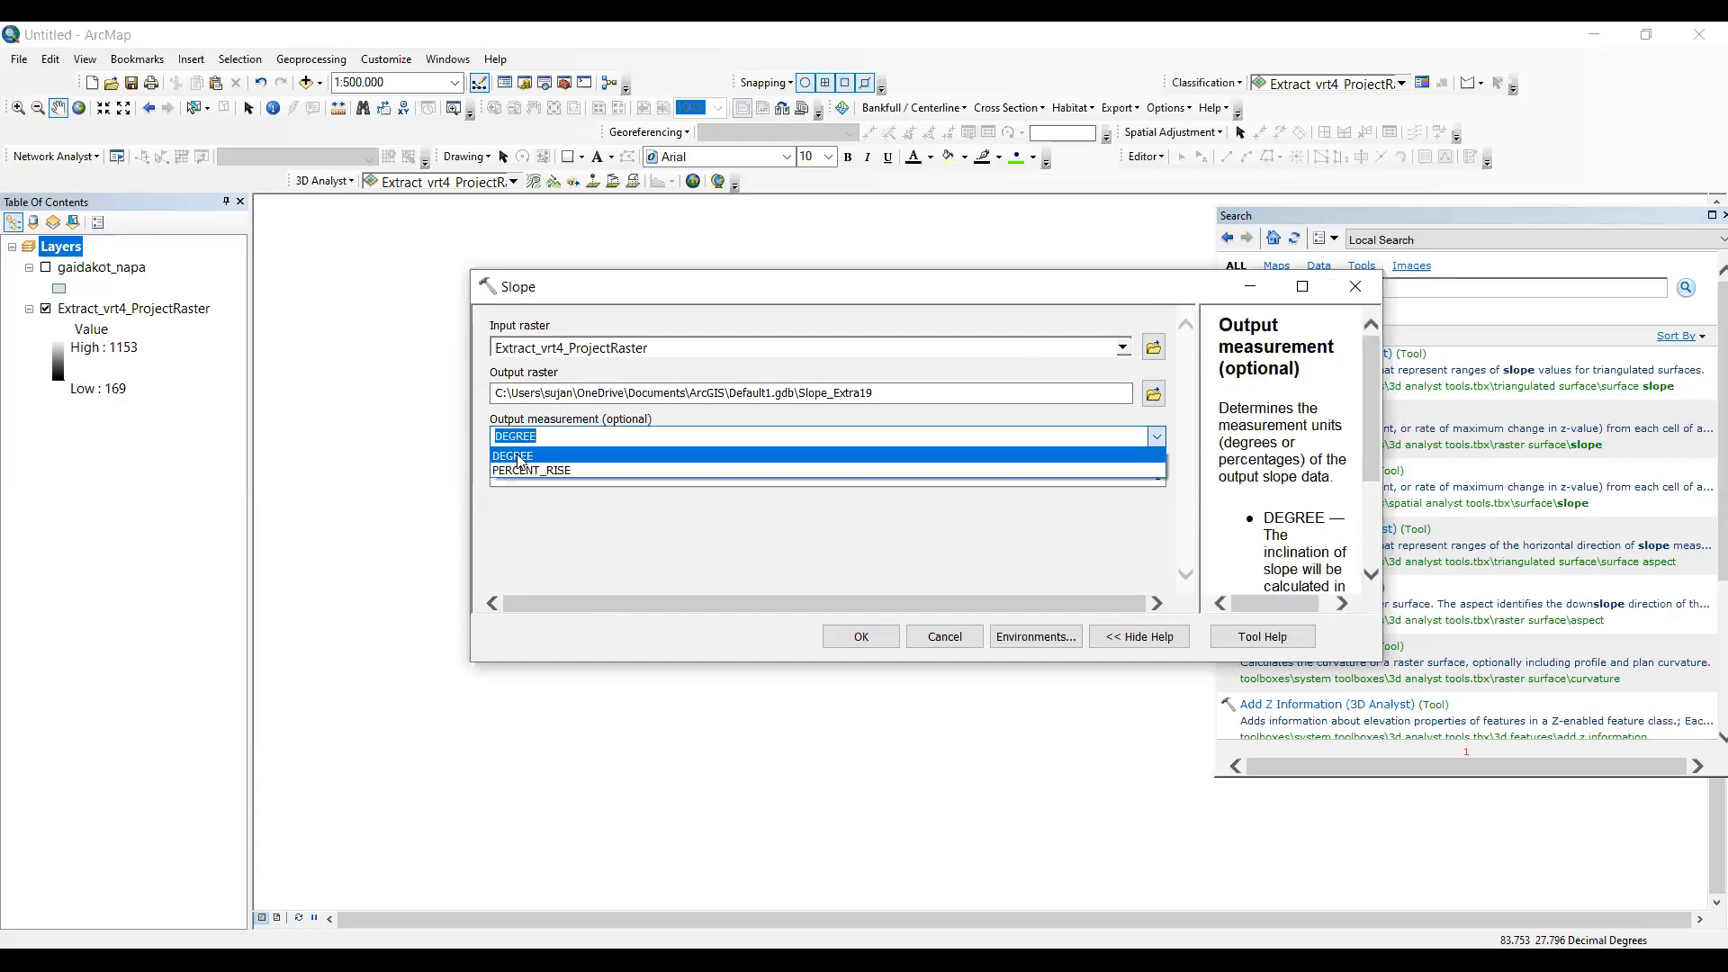
{"action": "left_click", "coordinate": [552, 435]}
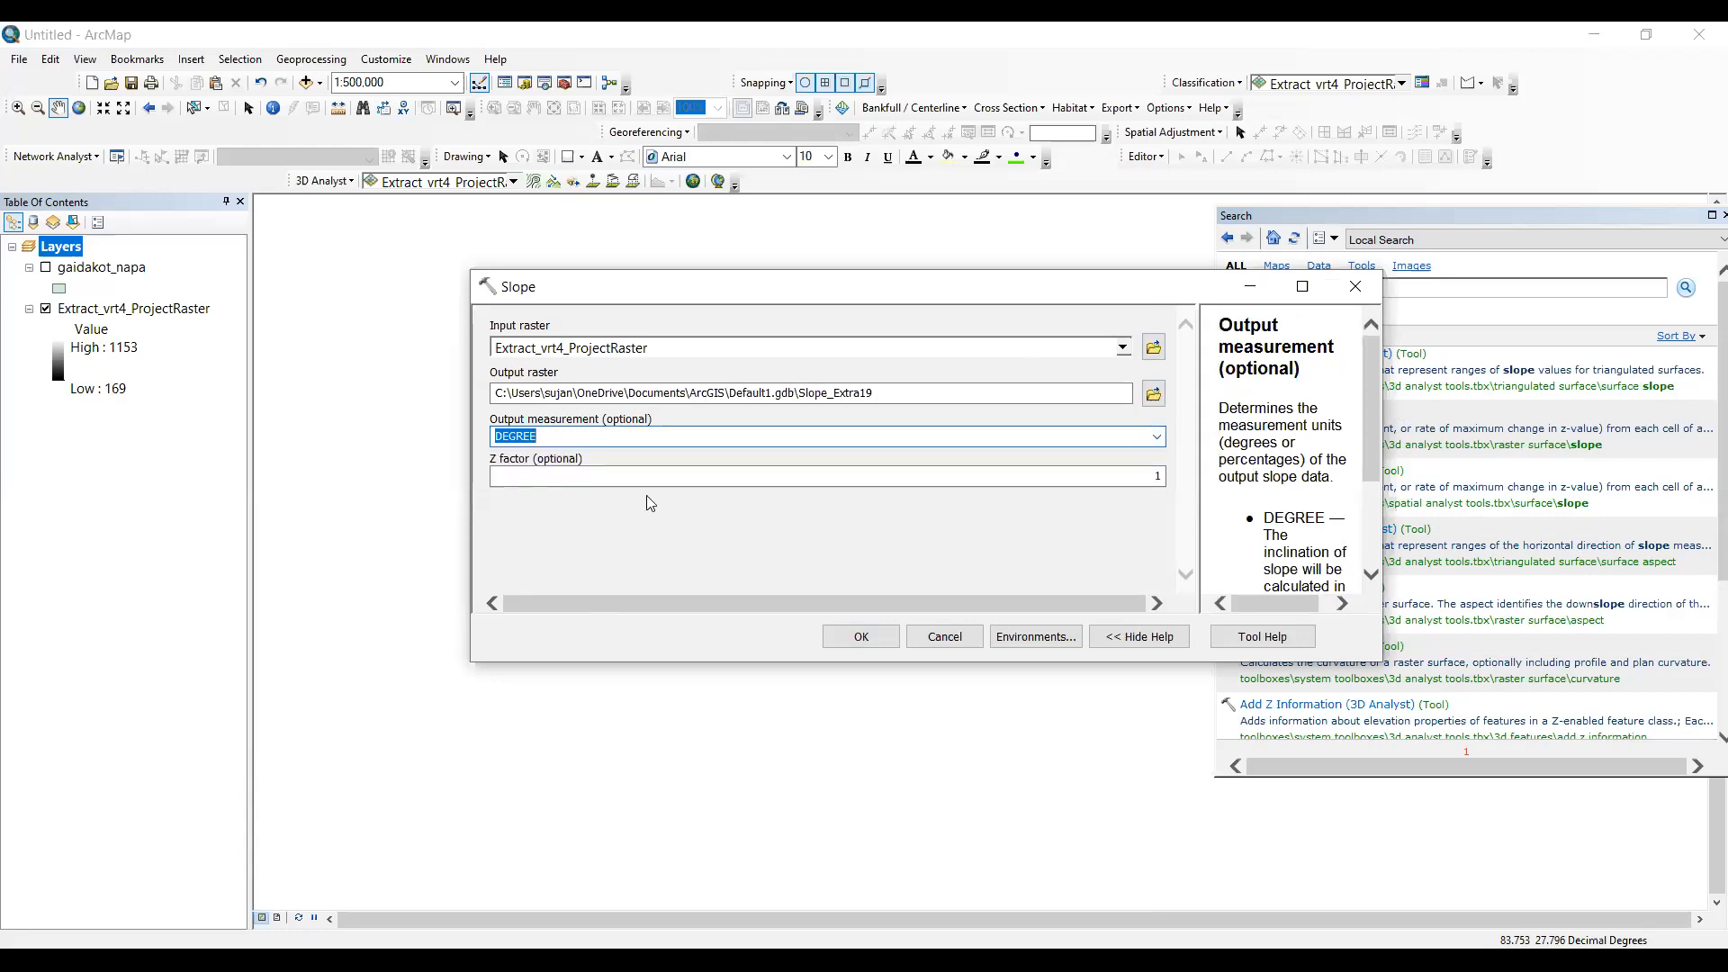
{"action": "left_click", "coordinate": [651, 477]}
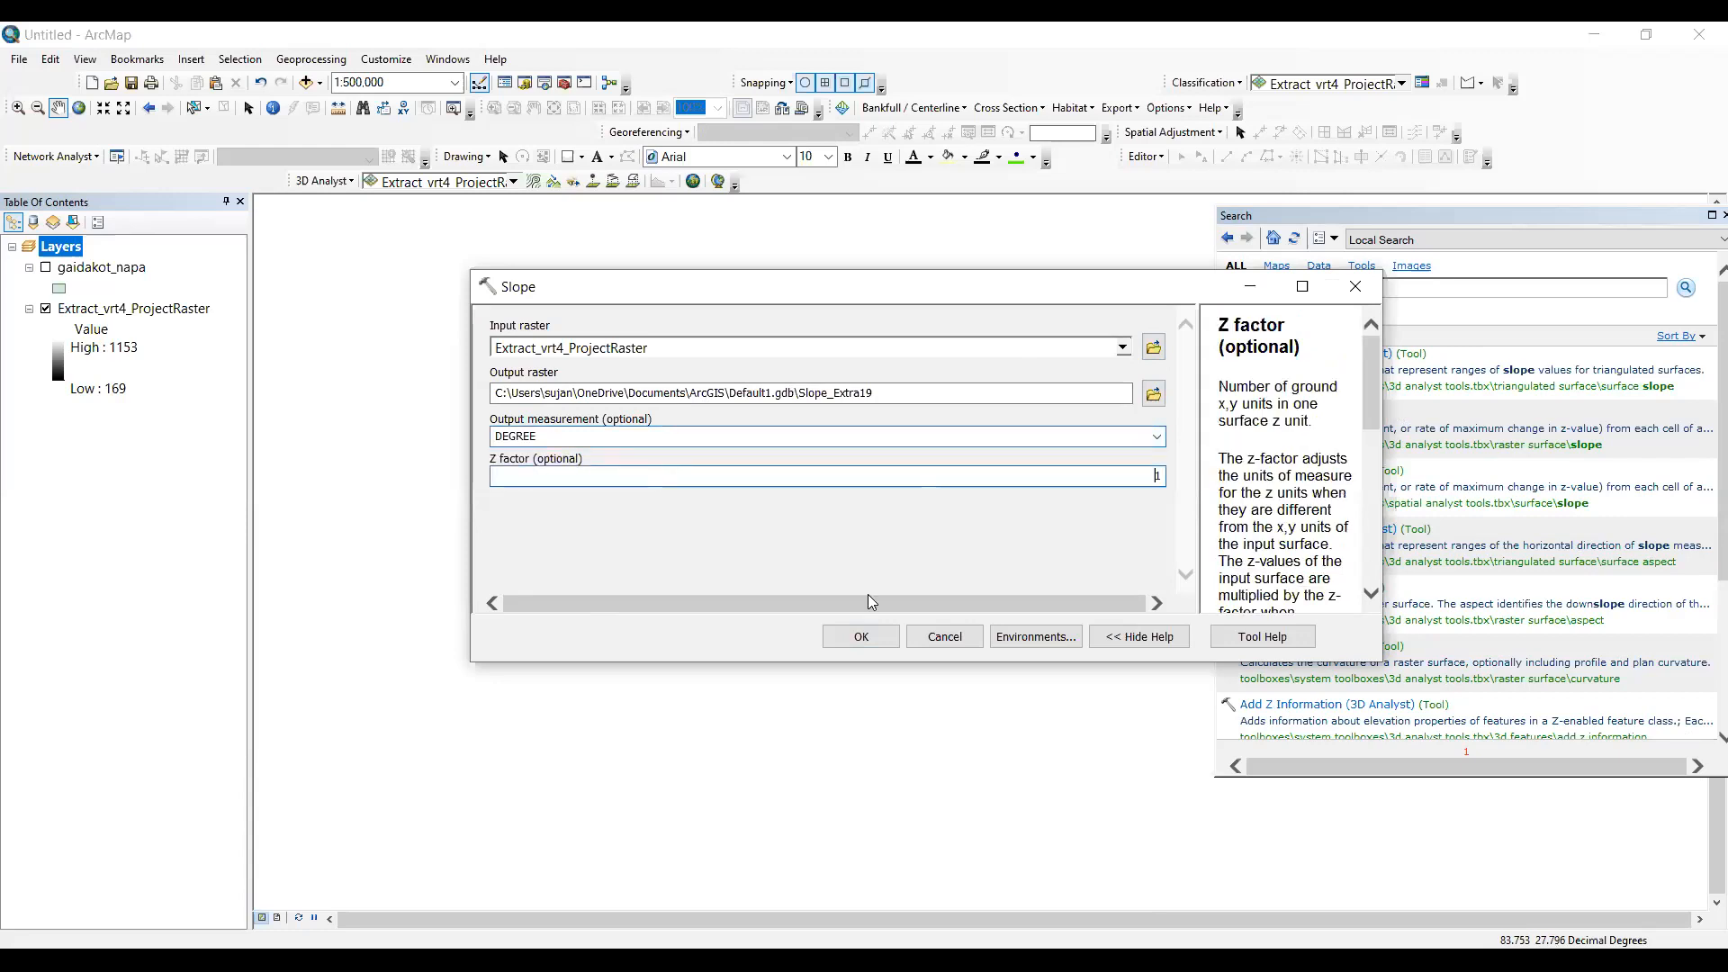
{"action": "left_click", "coordinate": [861, 637]}
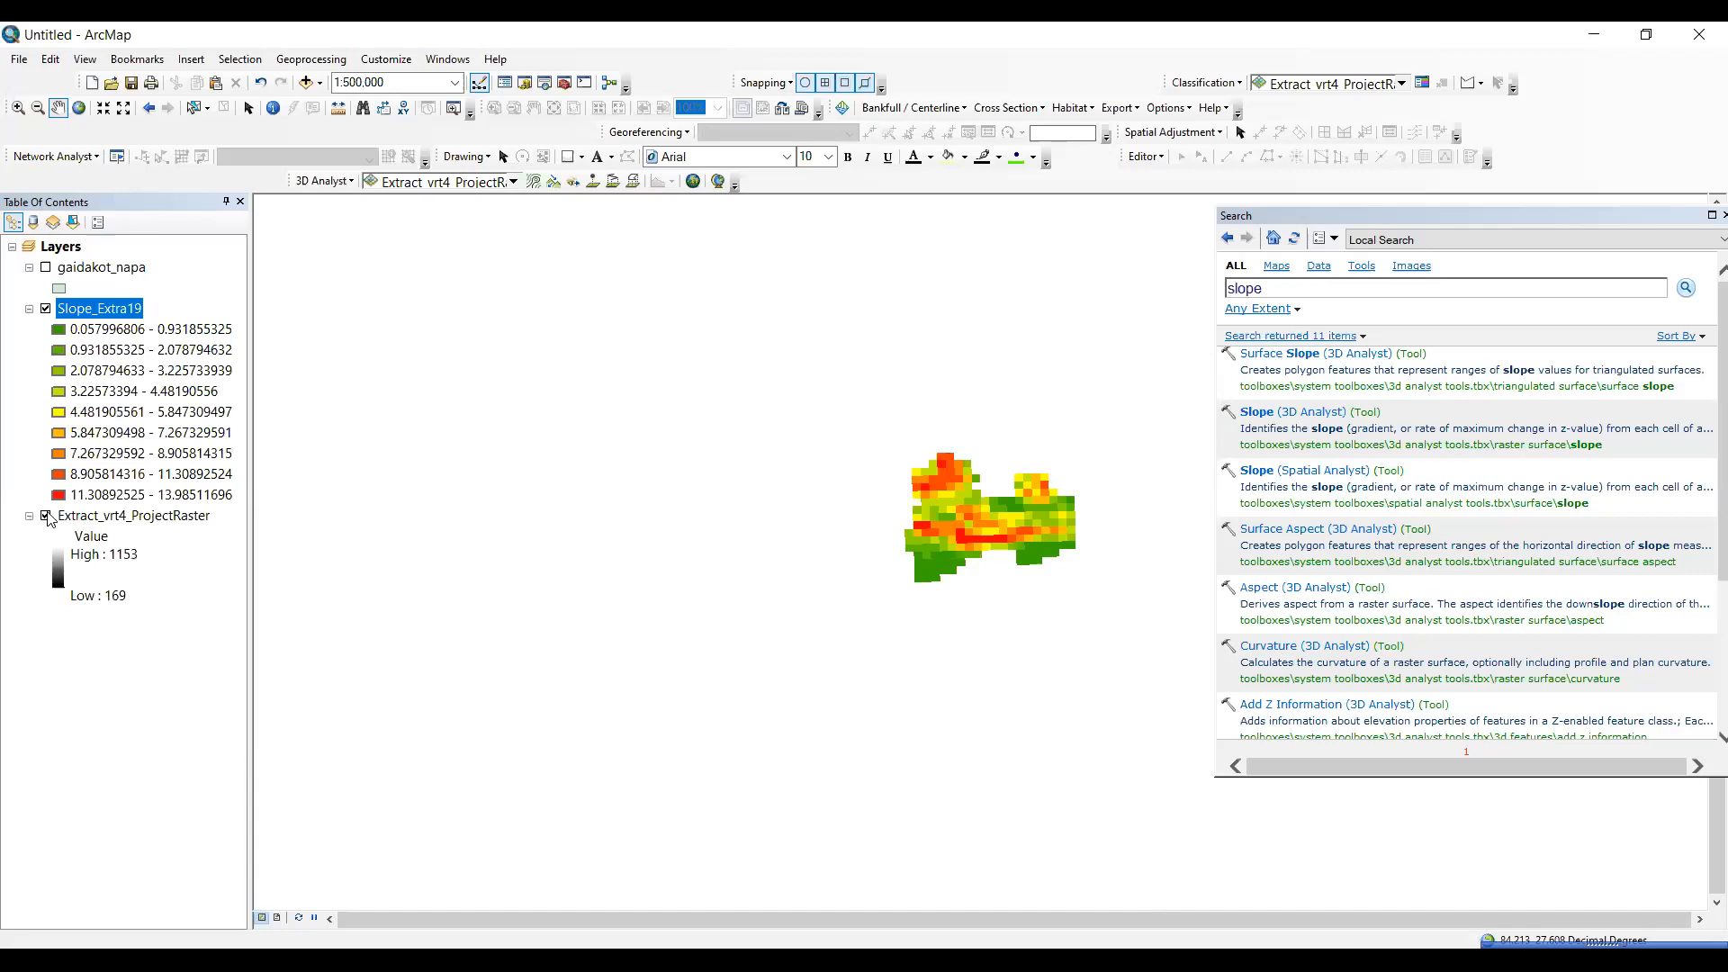
{"action": "left_click", "coordinate": [46, 516]}
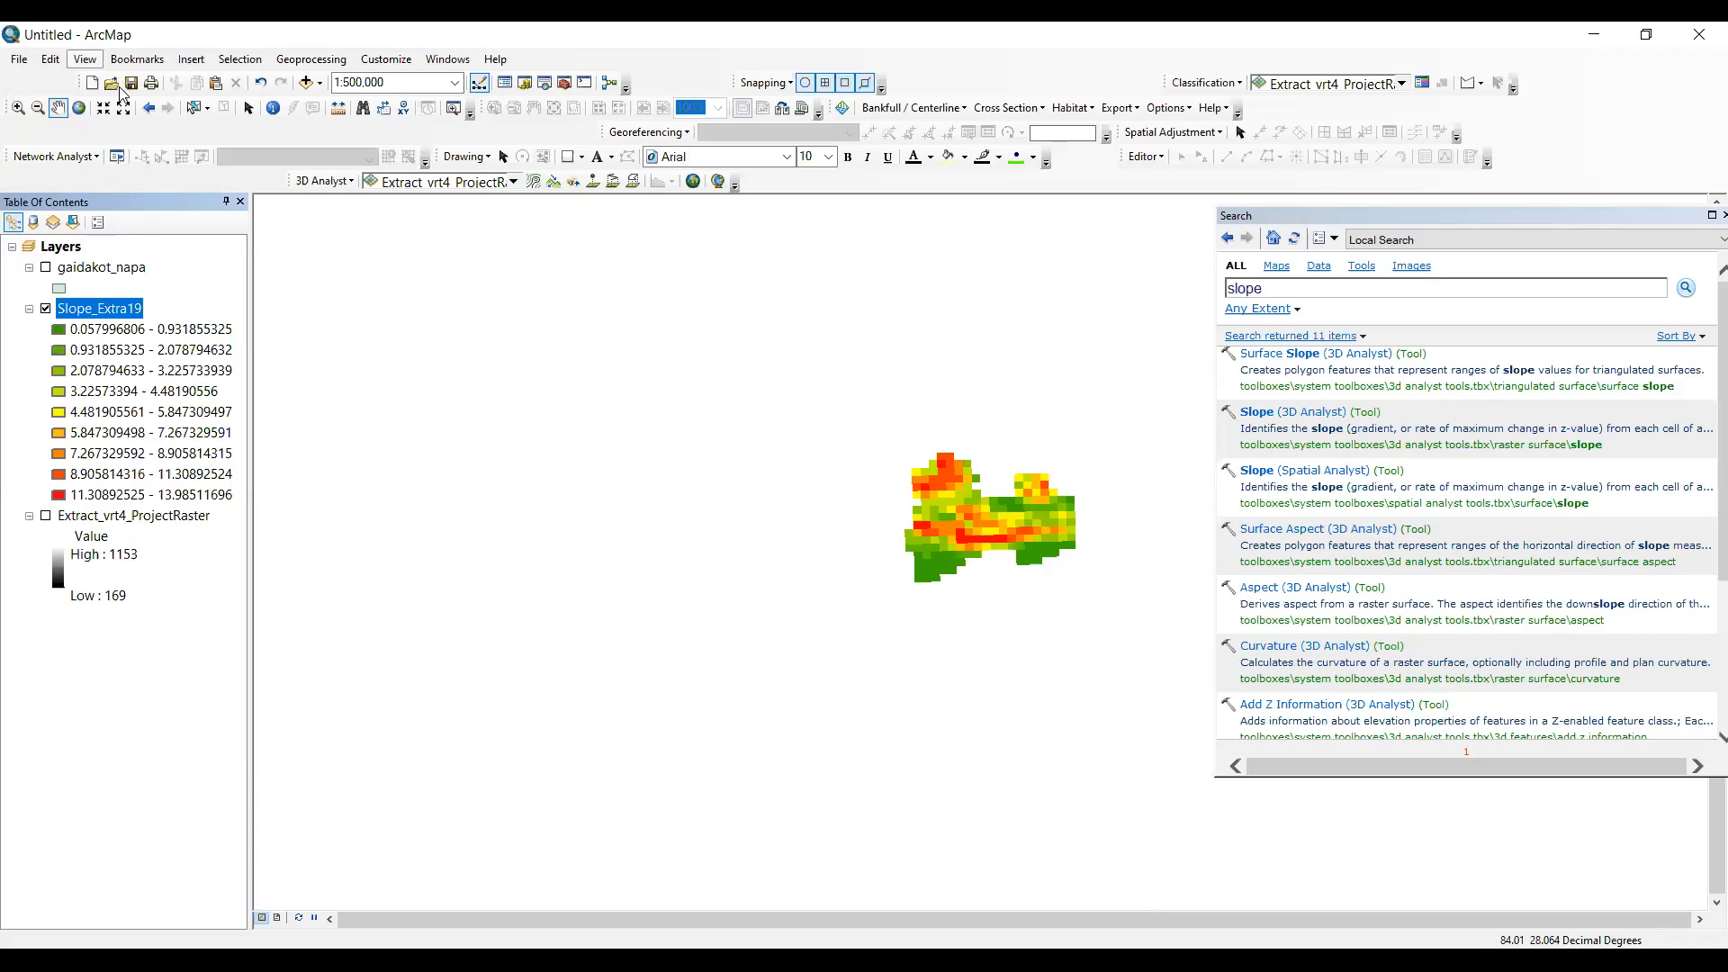
- Switch to the page layout and enlarge the slope raster so it fills the width of the data frame
{"action": "left_click", "coordinate": [85, 59]}
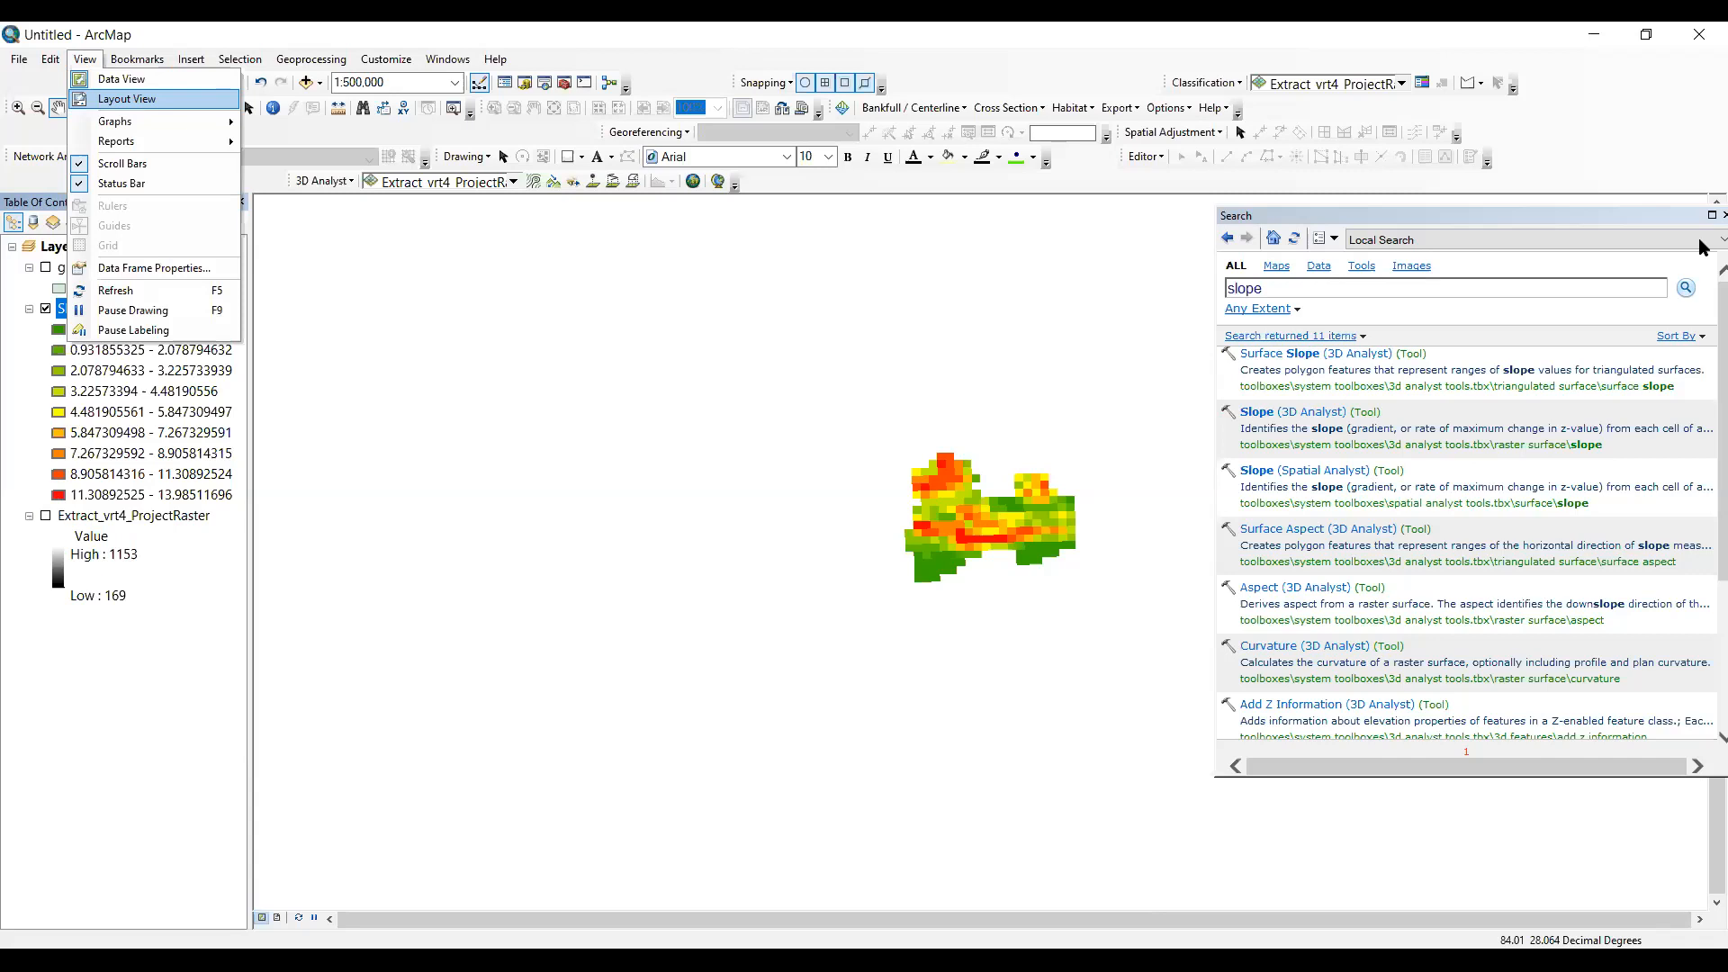
{"action": "key", "text": "Return"}
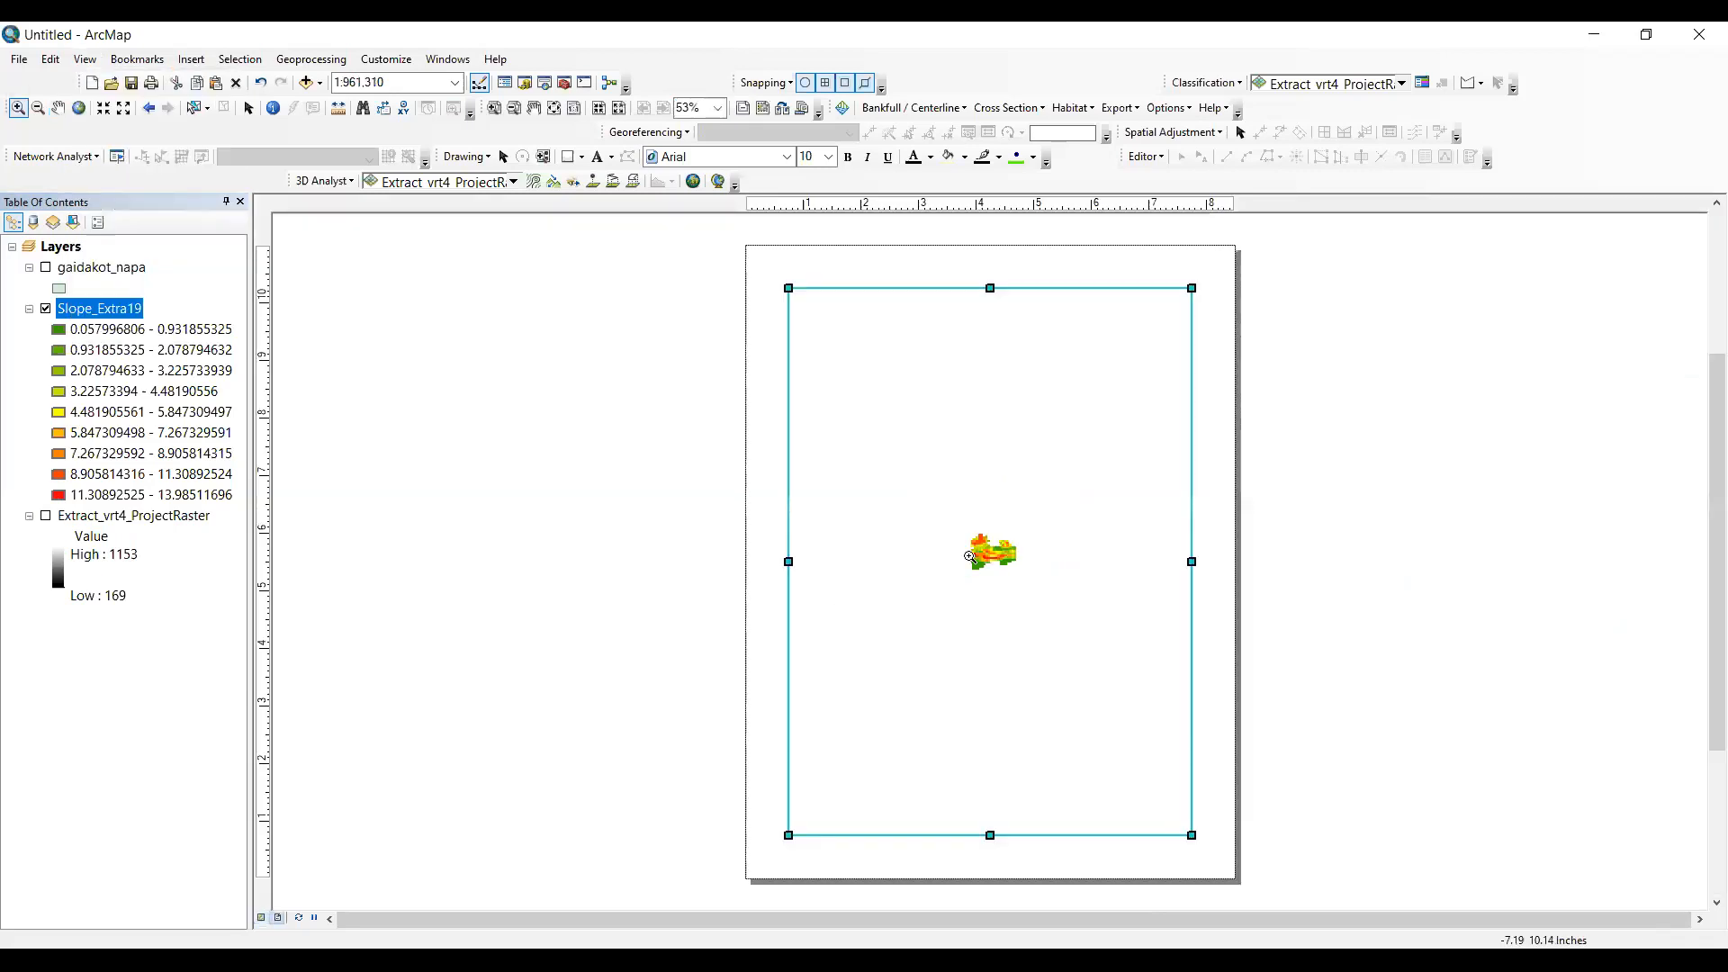
{"action": "left_click", "coordinate": [1026, 612]}
{"action": "left_click", "coordinate": [947, 453]}
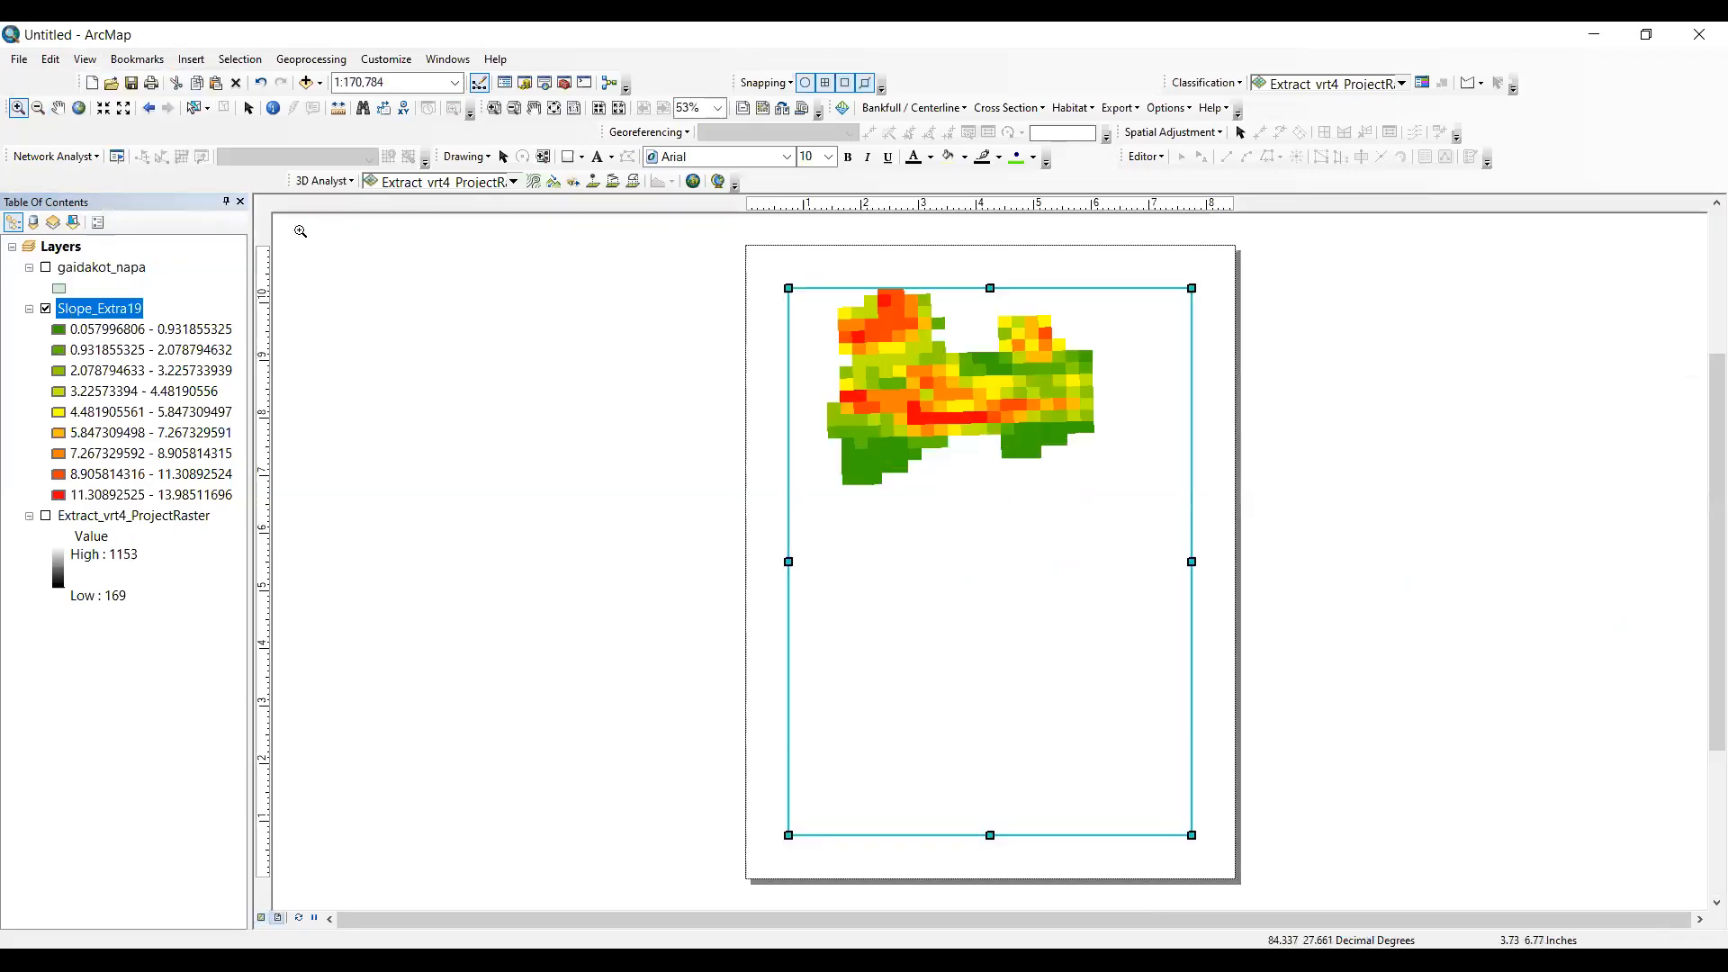
{"action": "left_click", "coordinate": [58, 108]}
{"action": "left_click_drag", "start_coordinate": [896, 387], "coordinate": [902, 555]}
{"action": "left_click", "coordinate": [18, 108]}
{"action": "left_click_drag", "start_coordinate": [825, 435], "coordinate": [1119, 737]}
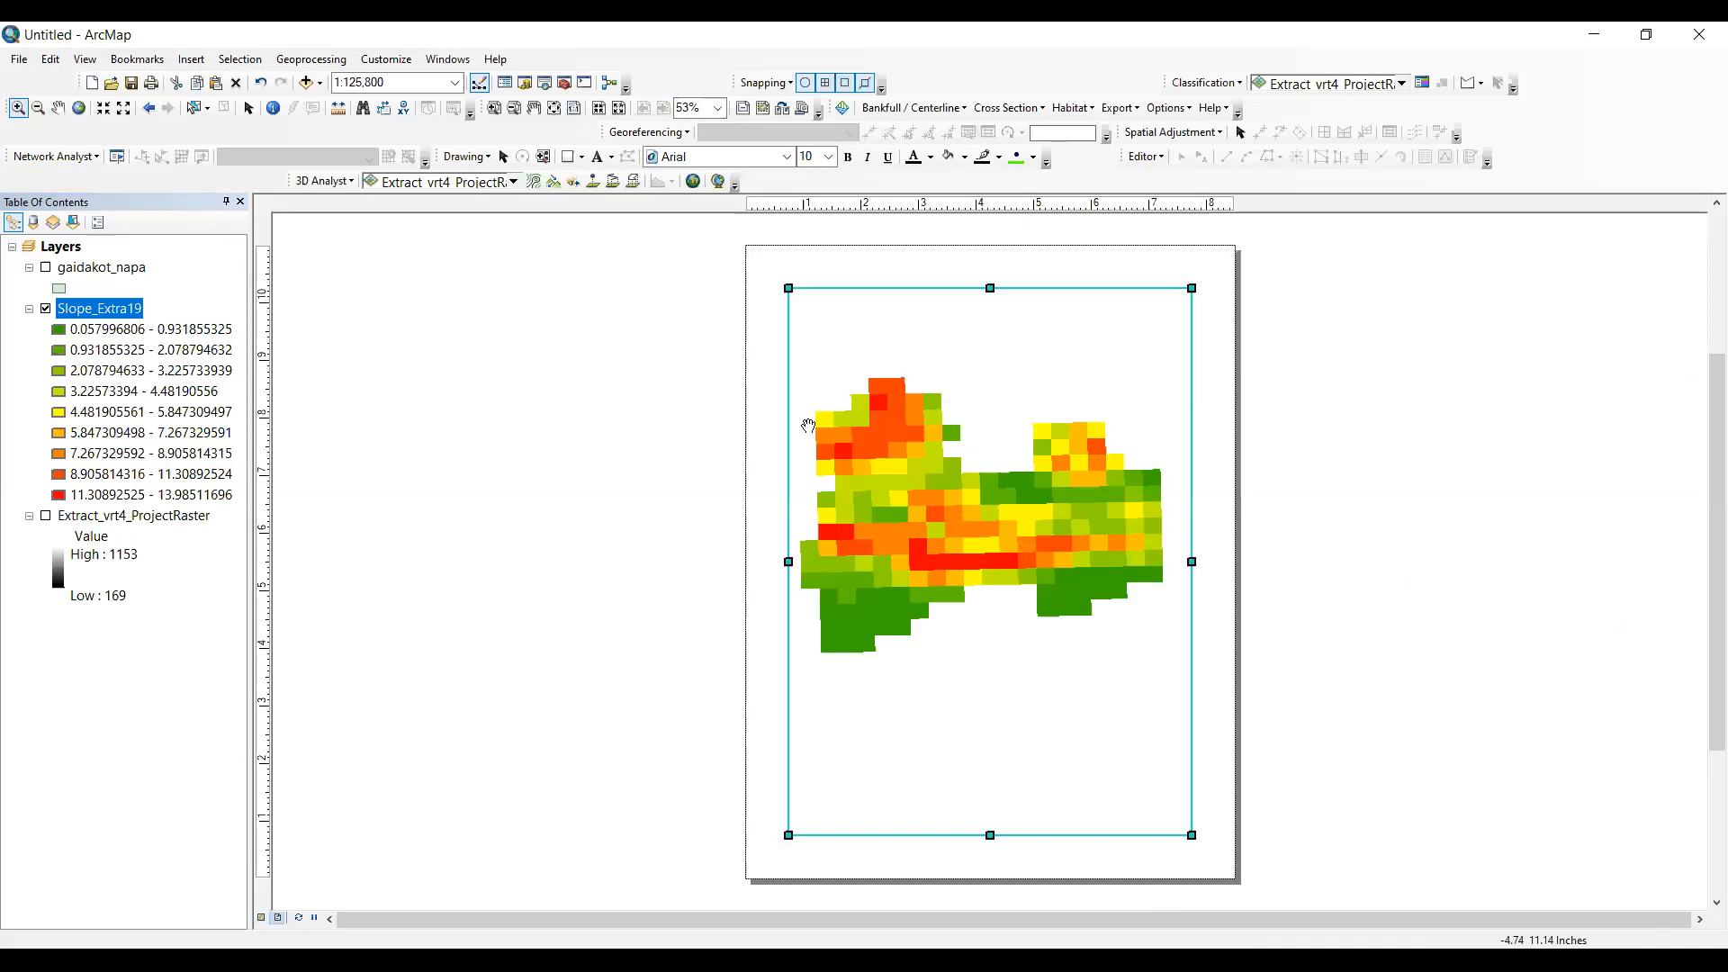
- Insert the map title "Slope Map of Gaidakot" on the layout page
{"action": "left_click", "coordinate": [191, 58]}
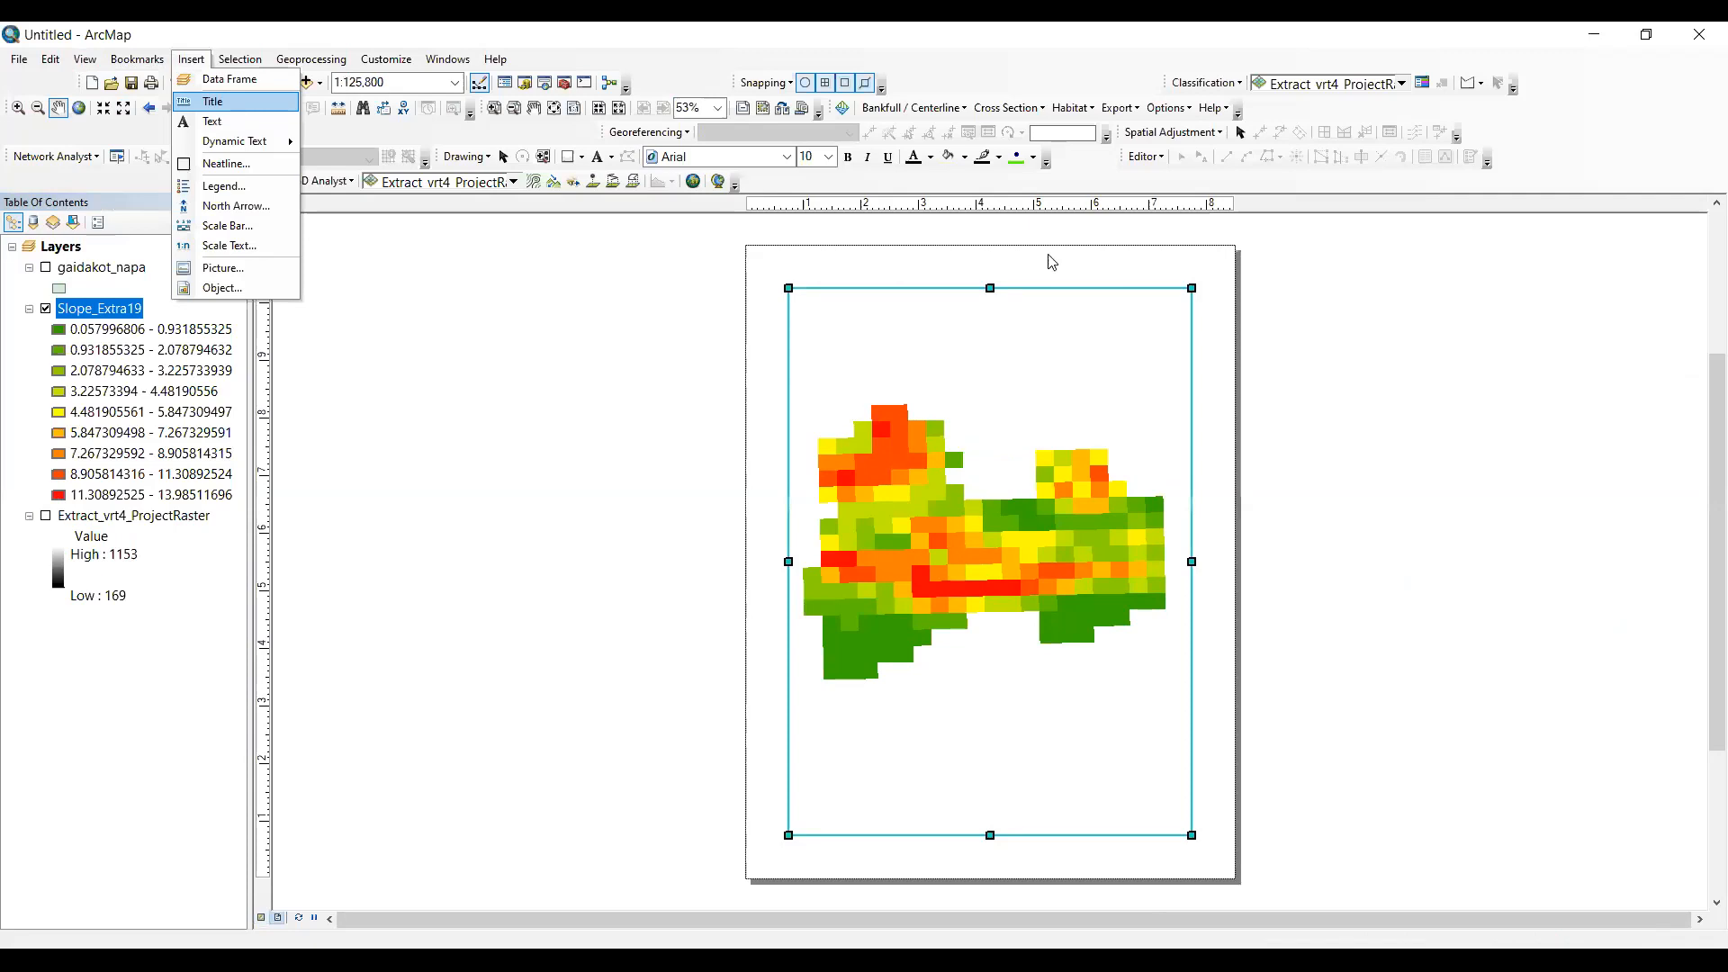
{"action": "key", "text": "Return"}
{"action": "type", "text": "Slope Map of G"}
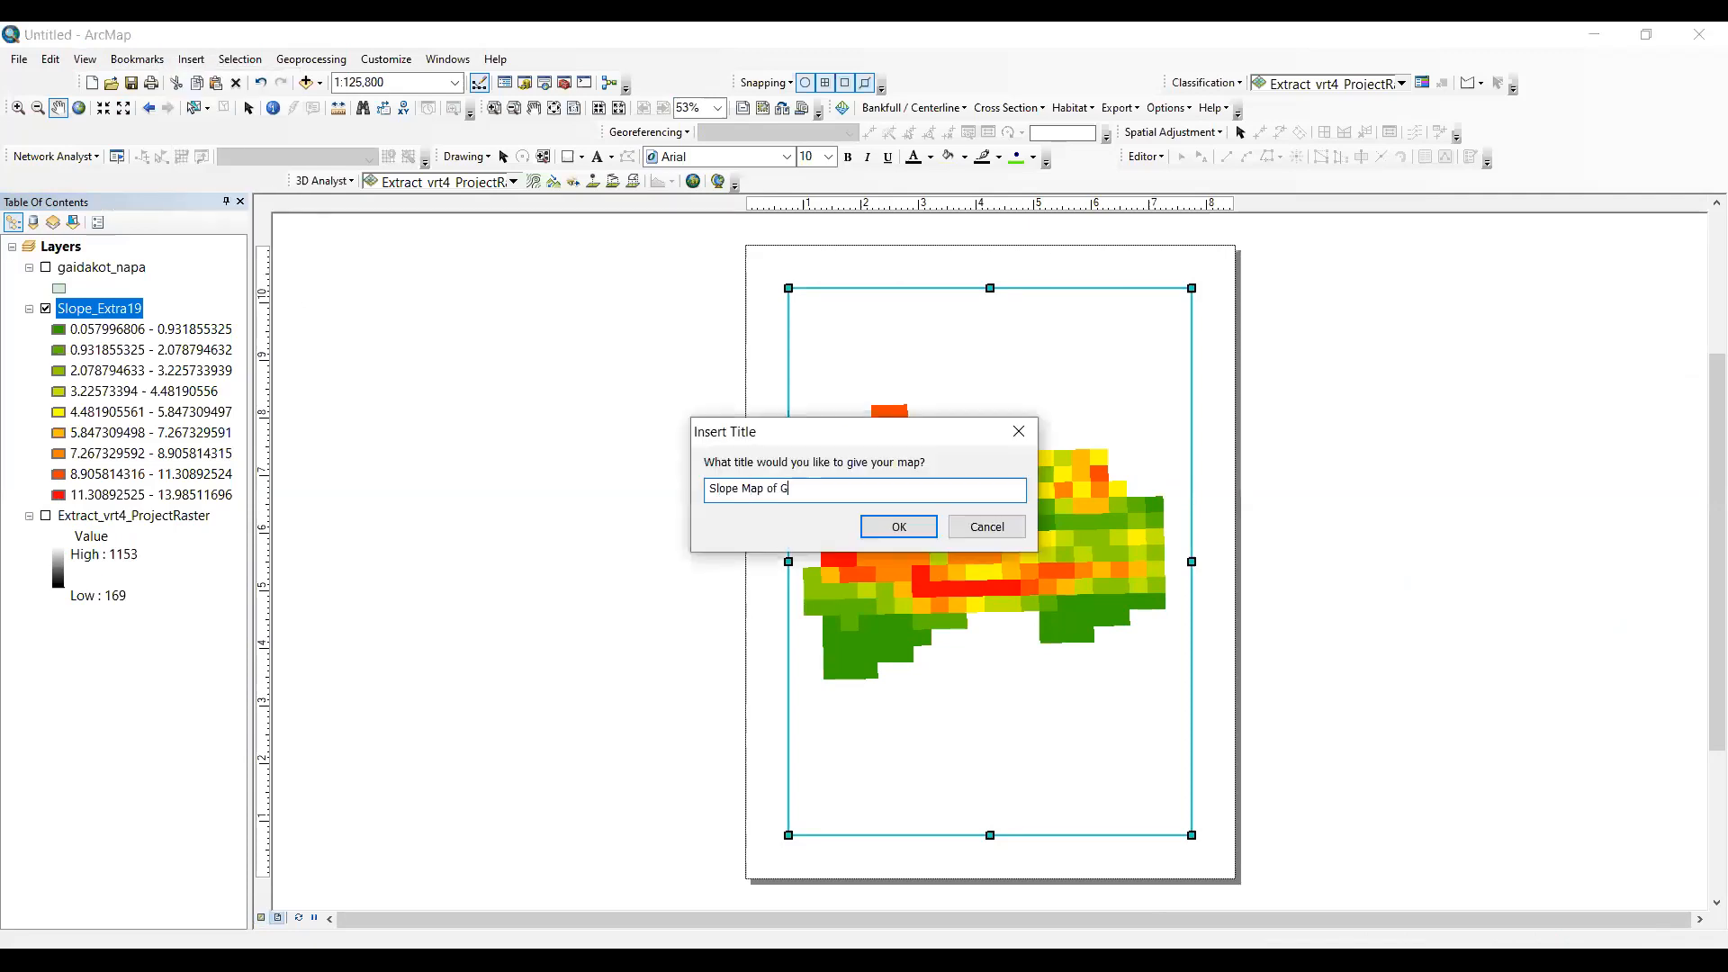
{"action": "type", "text": "aidakot"}
{"action": "key", "text": "Return"}
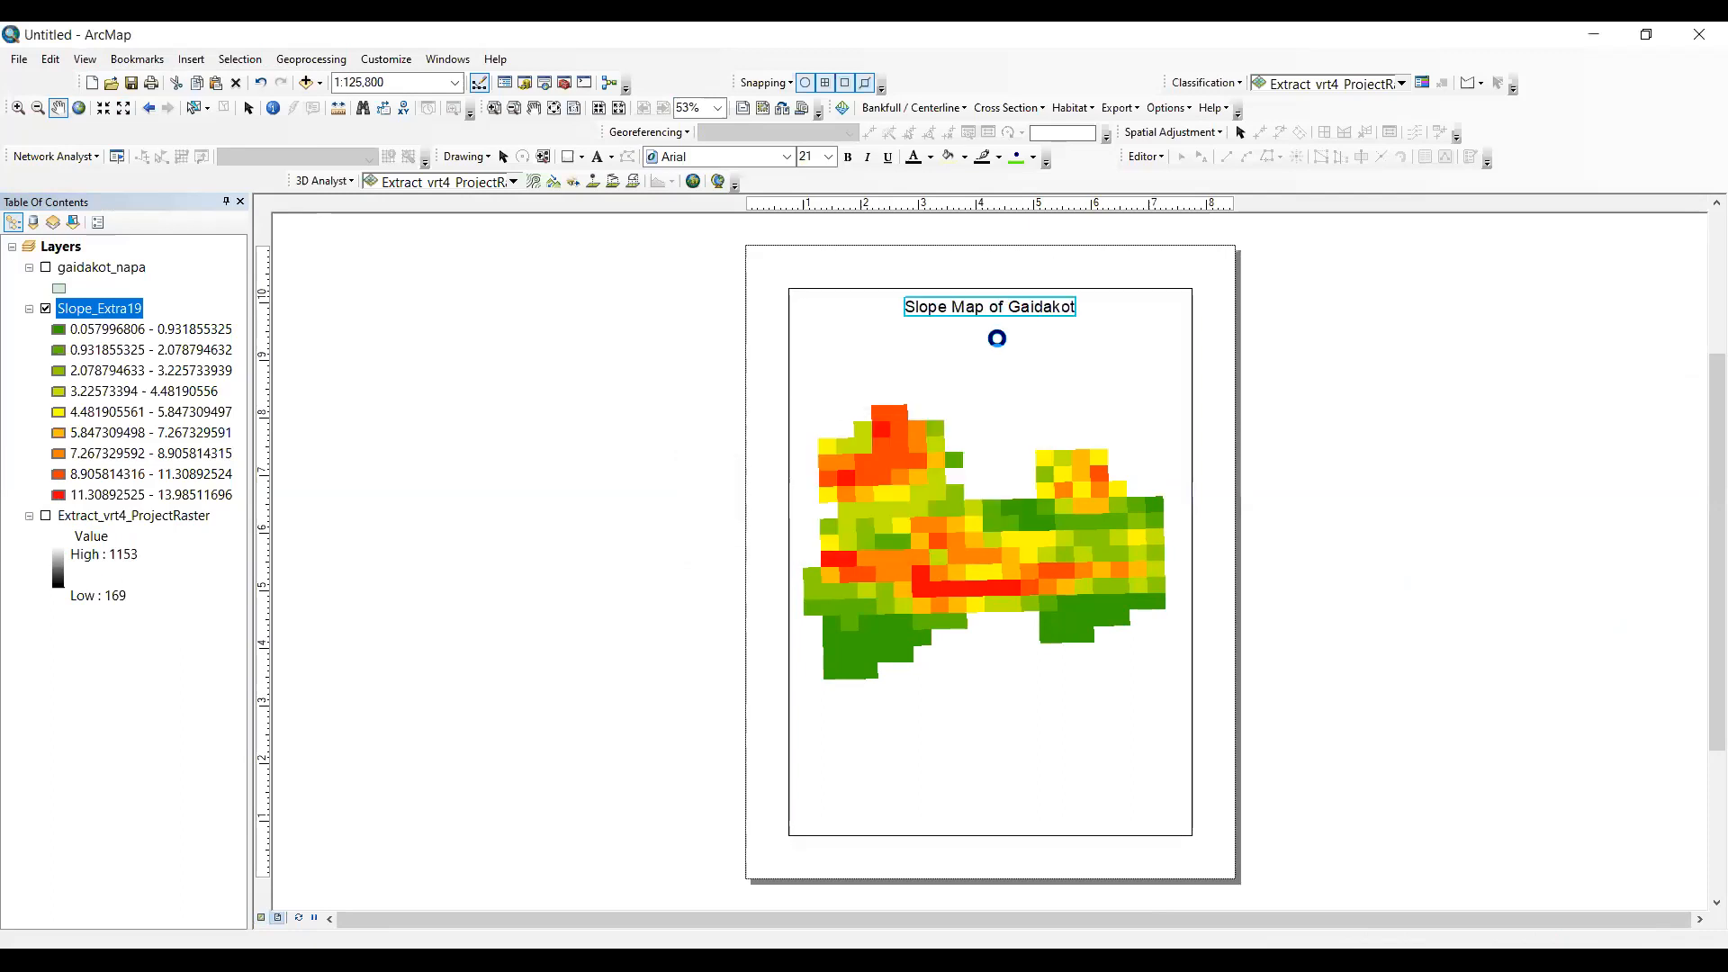
- Insert a one-column legend for the Slope_Extra19 layer with the default frame and item settings
{"action": "left_click", "coordinate": [249, 108]}
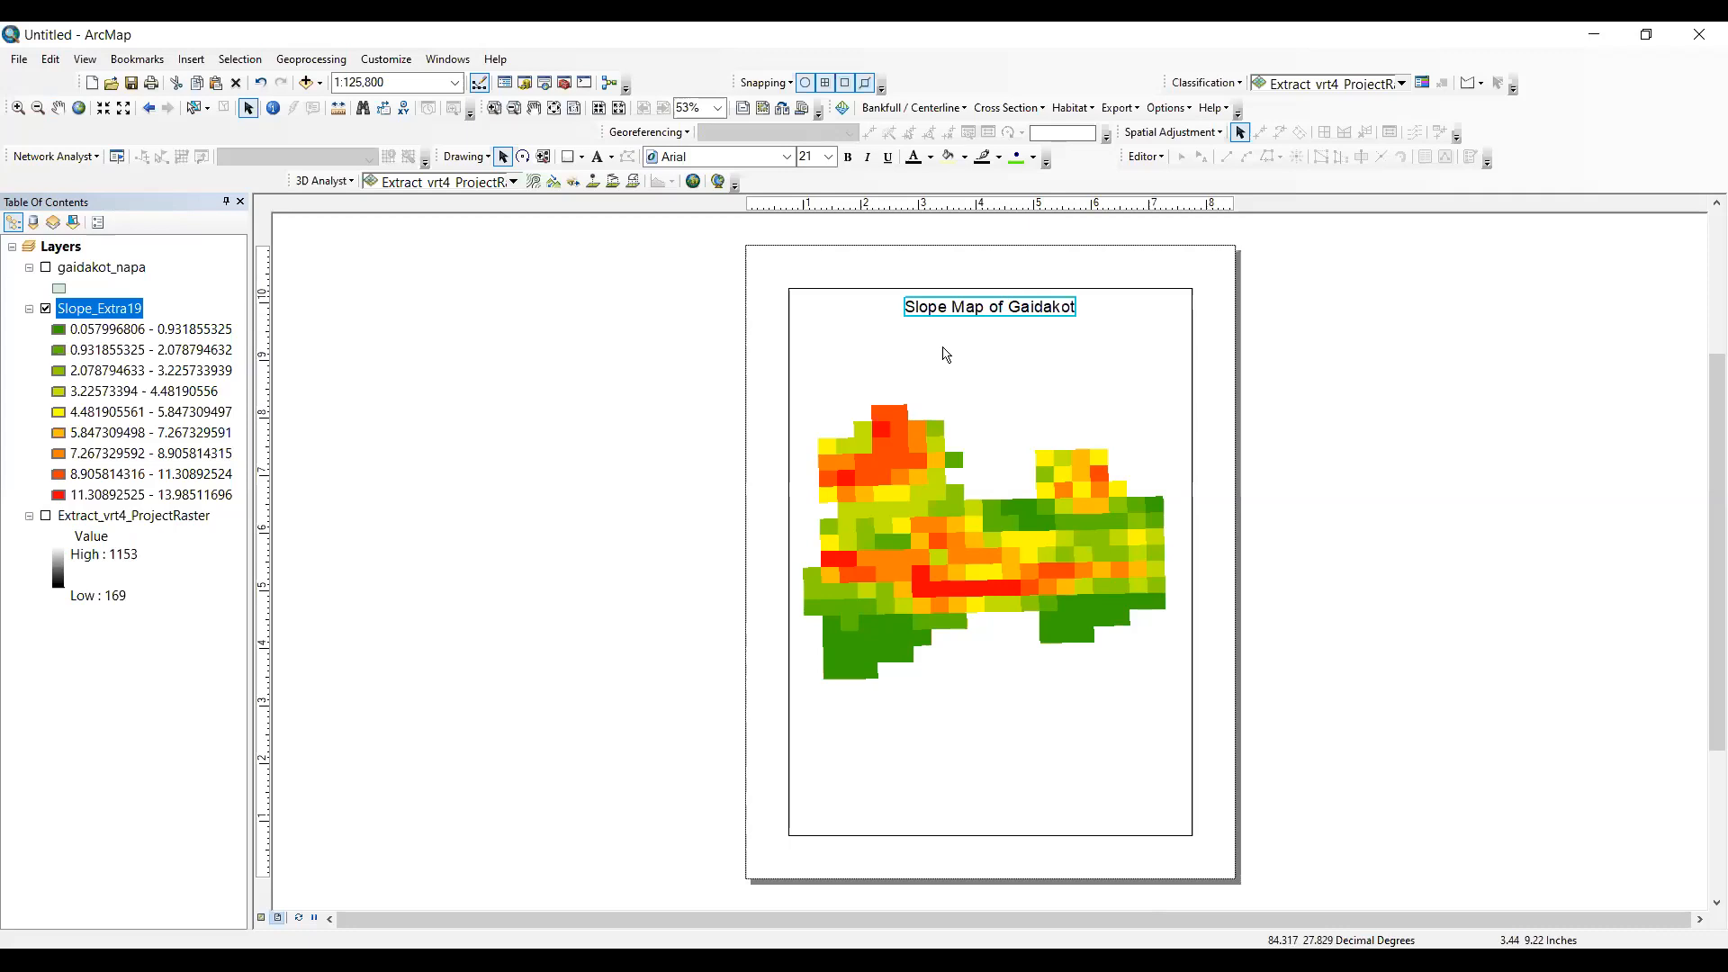
{"action": "left_click", "coordinate": [191, 59]}
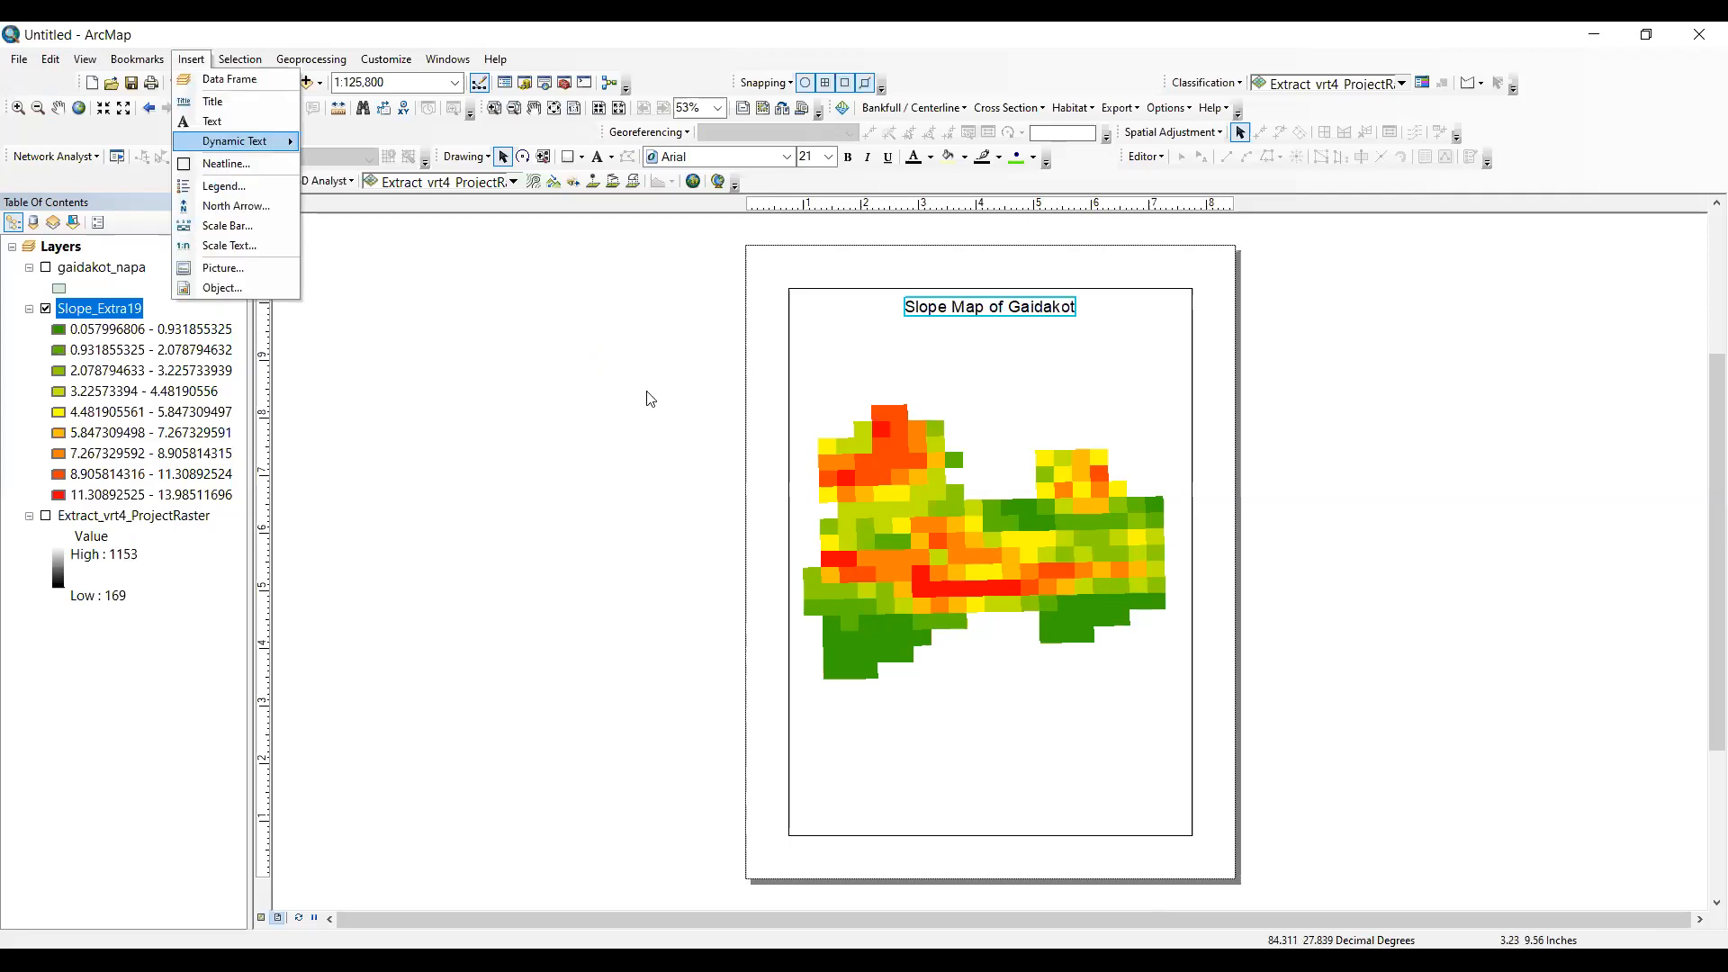
{"action": "left_click", "coordinate": [619, 373]}
{"action": "left_click", "coordinate": [1051, 699]}
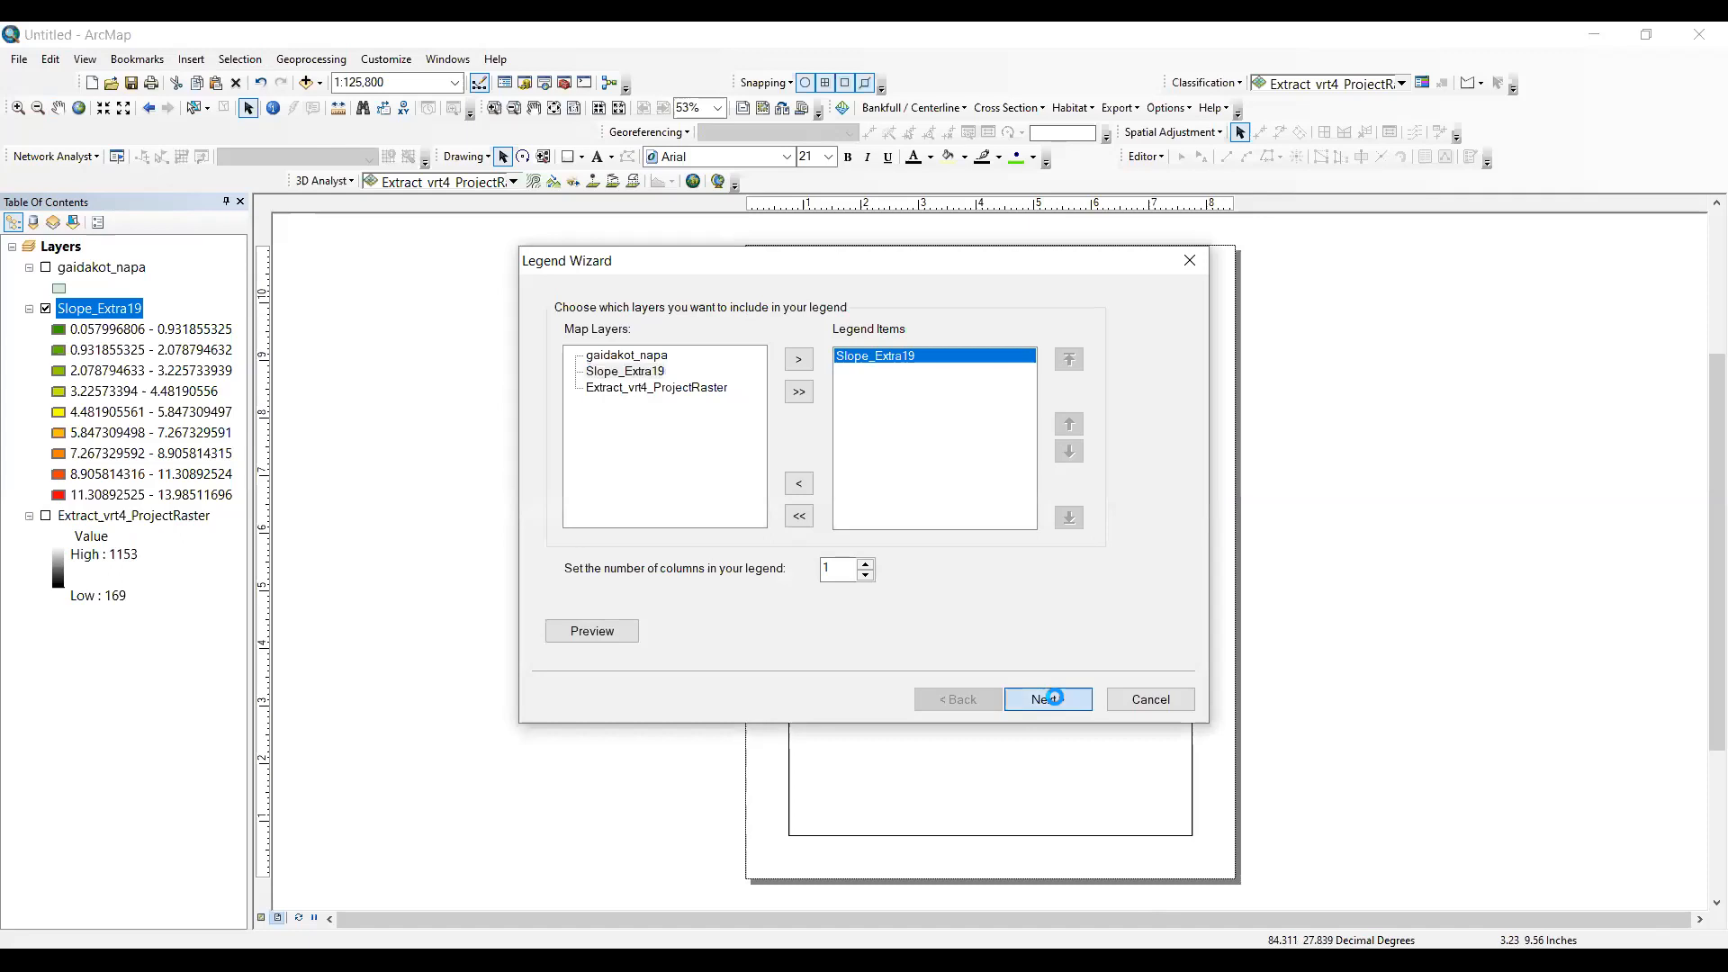
{"action": "left_click", "coordinate": [1054, 703]}
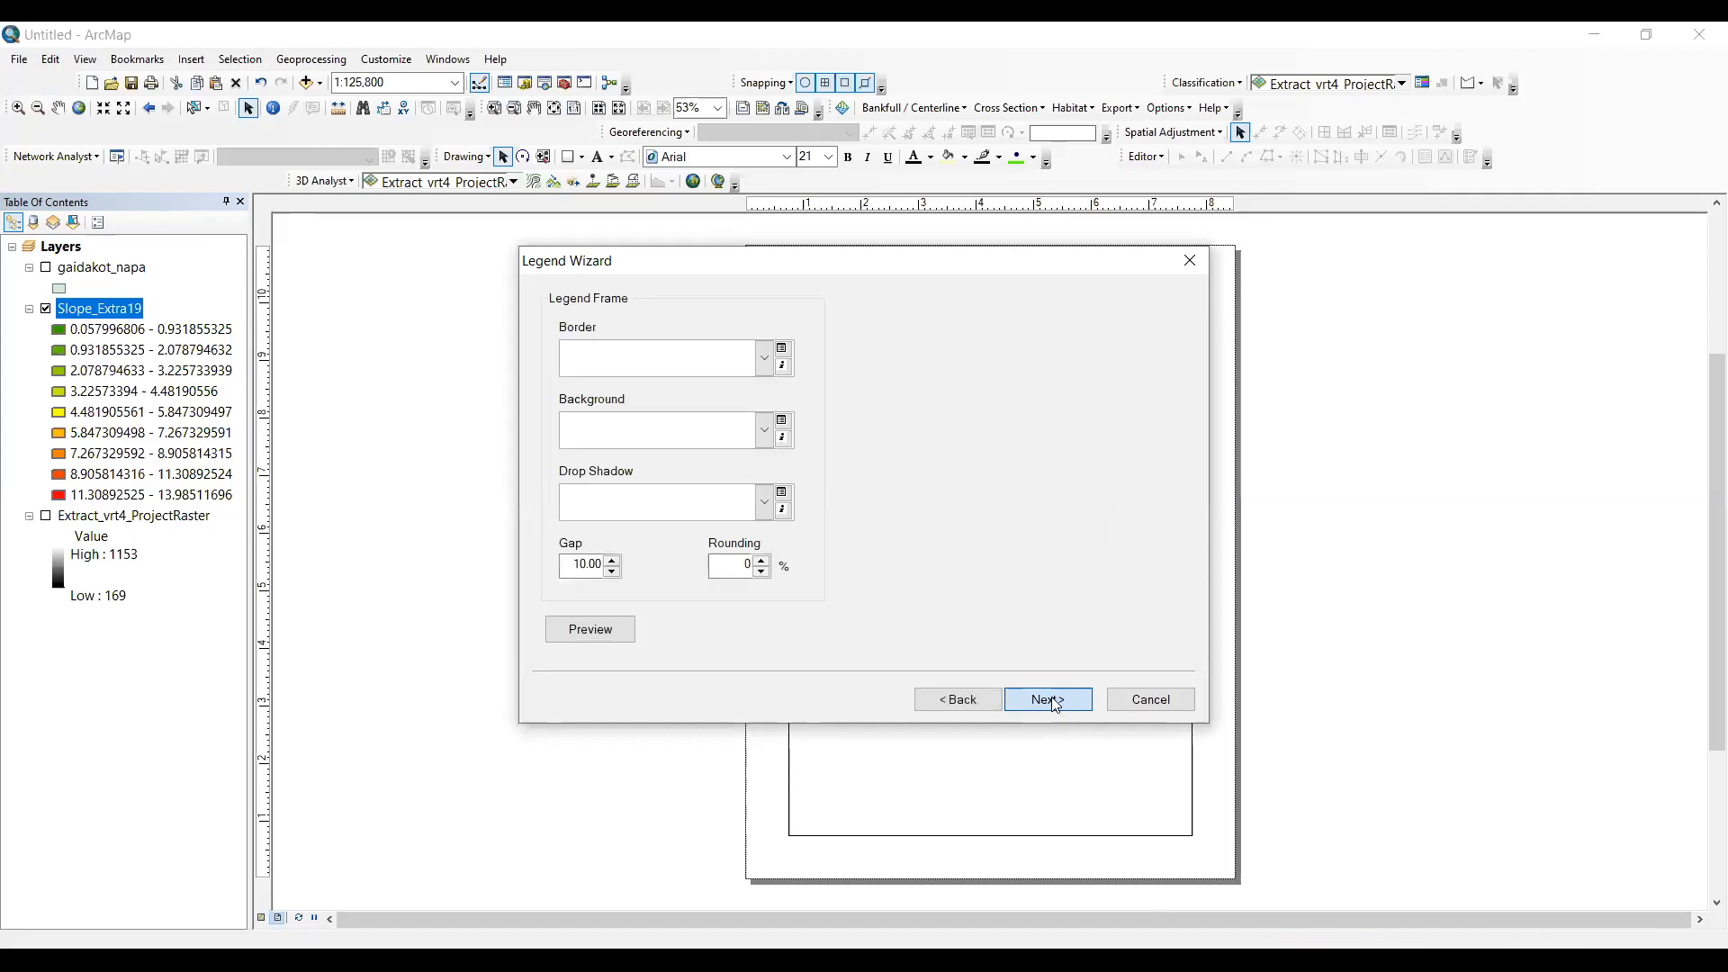
{"action": "left_click", "coordinate": [1056, 705]}
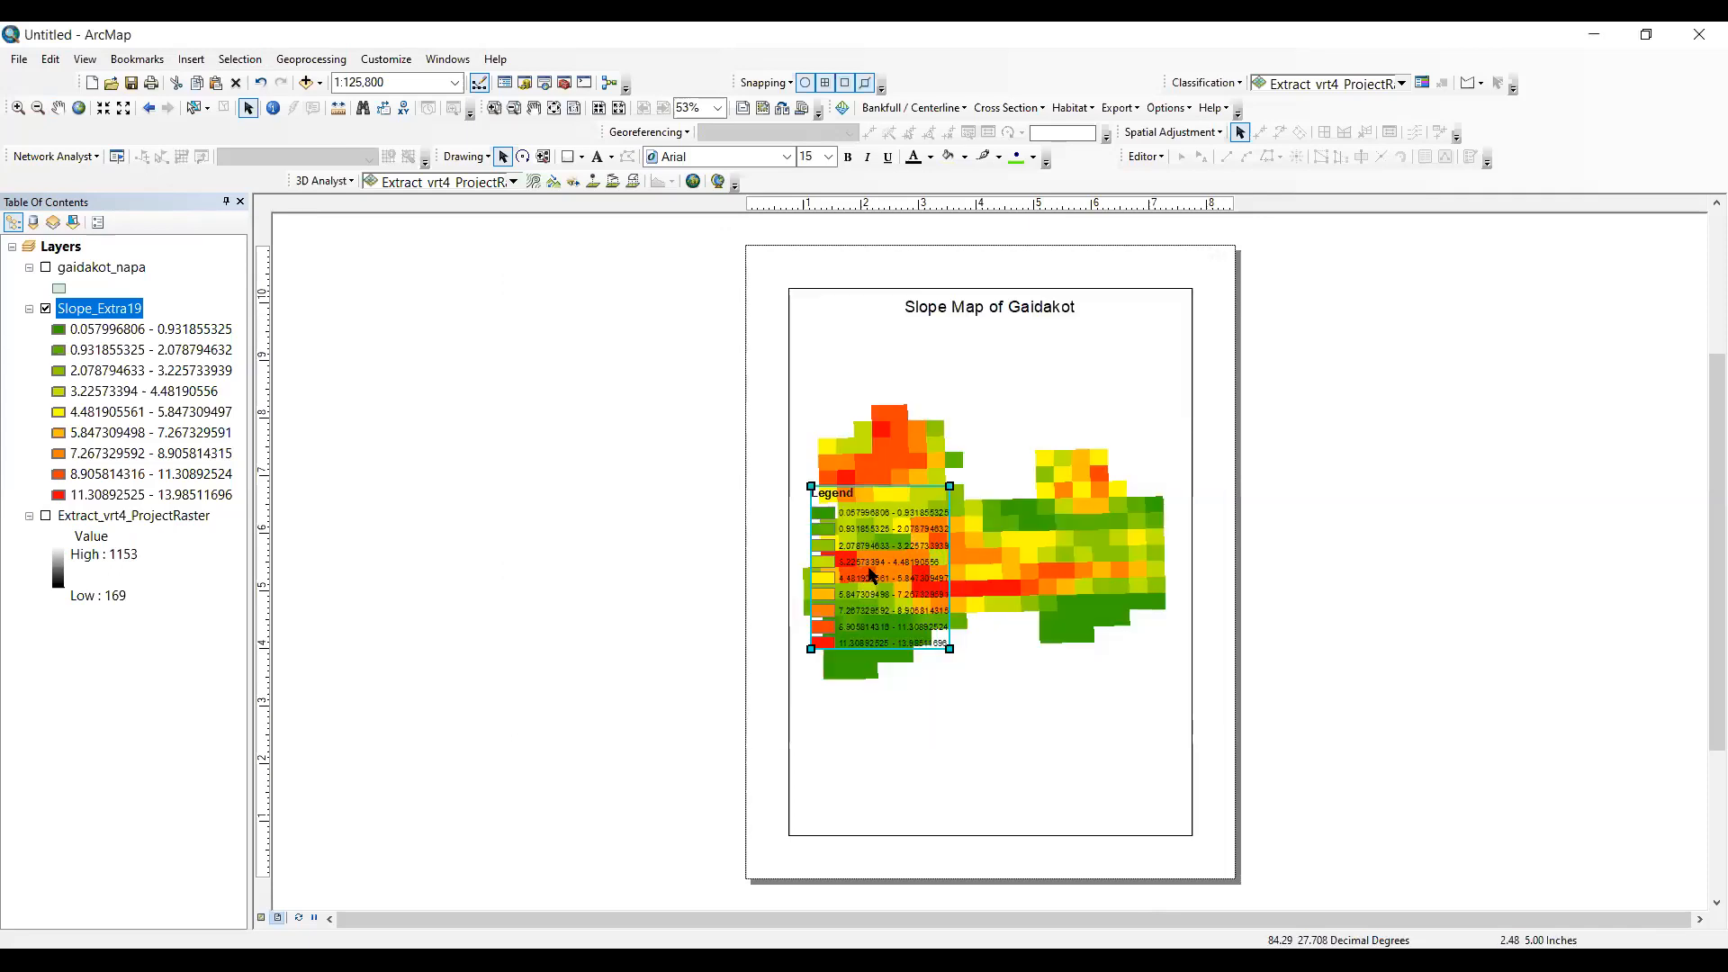
- Move the legend into the lower-left corner of the data frame, below the slope raster
{"action": "left_click_drag", "start_coordinate": [868, 569], "coordinate": [873, 709]}
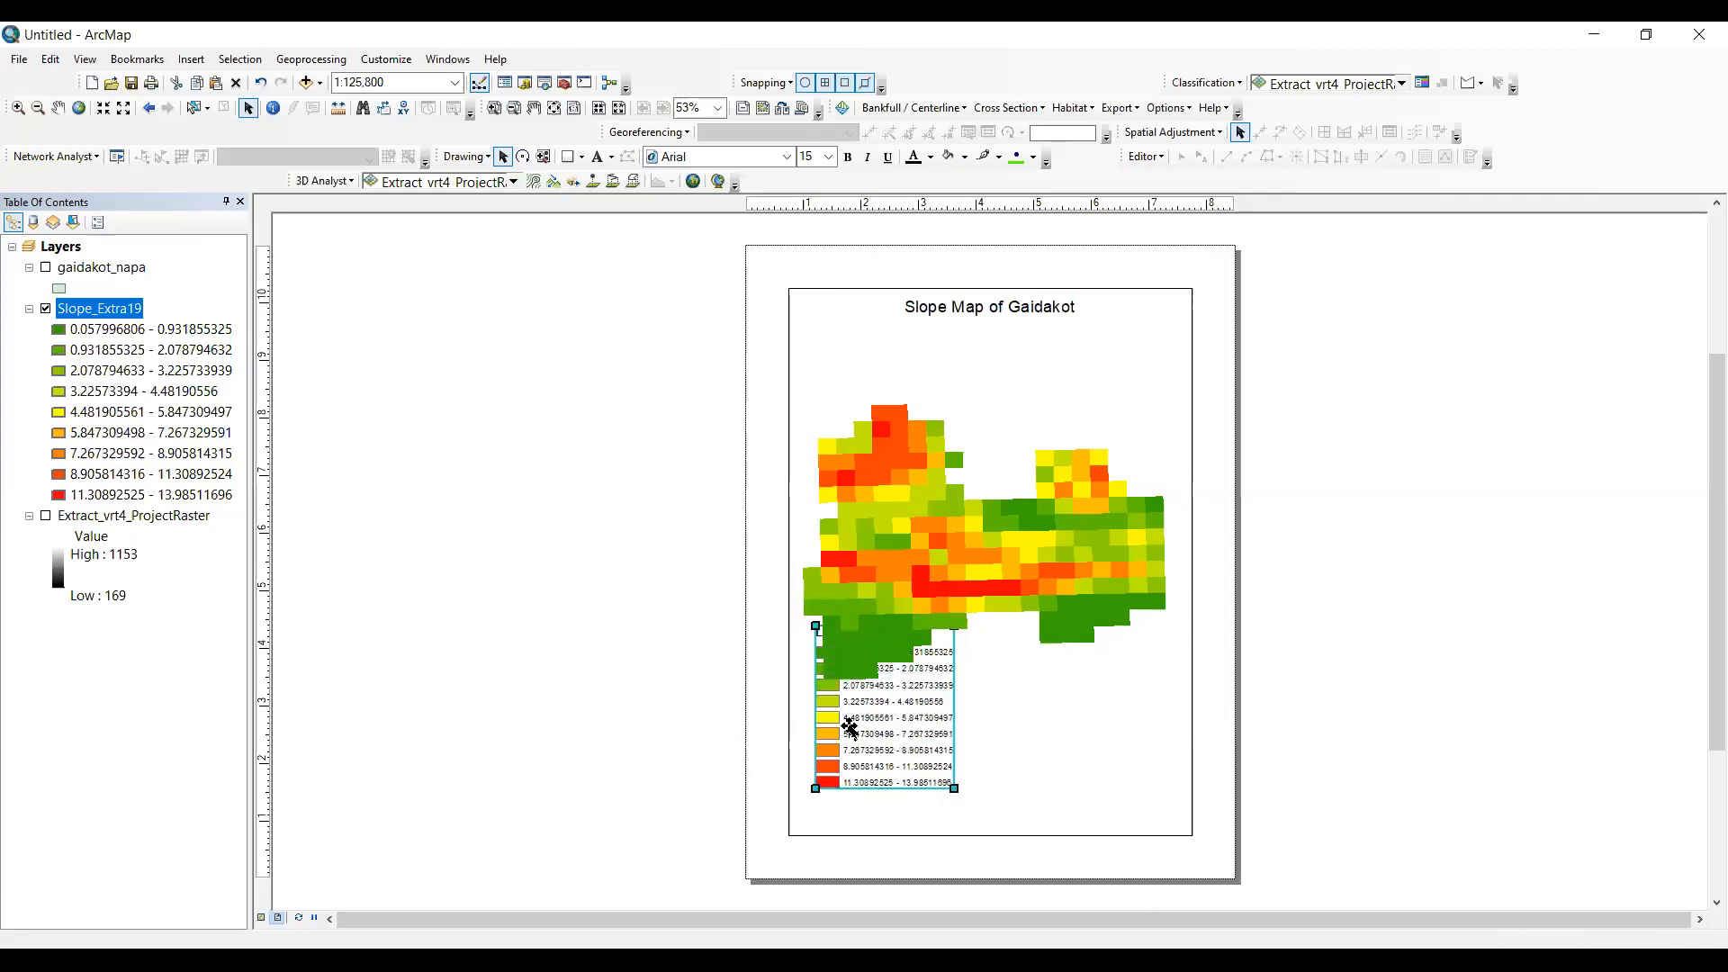
{"action": "left_click_drag", "start_coordinate": [849, 724], "coordinate": [831, 726]}
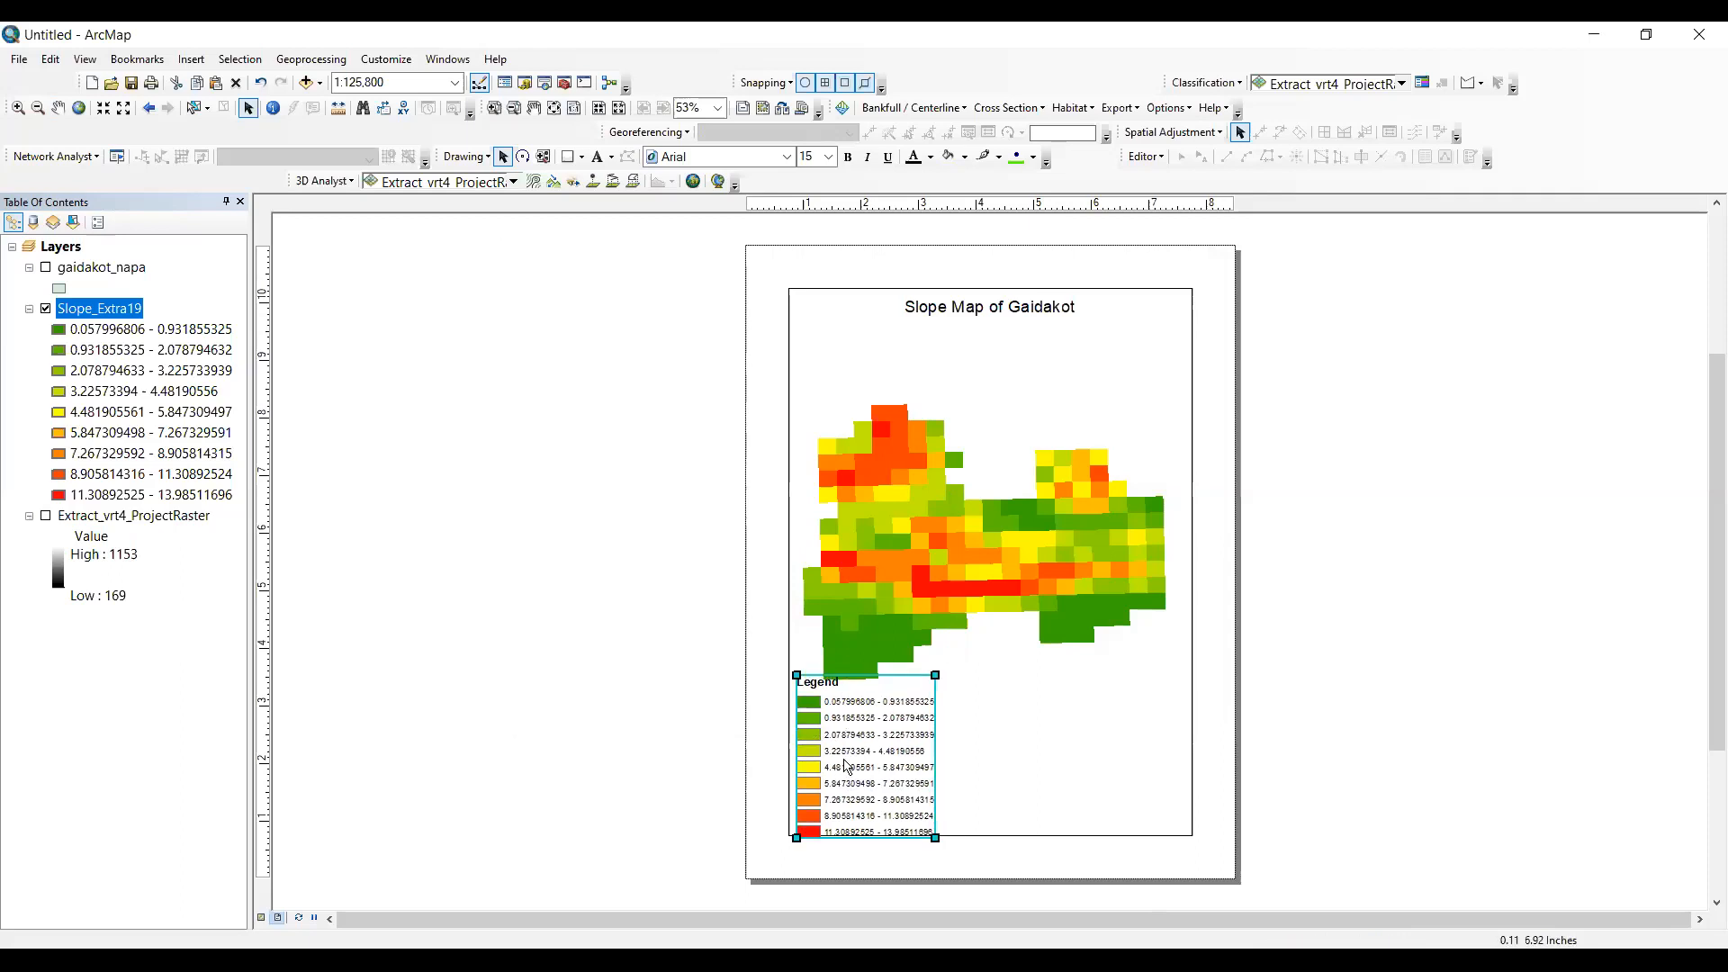
{"action": "left_click", "coordinate": [882, 755]}
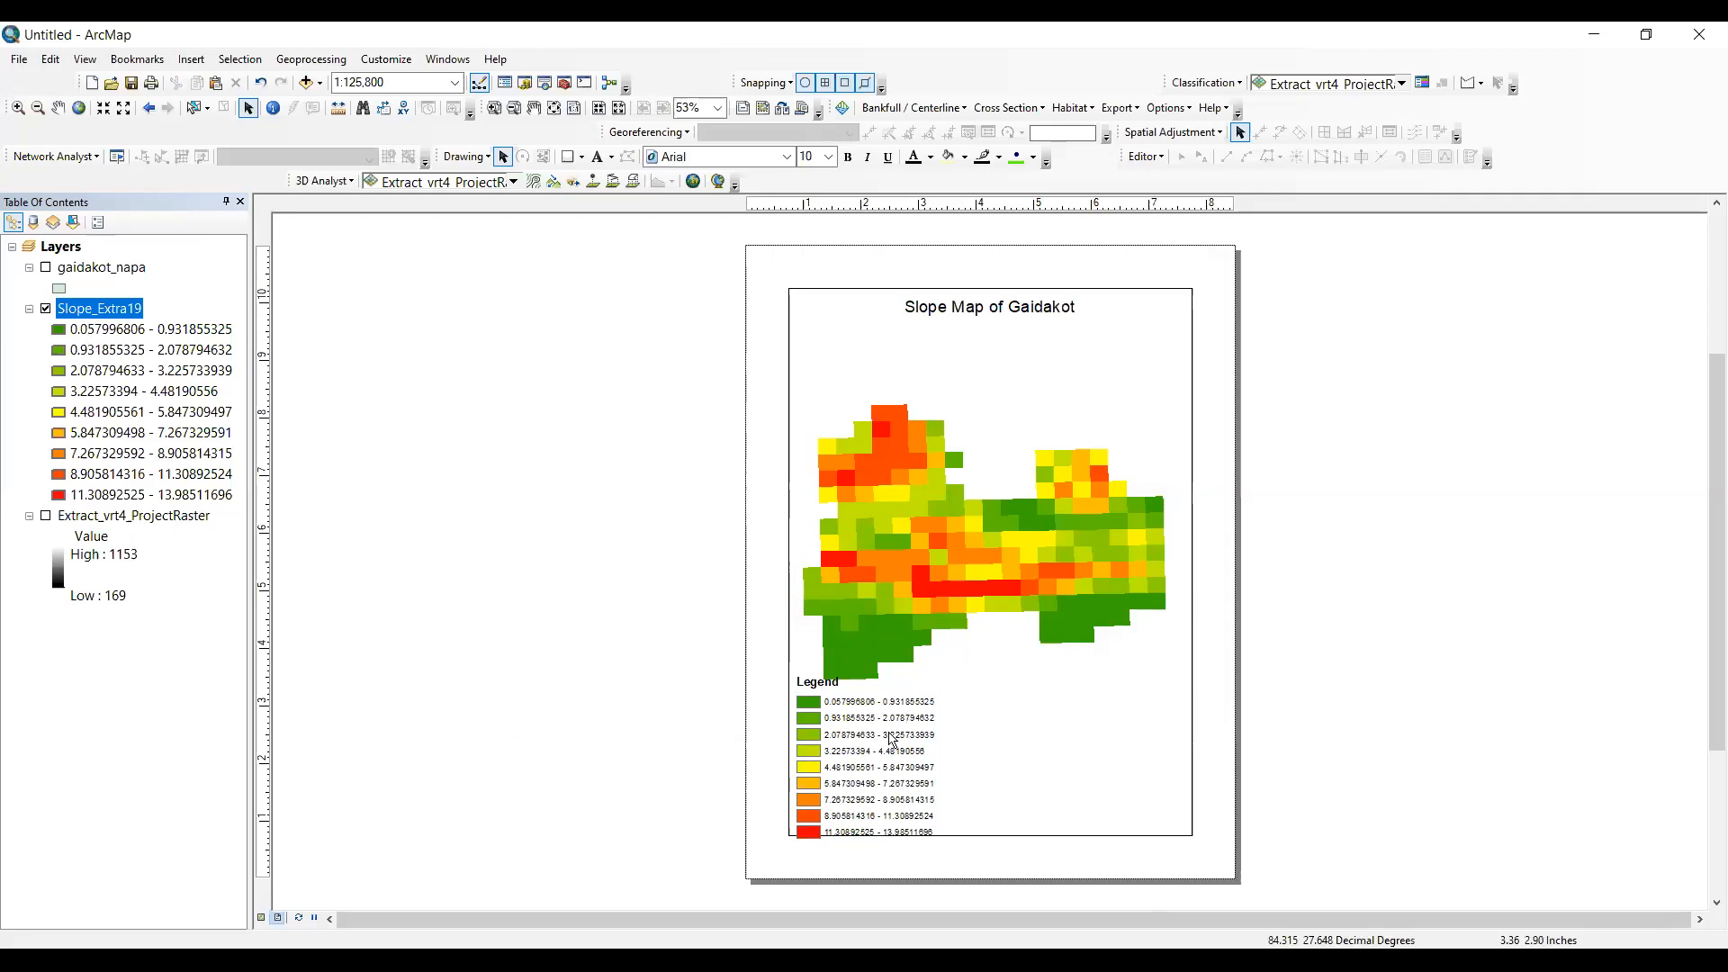
- Open the symbology properties of the Slope_Extra19 layer and shorten the first class label to 0.057 - 0.931
{"action": "right_click", "coordinate": [113, 312]}
{"action": "left_click", "coordinate": [210, 578]}
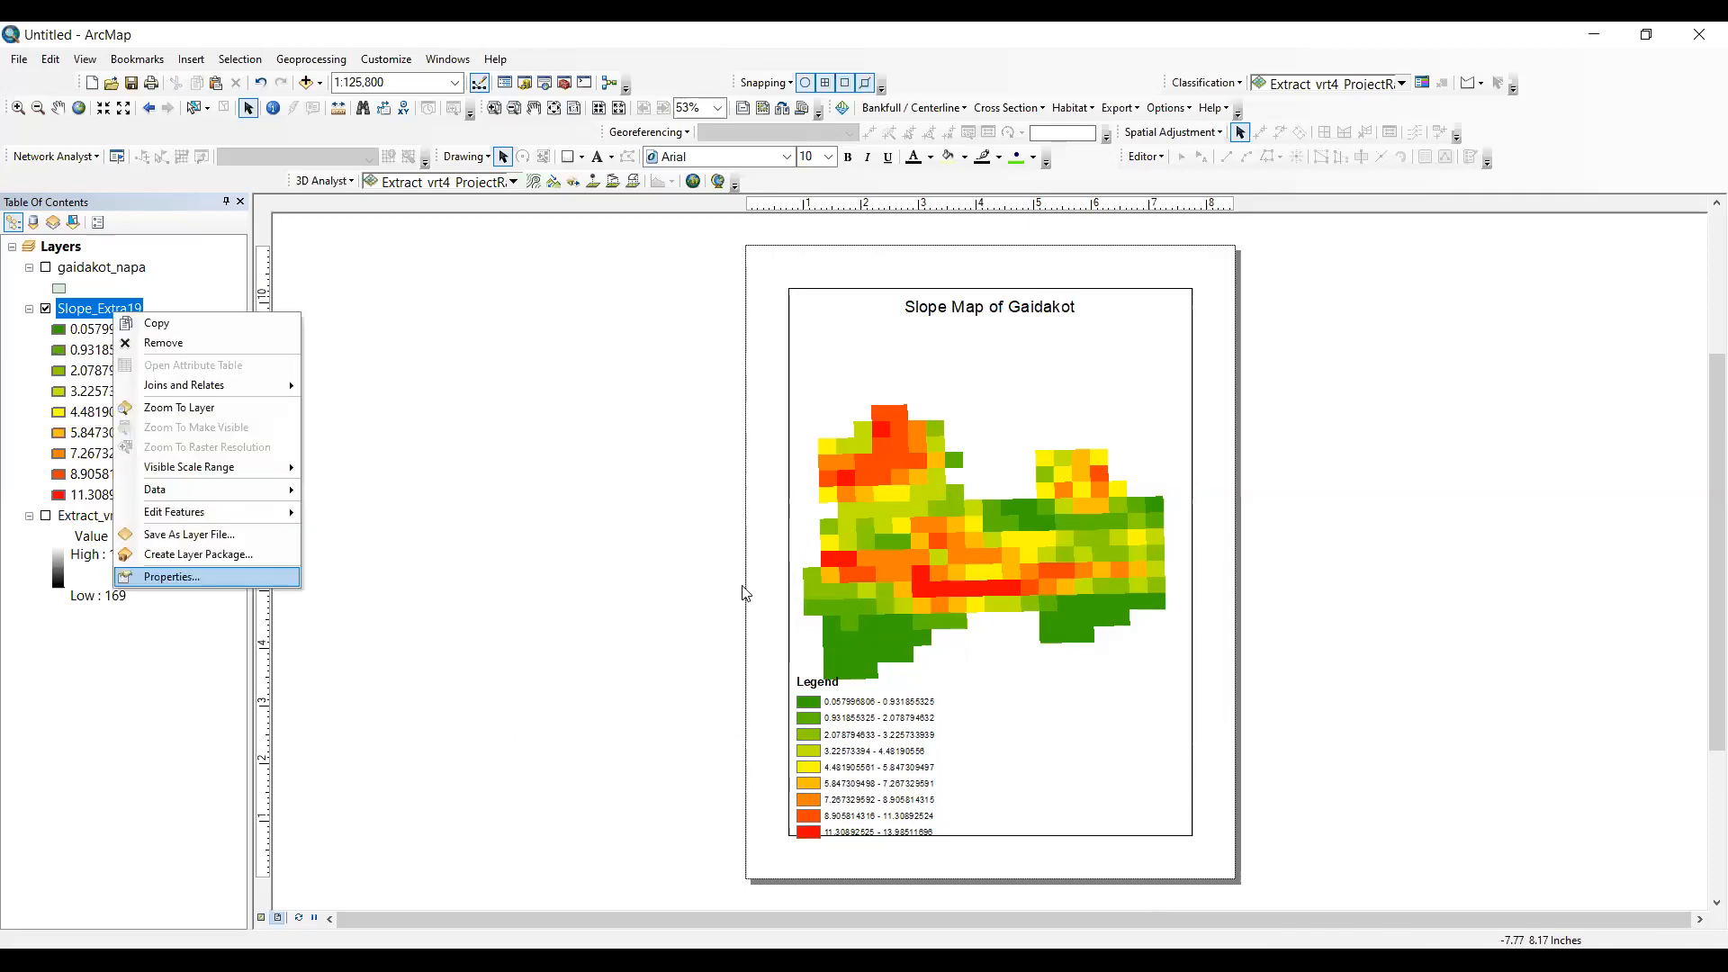
{"action": "left_click", "coordinate": [783, 265]}
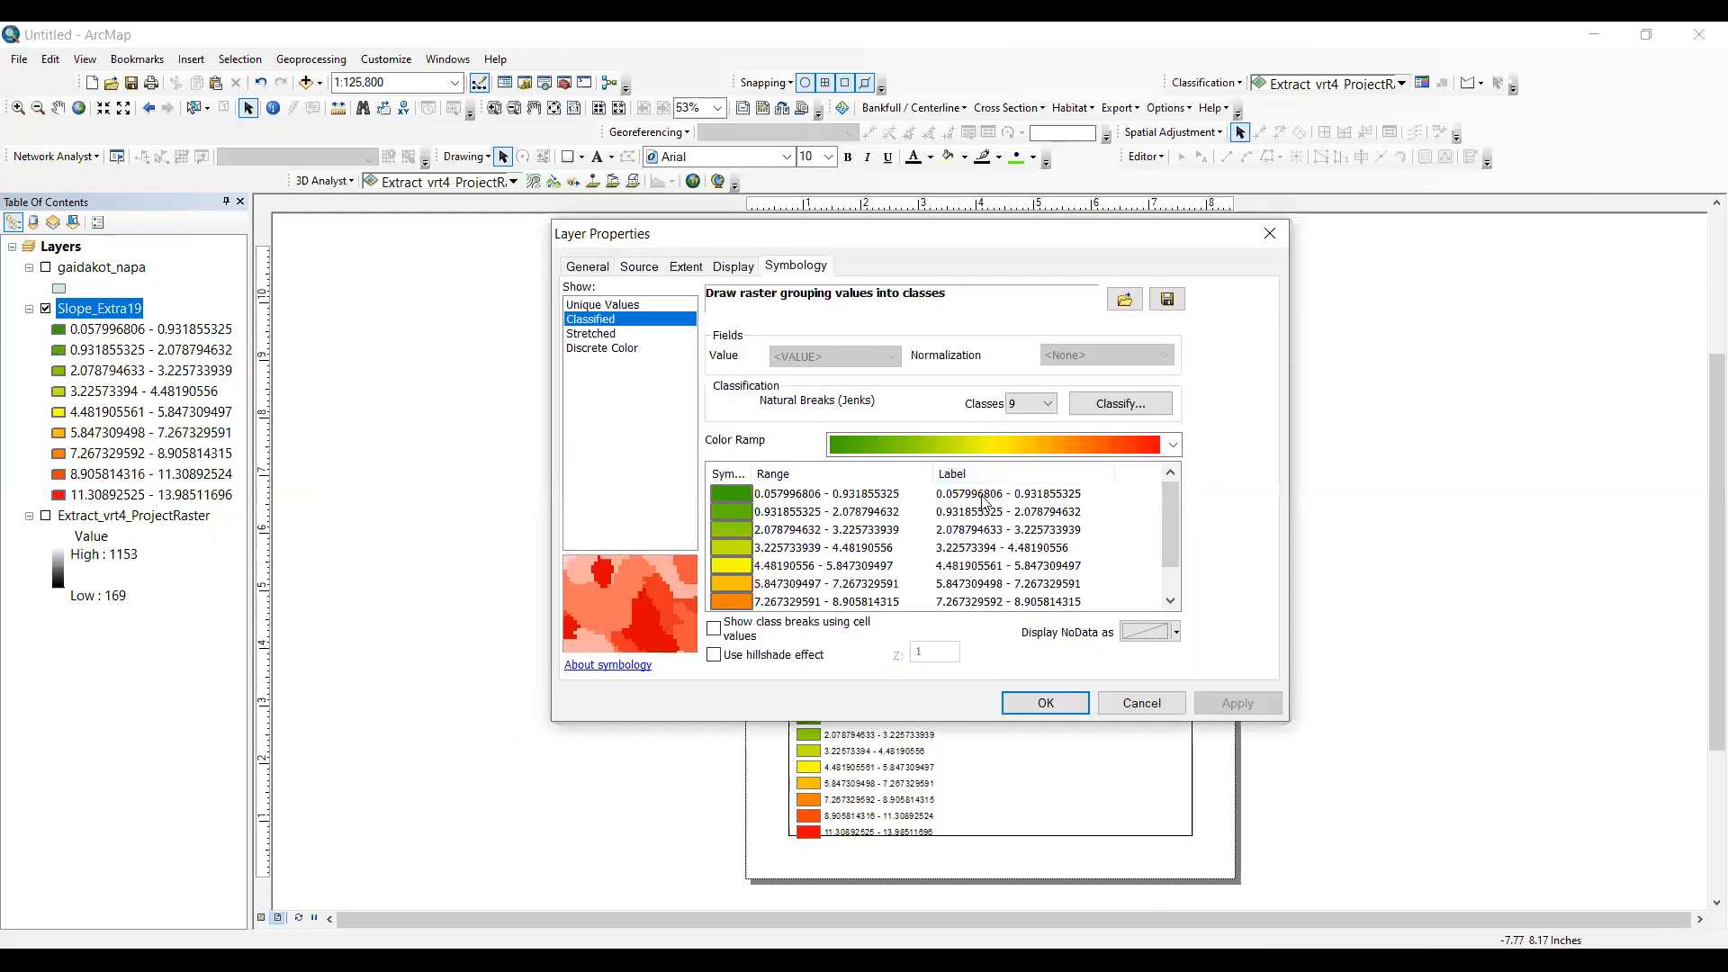
{"action": "left_click", "coordinate": [801, 497]}
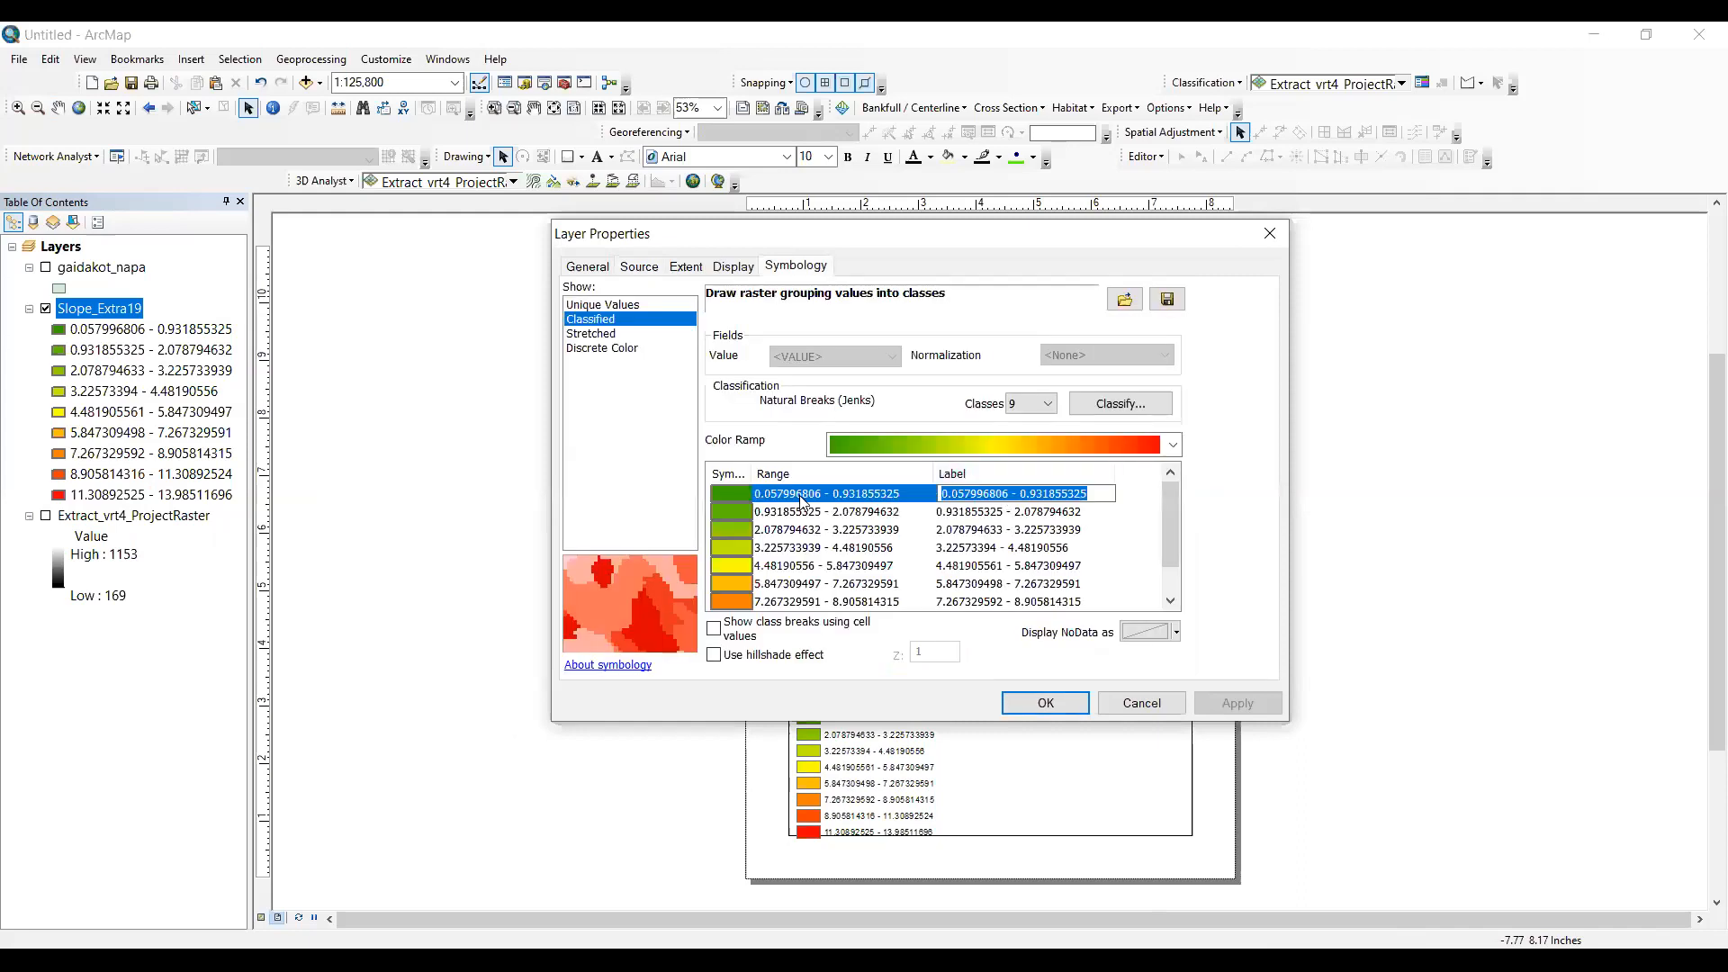
{"action": "left_click", "coordinate": [1006, 495]}
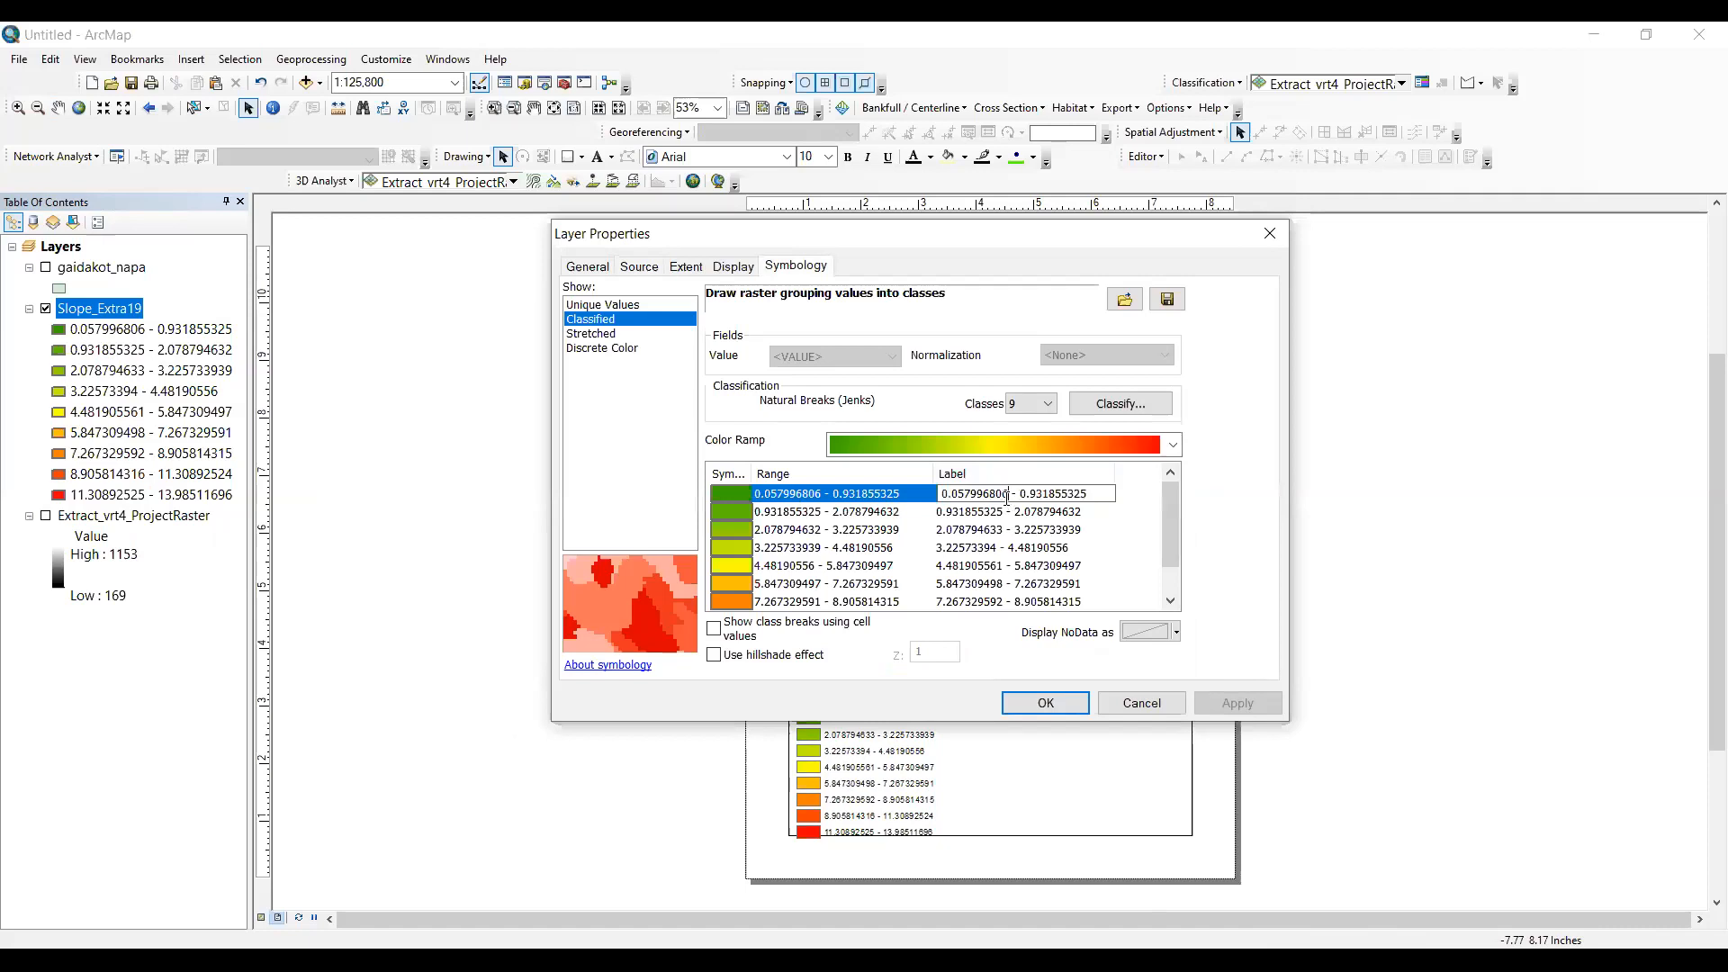
{"action": "key", "text": "BackSpace"}
{"action": "key", "text": "BackSpace"}
{"action": "key", "text": "BackSpace"}
{"action": "key", "text": "BackSpace"}
{"action": "key", "text": "BackSpace"}
{"action": "key", "text": "BackSpace"}
{"action": "left_click", "coordinate": [1075, 496]}
{"action": "key", "text": "BackSpace"}
{"action": "key", "text": "BackSpace"}
{"action": "key", "text": "BackSpace"}
{"action": "key", "text": "BackSpace"}
{"action": "key", "text": "BackSpace"}
{"action": "key", "text": "BackSpace"}
{"action": "key", "text": "BackSpace"}
- Try to shorten the lower bound in the second class label to 0.93
{"action": "left_click", "coordinate": [1016, 512]}
{"action": "left_click", "coordinate": [1016, 512]}
{"action": "key", "text": "BackSpace"}
{"action": "key", "text": "BackSpace"}
{"action": "key", "text": "BackSpace"}
{"action": "key", "text": "BackSpace"}
{"action": "key", "text": "BackSpace"}
{"action": "key", "text": "BackSpace"}
{"action": "key", "text": "BackSpace"}
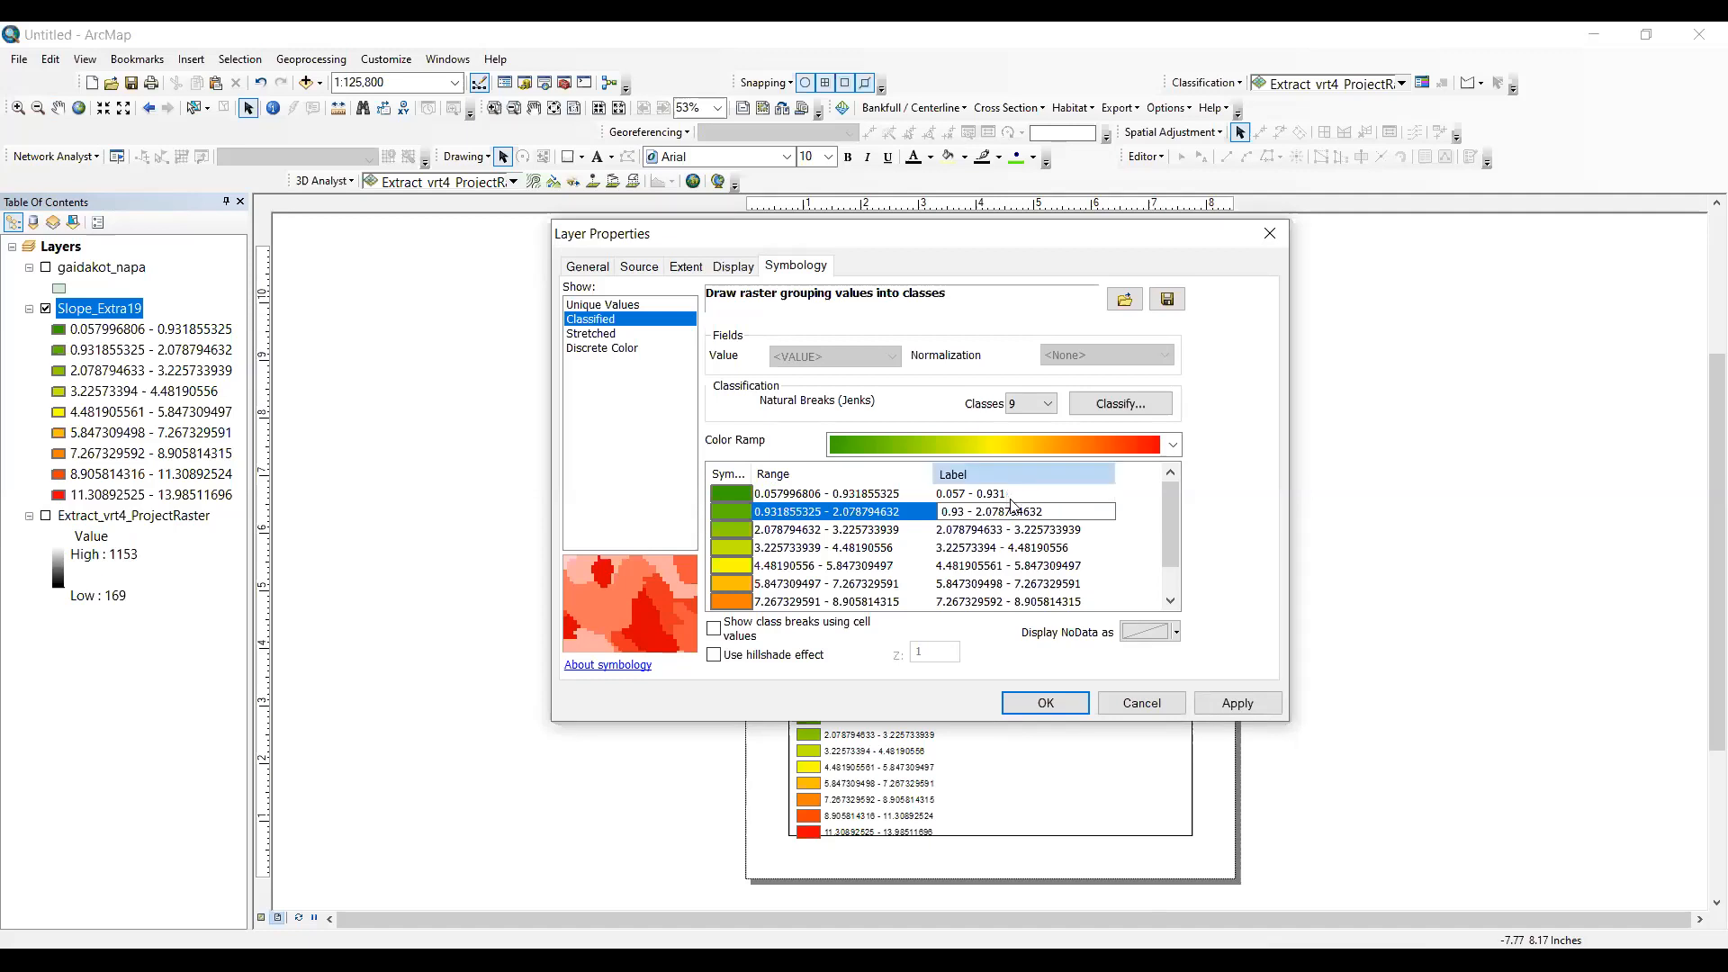
{"action": "left_click", "coordinate": [1012, 486]}
{"action": "right_click", "coordinate": [1019, 486]}
- Trim the first class label to 0.057 - 0.93
{"action": "left_click", "coordinate": [1023, 495]}
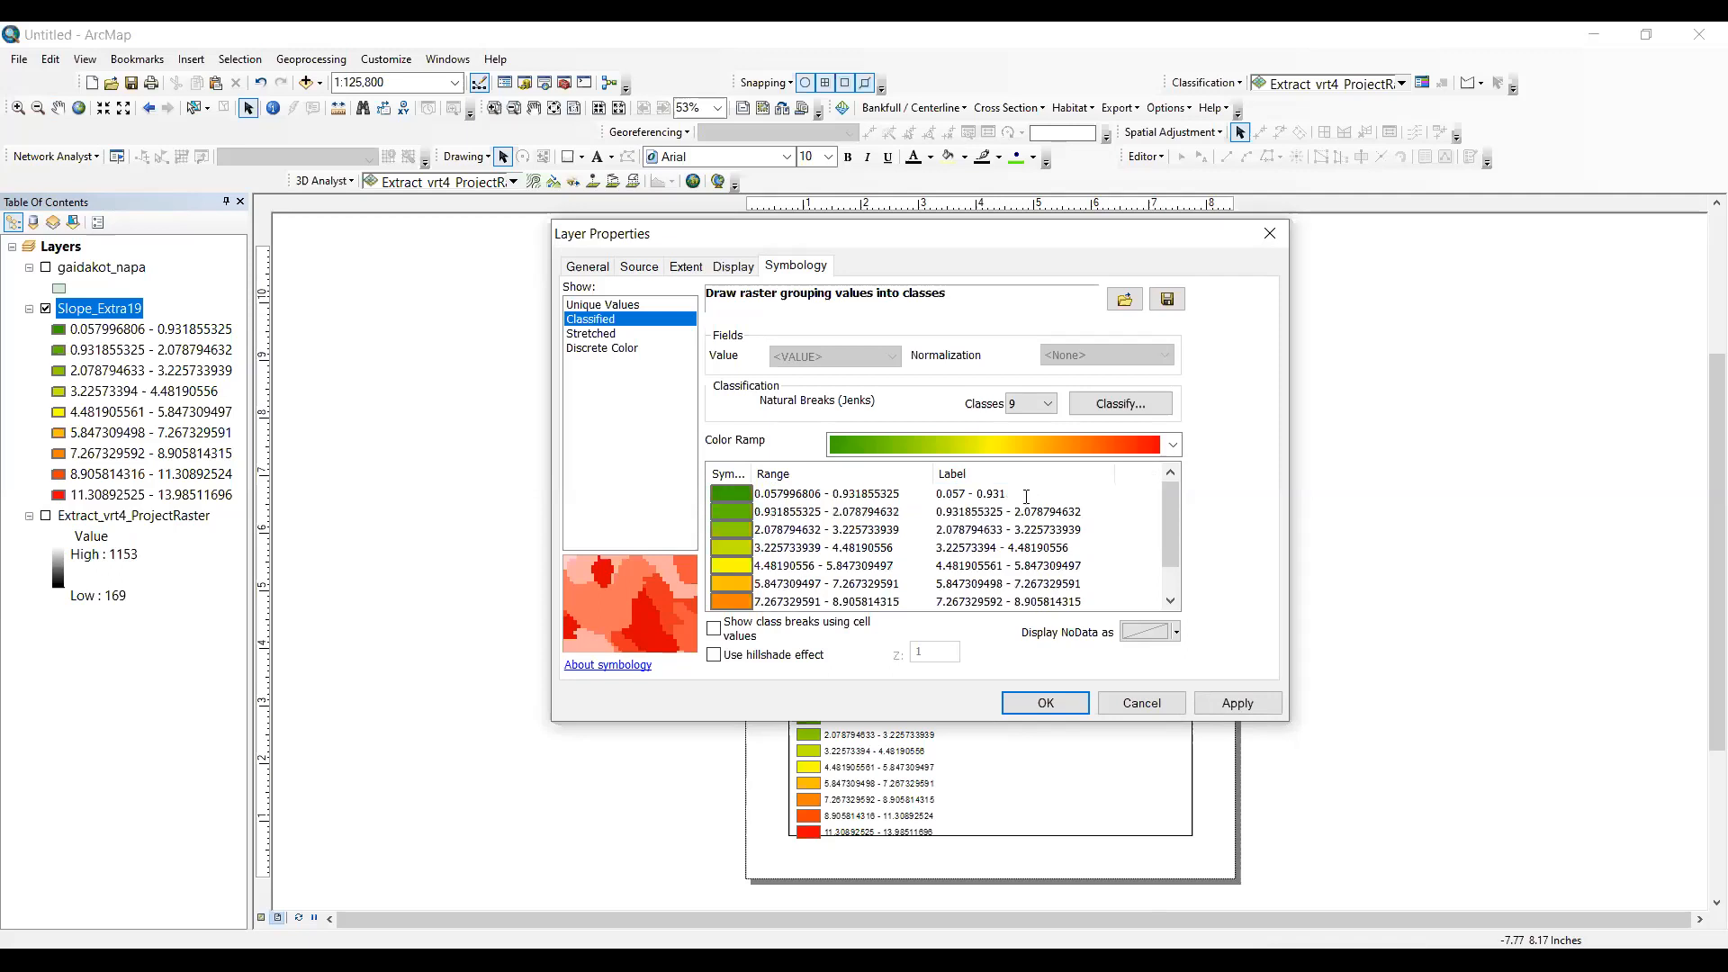
{"action": "left_click", "coordinate": [1026, 494]}
{"action": "key", "text": "BackSpace"}
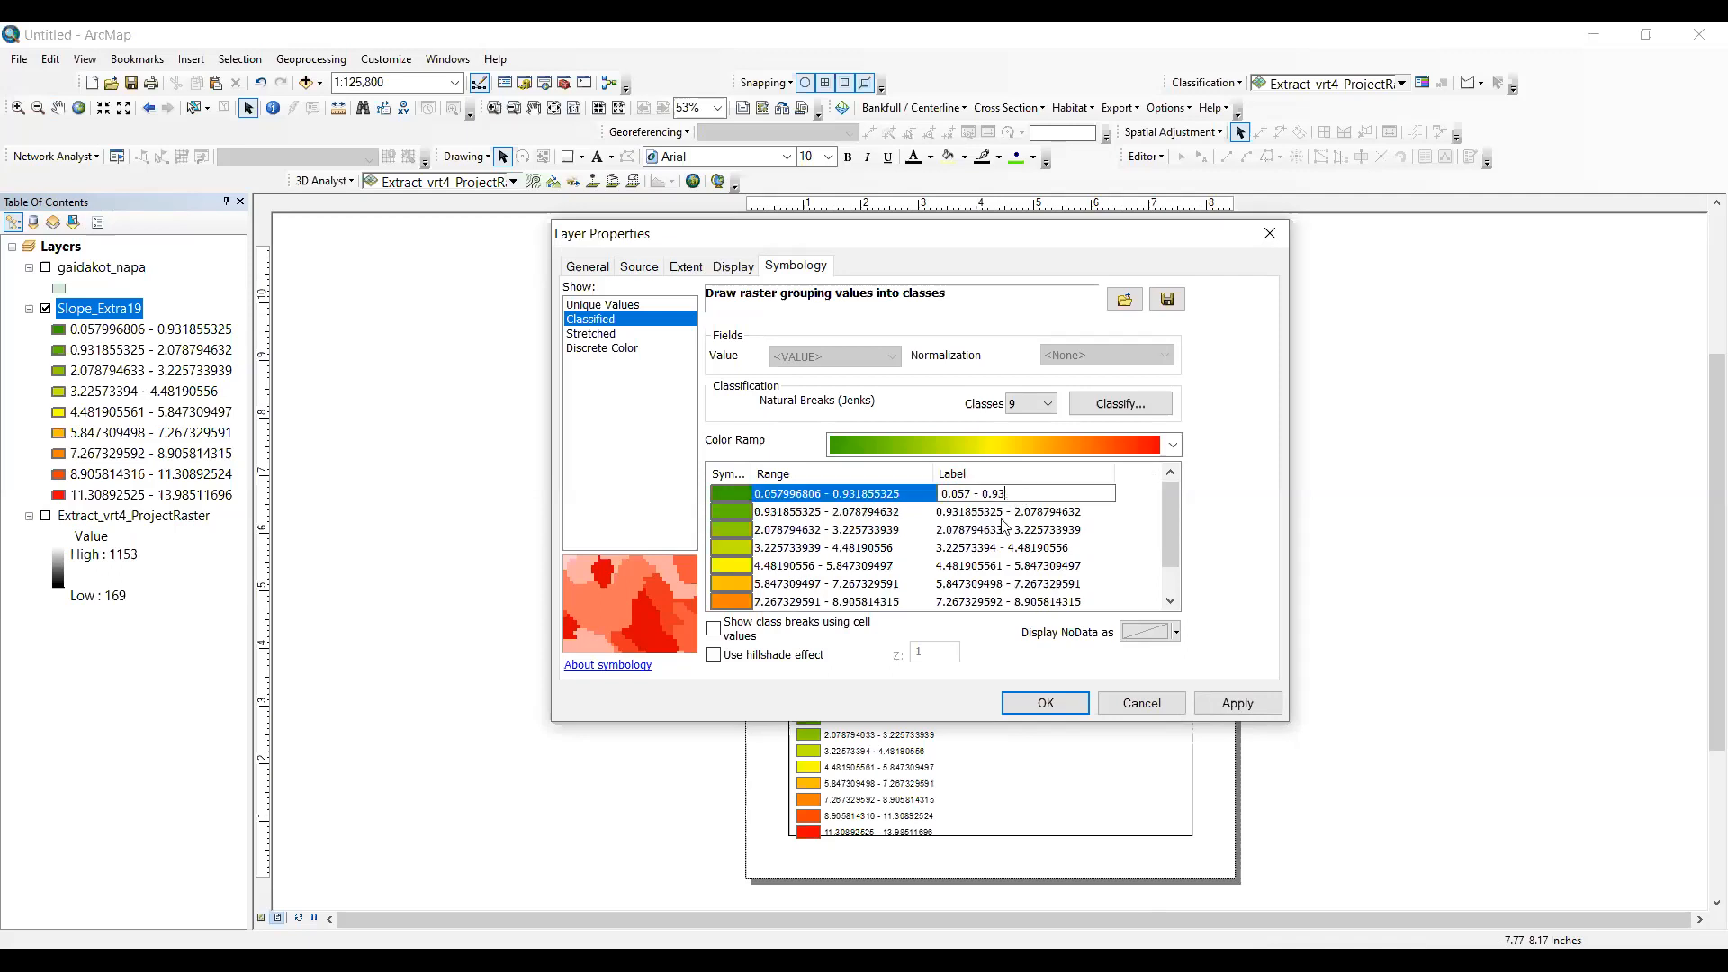
- Change the second class label to 0.94 - 2.07
{"action": "left_click", "coordinate": [1014, 512]}
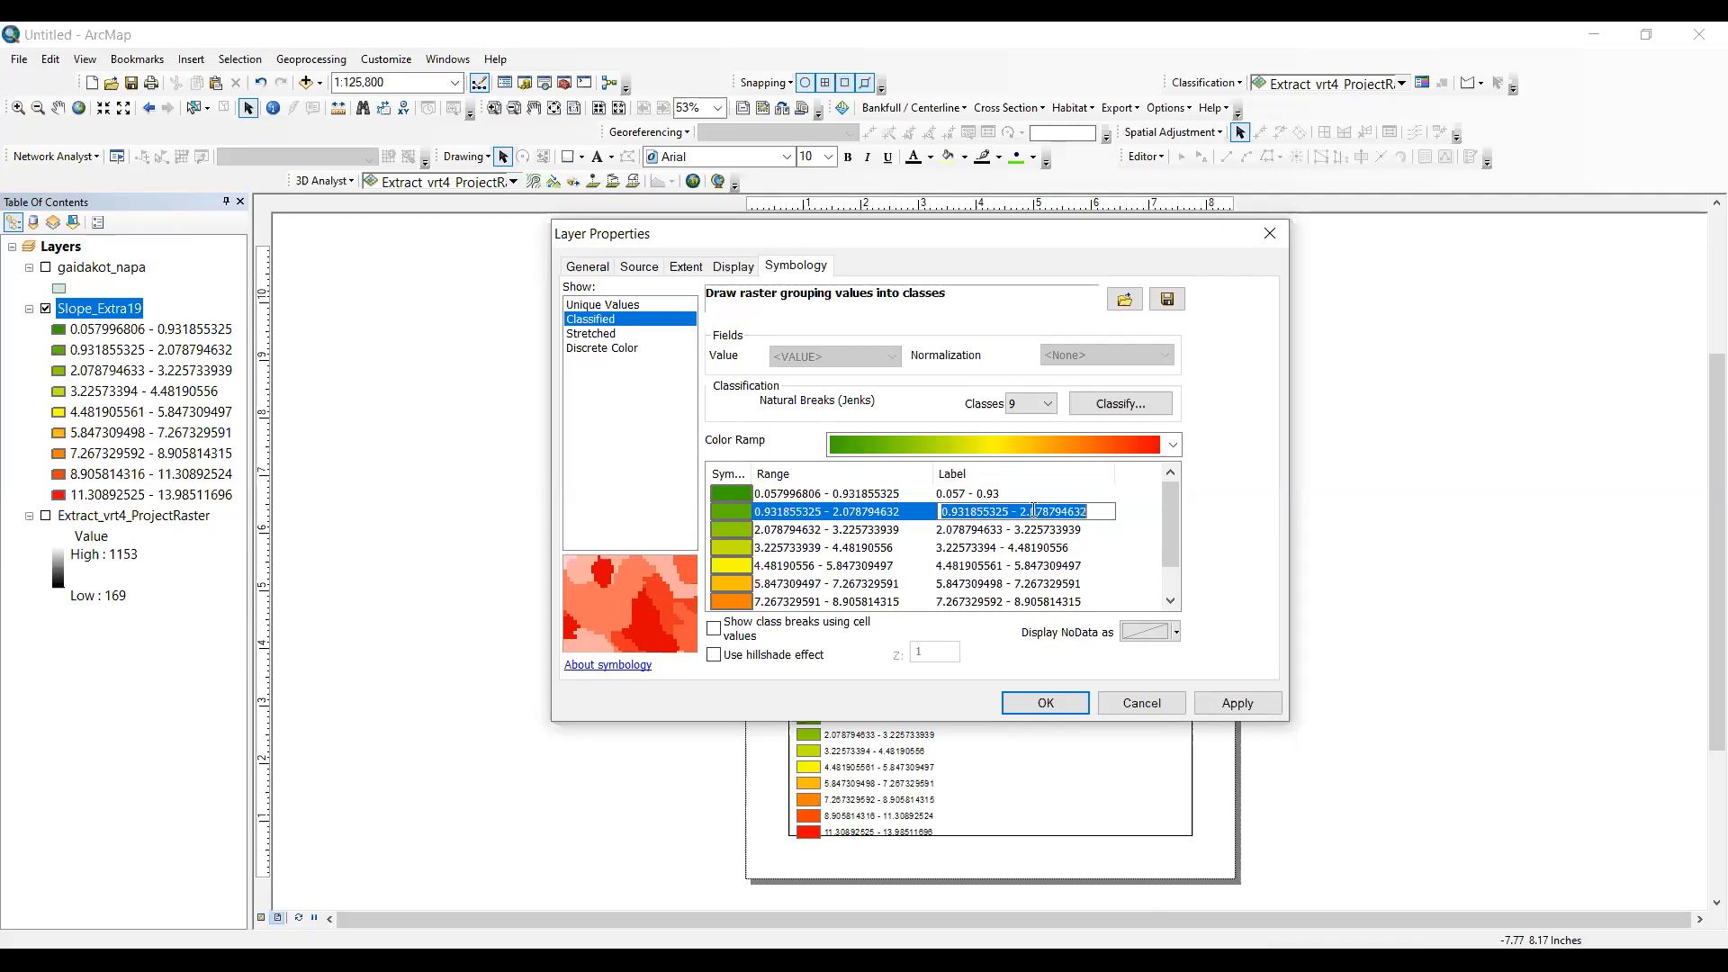
{"action": "left_click", "coordinate": [1033, 511]}
{"action": "key", "text": "BackSpace"}
{"action": "key", "text": "BackSpace"}
{"action": "key", "text": "BackSpace"}
{"action": "key", "text": "BackSpace"}
{"action": "key", "text": "BackSpace"}
{"action": "key", "text": "BackSpace"}
{"action": "key", "text": "BackSpace"}
{"action": "key", "text": "BackSpace"}
{"action": "type", "text": "4"}
{"action": "key", "text": "BackSpace"}
{"action": "key", "text": "BackSpace"}
{"action": "key", "text": "BackSpace"}
{"action": "key", "text": "BackSpace"}
{"action": "key", "text": "BackSpace"}
{"action": "key", "text": "BackSpace"}
{"action": "key", "text": "BackSpace"}
- Change the third class label to 2.08 - 3.22
{"action": "left_click", "coordinate": [1008, 531]}
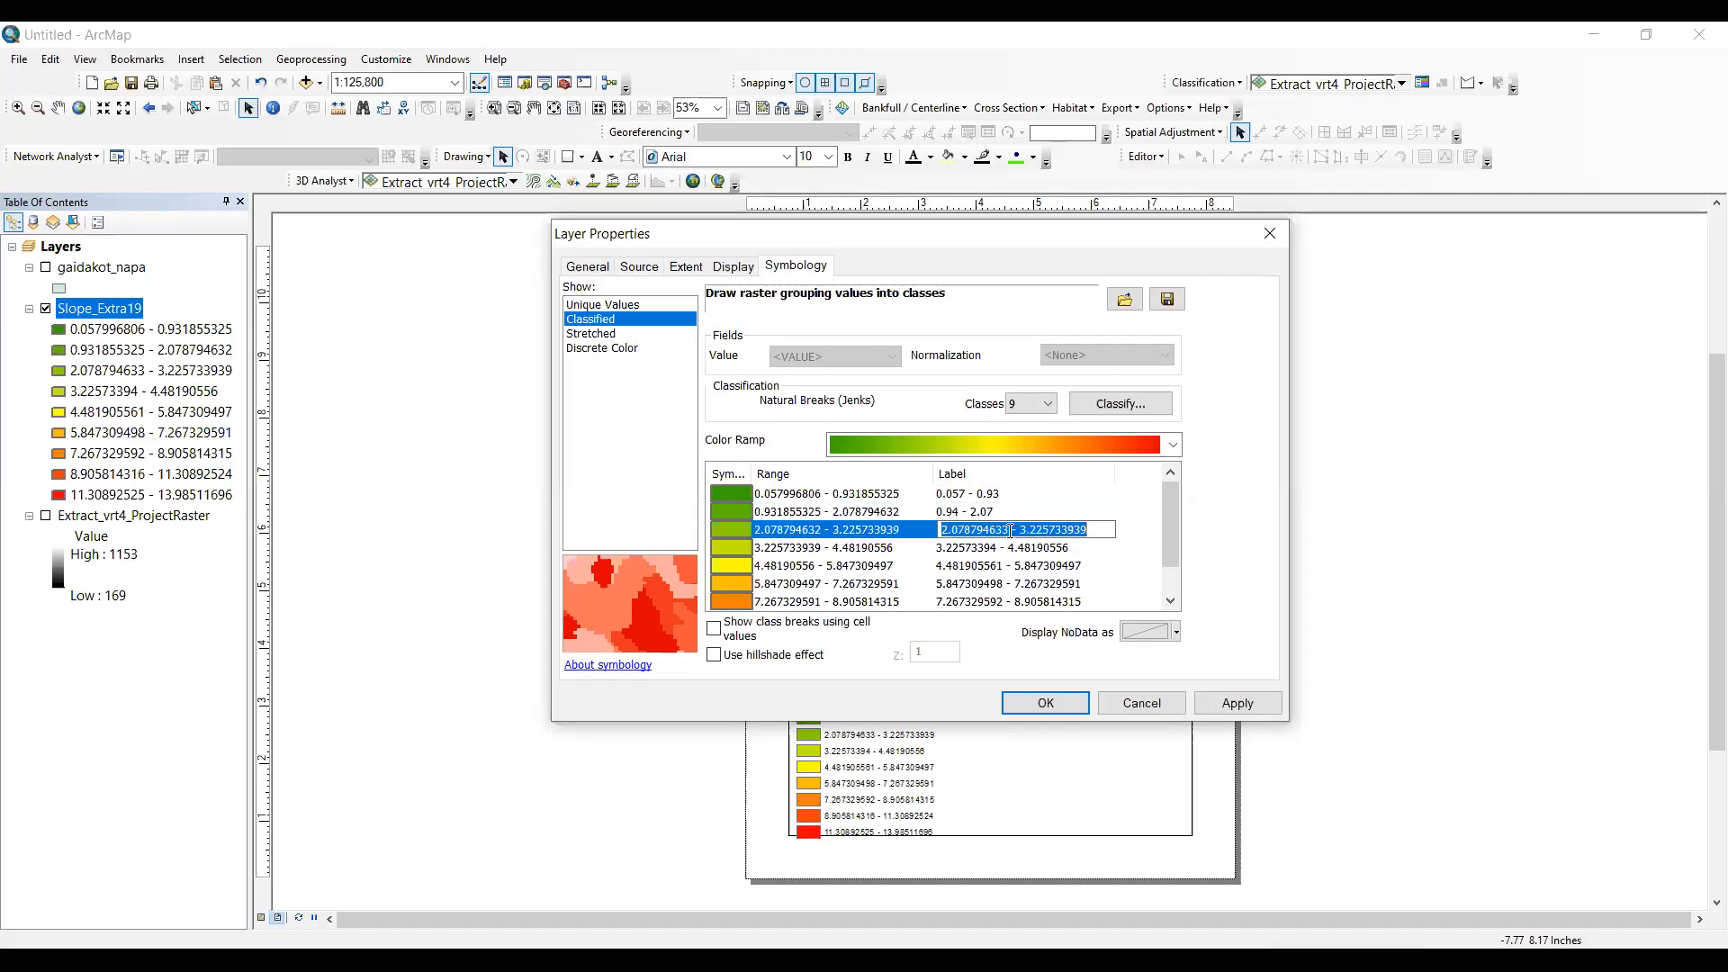
{"action": "left_click", "coordinate": [1010, 531]}
{"action": "key", "text": "BackSpace"}
{"action": "key", "text": "BackSpace"}
{"action": "key", "text": "BackSpace"}
{"action": "key", "text": "BackSpace"}
{"action": "key", "text": "BackSpace"}
{"action": "key", "text": "BackSpace"}
{"action": "key", "text": "BackSpace"}
{"action": "key", "text": "BackSpace"}
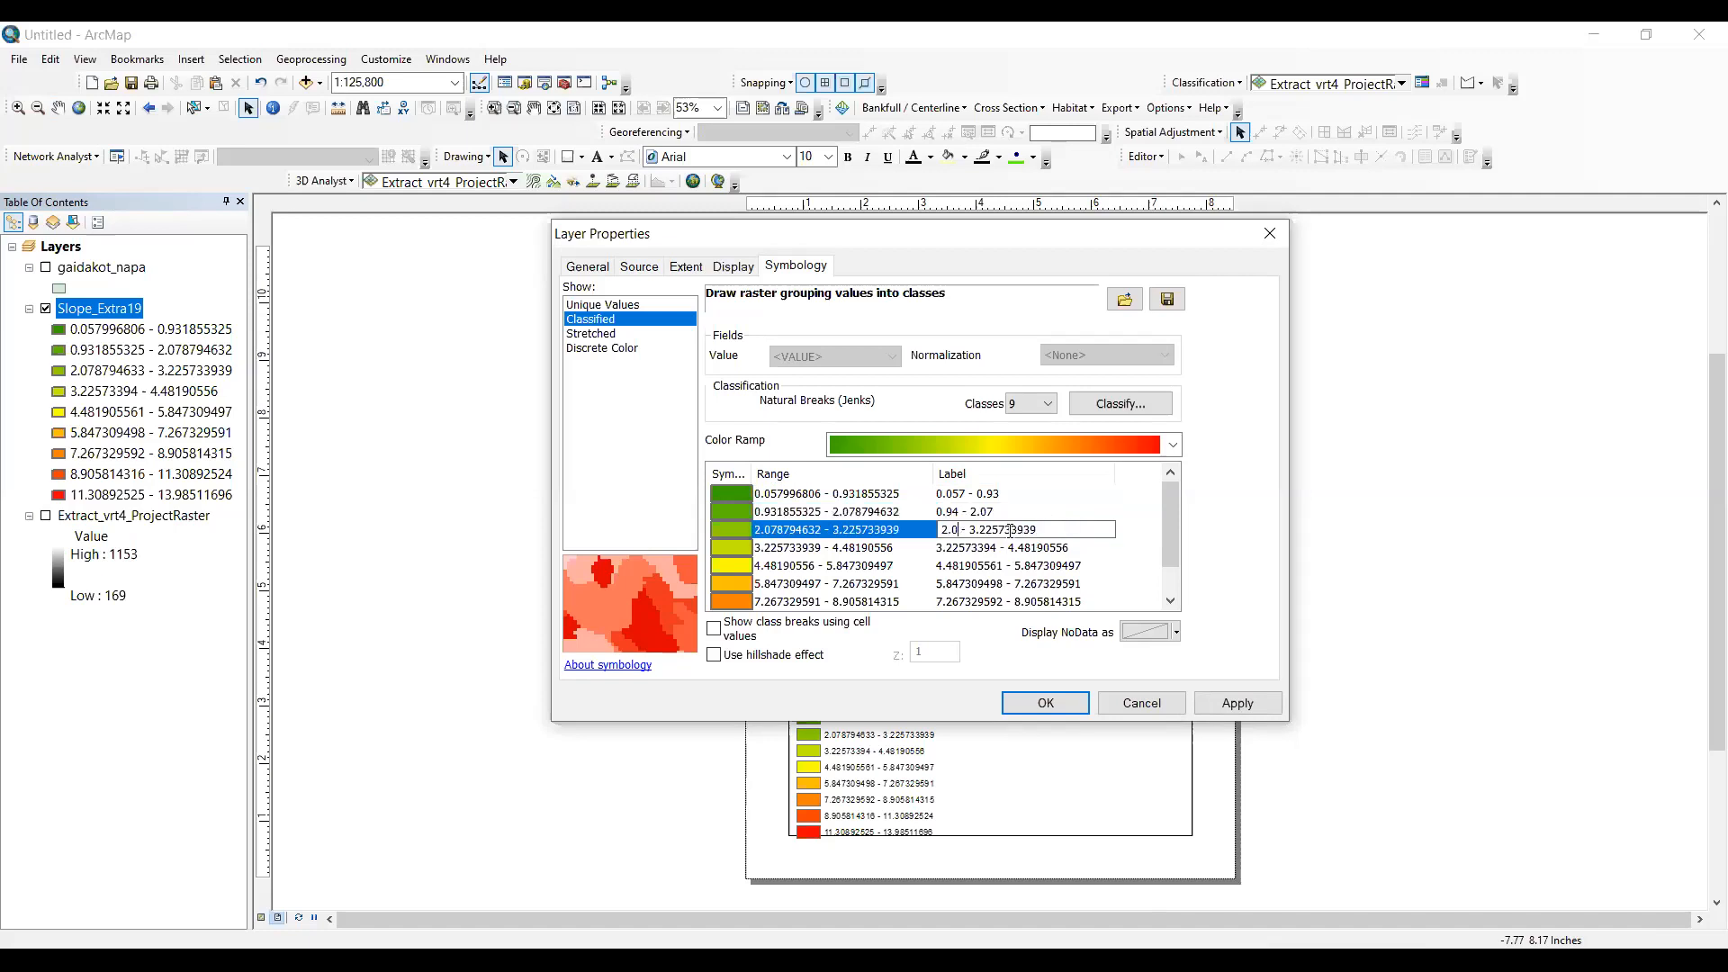
{"action": "type", "text": "8"}
{"action": "left_click", "coordinate": [1052, 529]}
{"action": "key", "text": "BackSpace"}
{"action": "key", "text": "BackSpace"}
{"action": "key", "text": "BackSpace"}
{"action": "key", "text": "BackSpace"}
{"action": "key", "text": "BackSpace"}
{"action": "key", "text": "BackSpace"}
{"action": "key", "text": "BackSpace"}
- Change the fourth class label to 3.23 - 4.48
{"action": "left_click", "coordinate": [997, 547]}
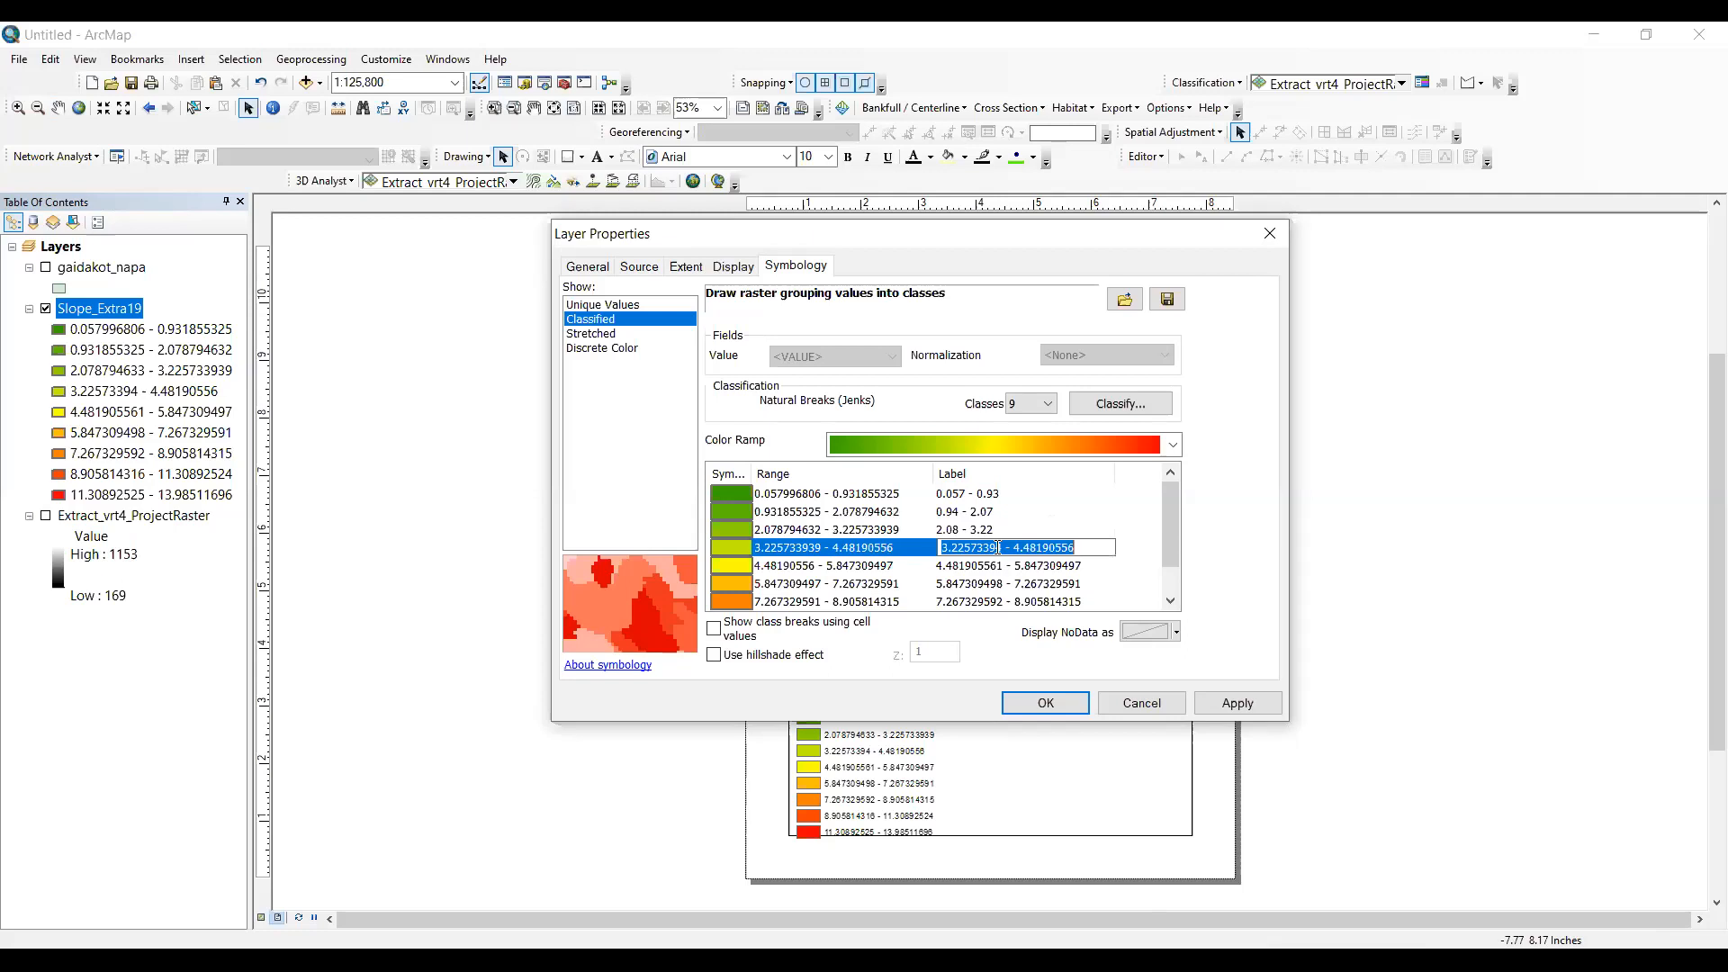
{"action": "left_click", "coordinate": [1024, 544]}
{"action": "key", "text": "Left"}
{"action": "key", "text": "Left"}
{"action": "key", "text": "Left"}
{"action": "key", "text": "Left"}
{"action": "key", "text": "Left"}
{"action": "key", "text": "BackSpace"}
{"action": "key", "text": "BackSpace"}
{"action": "key", "text": "BackSpace"}
{"action": "key", "text": "BackSpace"}
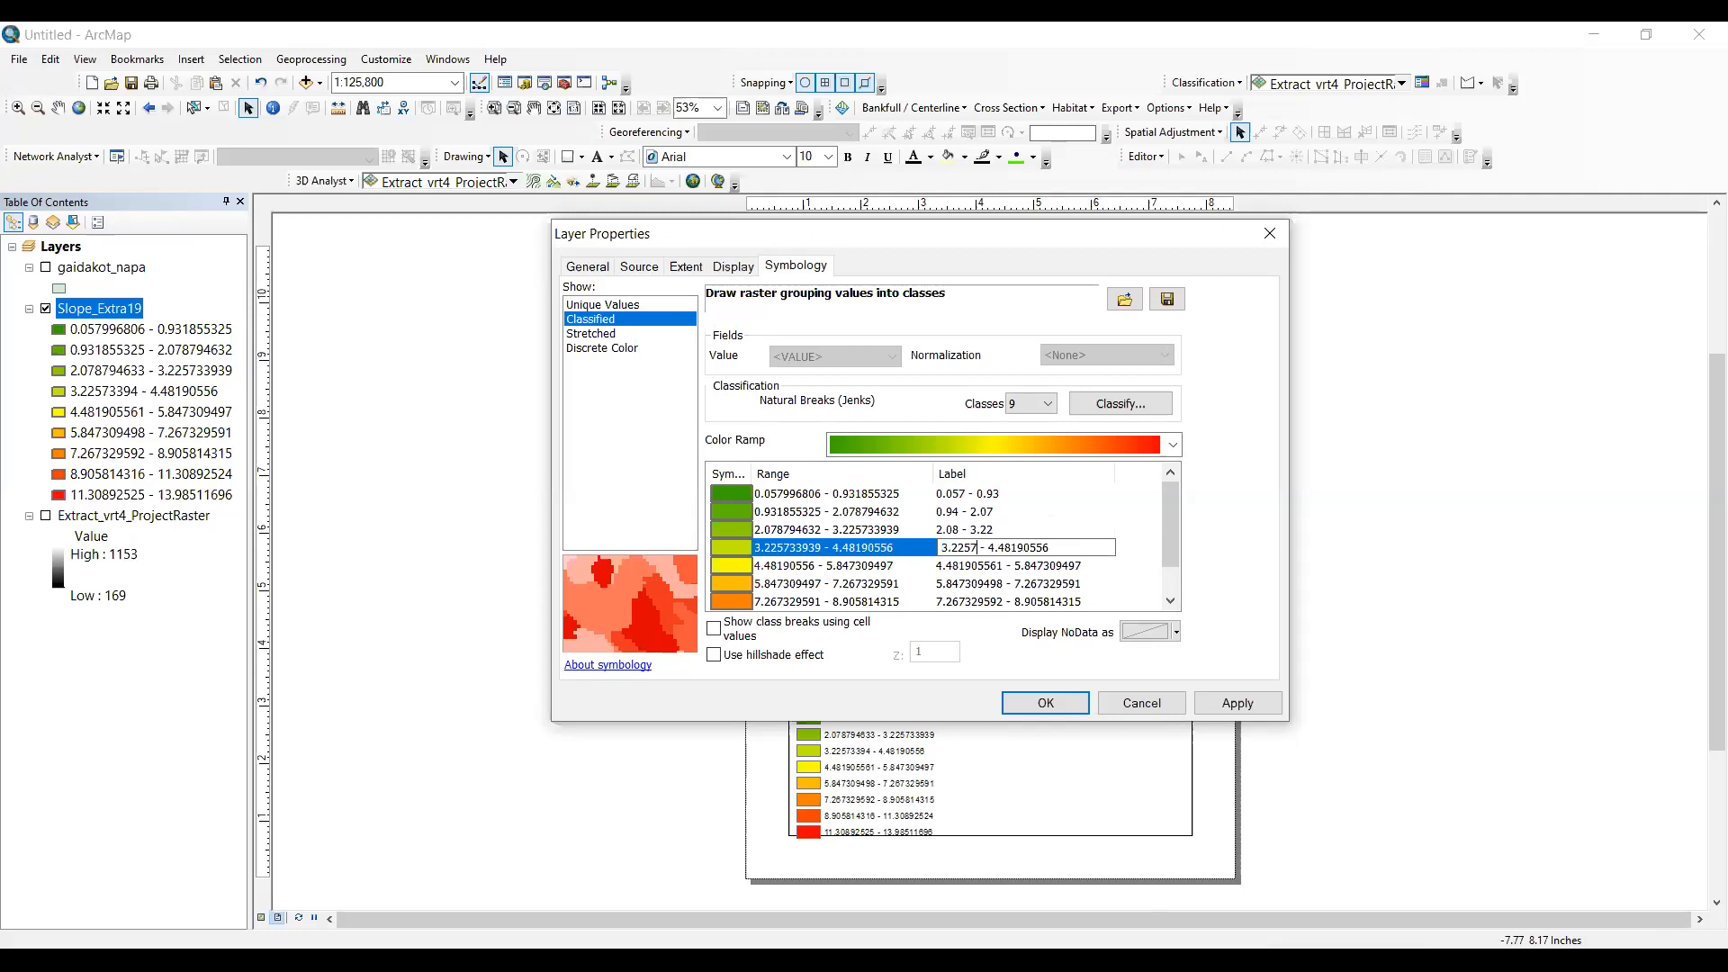
{"action": "key", "text": "BackSpace"}
{"action": "key", "text": "BackSpace"}
{"action": "key", "text": "BackSpace"}
{"action": "type", "text": "3"}
{"action": "key", "text": "BackSpace"}
{"action": "key", "text": "BackSpace"}
{"action": "key", "text": "BackSpace"}
{"action": "key", "text": "BackSpace"}
{"action": "key", "text": "BackSpace"}
{"action": "key", "text": "BackSpace"}
- Change the fifth class label to 4.49 - 5.84
{"action": "left_click", "coordinate": [1006, 567]}
{"action": "left_click", "coordinate": [1007, 565]}
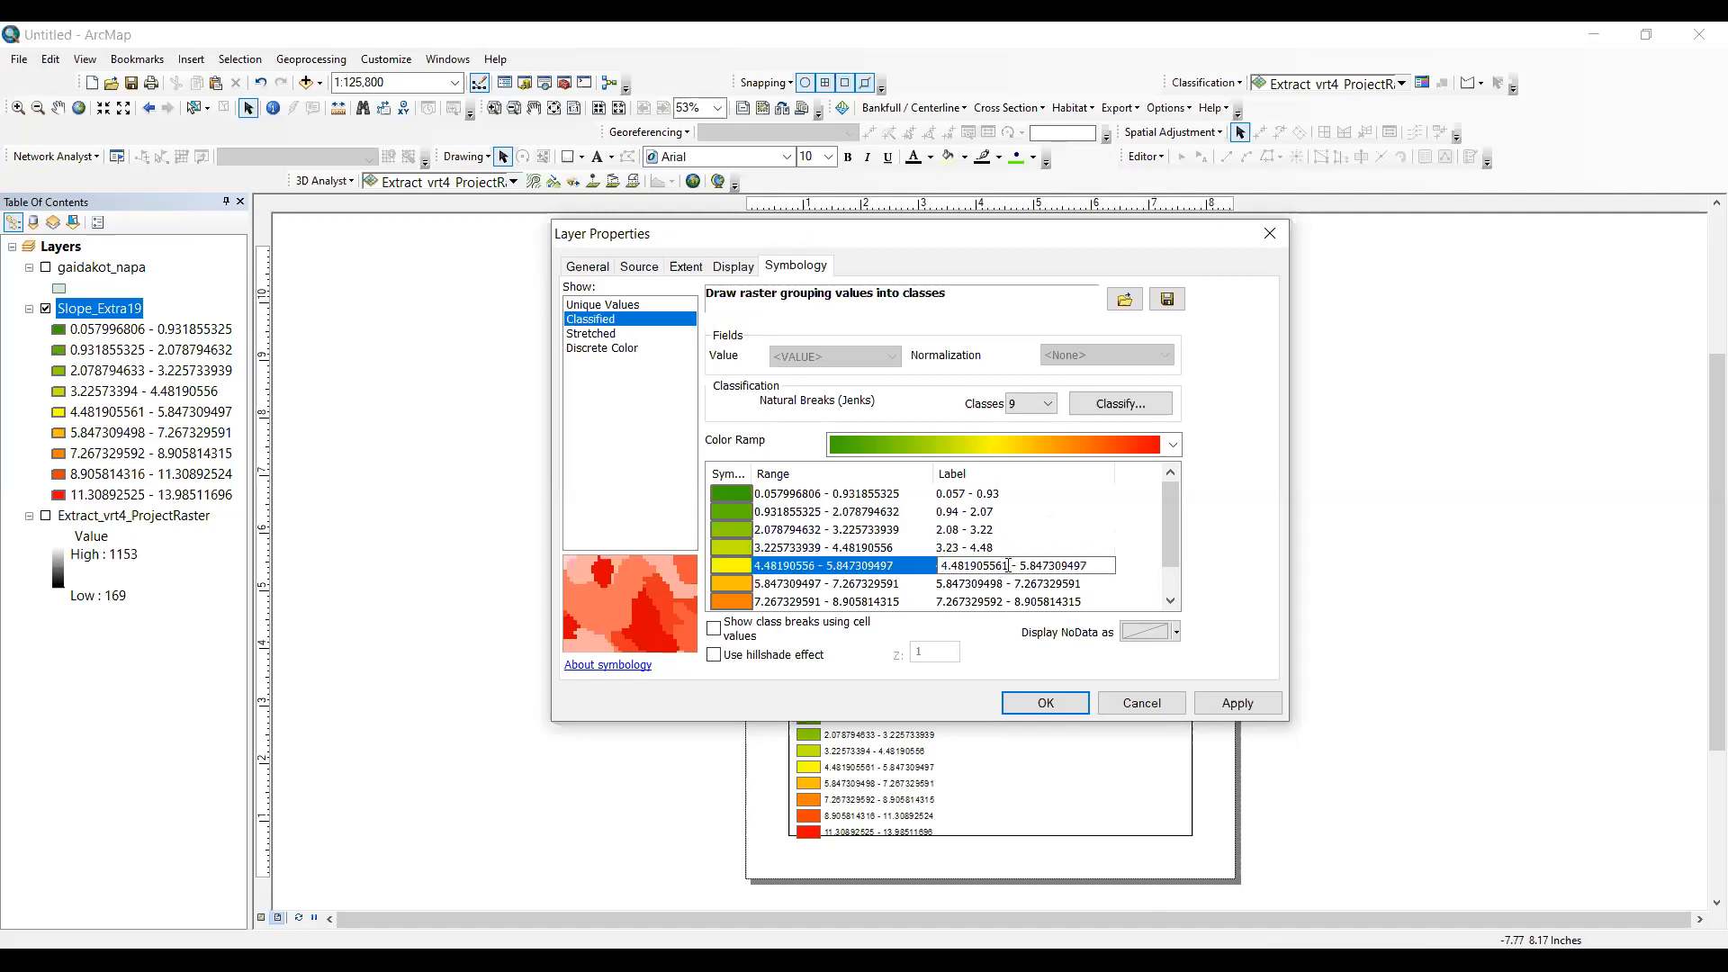
{"action": "key", "text": "BackSpace"}
{"action": "key", "text": "BackSpace"}
{"action": "key", "text": "BackSpace"}
{"action": "key", "text": "BackSpace"}
{"action": "key", "text": "BackSpace"}
{"action": "key", "text": "BackSpace"}
{"action": "key", "text": "BackSpace"}
{"action": "key", "text": "BackSpace"}
{"action": "type", "text": "9"}
{"action": "key", "text": "BackSpace"}
{"action": "key", "text": "BackSpace"}
{"action": "key", "text": "BackSpace"}
{"action": "key", "text": "BackSpace"}
{"action": "key", "text": "BackSpace"}
{"action": "key", "text": "BackSpace"}
{"action": "key", "text": "BackSpace"}
- Change the sixth class label to 5.85 - 7.26
{"action": "left_click", "coordinate": [1014, 583]}
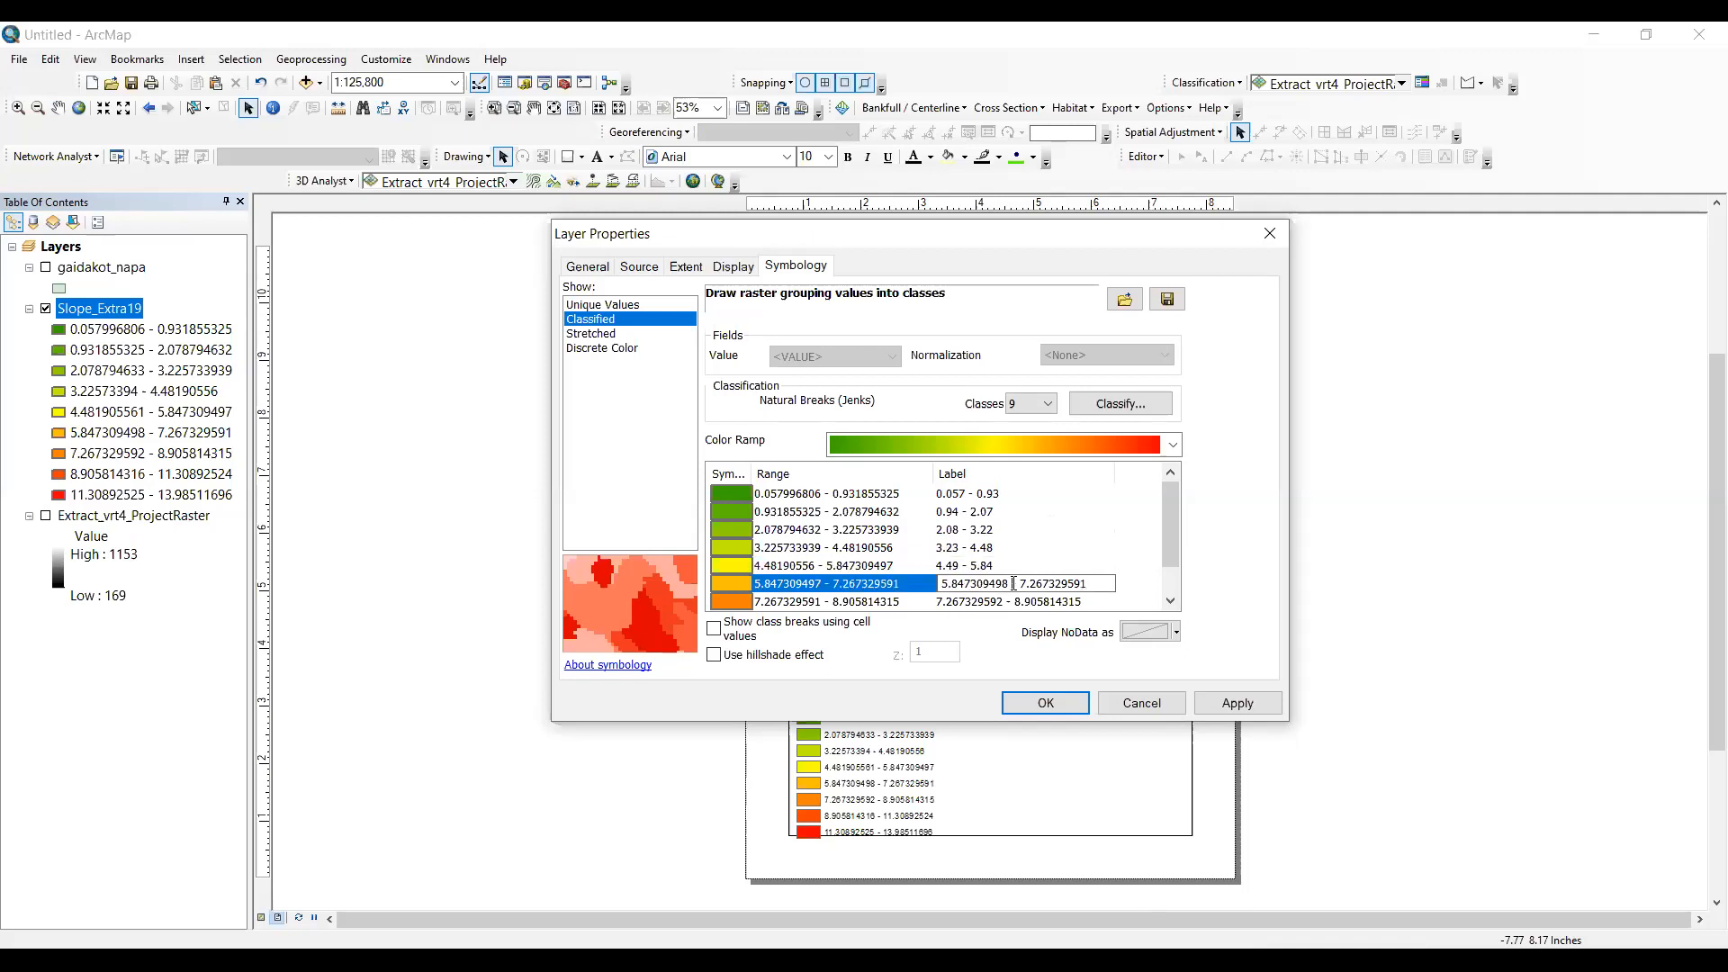
{"action": "key", "text": "BackSpace"}
{"action": "key", "text": "BackSpace"}
{"action": "key", "text": "BackSpace"}
{"action": "key", "text": "BackSpace"}
{"action": "key", "text": "BackSpace"}
{"action": "key", "text": "BackSpace"}
{"action": "key", "text": "BackSpace"}
{"action": "key", "text": "BackSpace"}
{"action": "type", "text": "5"}
{"action": "key", "text": "BackSpace"}
{"action": "key", "text": "BackSpace"}
{"action": "key", "text": "BackSpace"}
{"action": "key", "text": "BackSpace"}
{"action": "key", "text": "BackSpace"}
{"action": "key", "text": "BackSpace"}
{"action": "key", "text": "BackSpace"}
- Change the seventh class label to 7.27 - 8.90 and apply the new labels to the slope layer
{"action": "left_click", "coordinate": [1013, 600]}
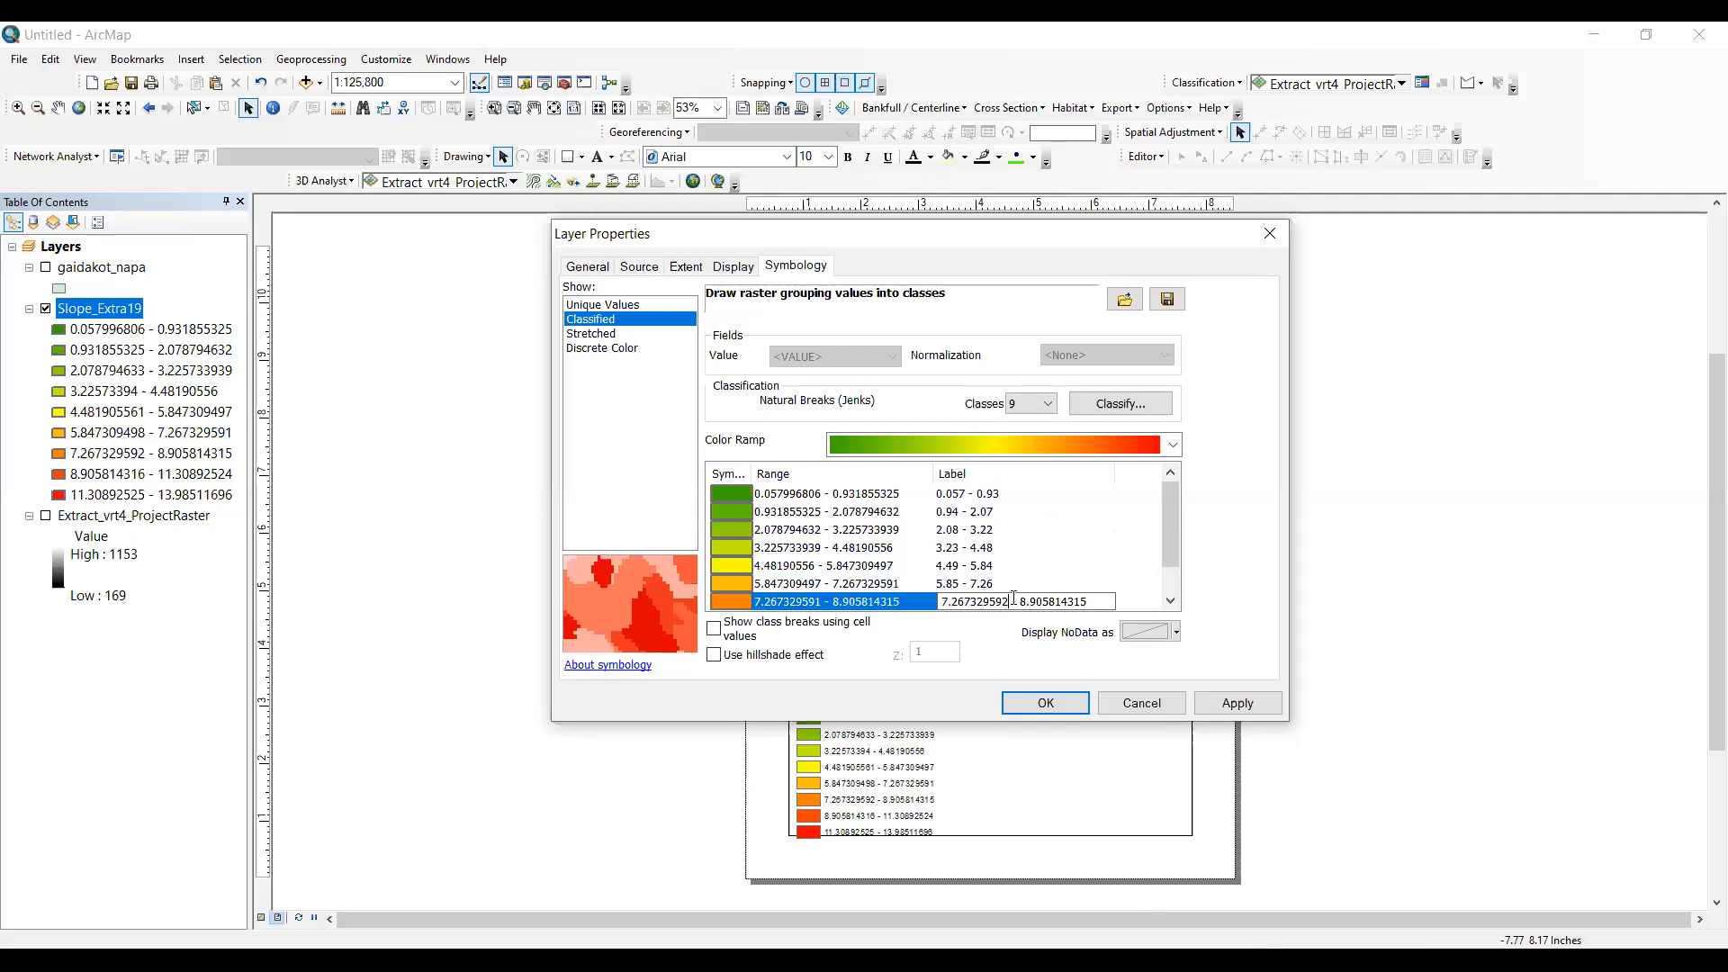
{"action": "key", "text": "BackSpace"}
{"action": "key", "text": "BackSpace"}
{"action": "key", "text": "BackSpace"}
{"action": "key", "text": "BackSpace"}
{"action": "key", "text": "BackSpace"}
{"action": "key", "text": "BackSpace"}
{"action": "key", "text": "BackSpace"}
{"action": "key", "text": "BackSpace"}
{"action": "type", "text": "7"}
{"action": "left_click", "coordinate": [1064, 600]}
{"action": "key", "text": "BackSpace"}
{"action": "key", "text": "BackSpace"}
{"action": "key", "text": "BackSpace"}
{"action": "key", "text": "BackSpace"}
{"action": "key", "text": "BackSpace"}
{"action": "key", "text": "BackSpace"}
{"action": "key", "text": "BackSpace"}
{"action": "left_click", "coordinate": [1047, 708]}
{"action": "left_click", "coordinate": [1046, 710]}
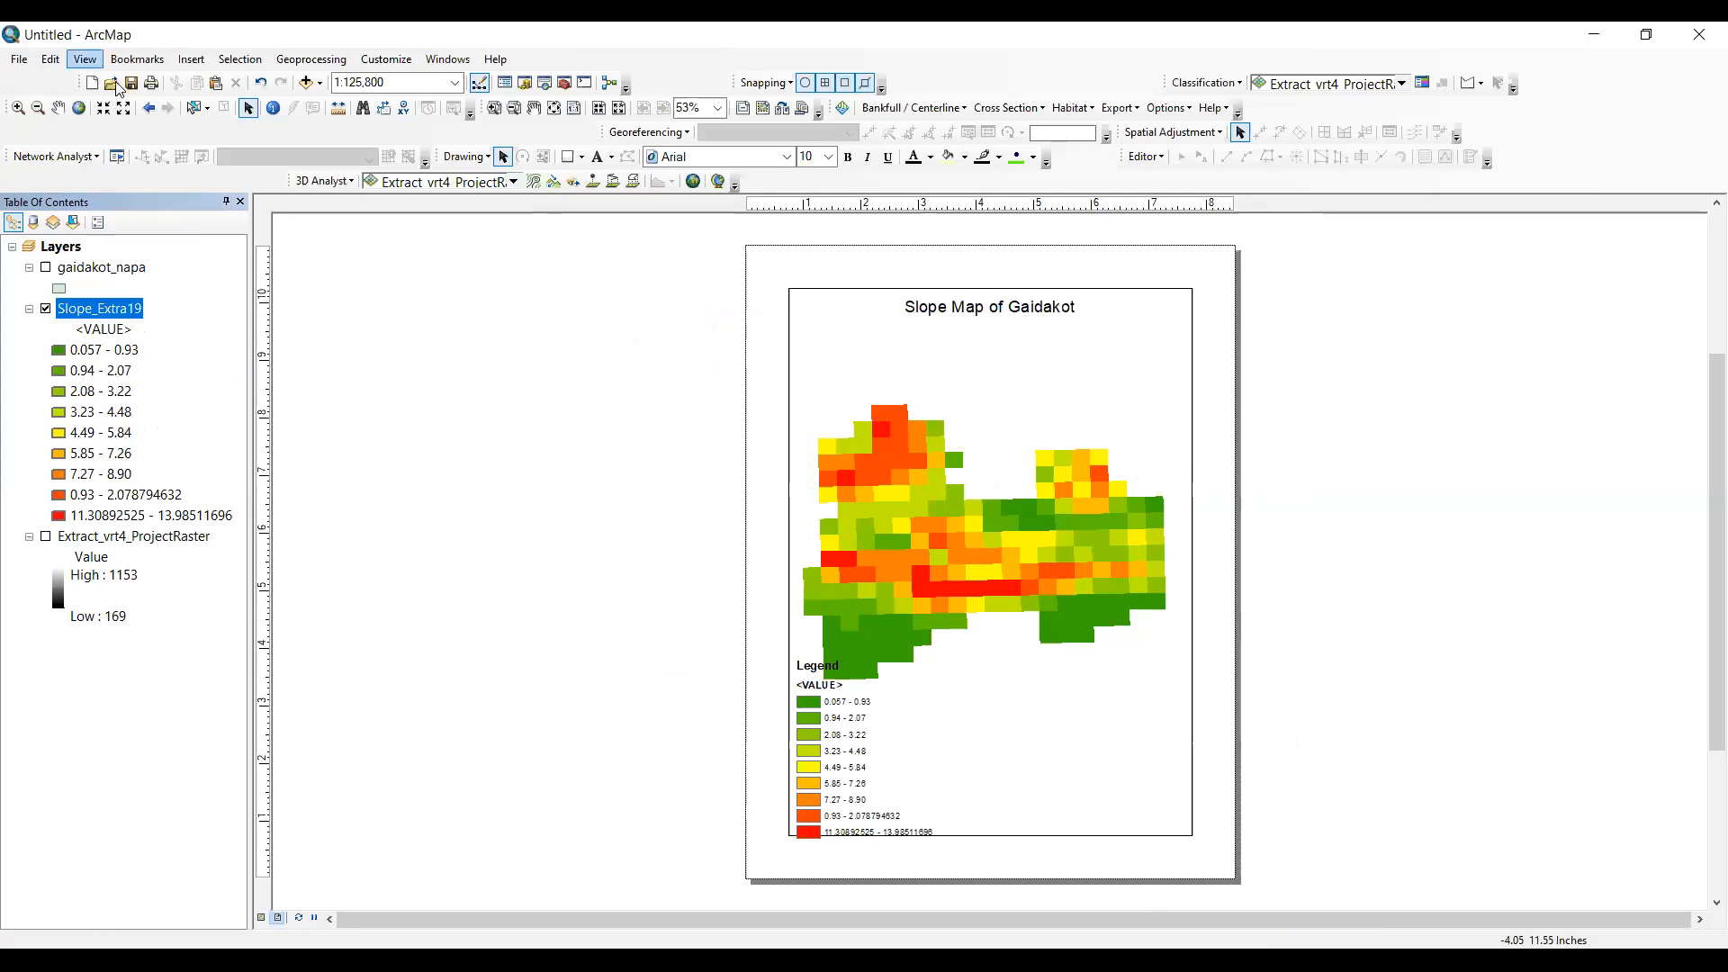
- Return to the data view and search the geoprocessing tools for "aspect"
{"action": "left_click", "coordinate": [85, 58]}
{"action": "key", "text": "Return"}
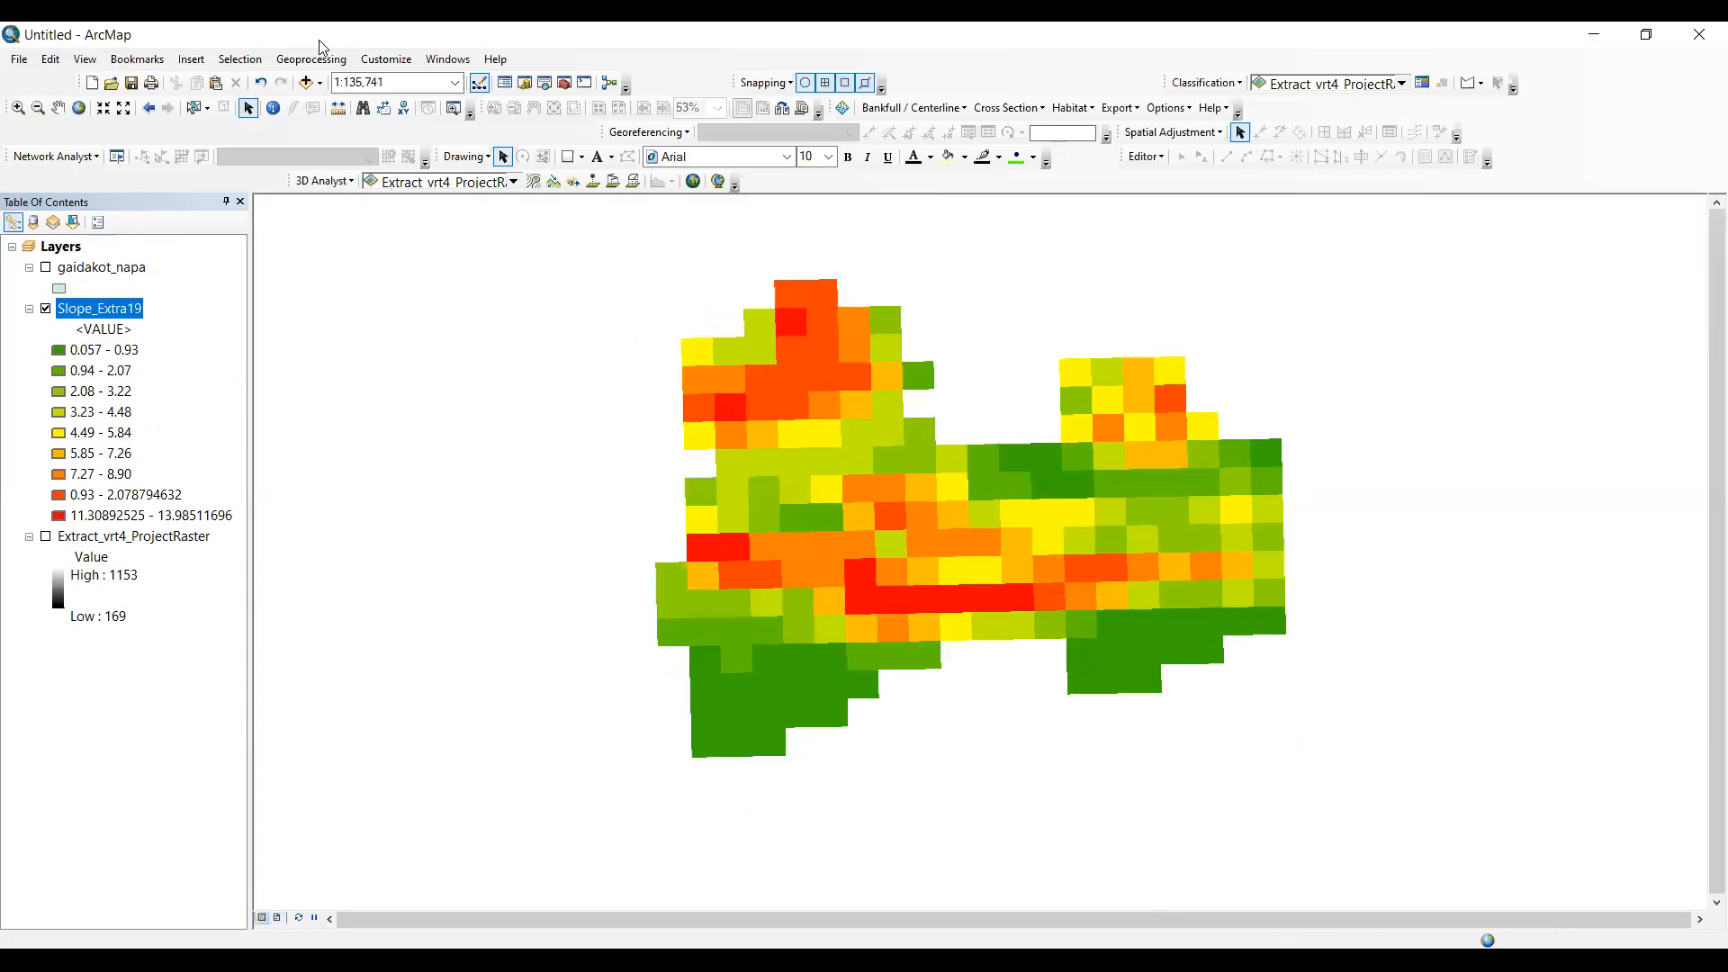
{"action": "left_click", "coordinate": [447, 59]}
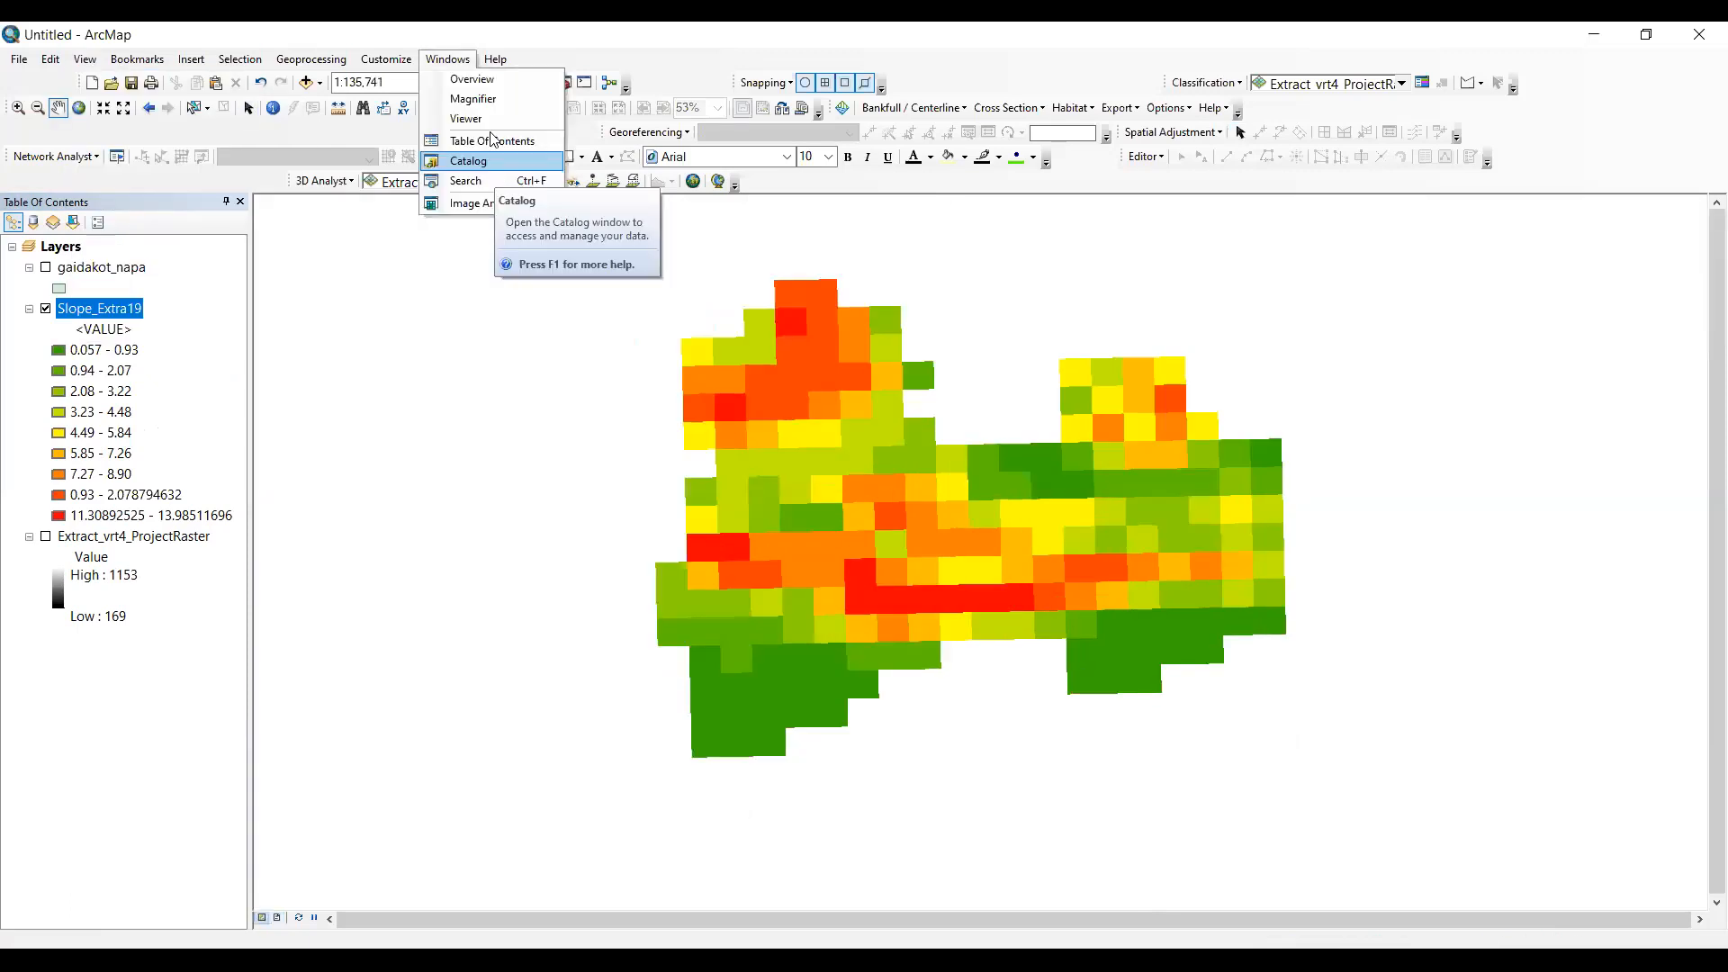
{"action": "left_click", "coordinate": [493, 181]}
{"action": "type", "text": "aspect"}
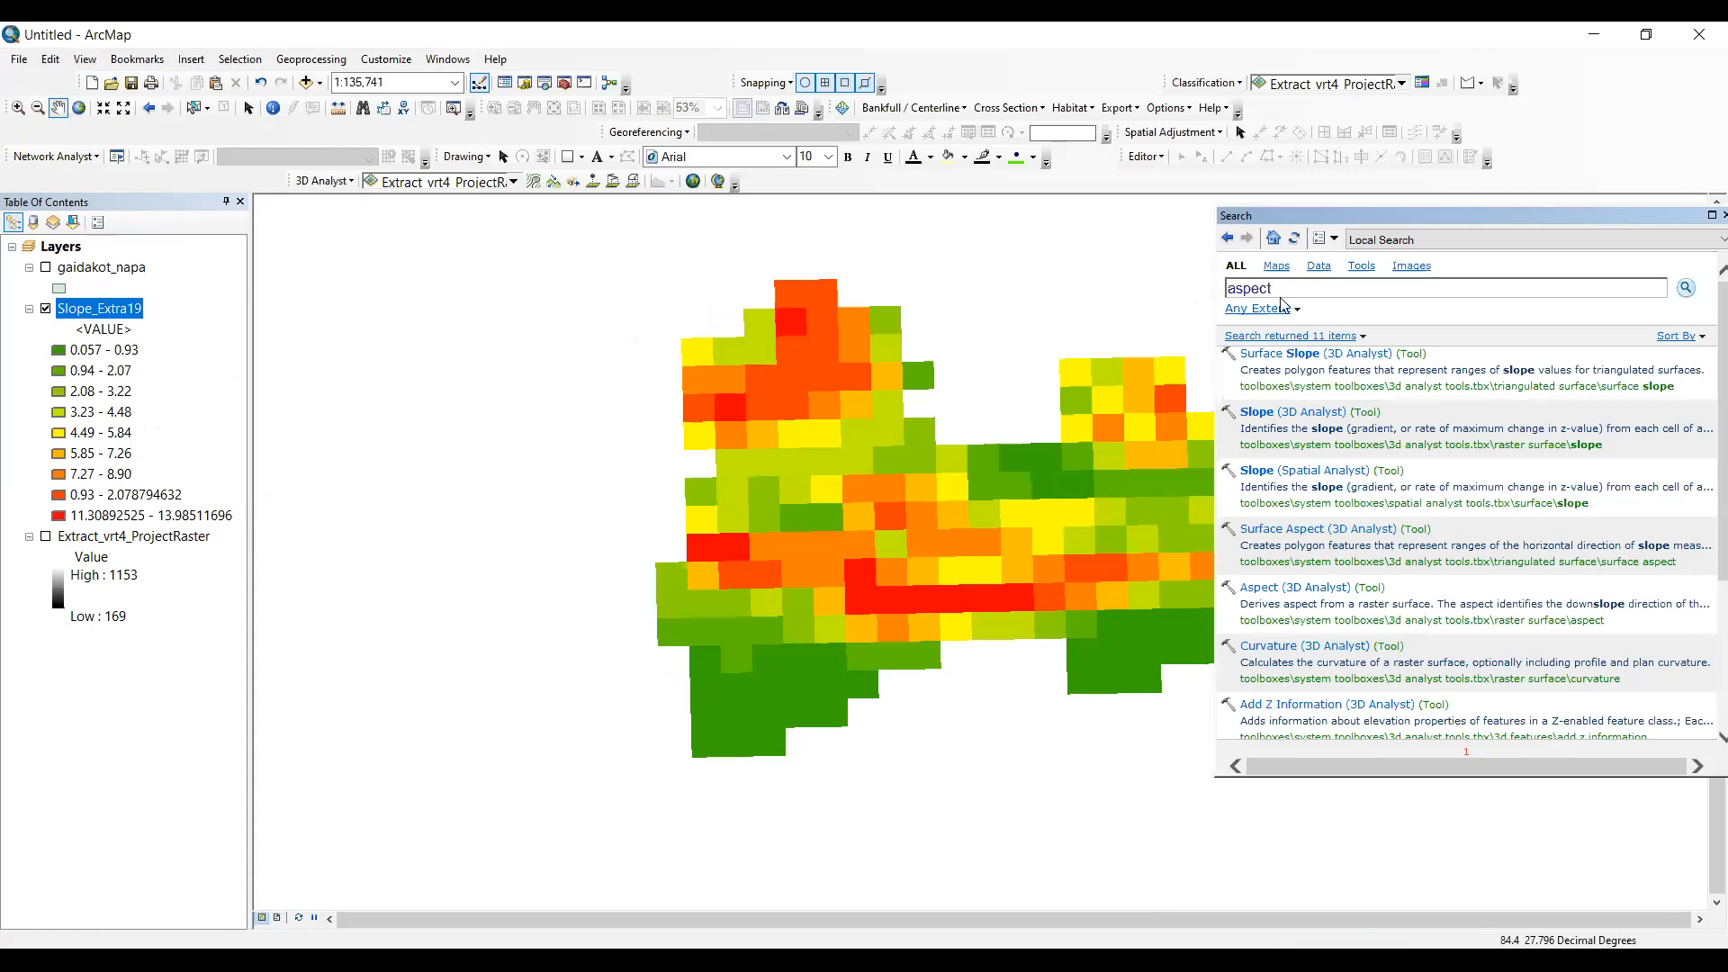
{"action": "key", "text": "Return"}
- Run the Spatial Analyst Aspect tool on Extract_vrt4_ProjectRaster with the default output raster, and close the tool search
{"action": "left_click", "coordinate": [1342, 412]}
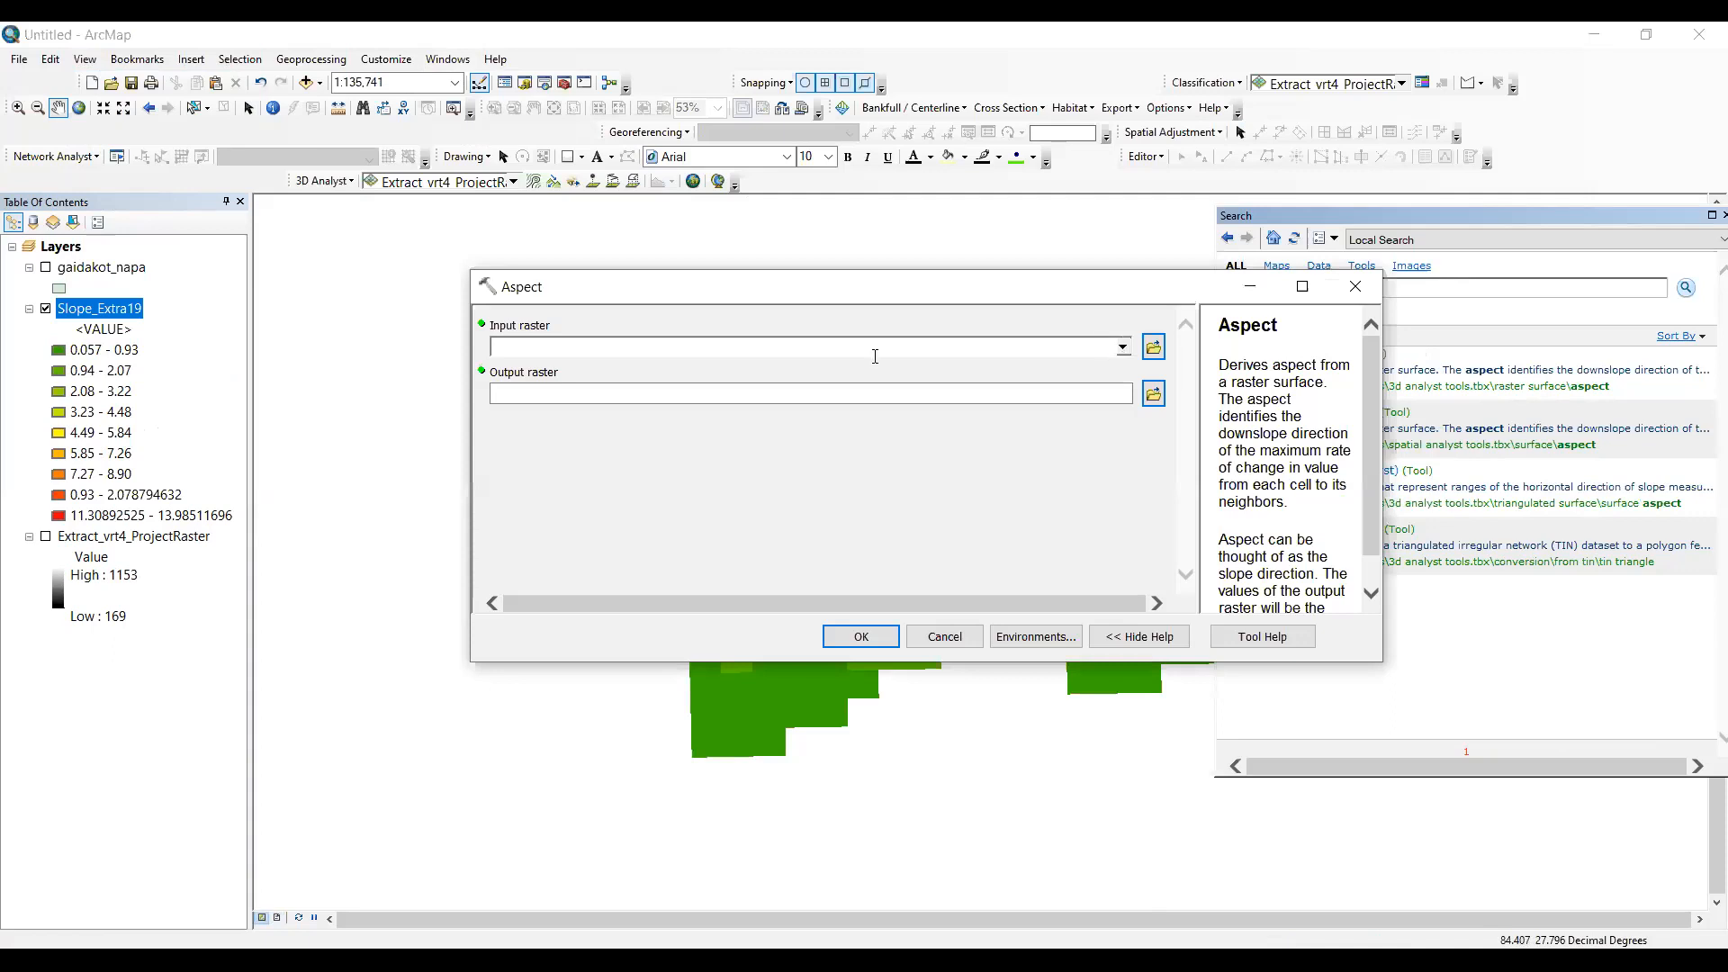
{"action": "left_click", "coordinate": [875, 356]}
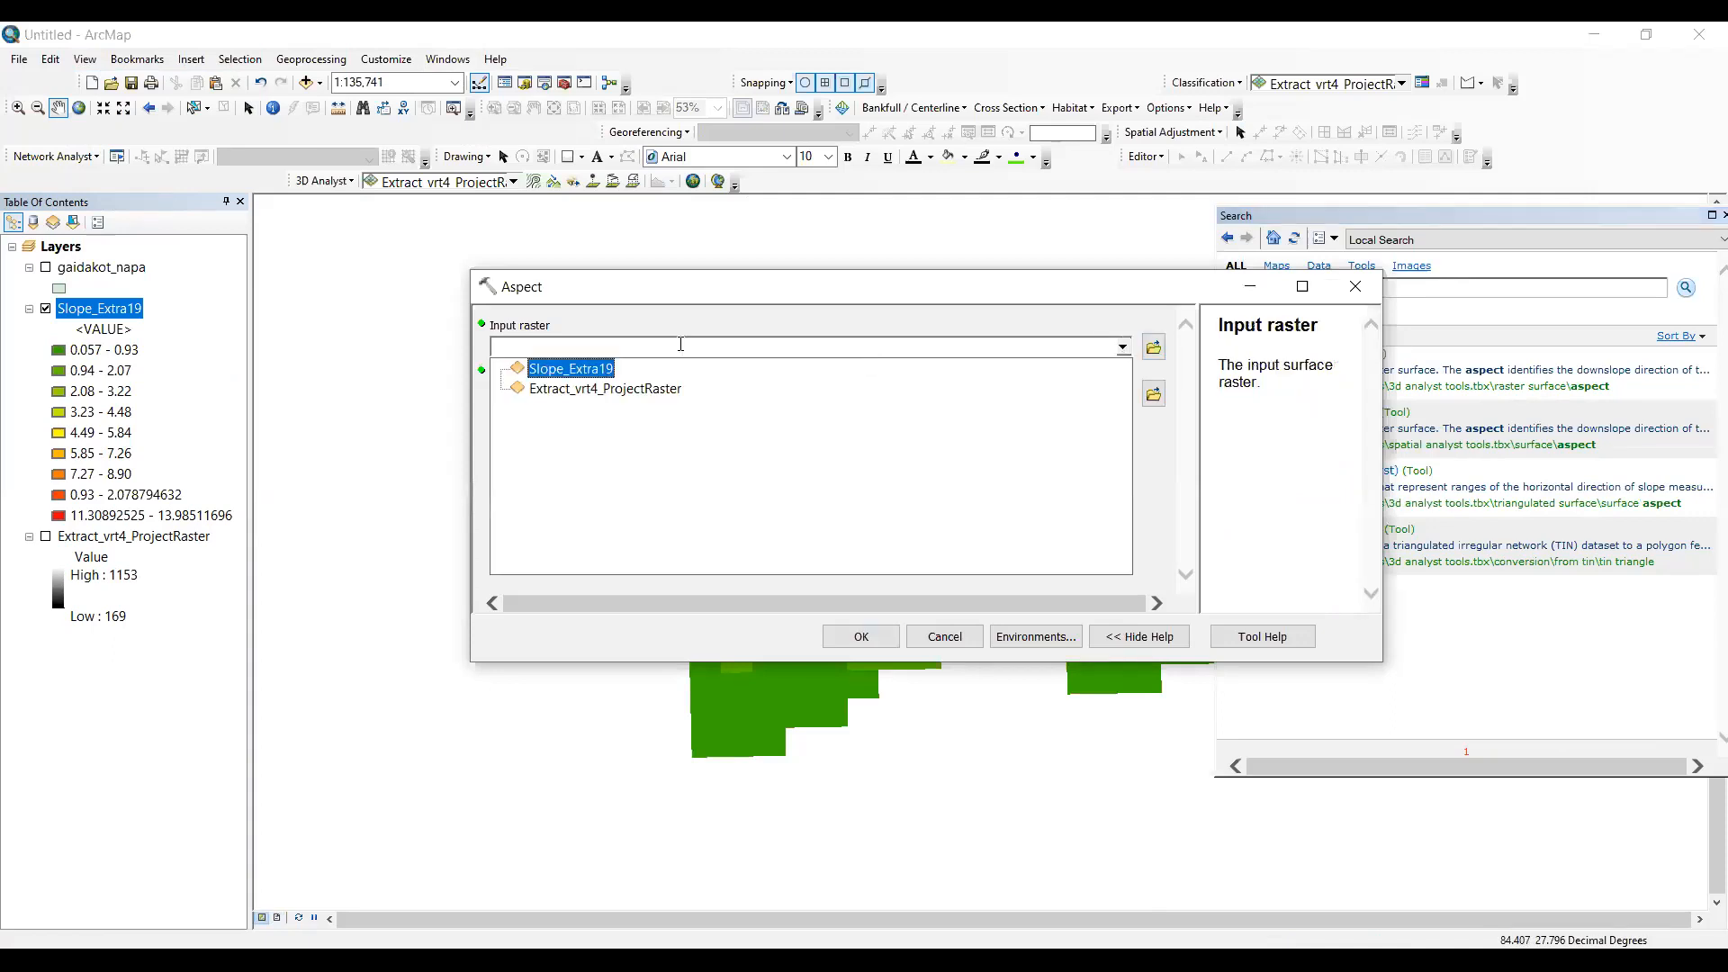
{"action": "left_click", "coordinate": [559, 388]}
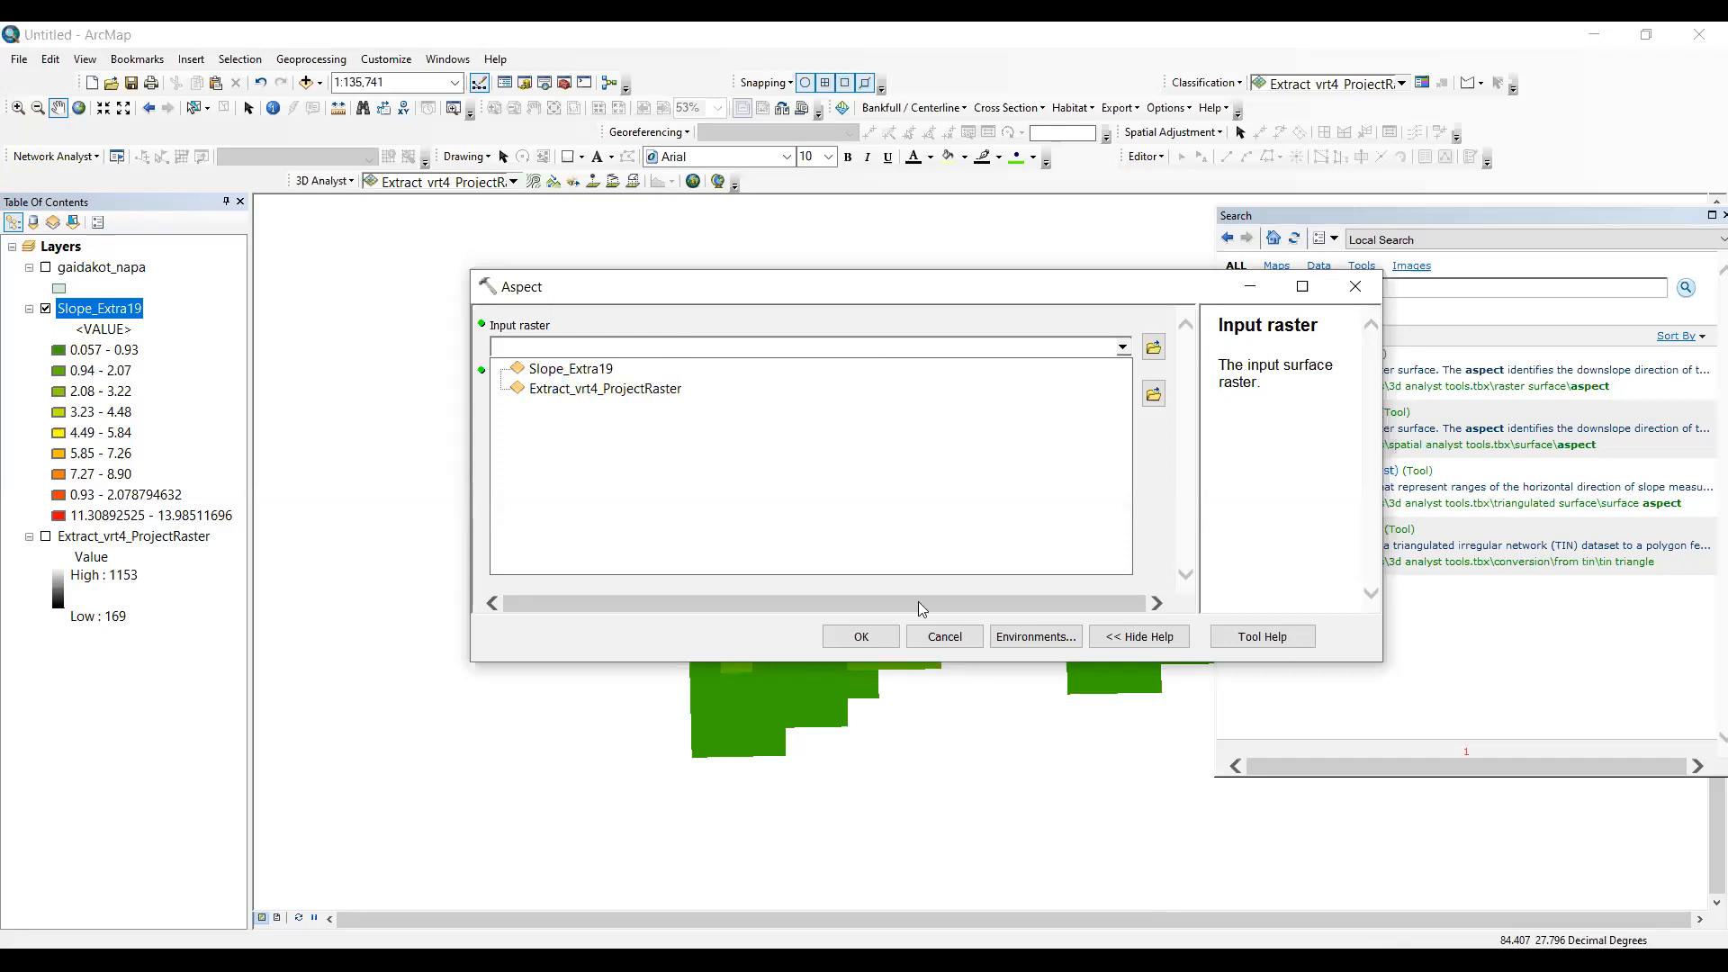
{"action": "left_click", "coordinate": [882, 630]}
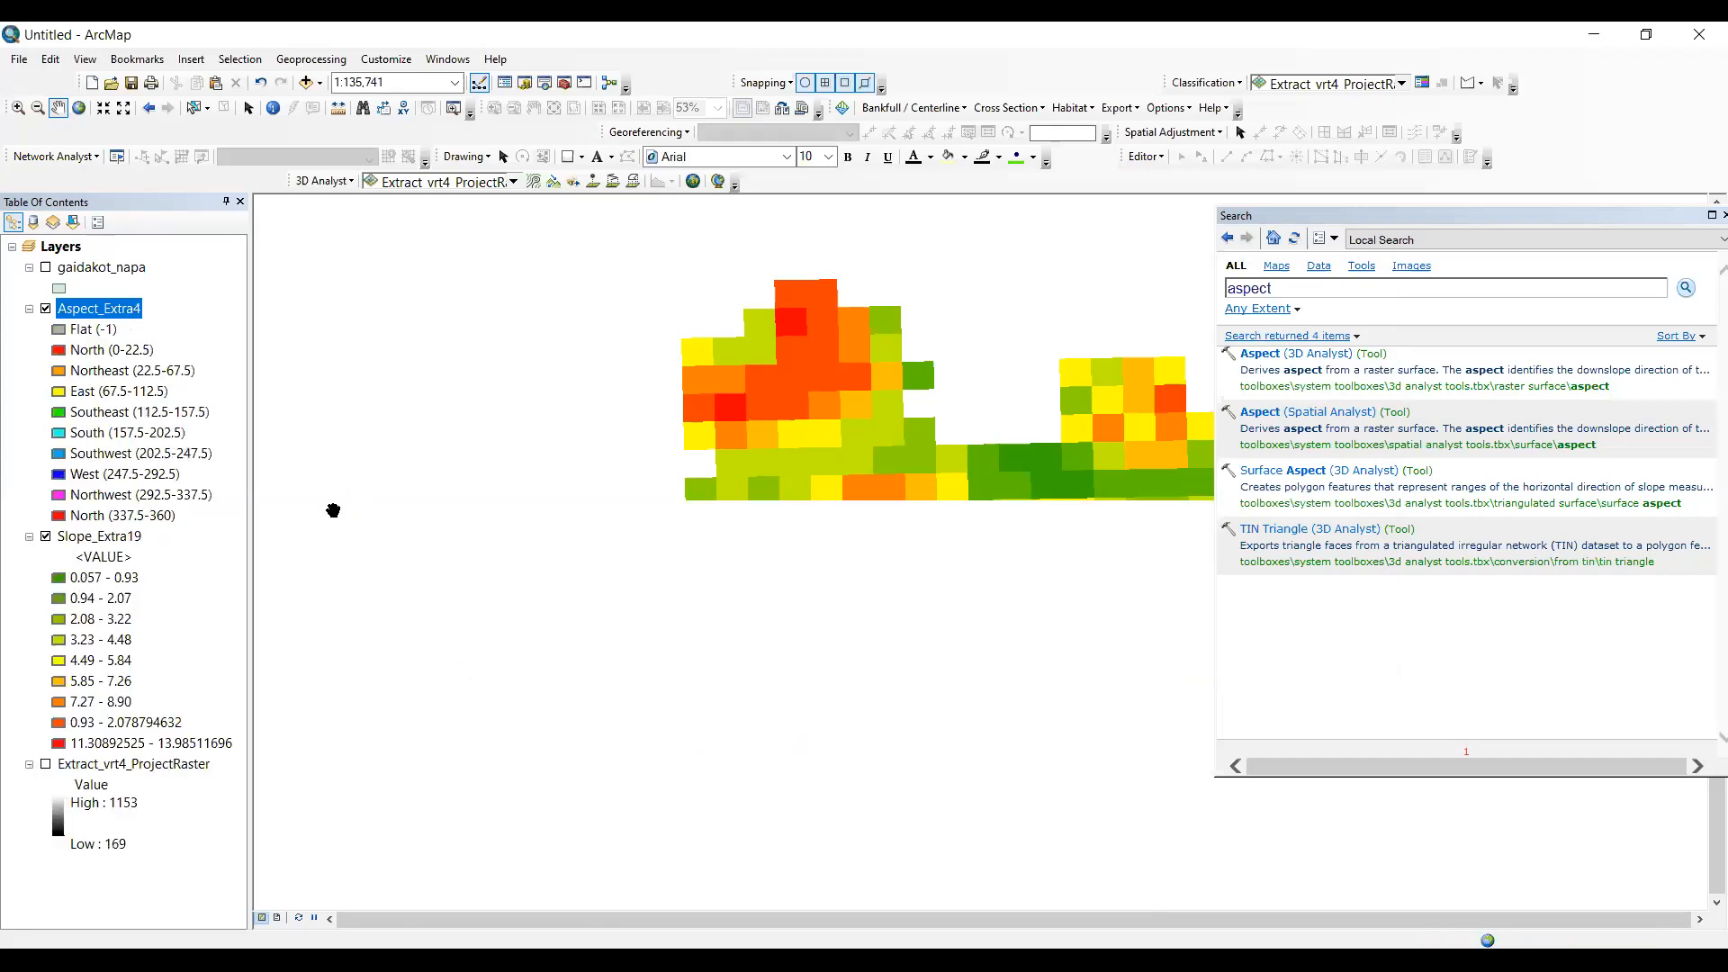
{"action": "left_click", "coordinate": [1723, 215]}
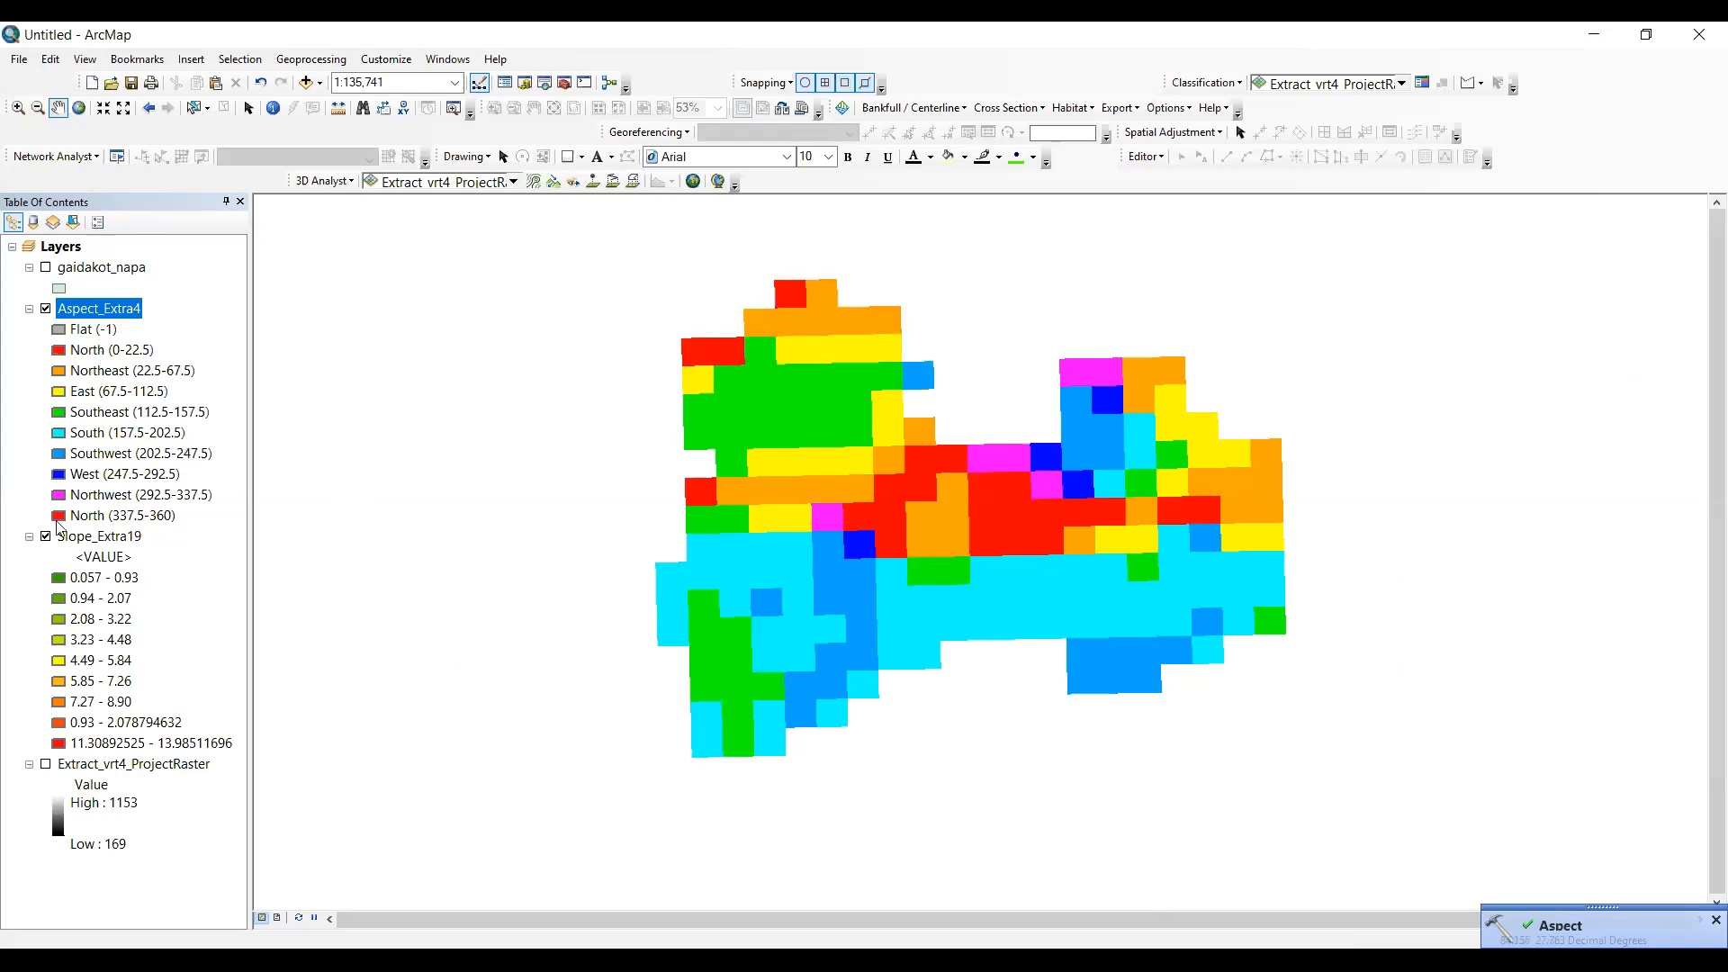
- Hide the Slope_Extra19 layer and switch to the page layout
{"action": "left_click", "coordinate": [46, 536]}
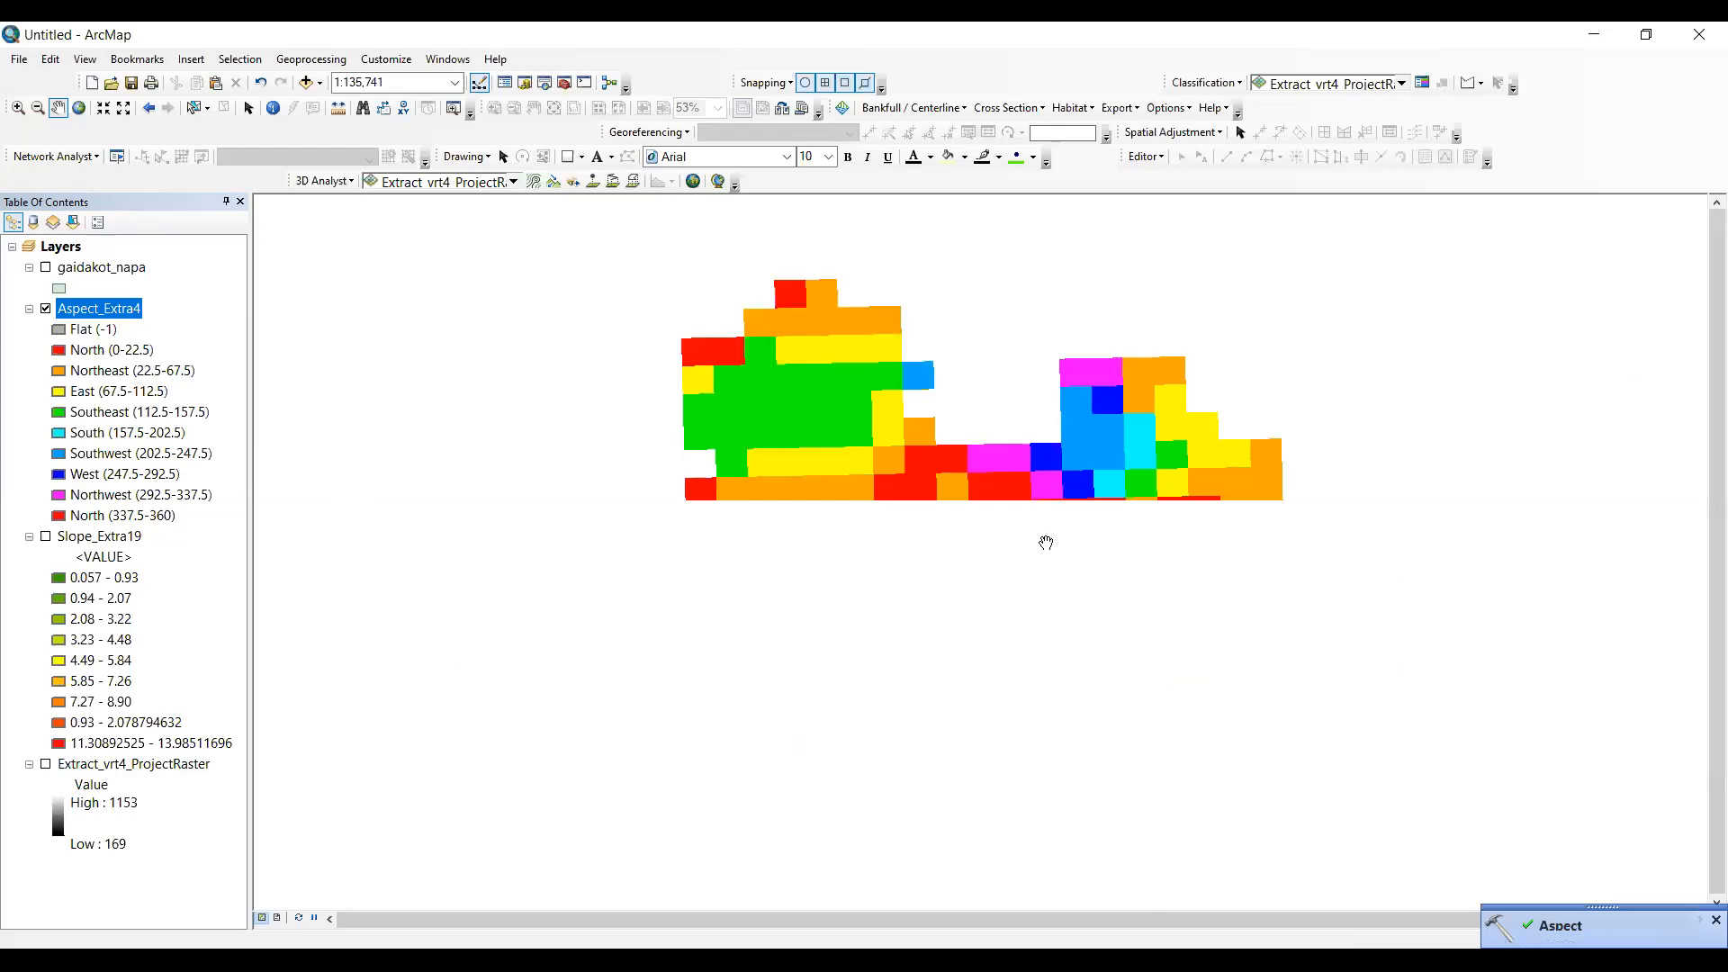
{"action": "left_click", "coordinate": [84, 60]}
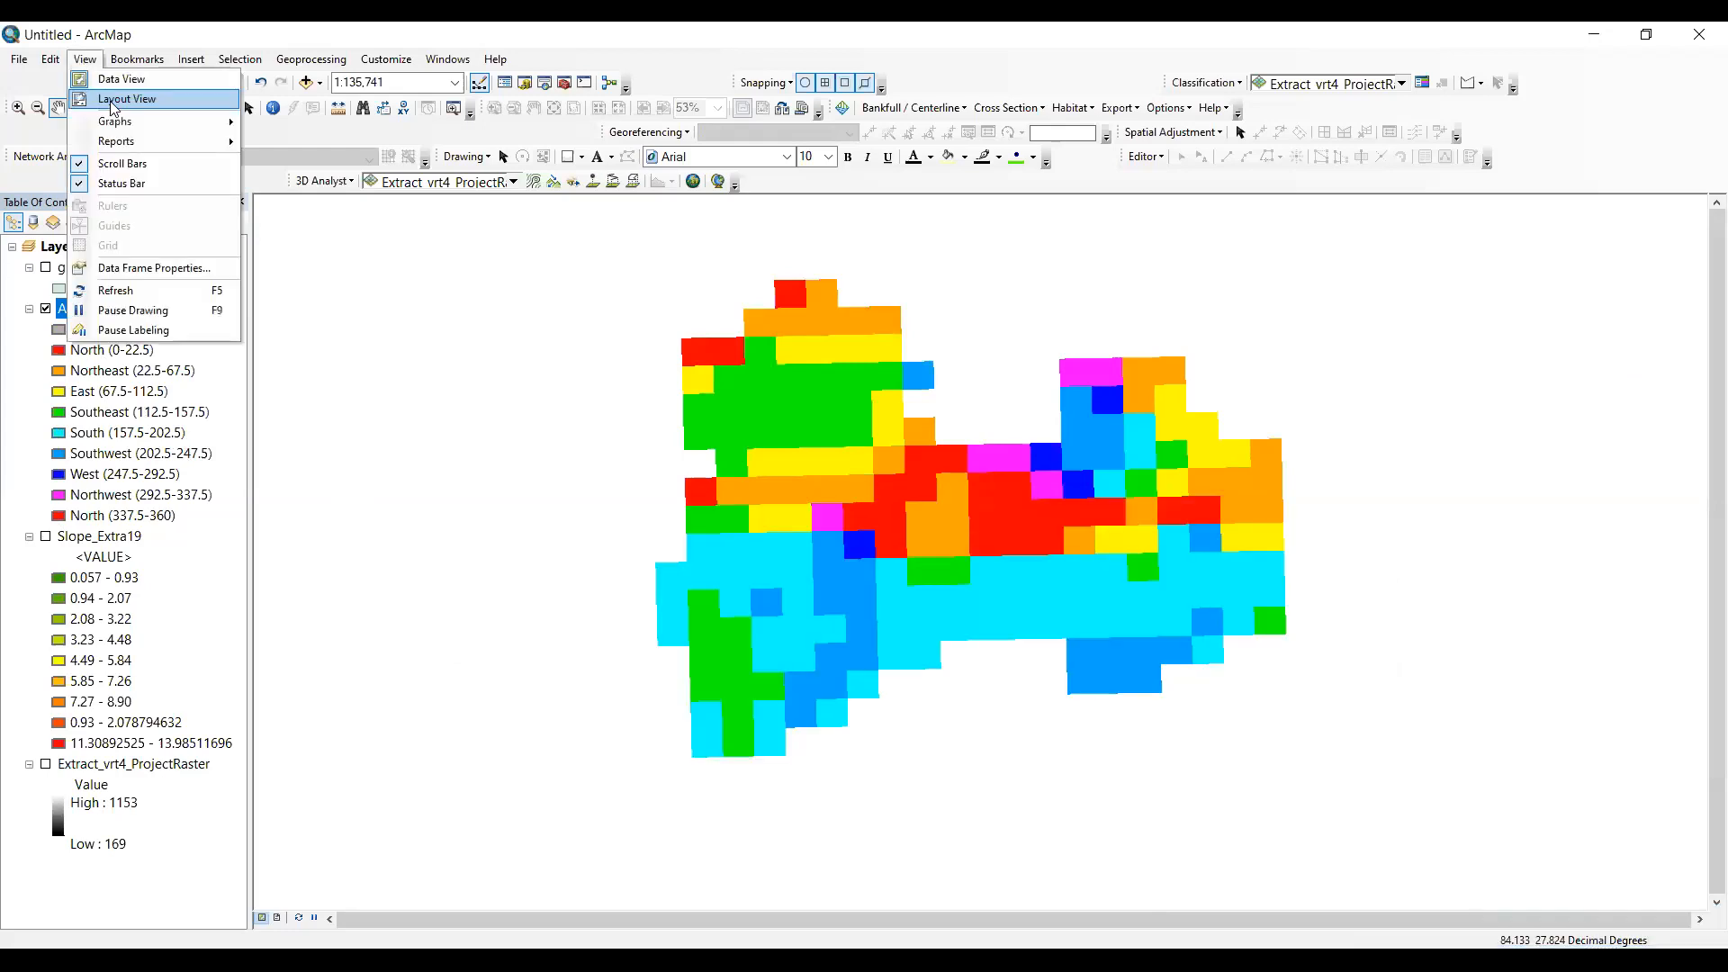
{"action": "left_click", "coordinate": [96, 392]}
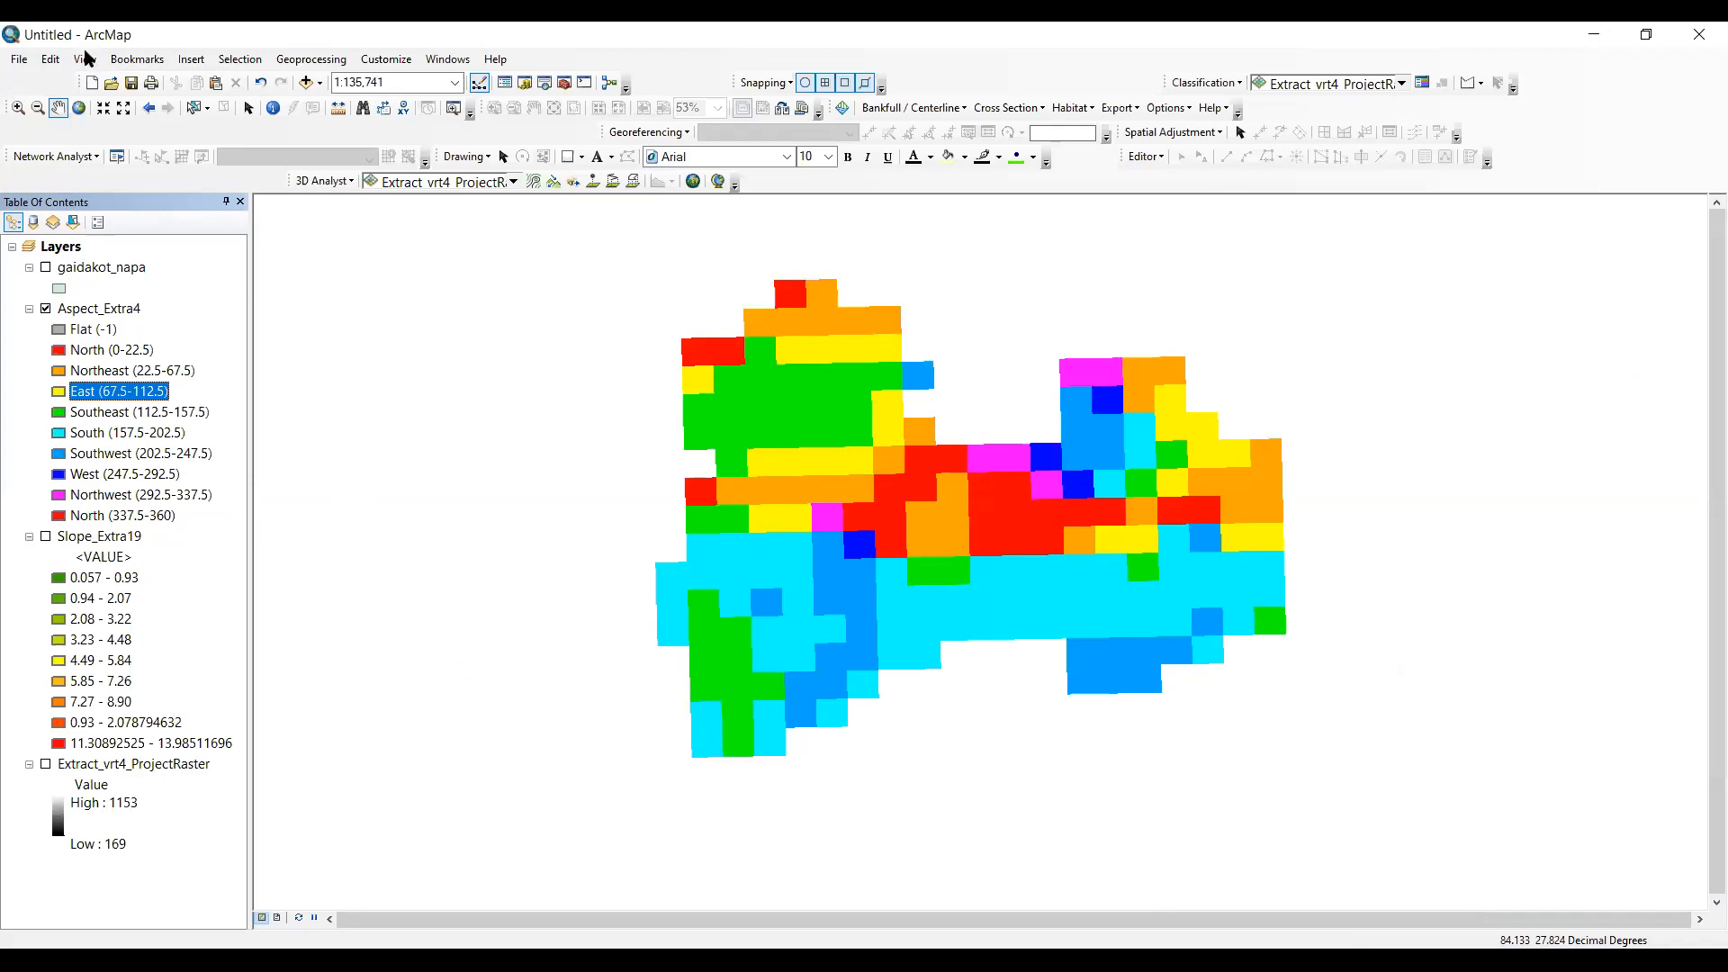
{"action": "left_click", "coordinate": [125, 60]}
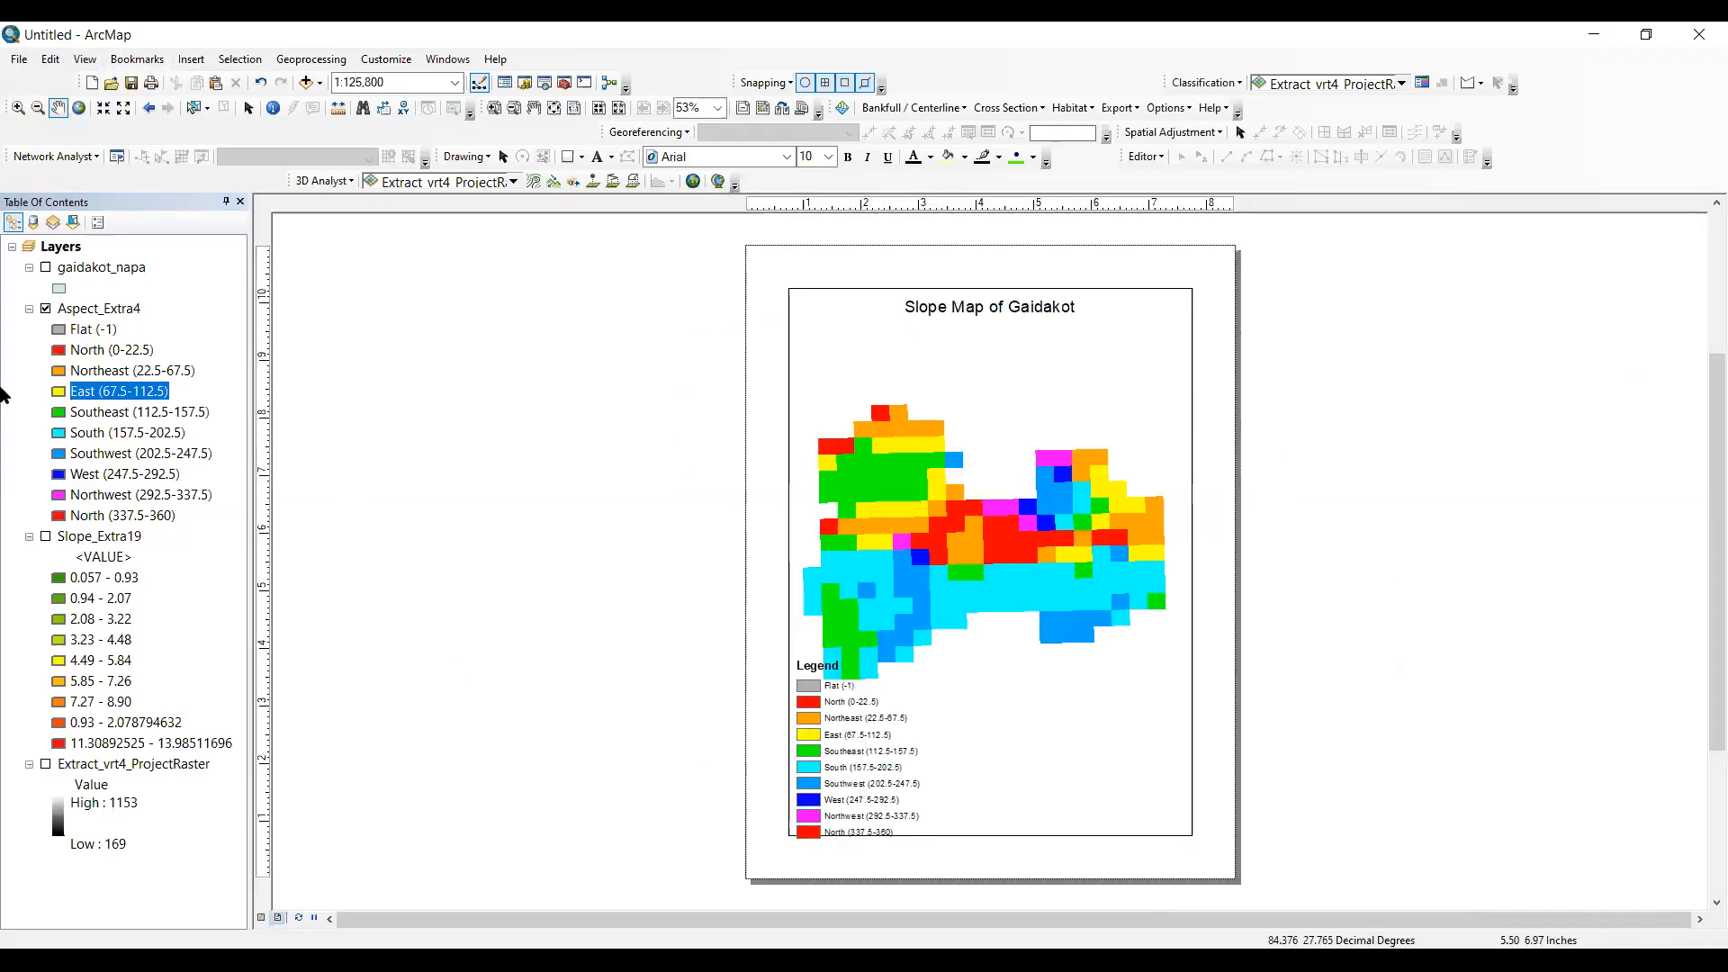
- Change the map title on the layout page to "Aspect Map of Gaidakot"
{"action": "left_click", "coordinate": [249, 108]}
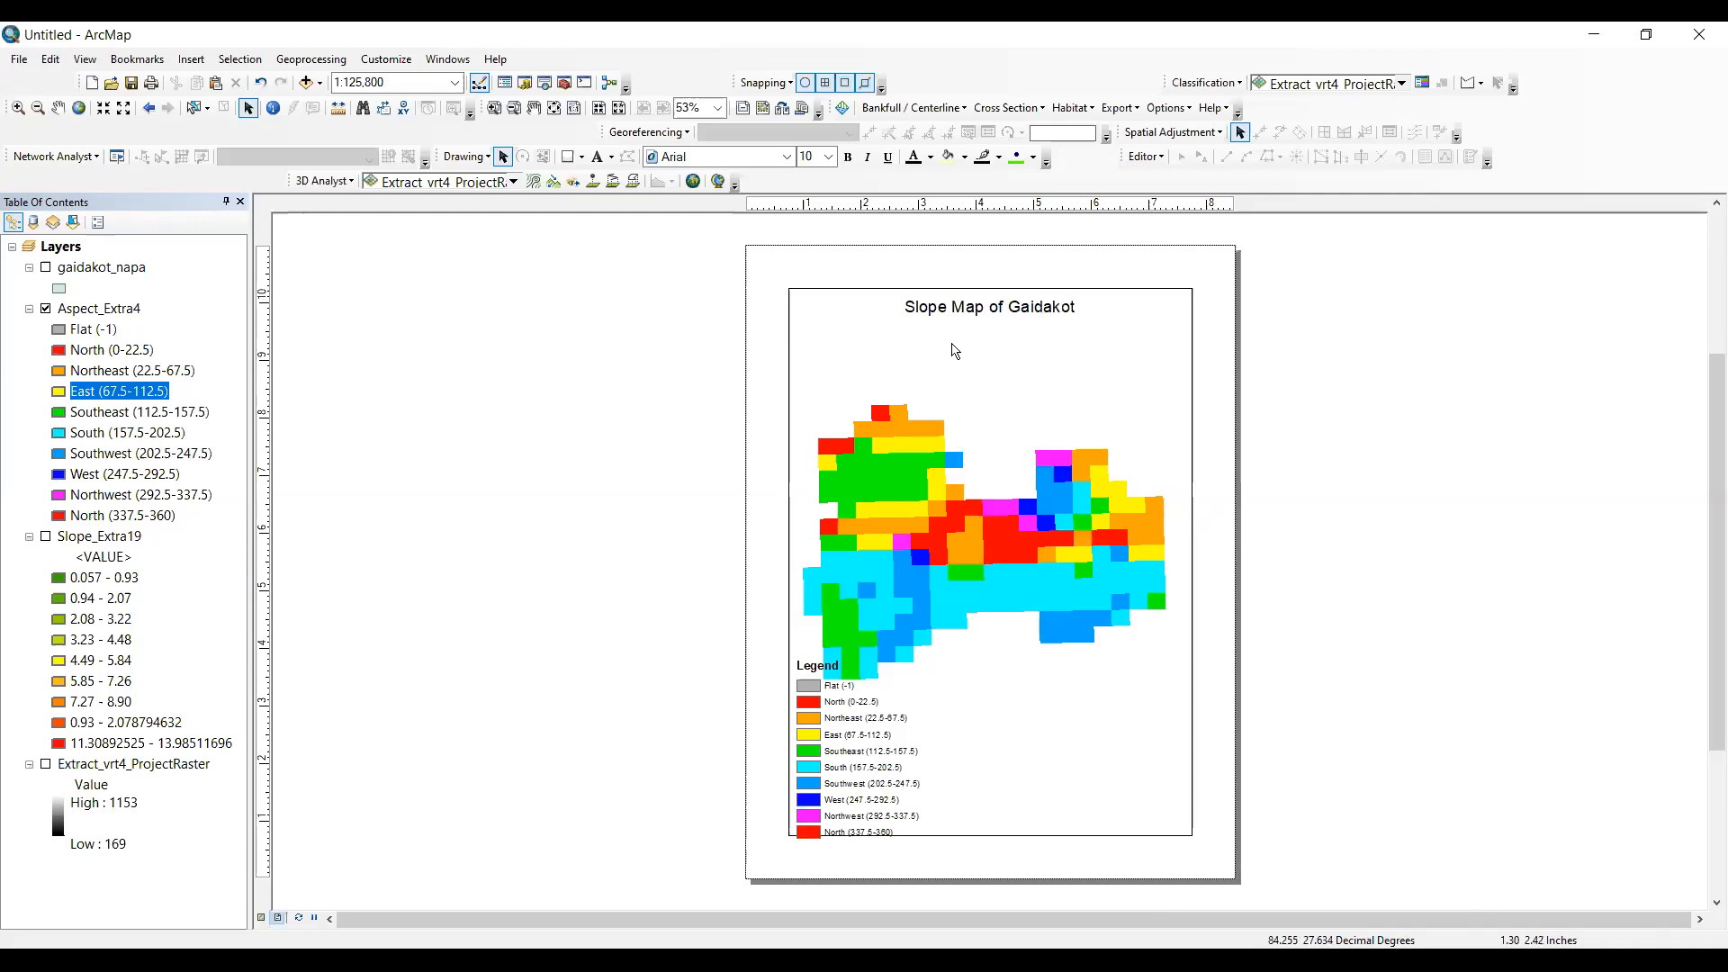
{"action": "left_click", "coordinate": [949, 308]}
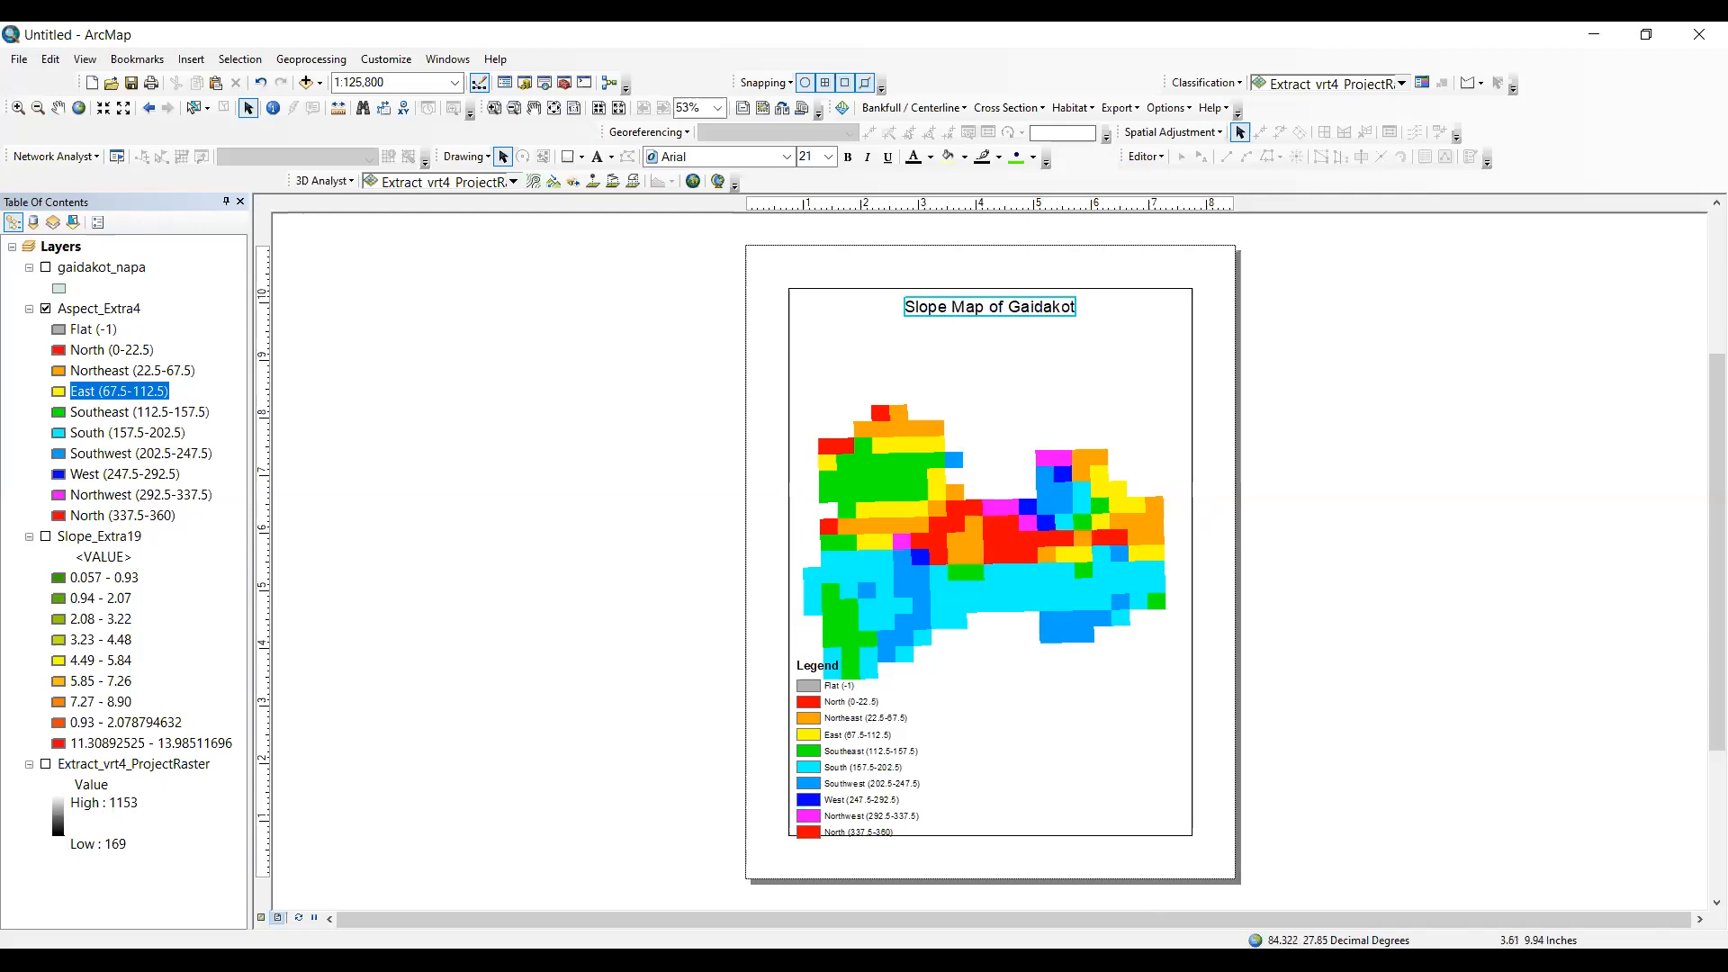
{"action": "type", "text": "Aspect a"}
{"action": "key", "text": "BackSpace"}
{"action": "type", "text": "Ma"}
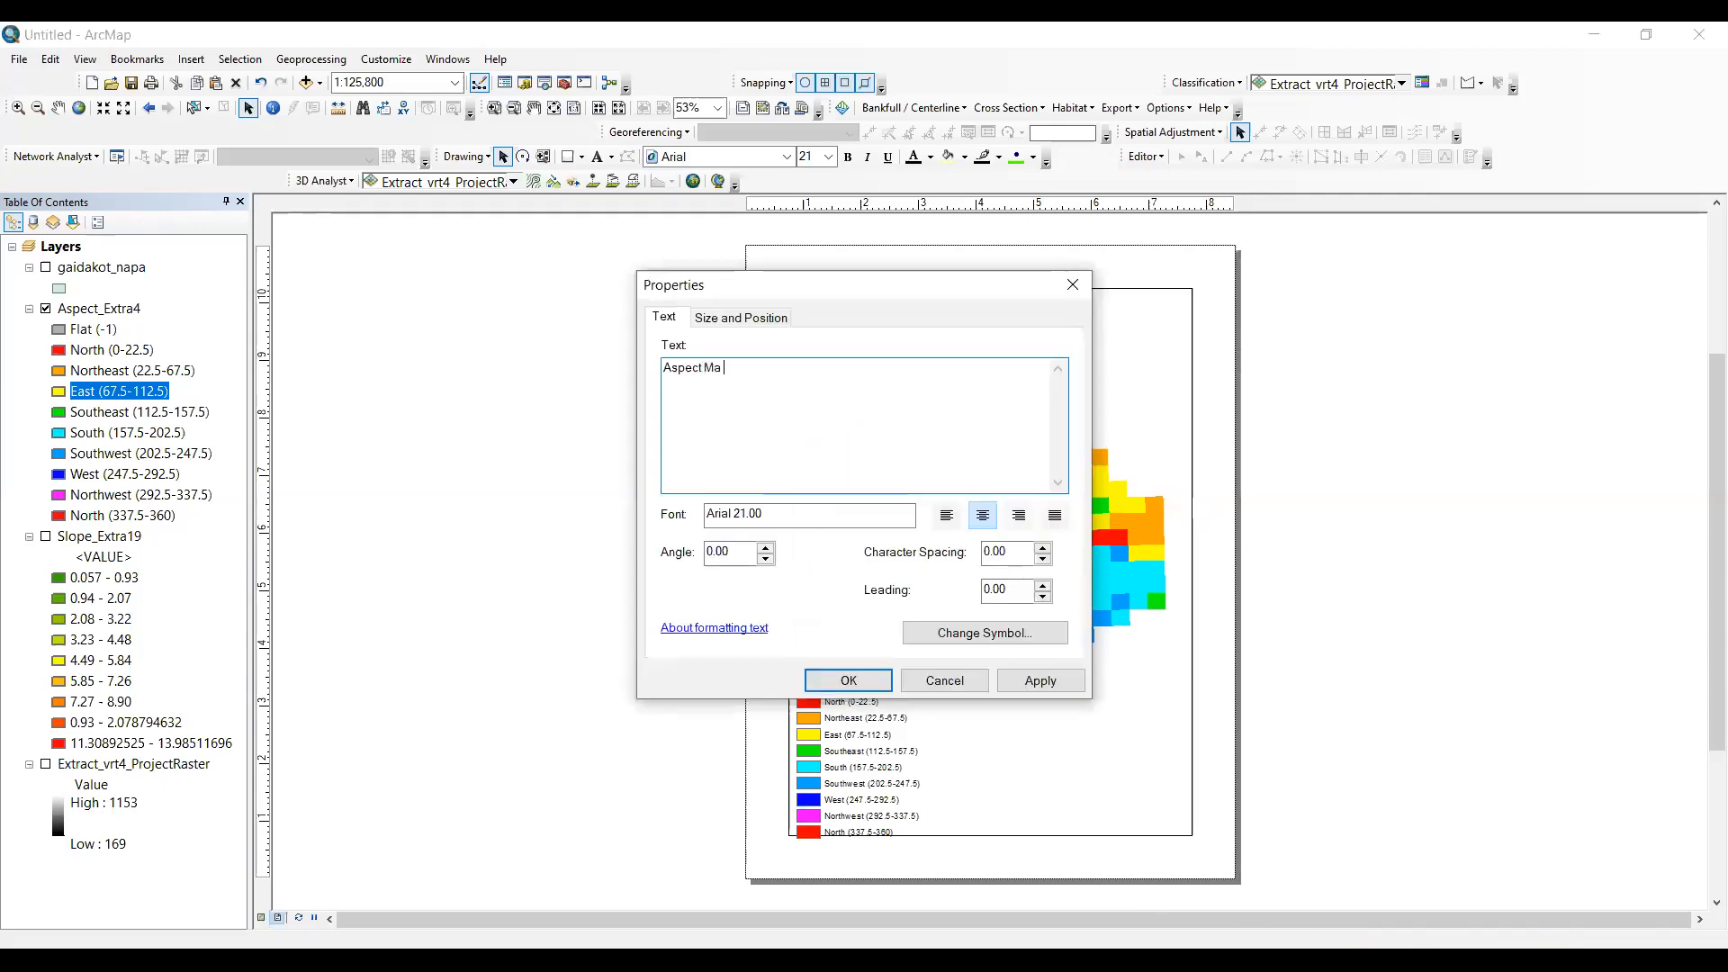
{"action": "key", "text": "BackSpace"}
{"action": "type", "text": "p of Gaidakot"}
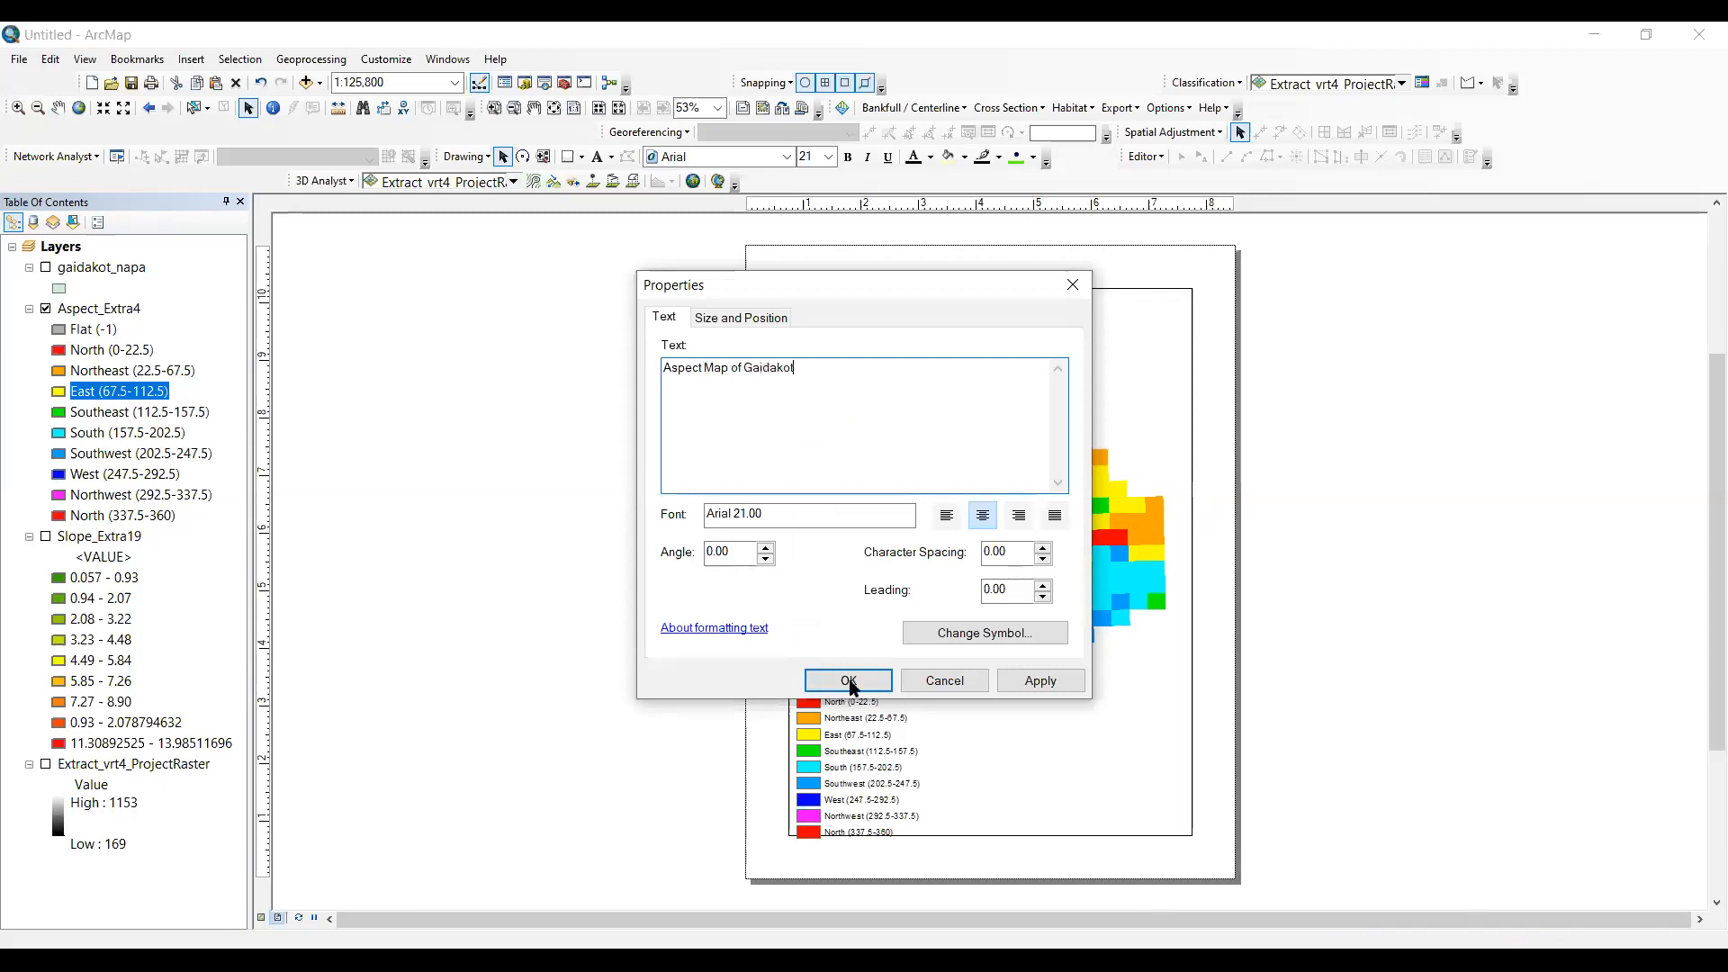
{"action": "left_click", "coordinate": [848, 682]}
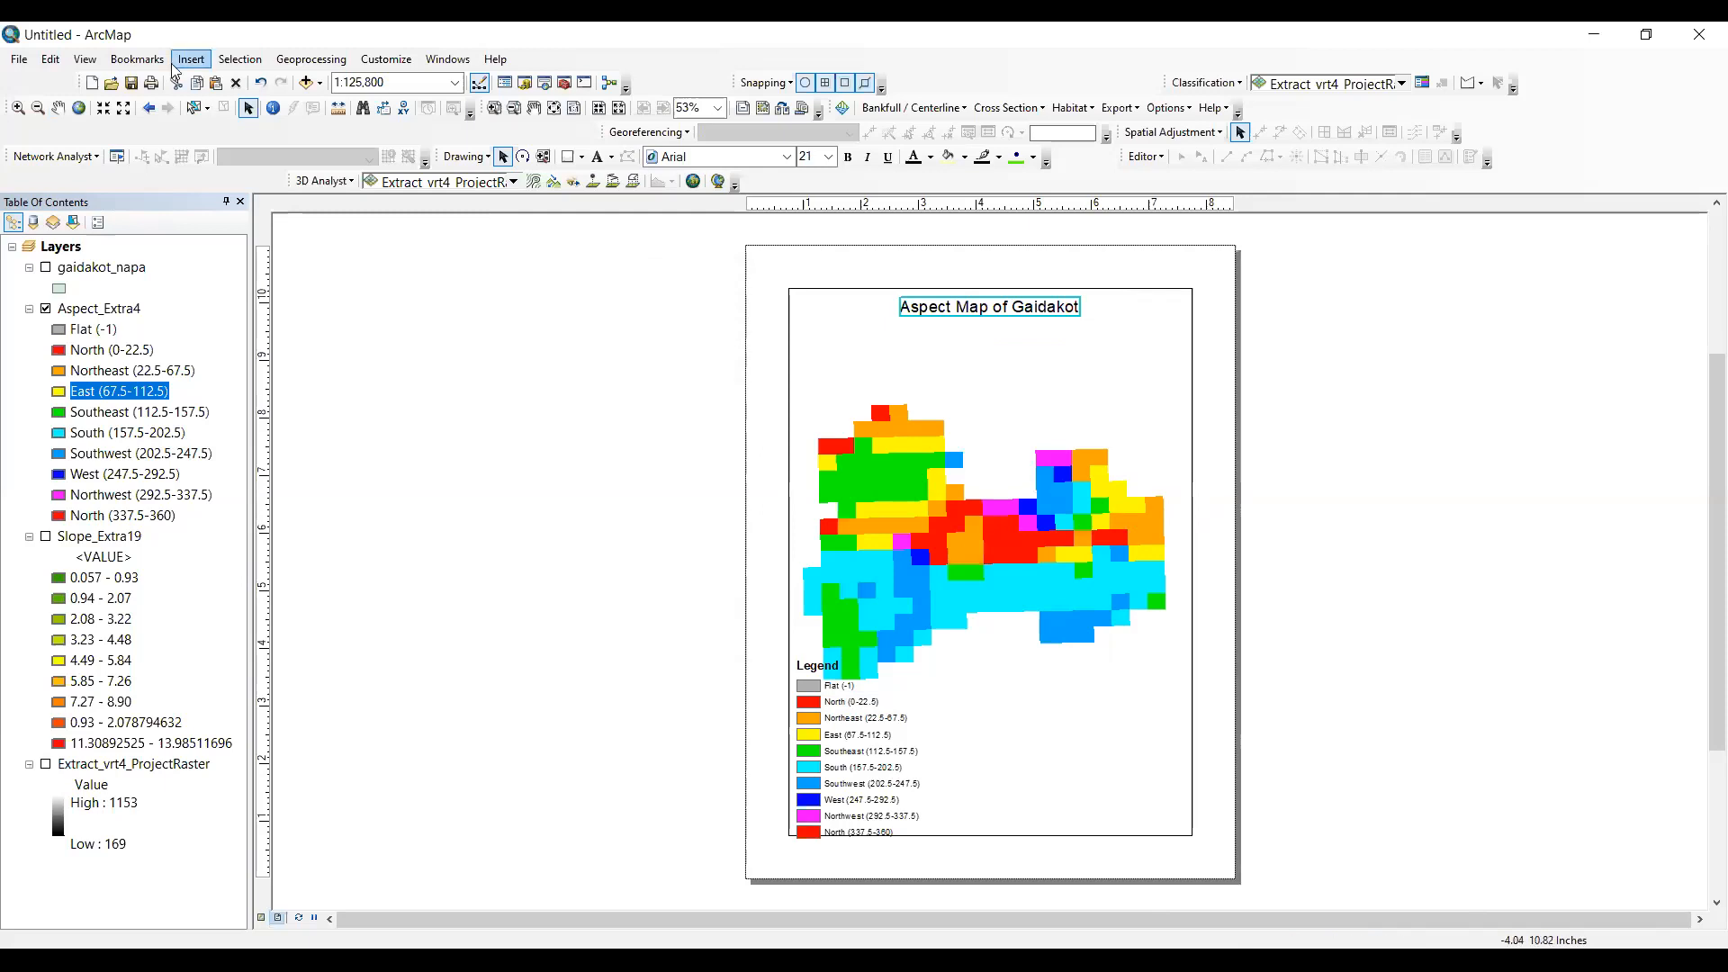
- Return to the data view and search the geoprocessing tools for "curvature"
{"action": "left_click", "coordinate": [87, 59]}
{"action": "left_click", "coordinate": [133, 98]}
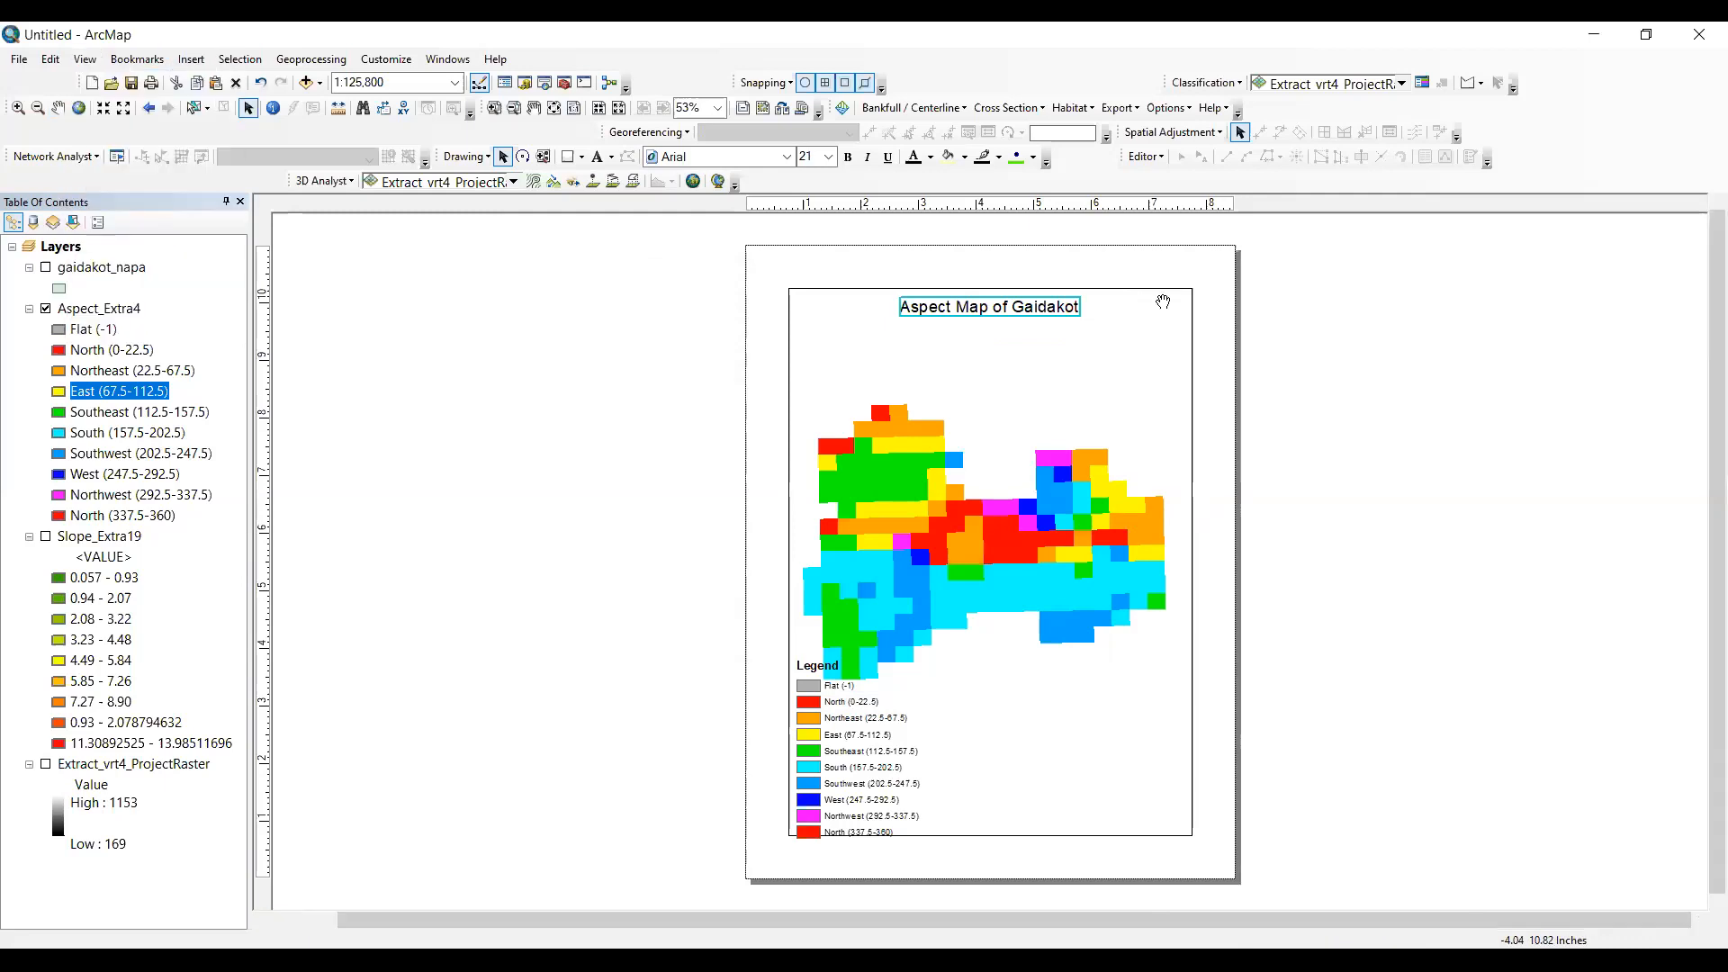
{"action": "left_click", "coordinate": [391, 62]}
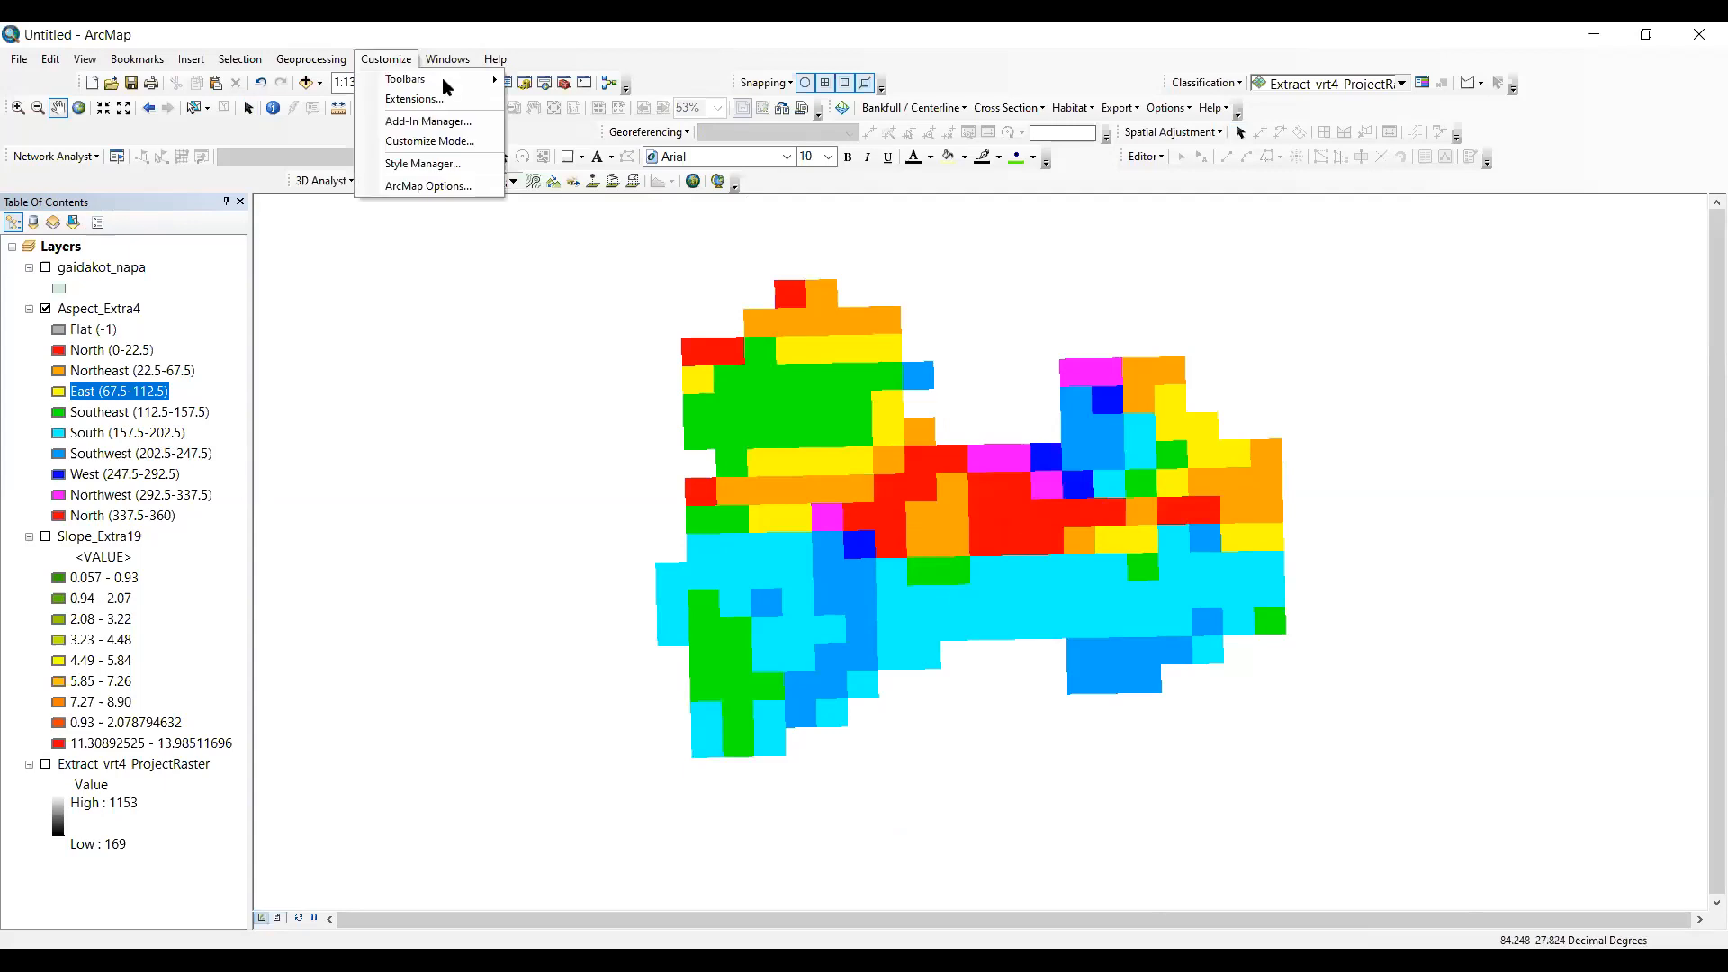
{"action": "key", "text": "Right"}
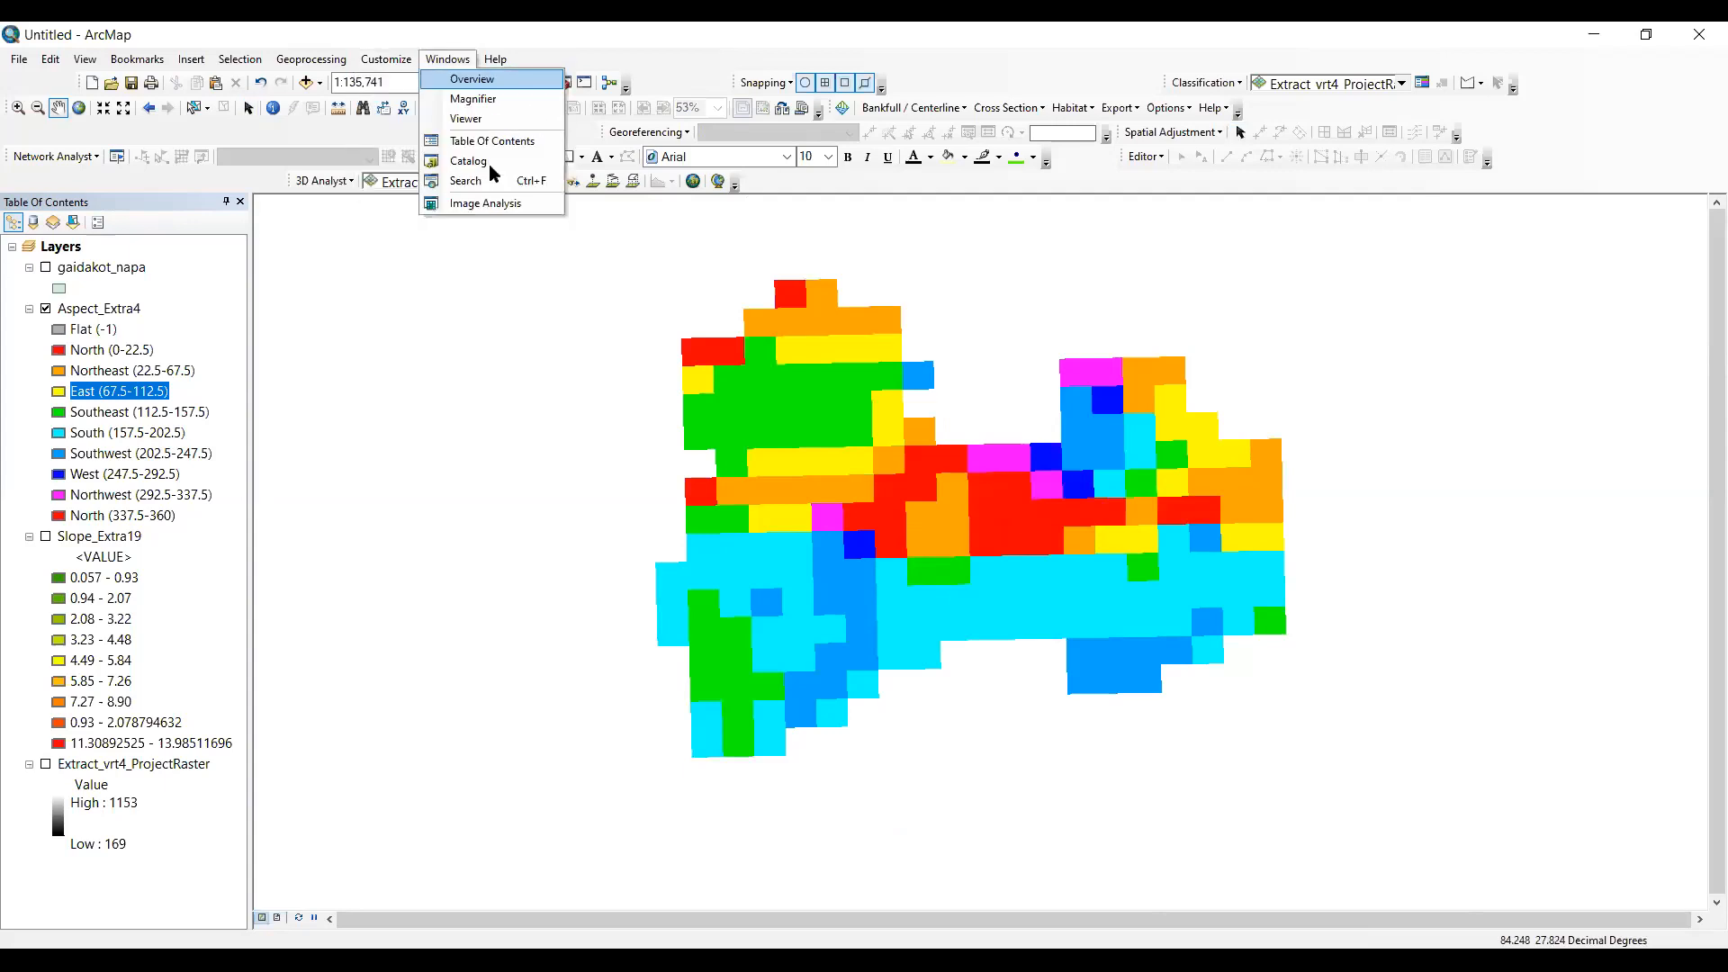
{"action": "key", "text": "ctrl+f"}
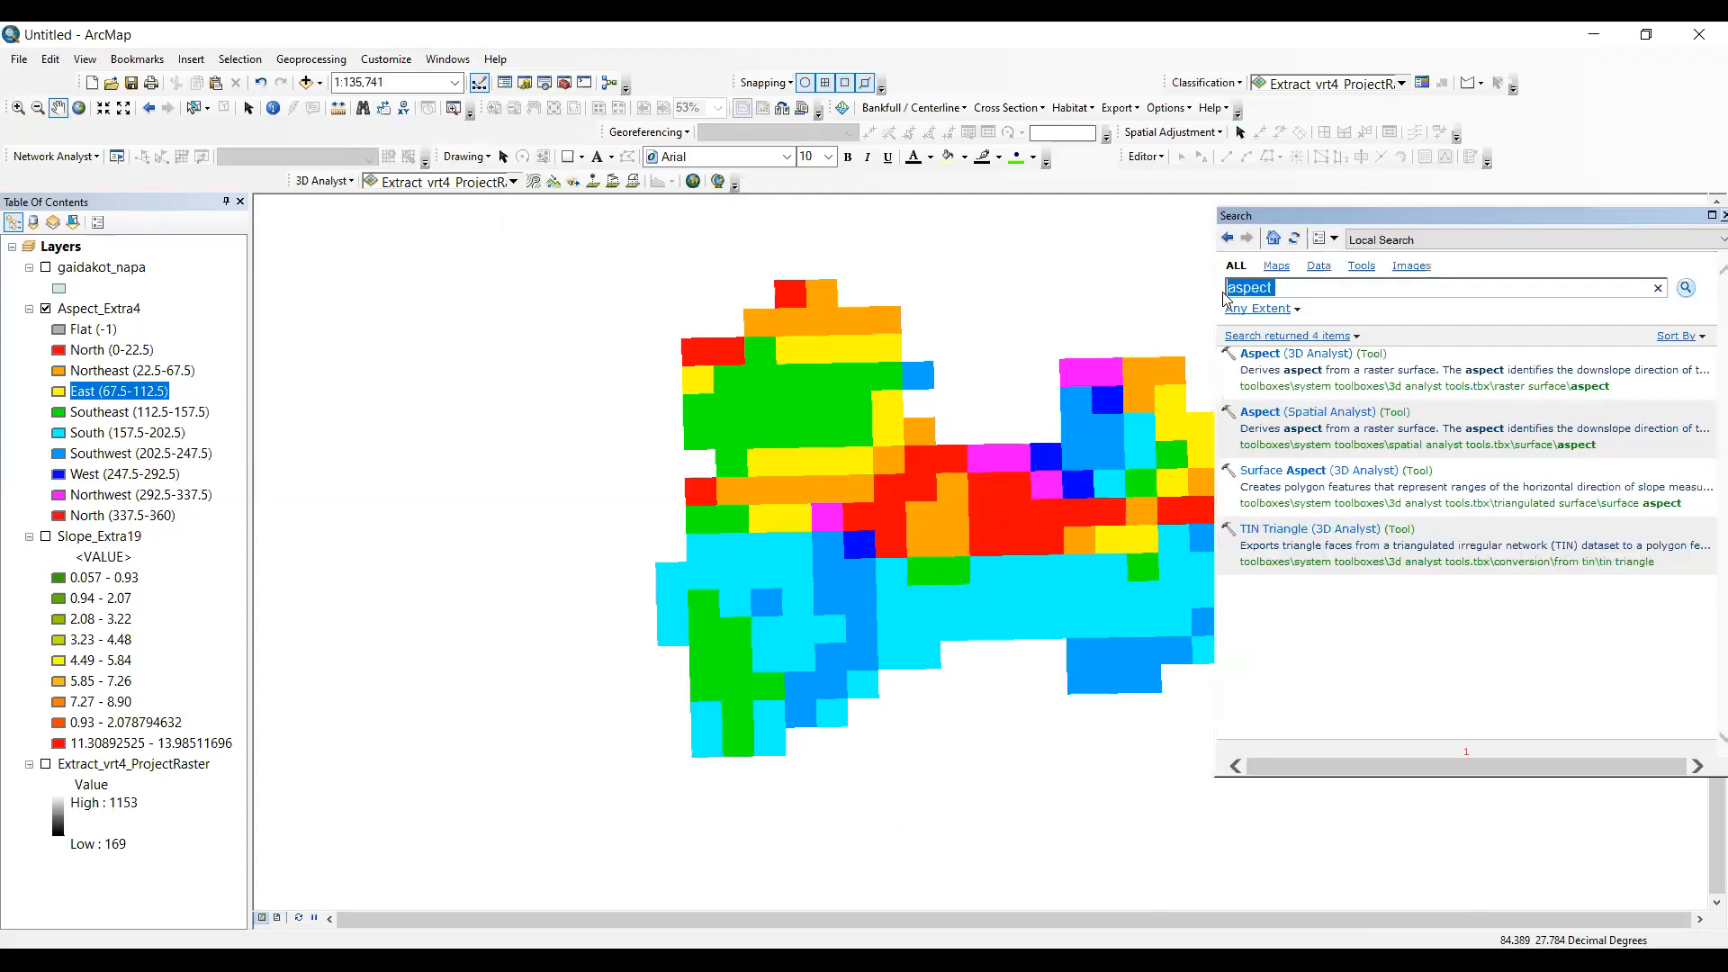
{"action": "type", "text": "curvature"}
{"action": "key", "text": "Return"}
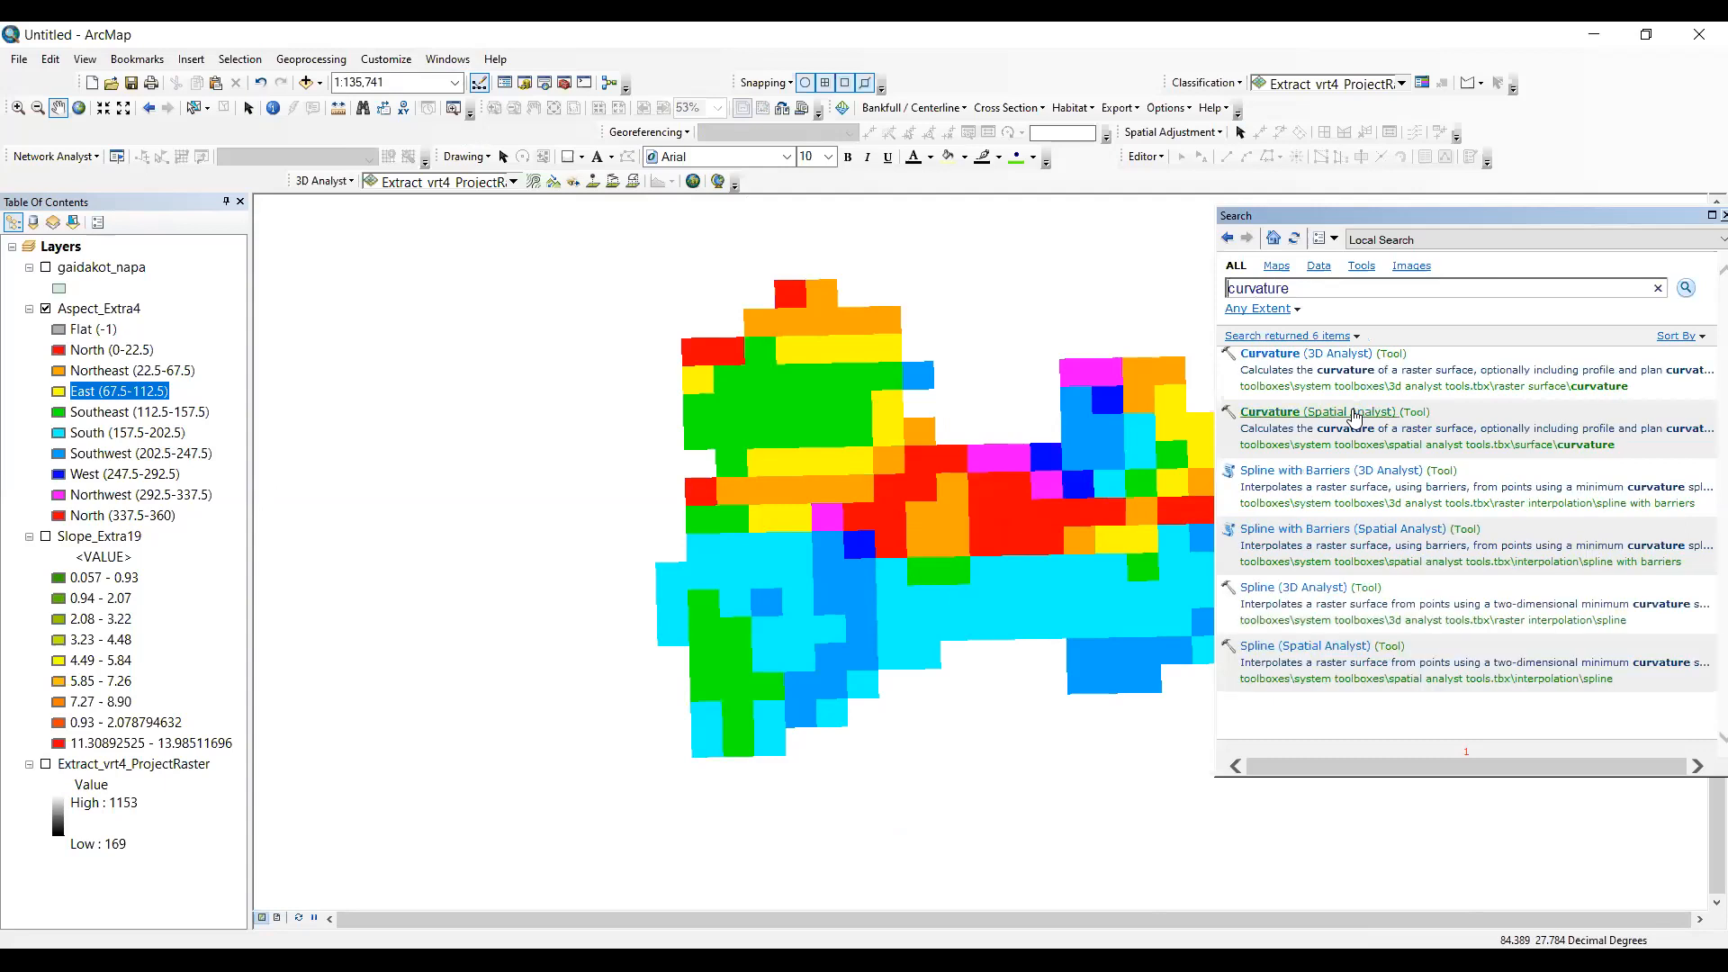
- Run the Spatial Analyst Curvature tool on Extract_vrt4_ProjectRaster with the default output raster, and close the tool search
{"action": "left_click", "coordinate": [1353, 413]}
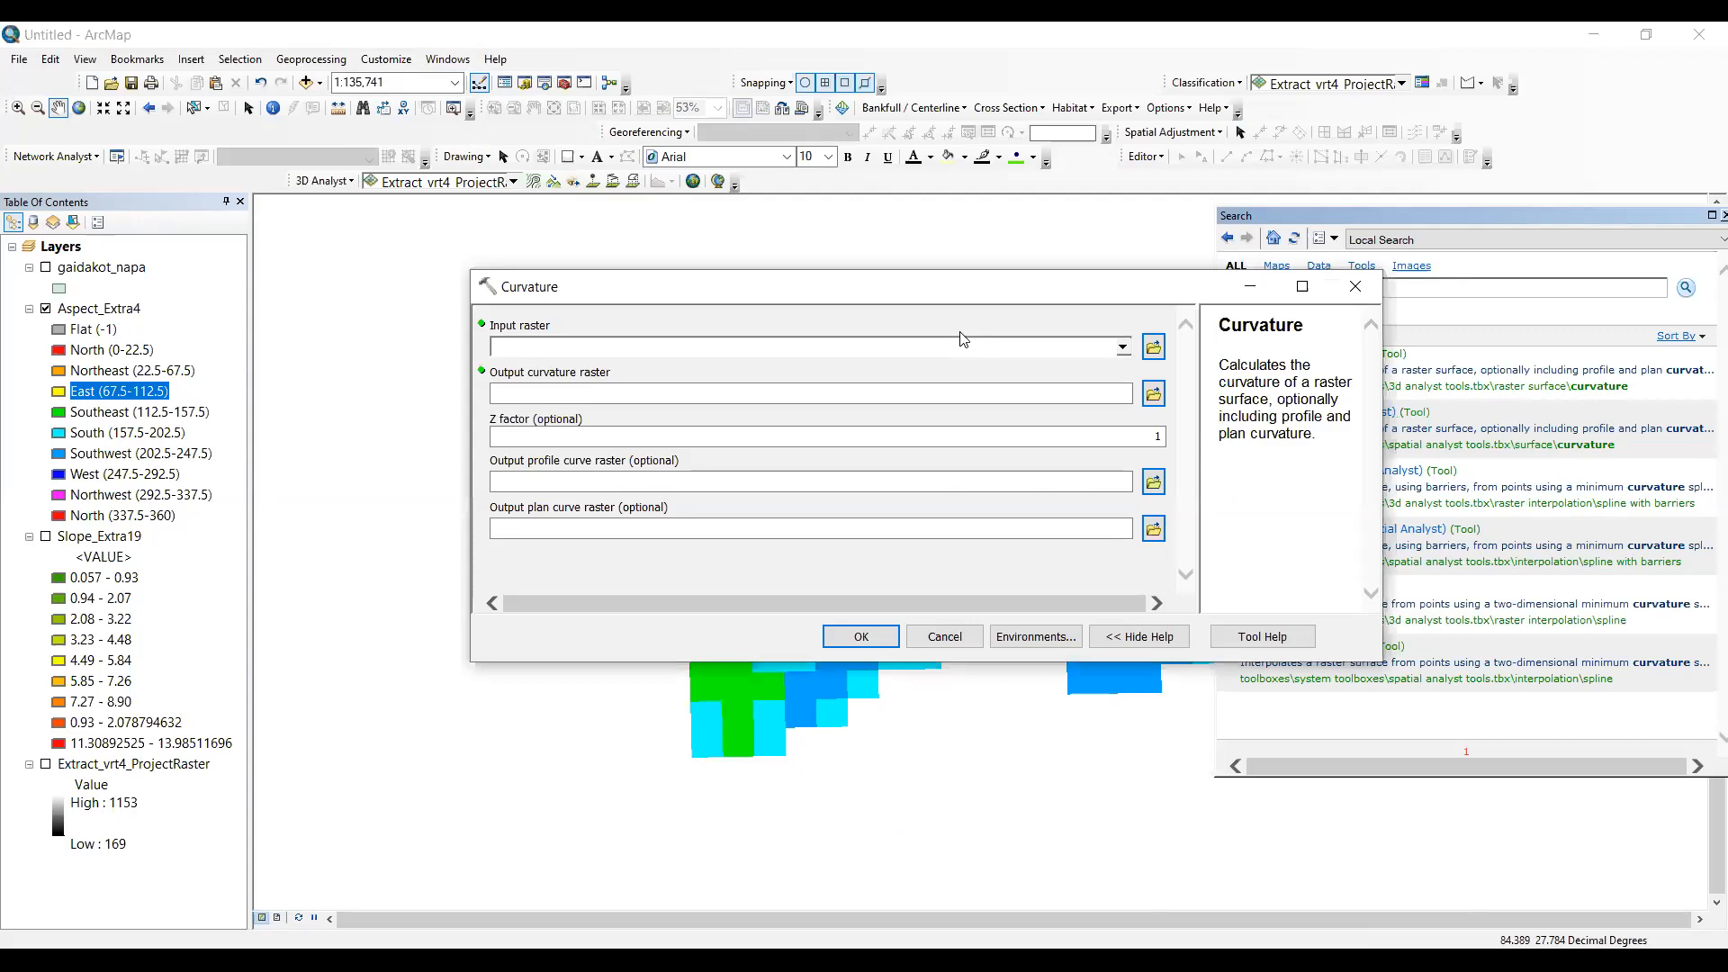
{"action": "left_click", "coordinate": [623, 348]}
{"action": "left_click", "coordinate": [627, 401]}
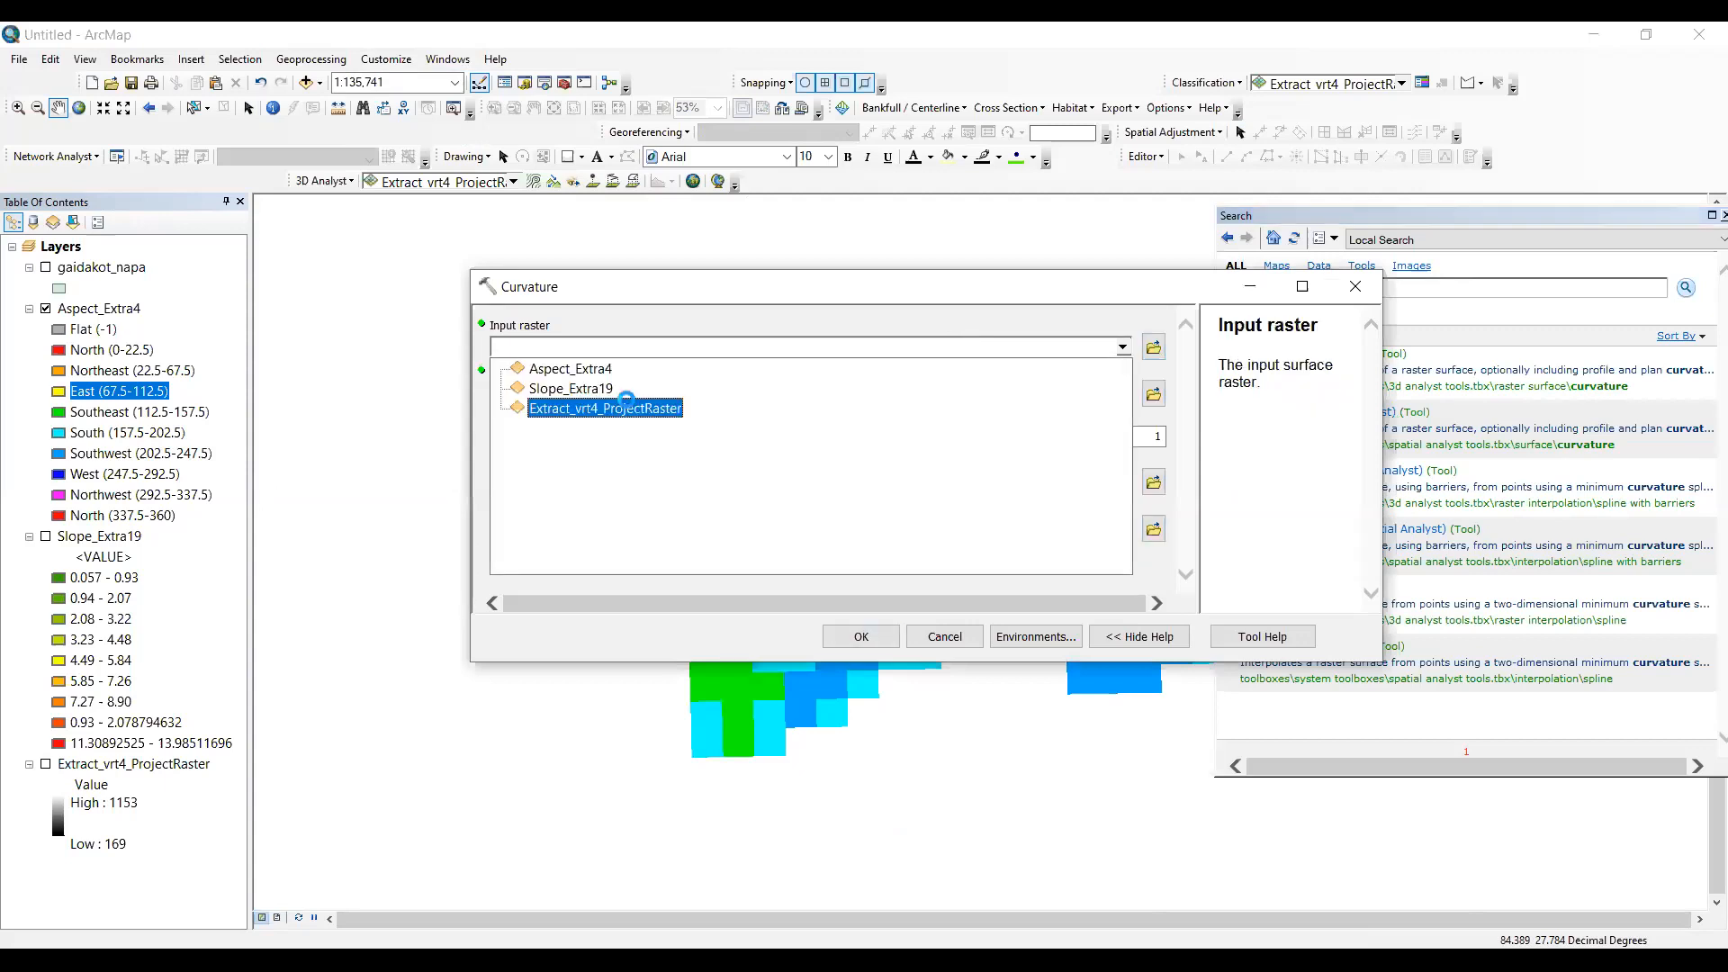
{"action": "left_click", "coordinate": [883, 634]}
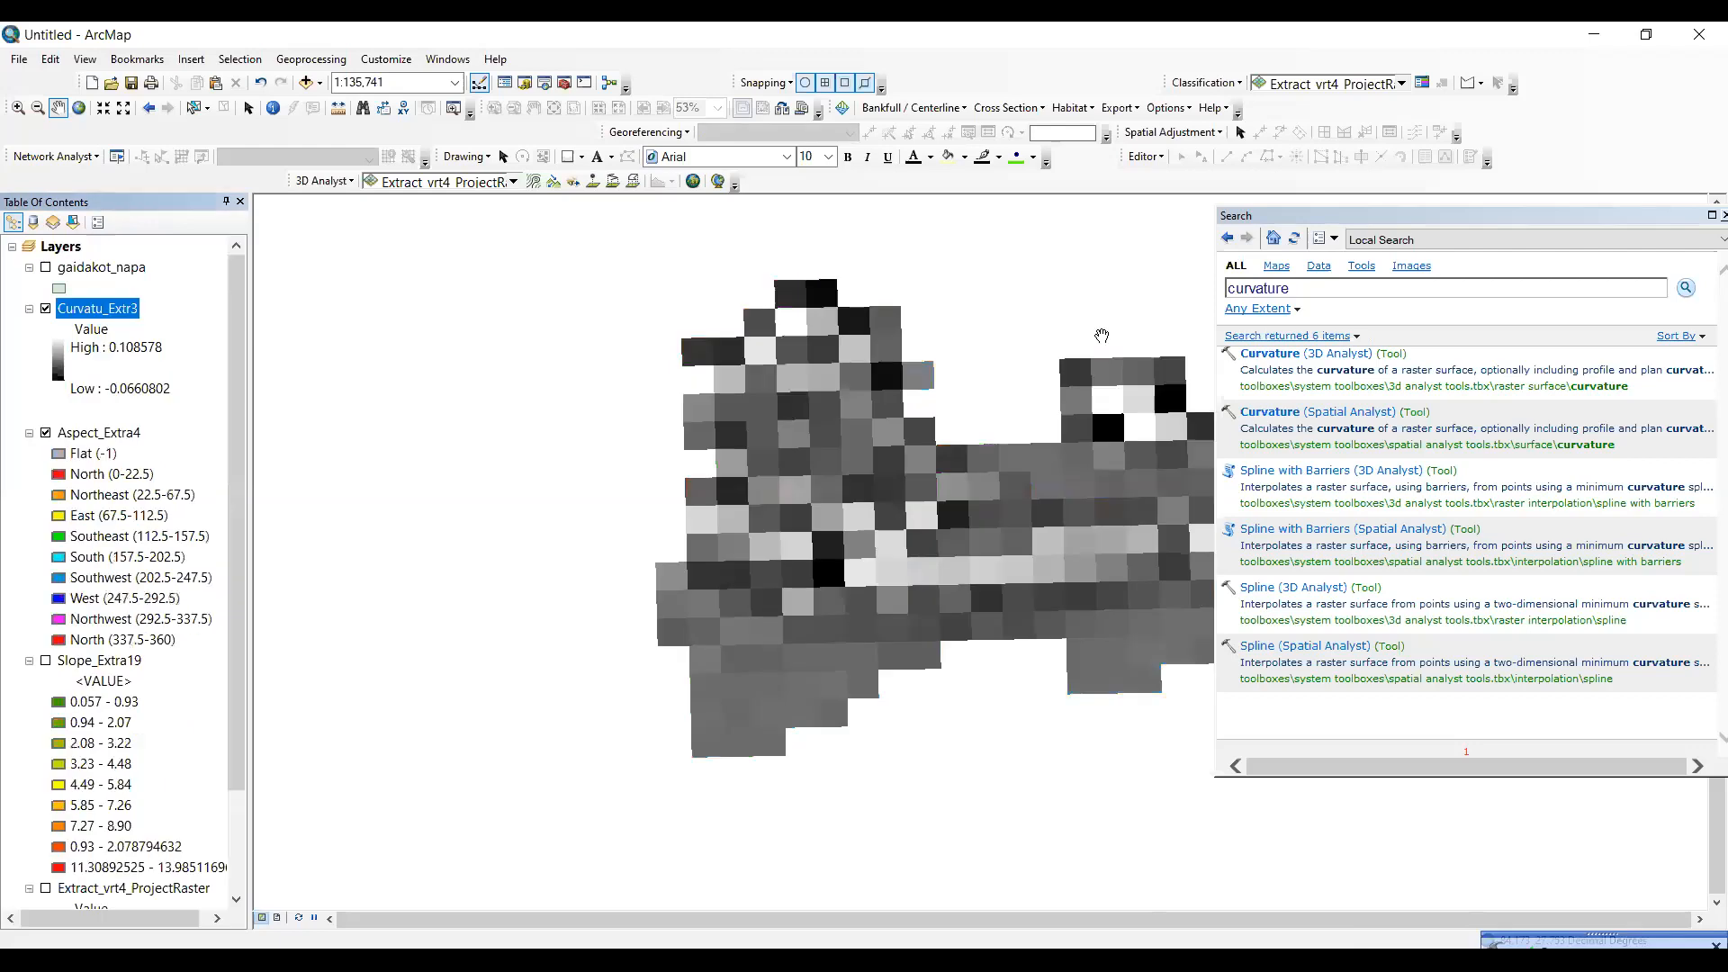
{"action": "left_click", "coordinate": [1713, 215]}
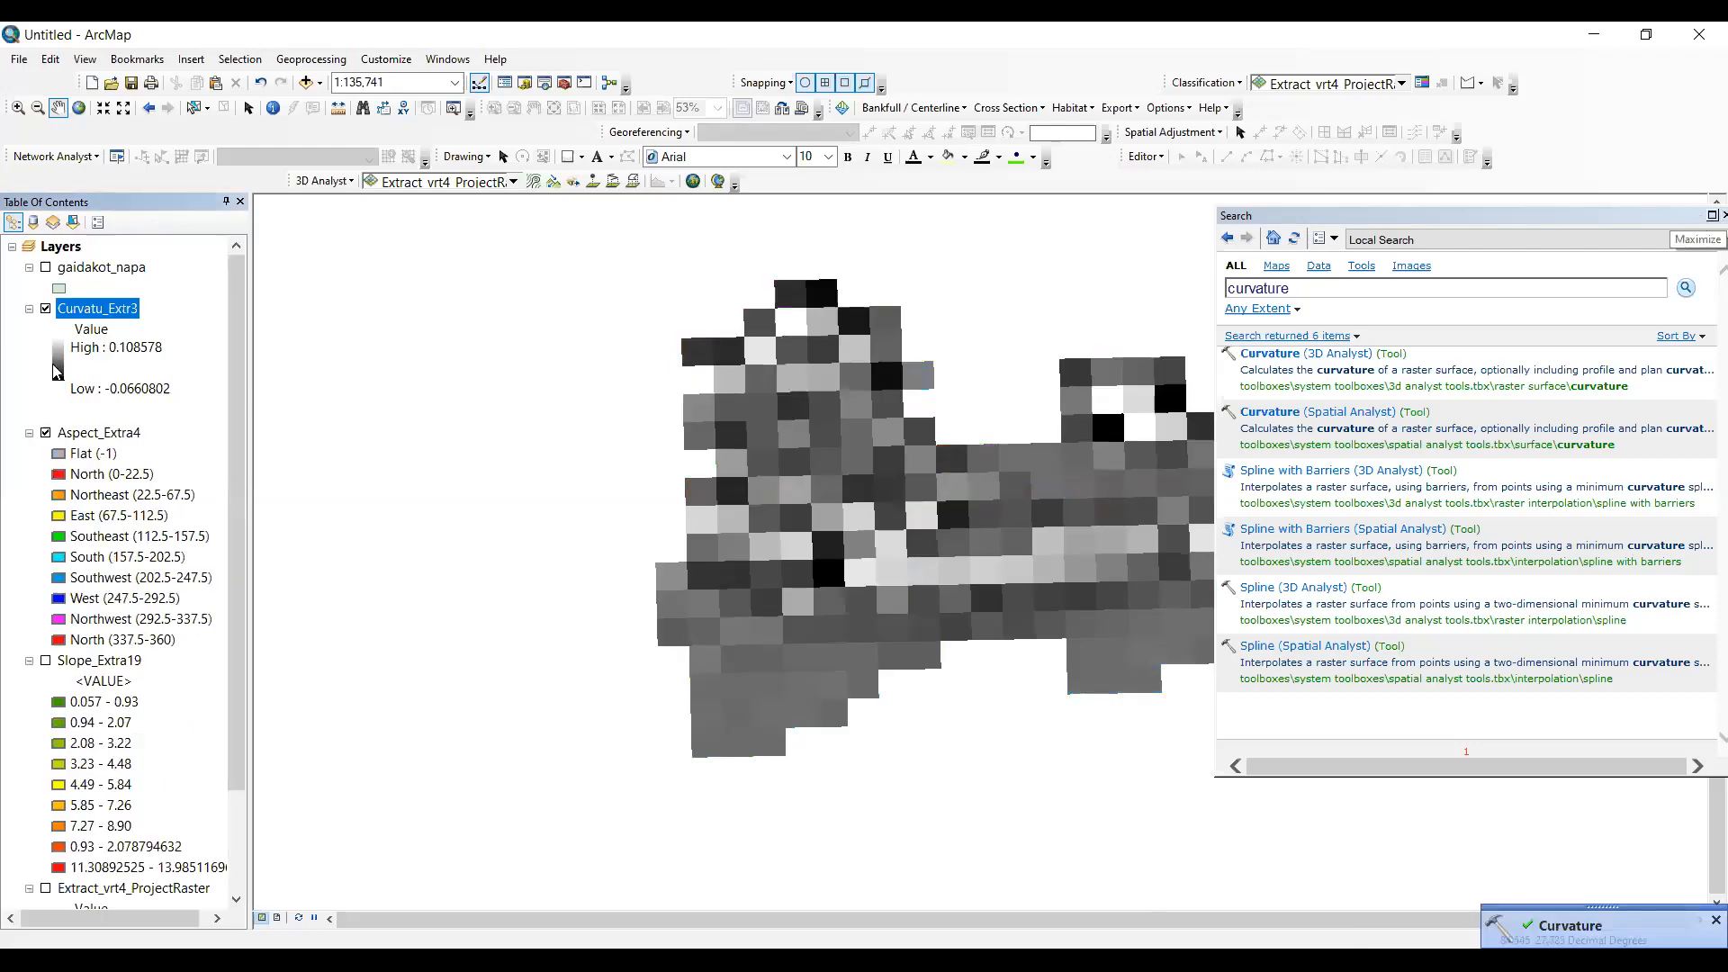
{"action": "left_click", "coordinate": [54, 358]}
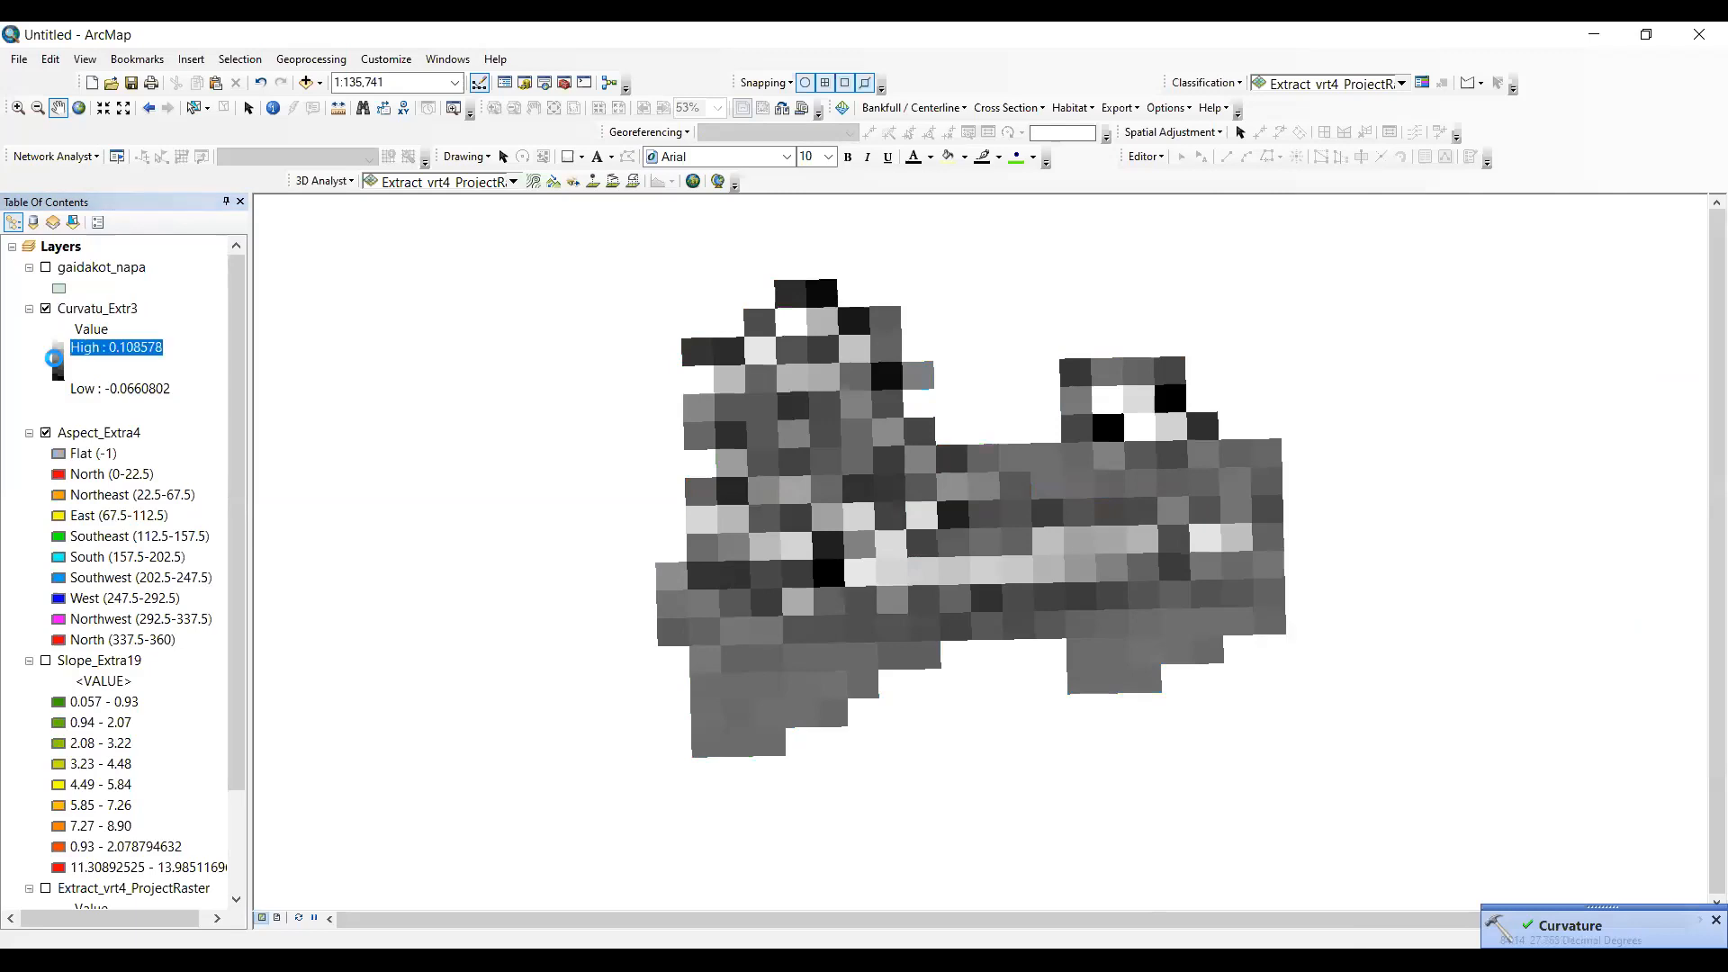
{"action": "left_click", "coordinate": [259, 428]}
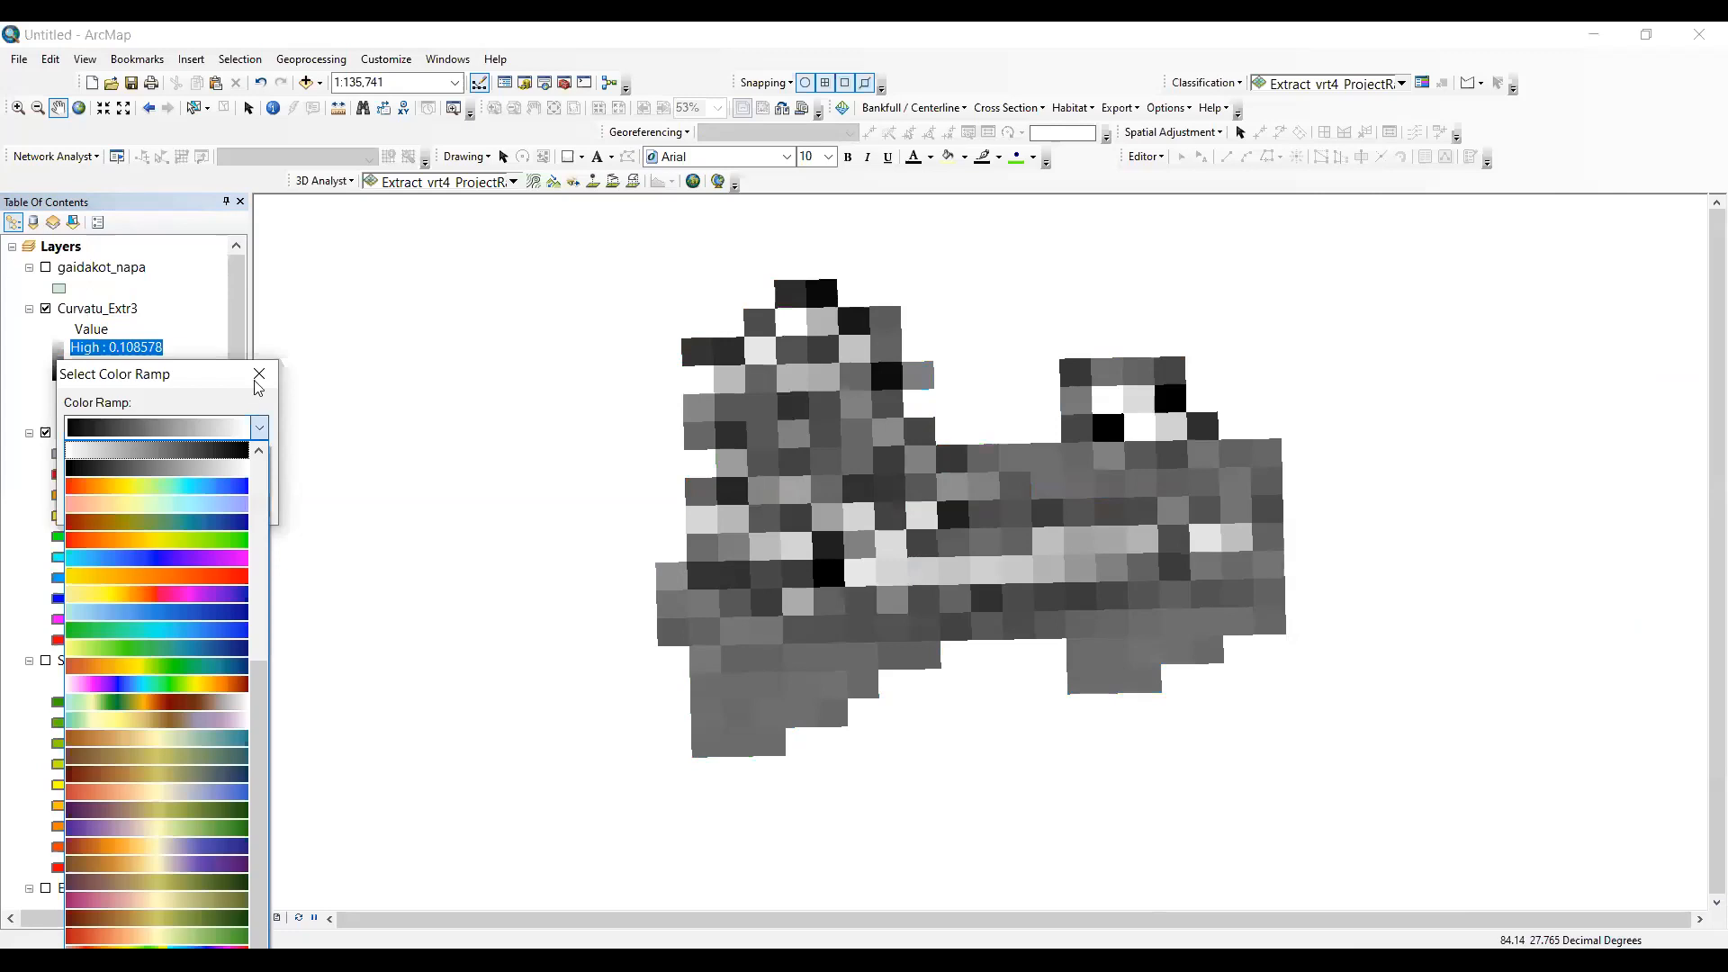
{"action": "left_click", "coordinate": [259, 387]}
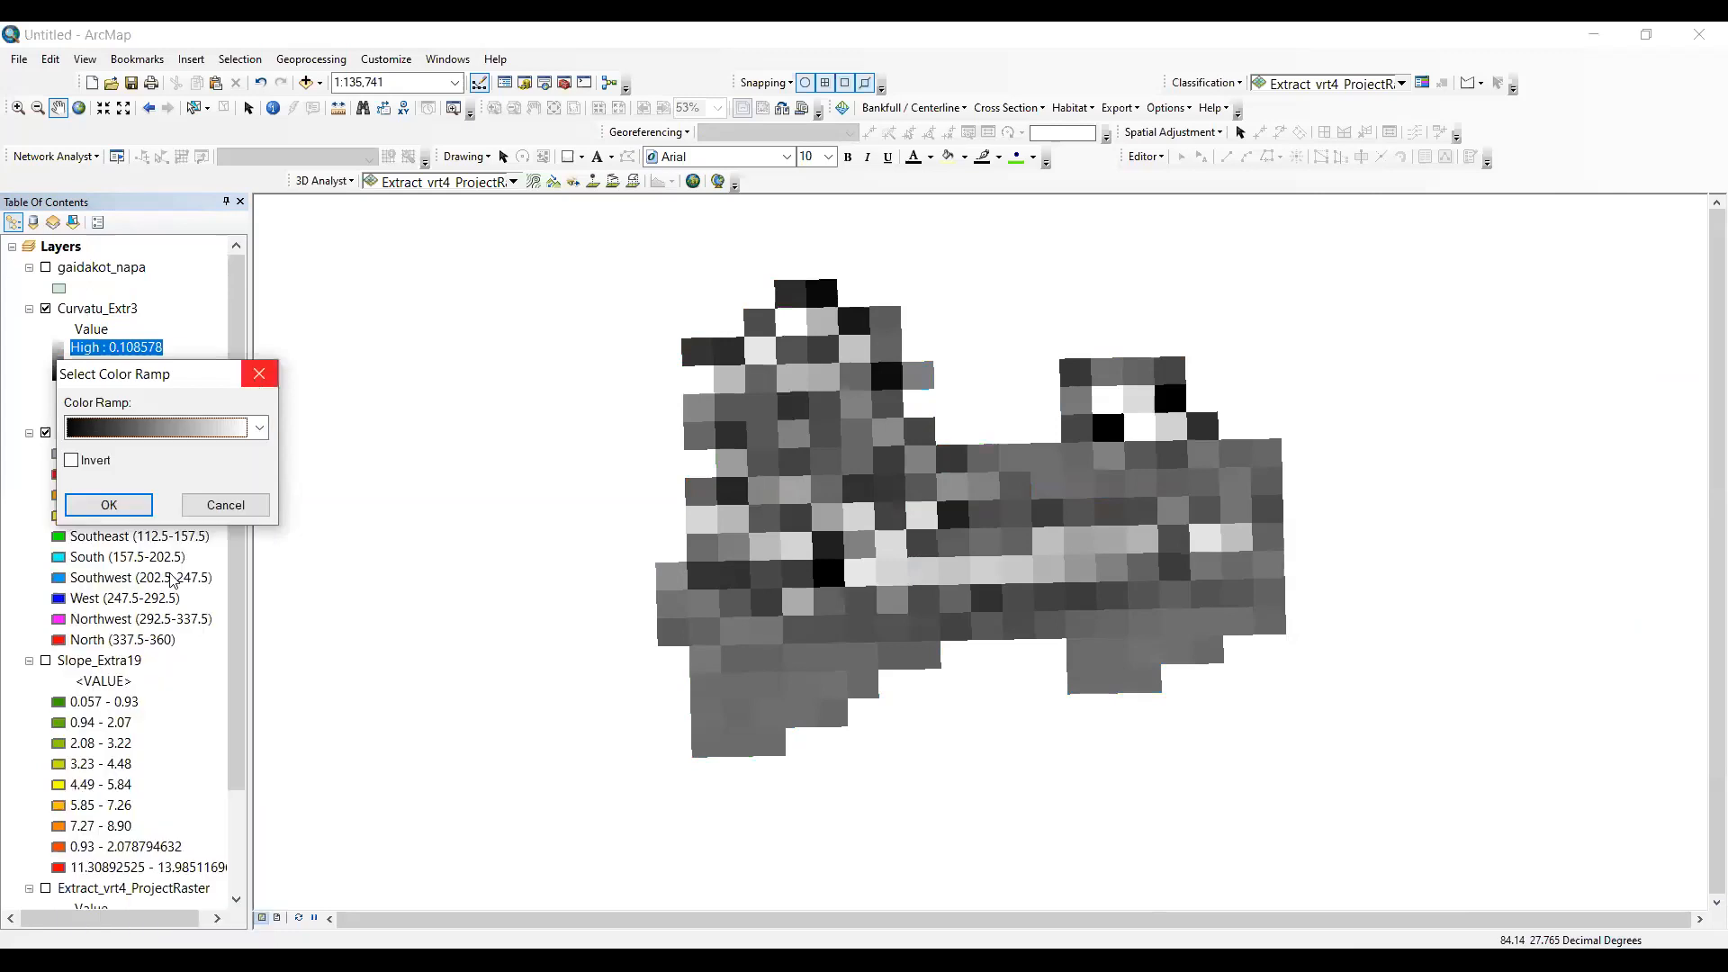
{"action": "key", "text": "Escape"}
- Switch the curvature layer's symbology from stretched to classified with 3 classes
{"action": "right_click", "coordinate": [104, 310]}
{"action": "left_click", "coordinate": [160, 576]}
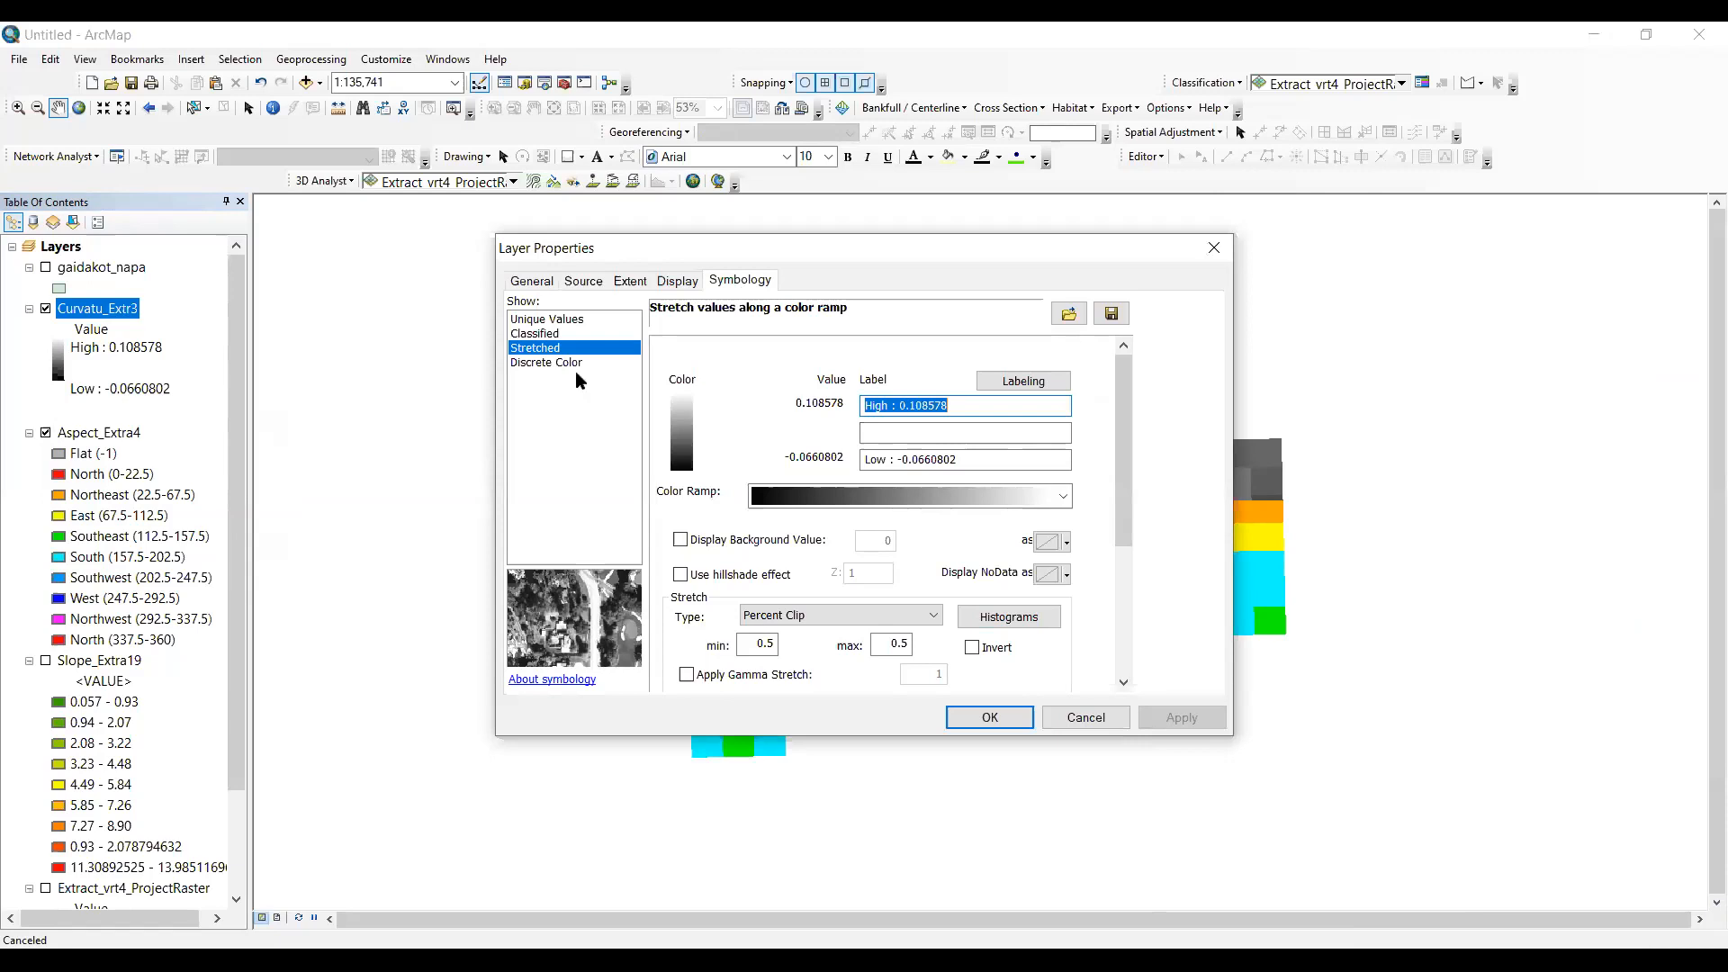
{"action": "left_click", "coordinate": [534, 335]}
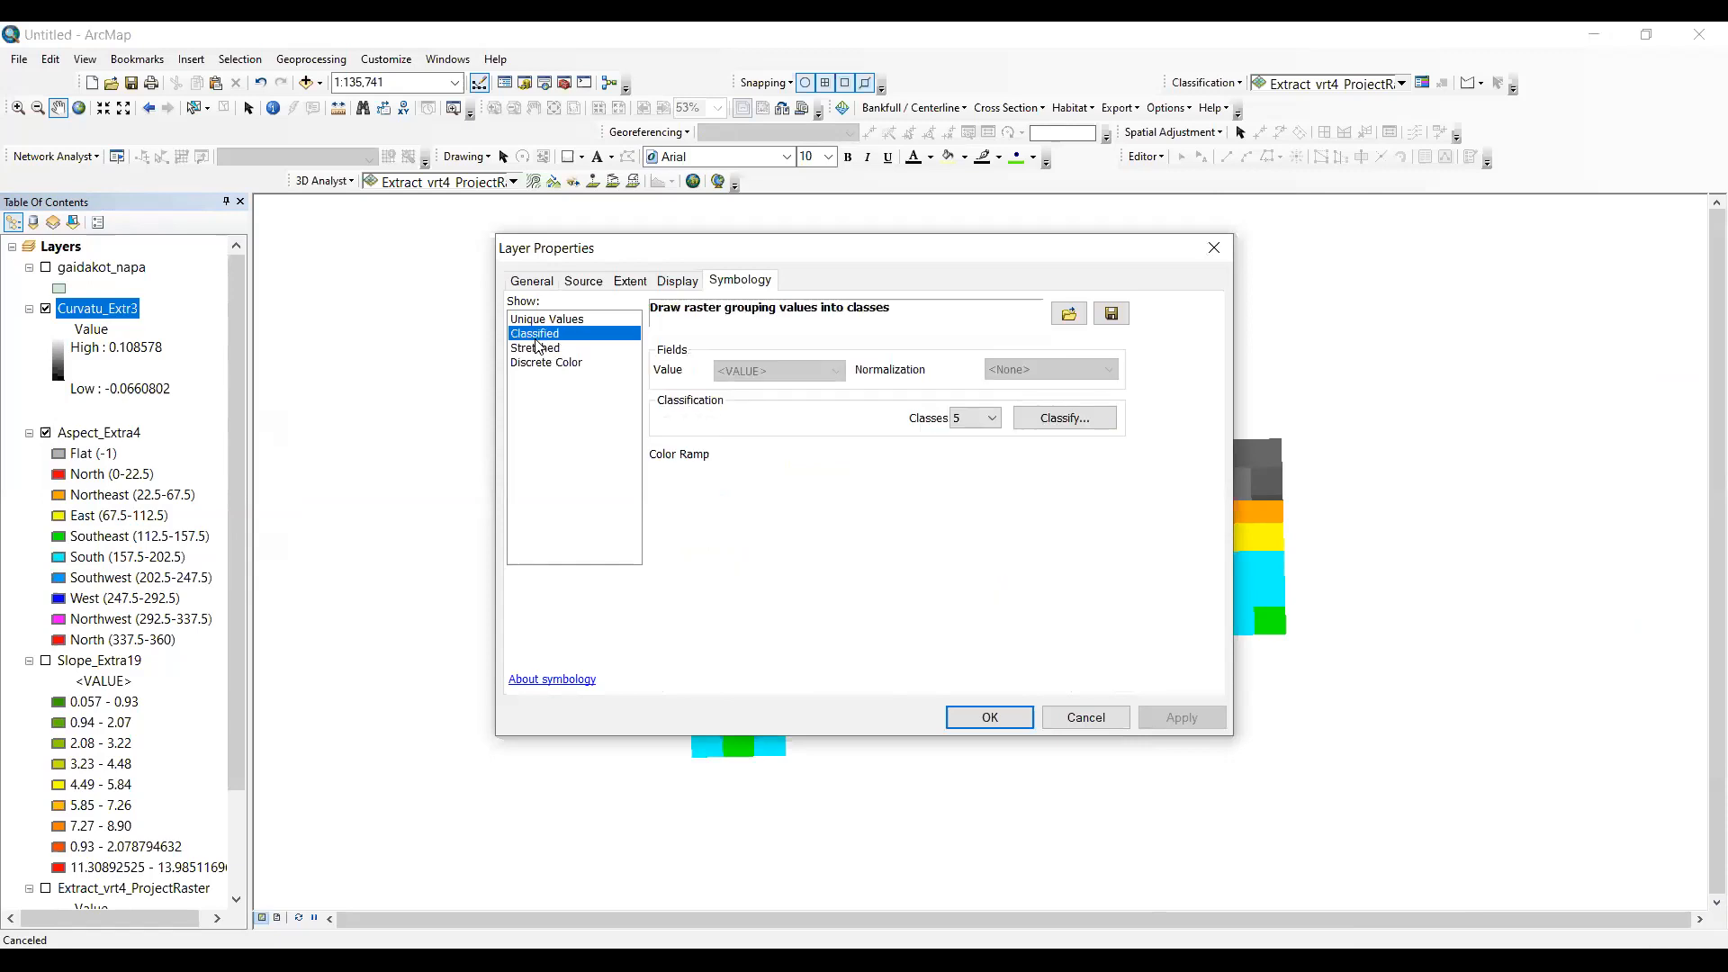
{"action": "left_click", "coordinate": [975, 417]}
{"action": "left_click", "coordinate": [955, 457]}
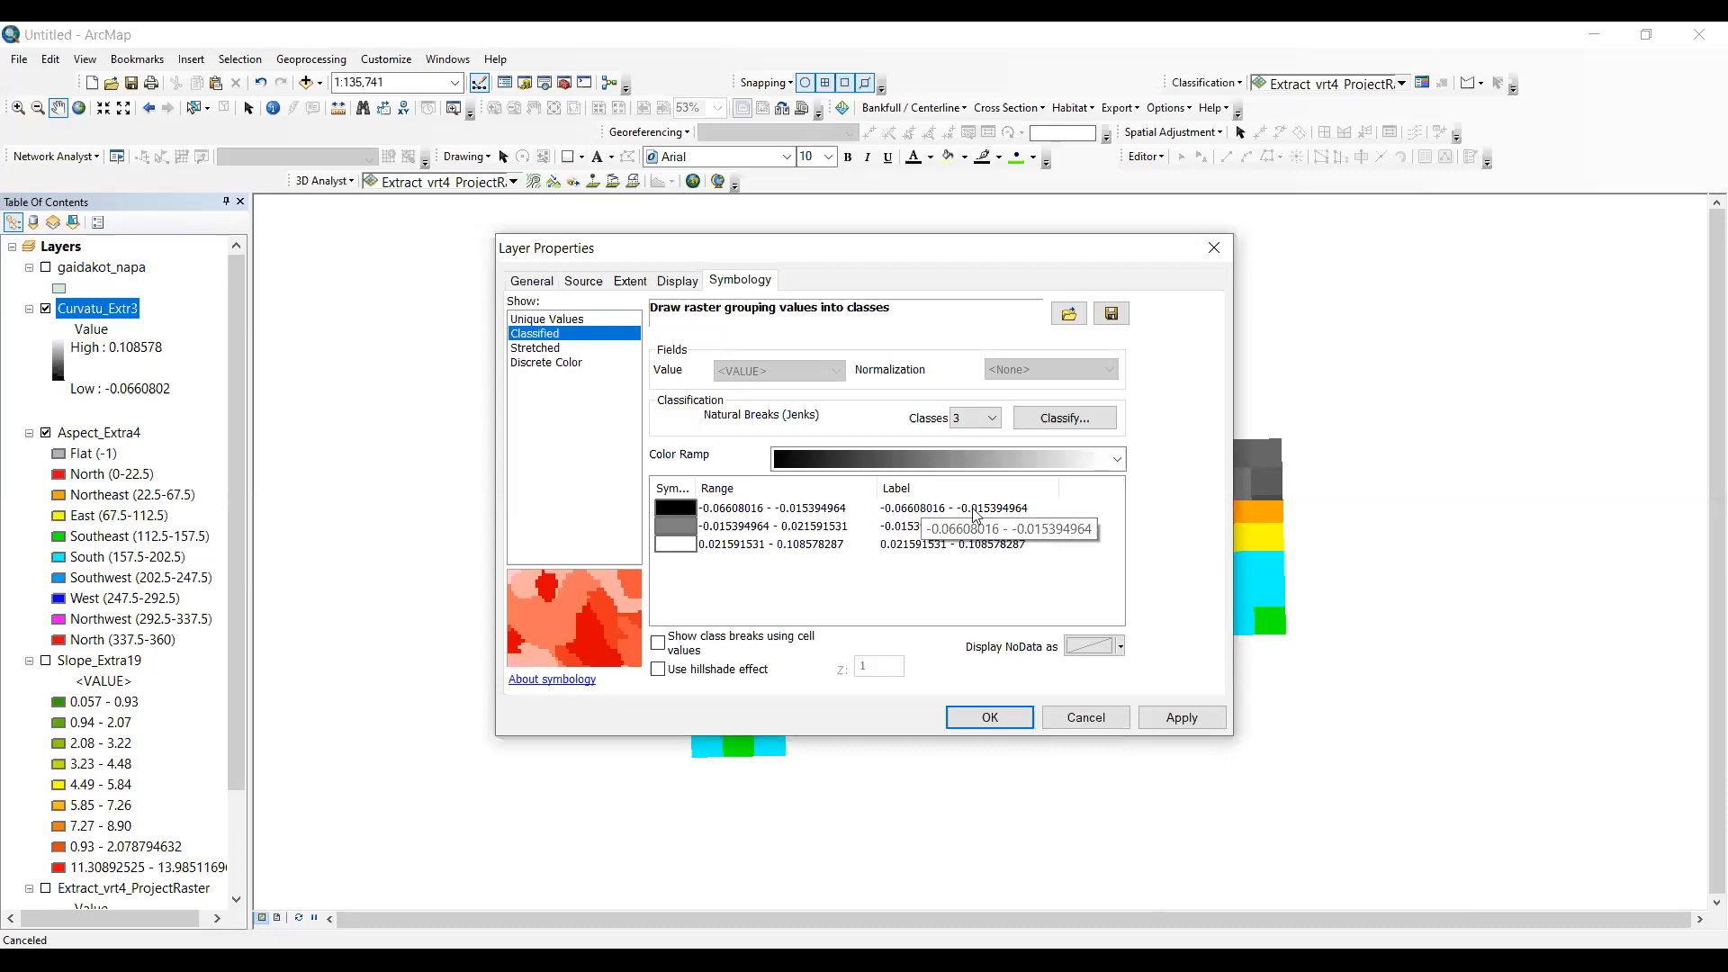
- Label the lowest curvature class "Conave Surface"
{"action": "left_click", "coordinate": [1034, 509]}
{"action": "key", "text": "BackSpace"}
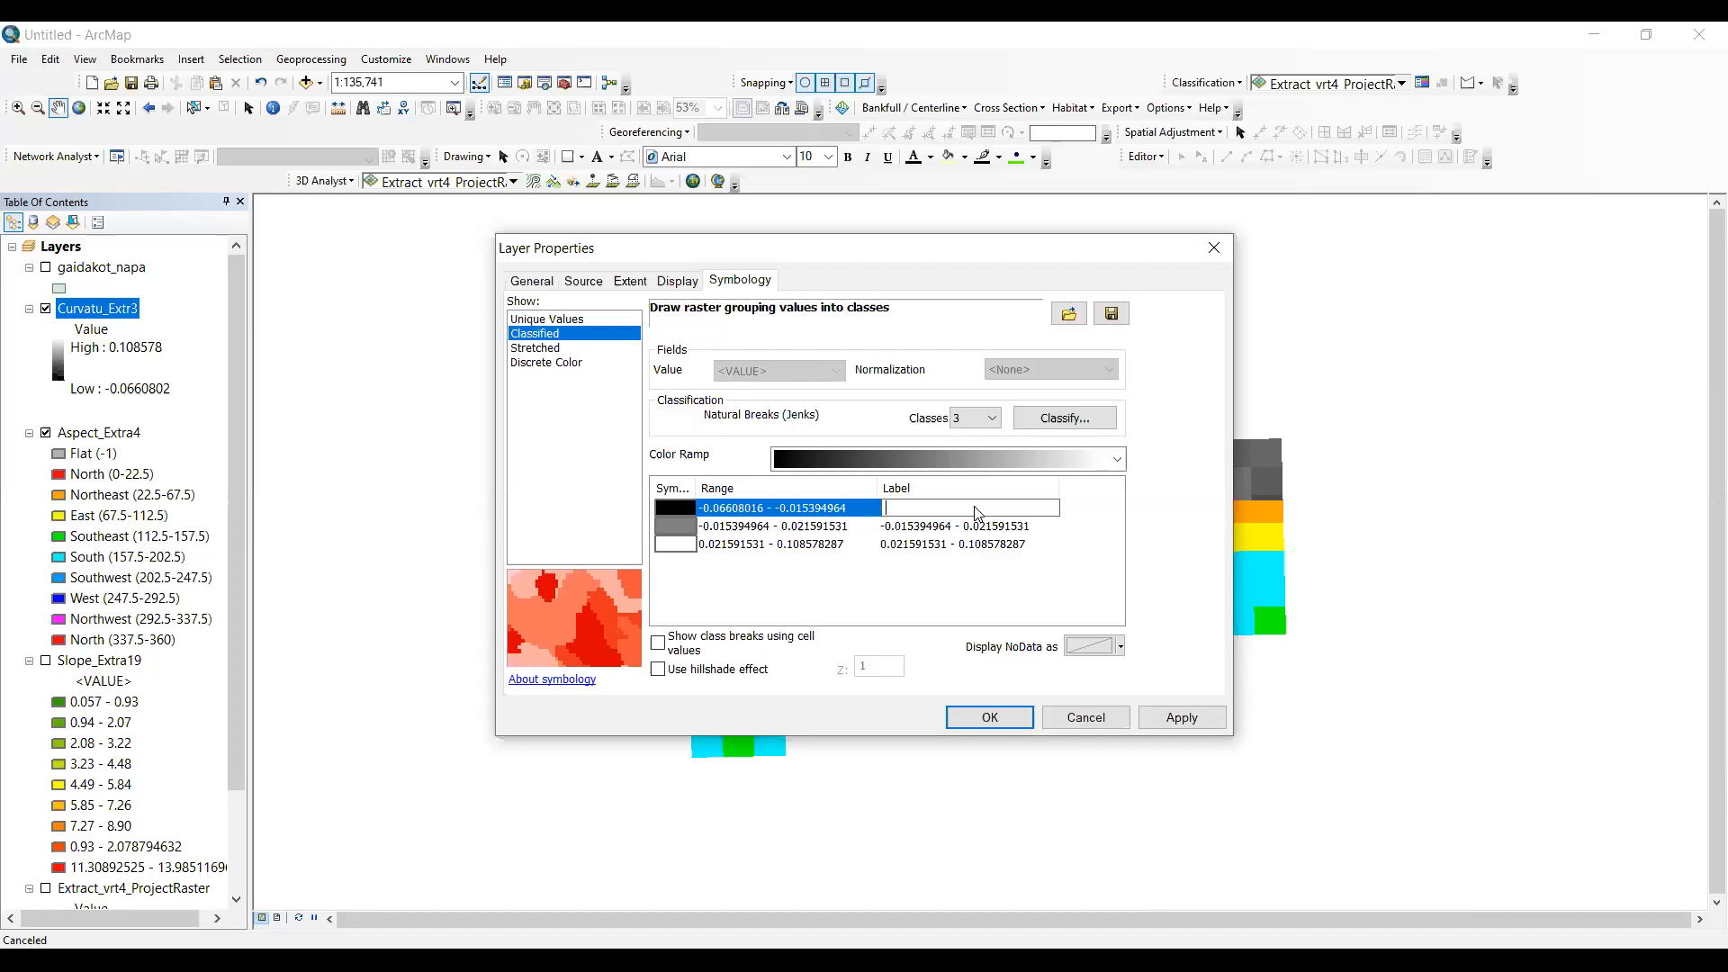
{"action": "type", "text": "Conace"}
{"action": "key", "text": "BackSpace"}
{"action": "key", "text": "BackSpace"}
{"action": "key", "text": "BackSpace"}
{"action": "type", "text": "ve Surface"}
- Label the middle curvature class "Flat Surface" and the highest class "Convex"
{"action": "left_click", "coordinate": [1025, 529]}
{"action": "left_click", "coordinate": [1045, 524]}
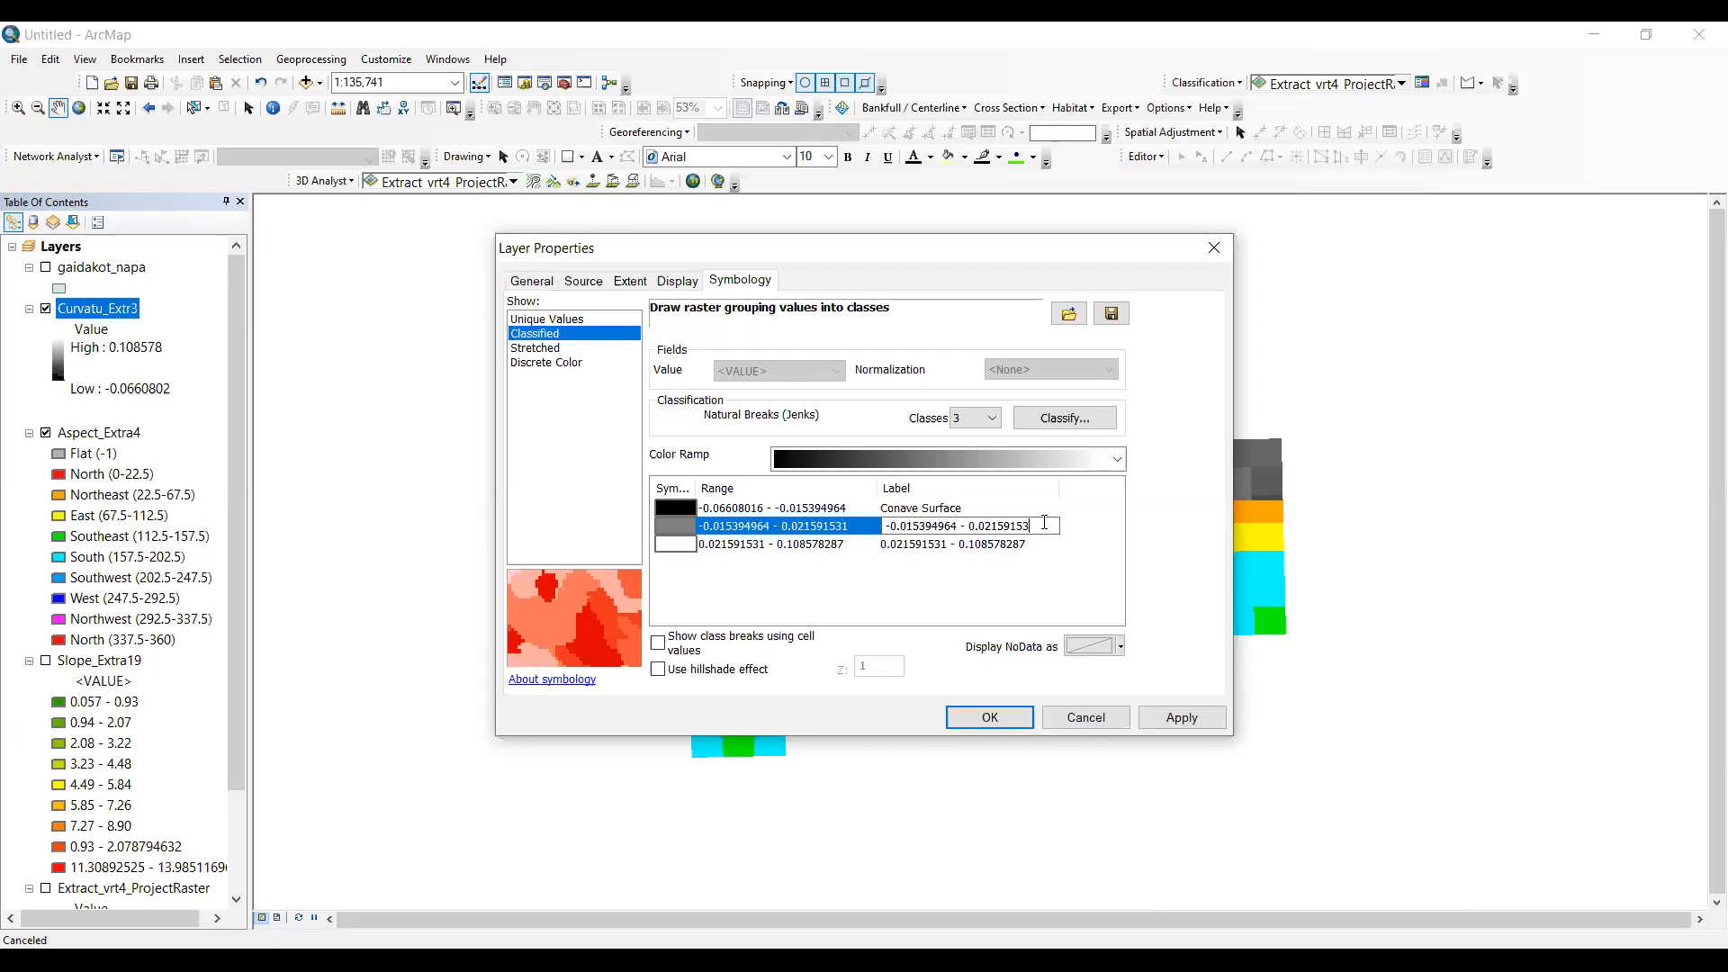
{"action": "key", "text": "BackSpace"}
{"action": "key", "text": "BackSpace"}
{"action": "key", "text": "BackSpace"}
{"action": "key", "text": "BackSpace"}
{"action": "key", "text": "BackSpace"}
{"action": "key", "text": "BackSpace"}
{"action": "key", "text": "BackSpace"}
{"action": "key", "text": "BackSpace"}
{"action": "key", "text": "BackSpace"}
{"action": "key", "text": "BackSpace"}
{"action": "key", "text": "BackSpace"}
{"action": "key", "text": "BackSpace"}
{"action": "key", "text": "BackSpace"}
{"action": "key", "text": "BackSpace"}
{"action": "key", "text": "BackSpace"}
{"action": "key", "text": "BackSpace"}
{"action": "key", "text": "BackSpace"}
{"action": "key", "text": "BackSpace"}
{"action": "key", "text": "BackSpace"}
{"action": "key", "text": "BackSpace"}
{"action": "type", "text": "Flat Surface"}
{"action": "left_click", "coordinate": [1011, 543]}
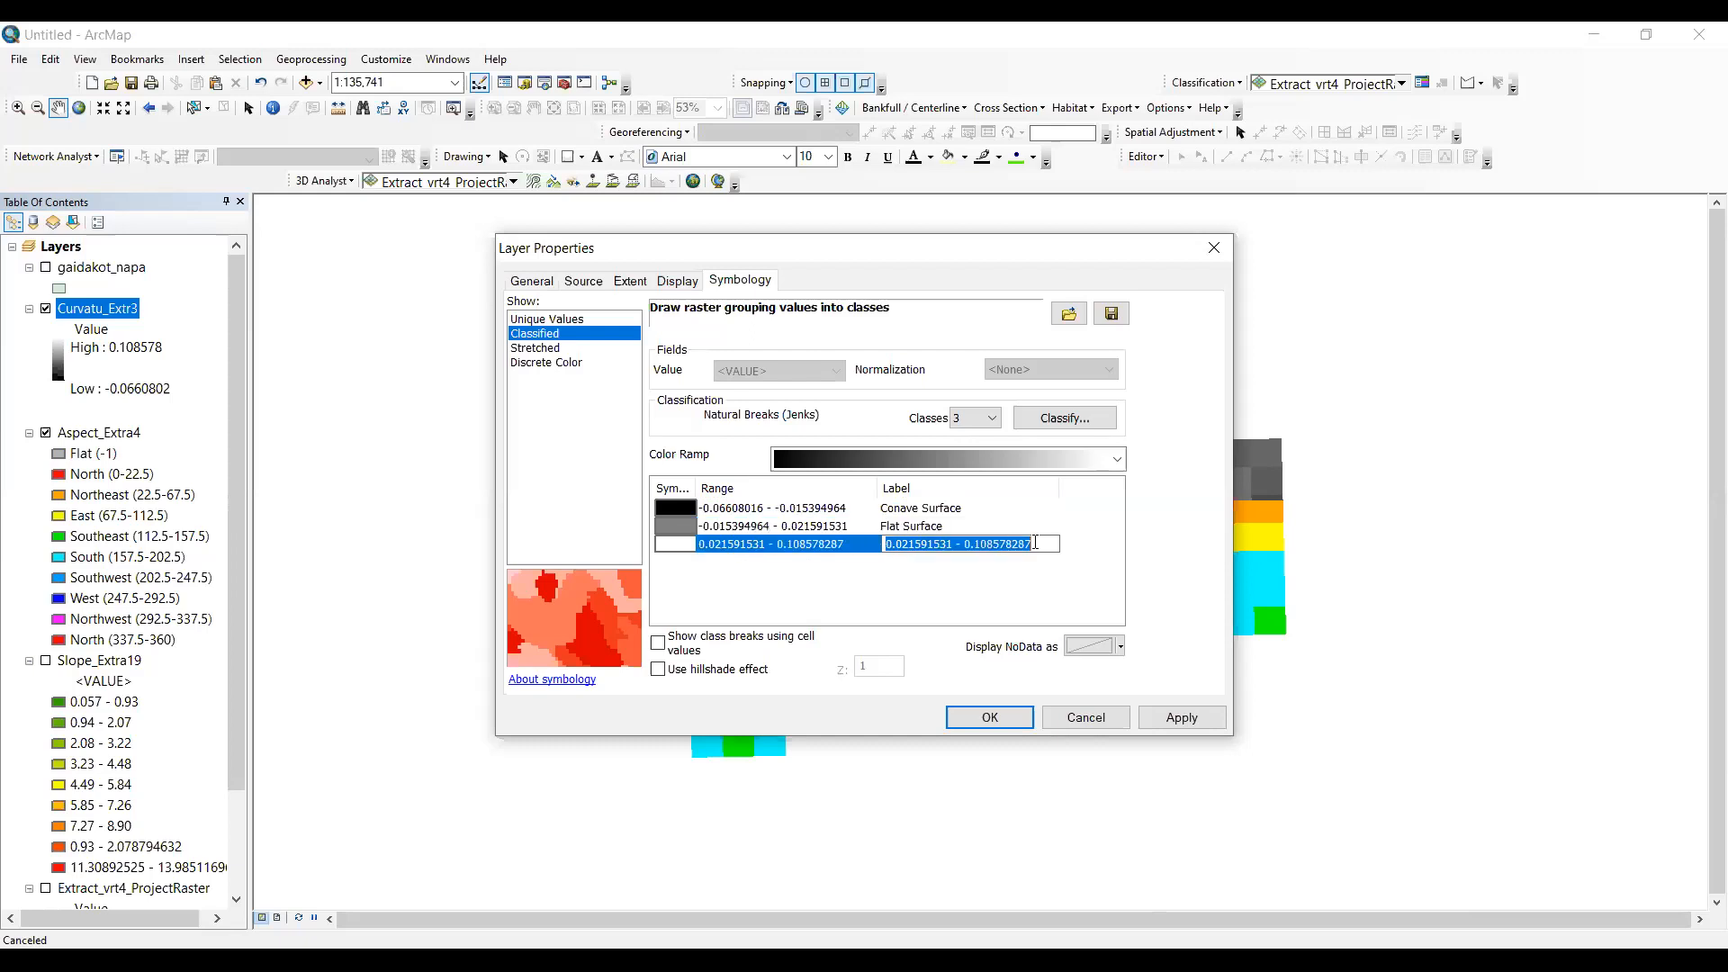
{"action": "type", "text": "Convex"}
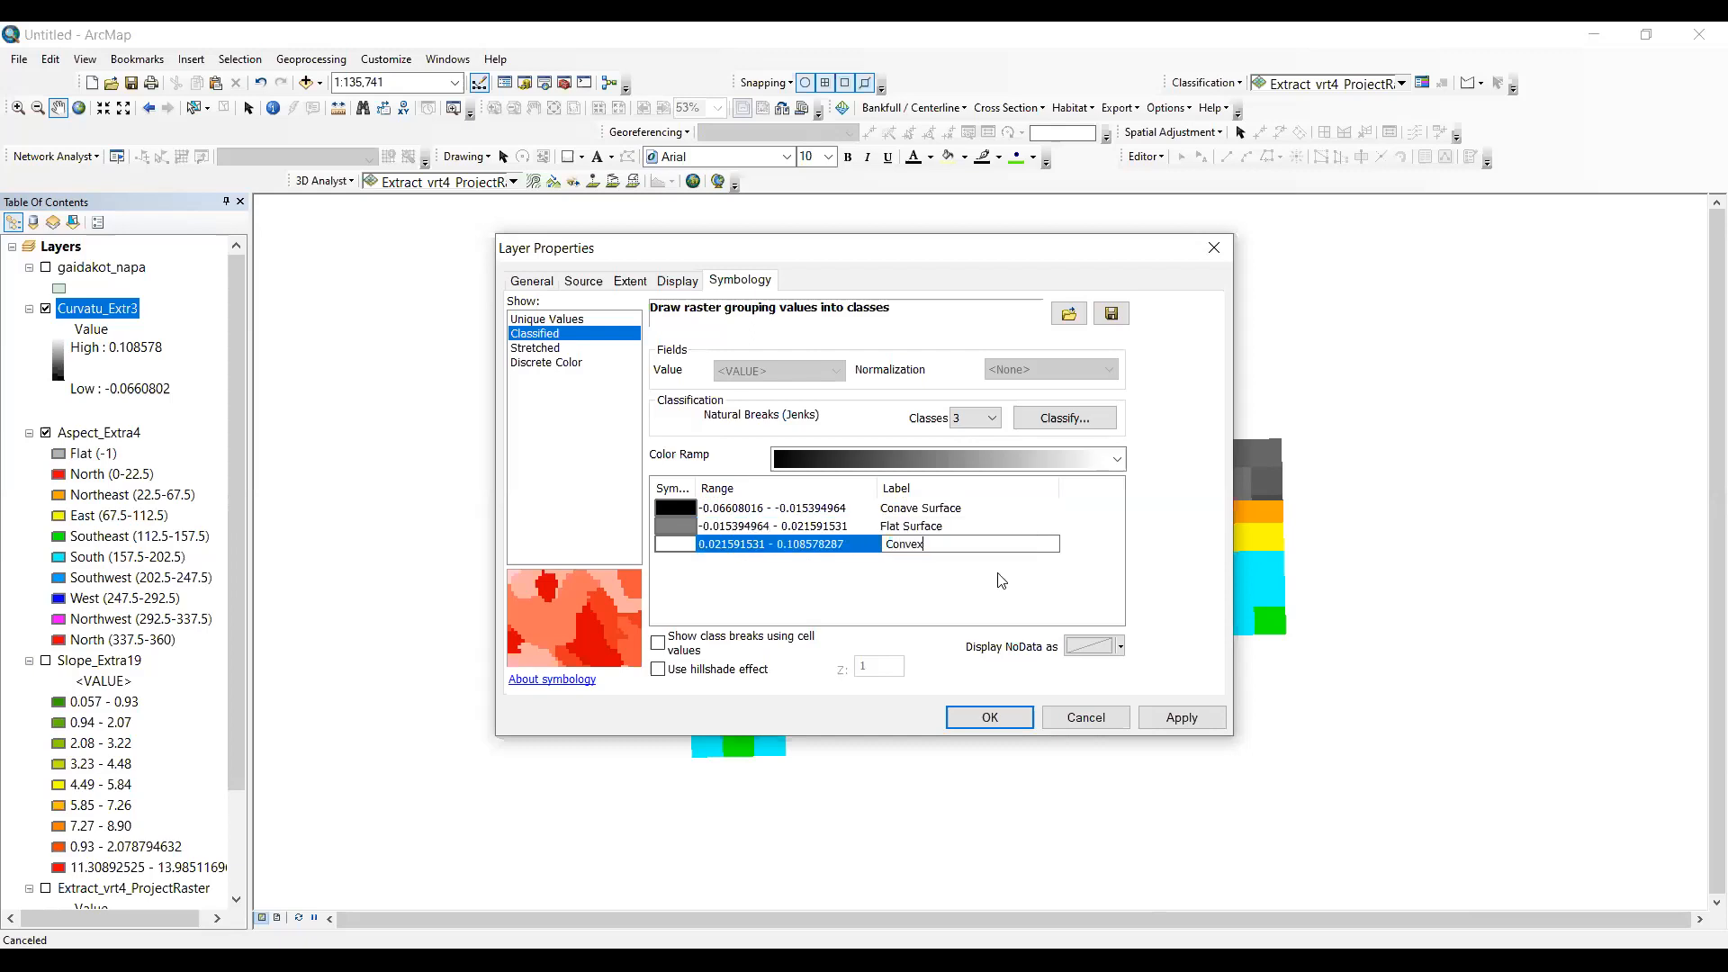
- Apply the orange-to-pink-to-blue color ramp to the three curvature classes and confirm the layer properties
{"action": "left_click", "coordinate": [1099, 461]}
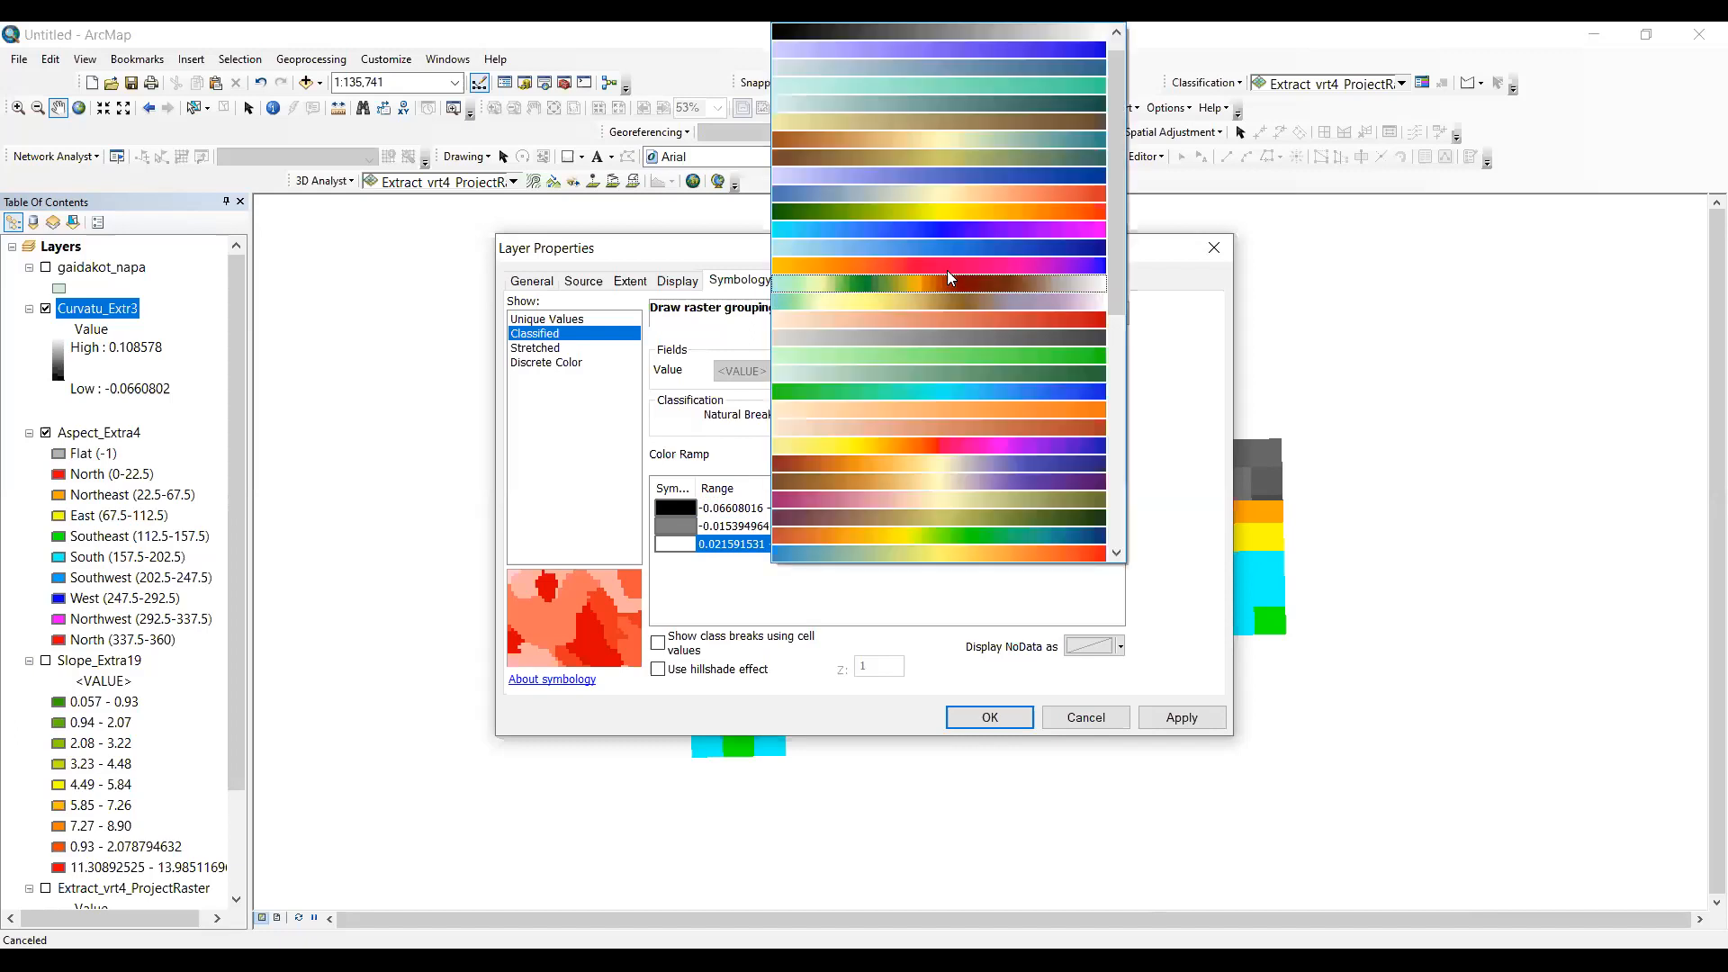
{"action": "key", "text": "Up"}
{"action": "key", "text": "Return"}
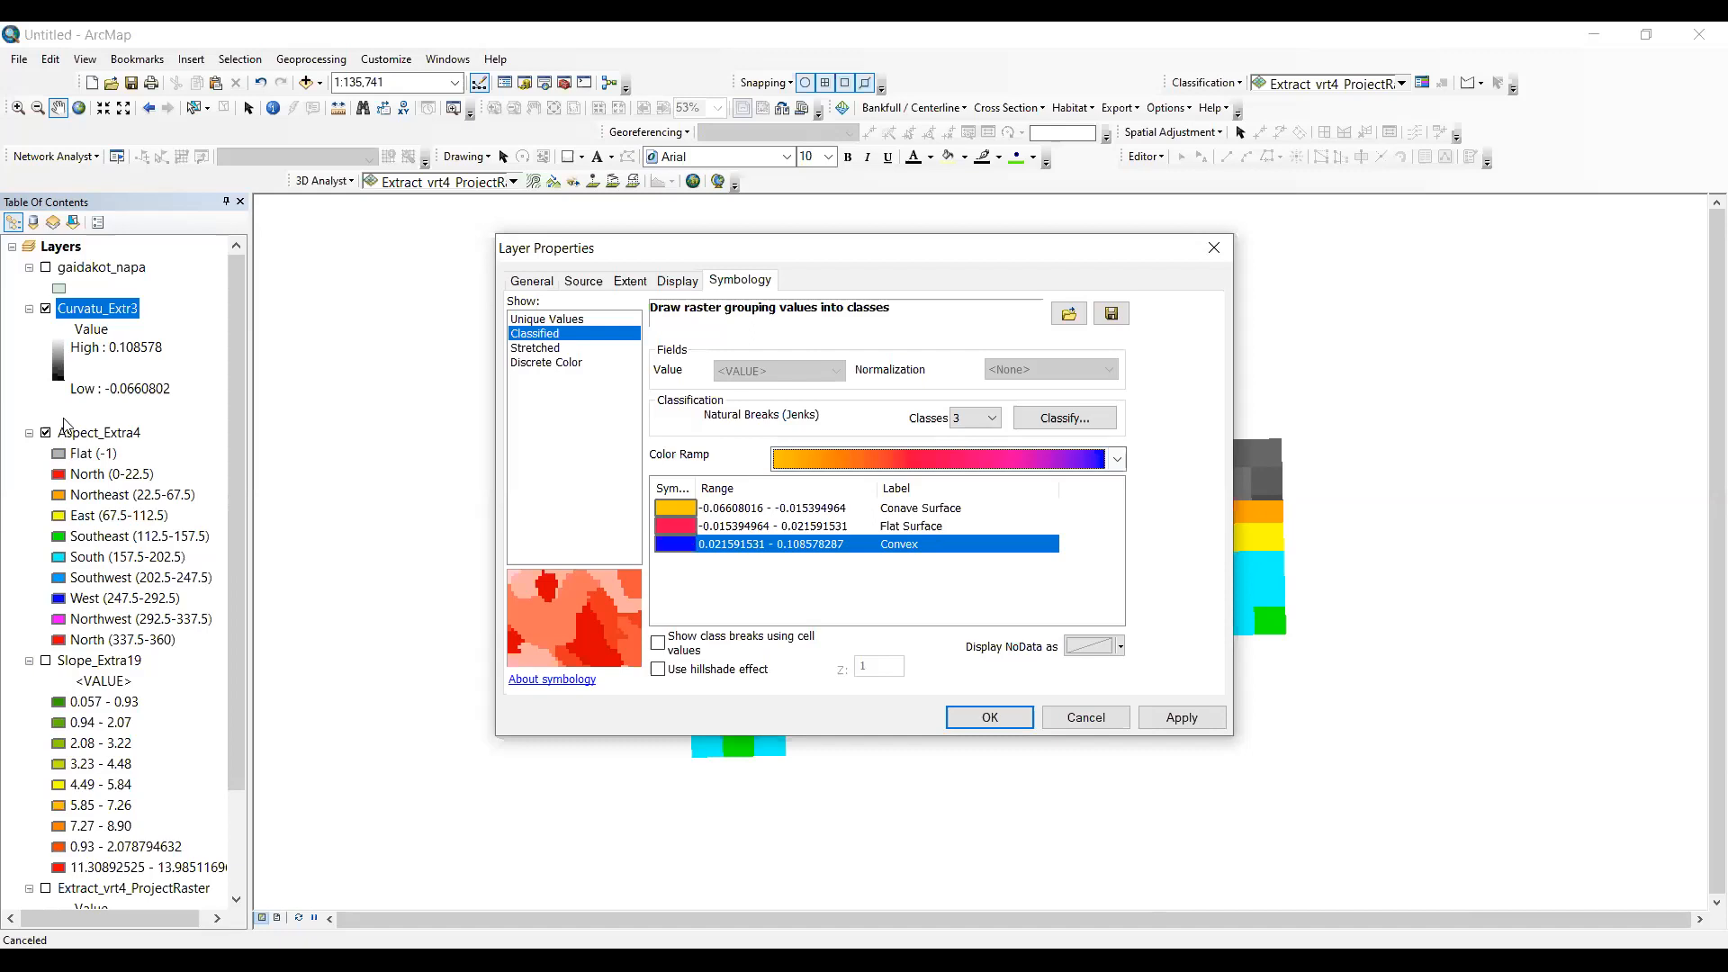
{"action": "key", "text": "Return"}
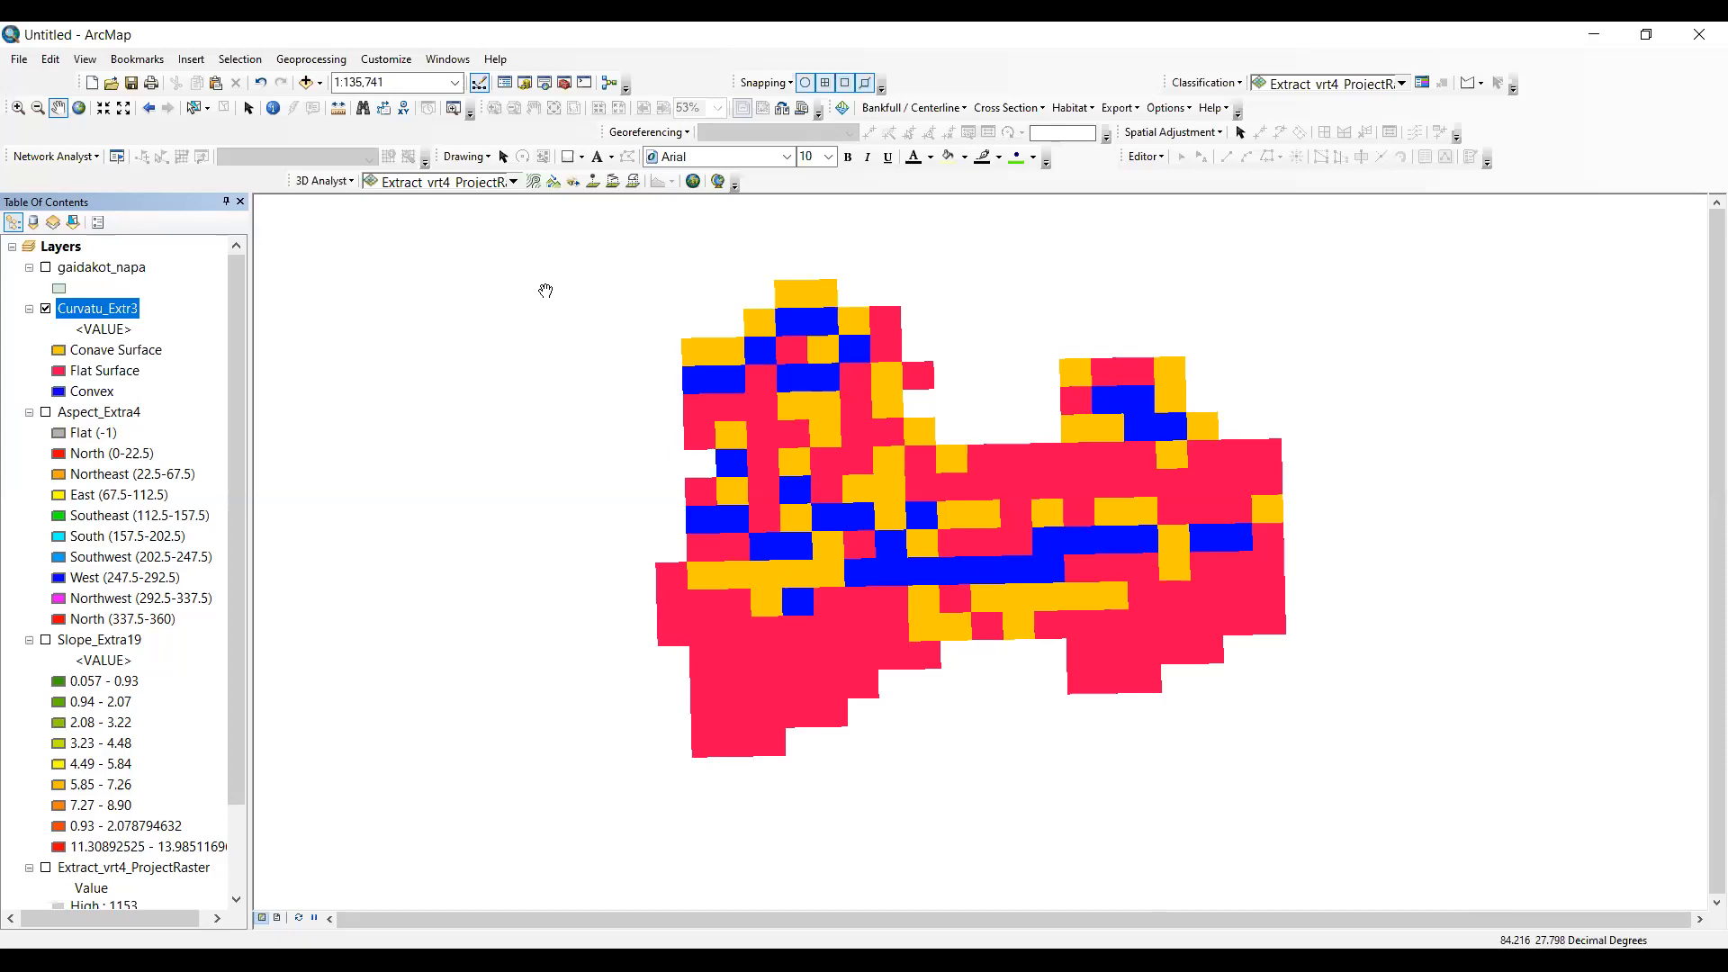
- Add the LandSystem layer from the data folder inside Land System of Nepal
{"action": "left_click_drag", "start_coordinate": [545, 291], "coordinate": [532, 287]}
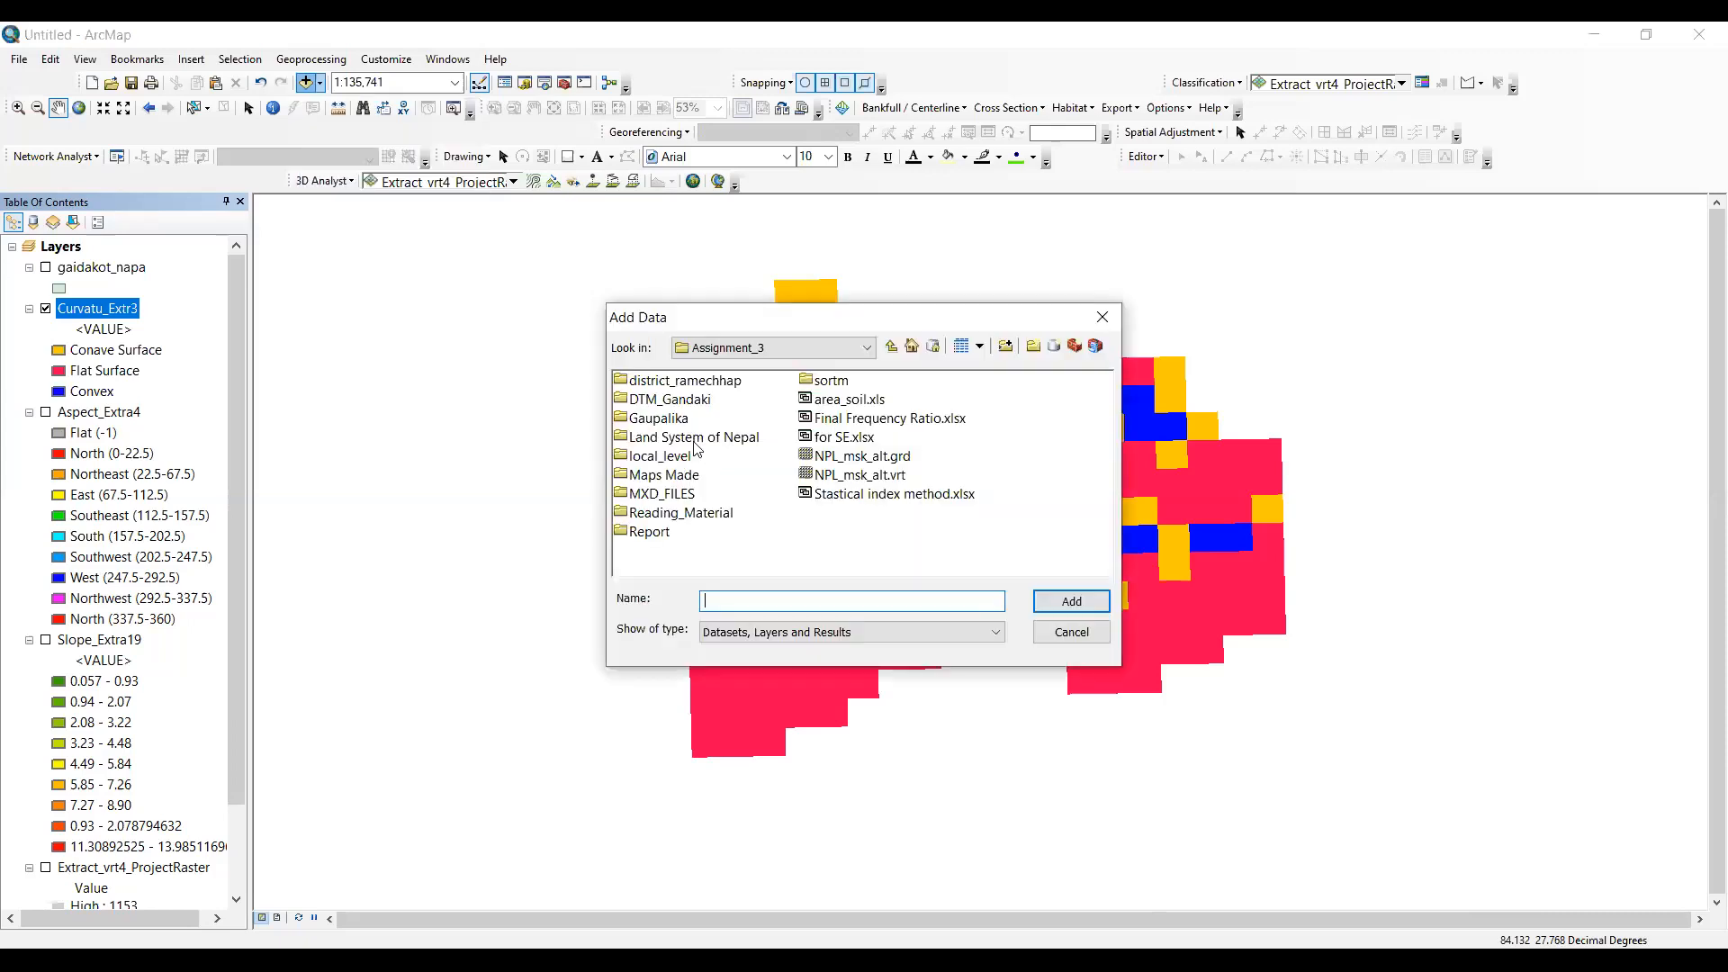
{"action": "double_click", "coordinate": [694, 439]}
{"action": "double_click", "coordinate": [646, 384]}
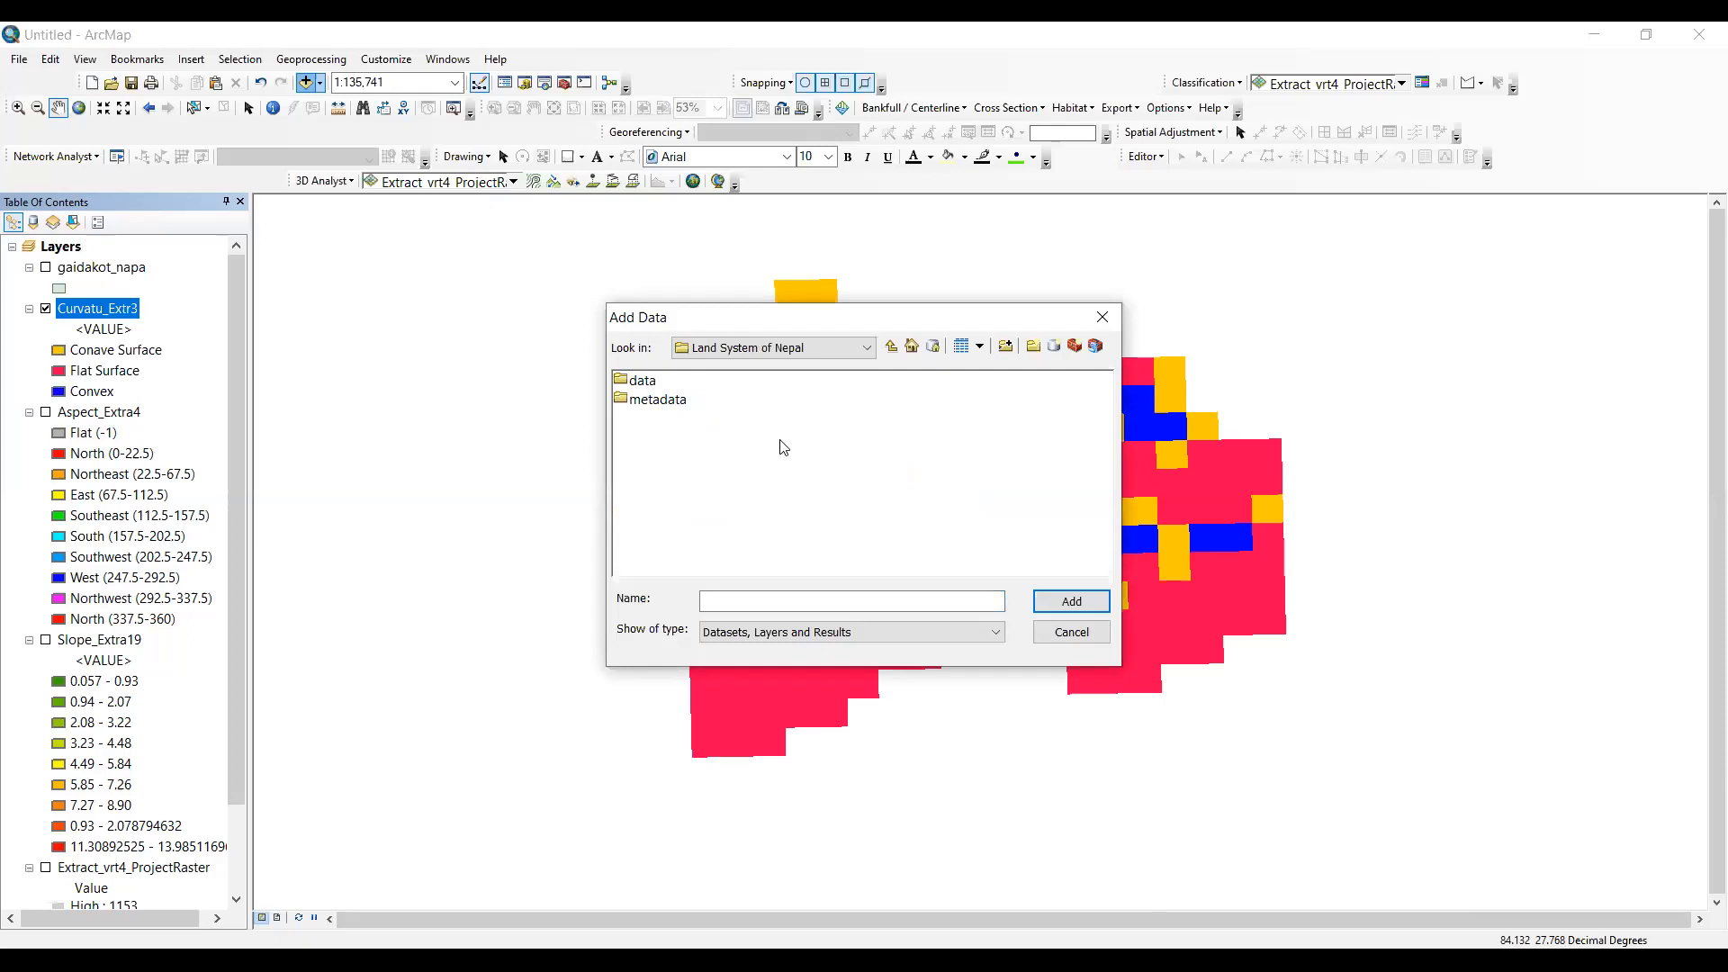
{"action": "left_click", "coordinate": [676, 381]}
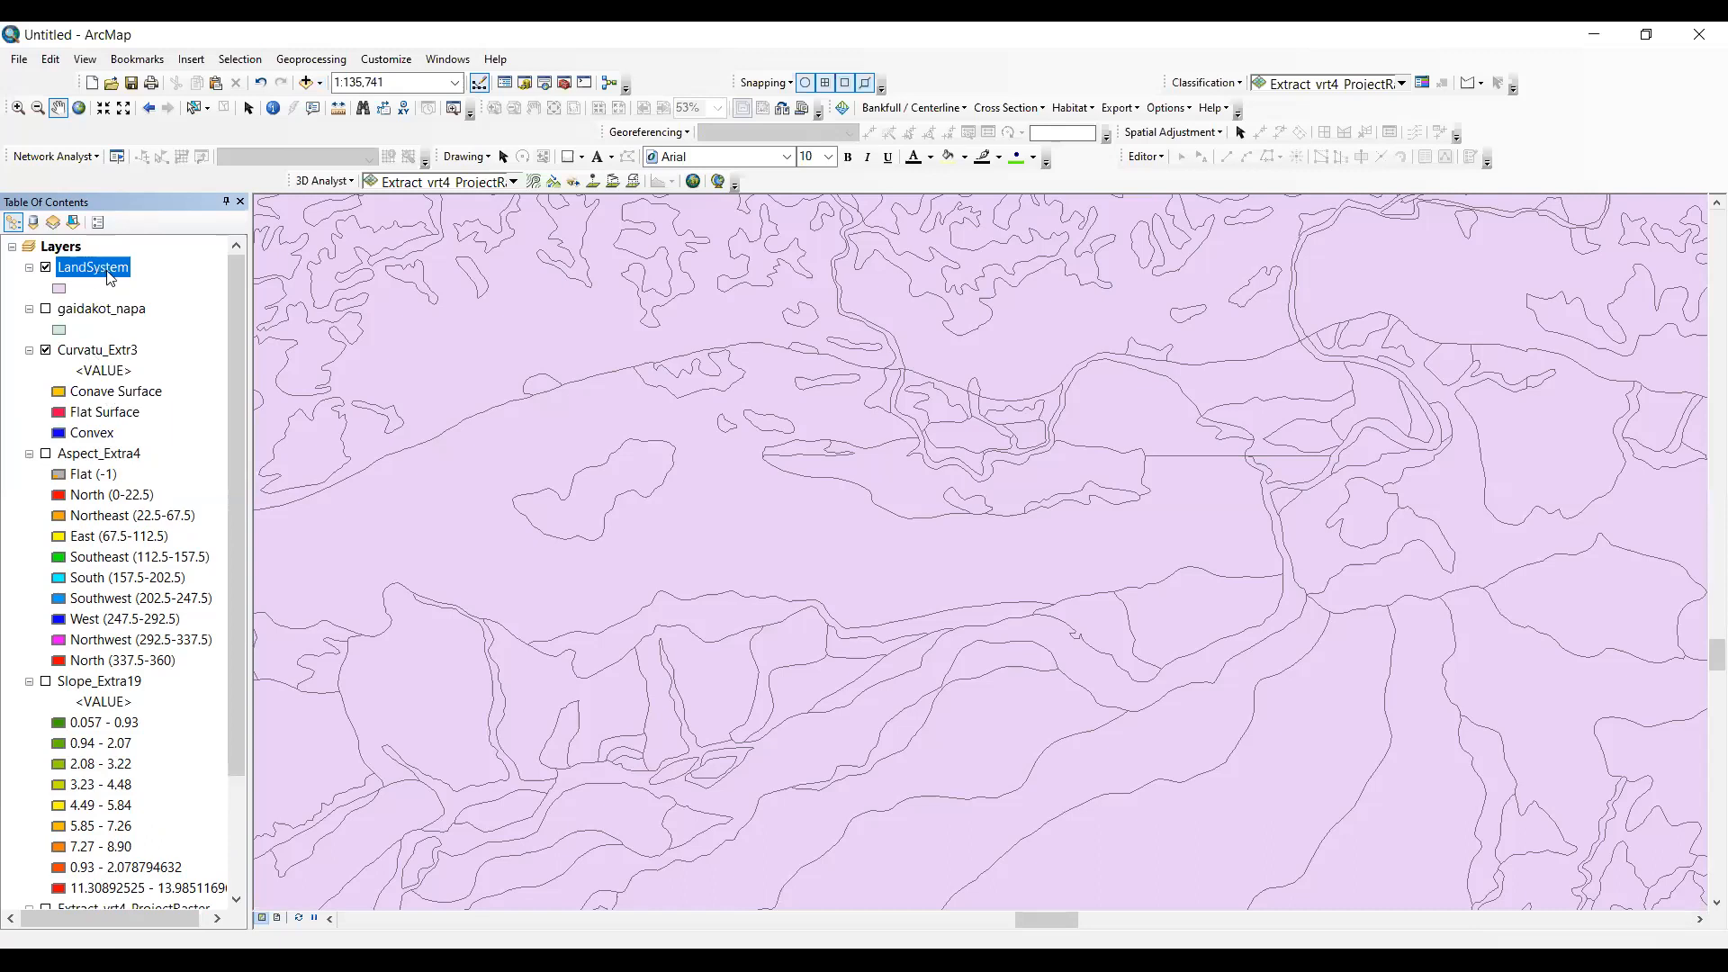
- Open the LandSystem attribute table, maximize it, and examine its fields through to the last column
{"action": "right_click", "coordinate": [99, 268]}
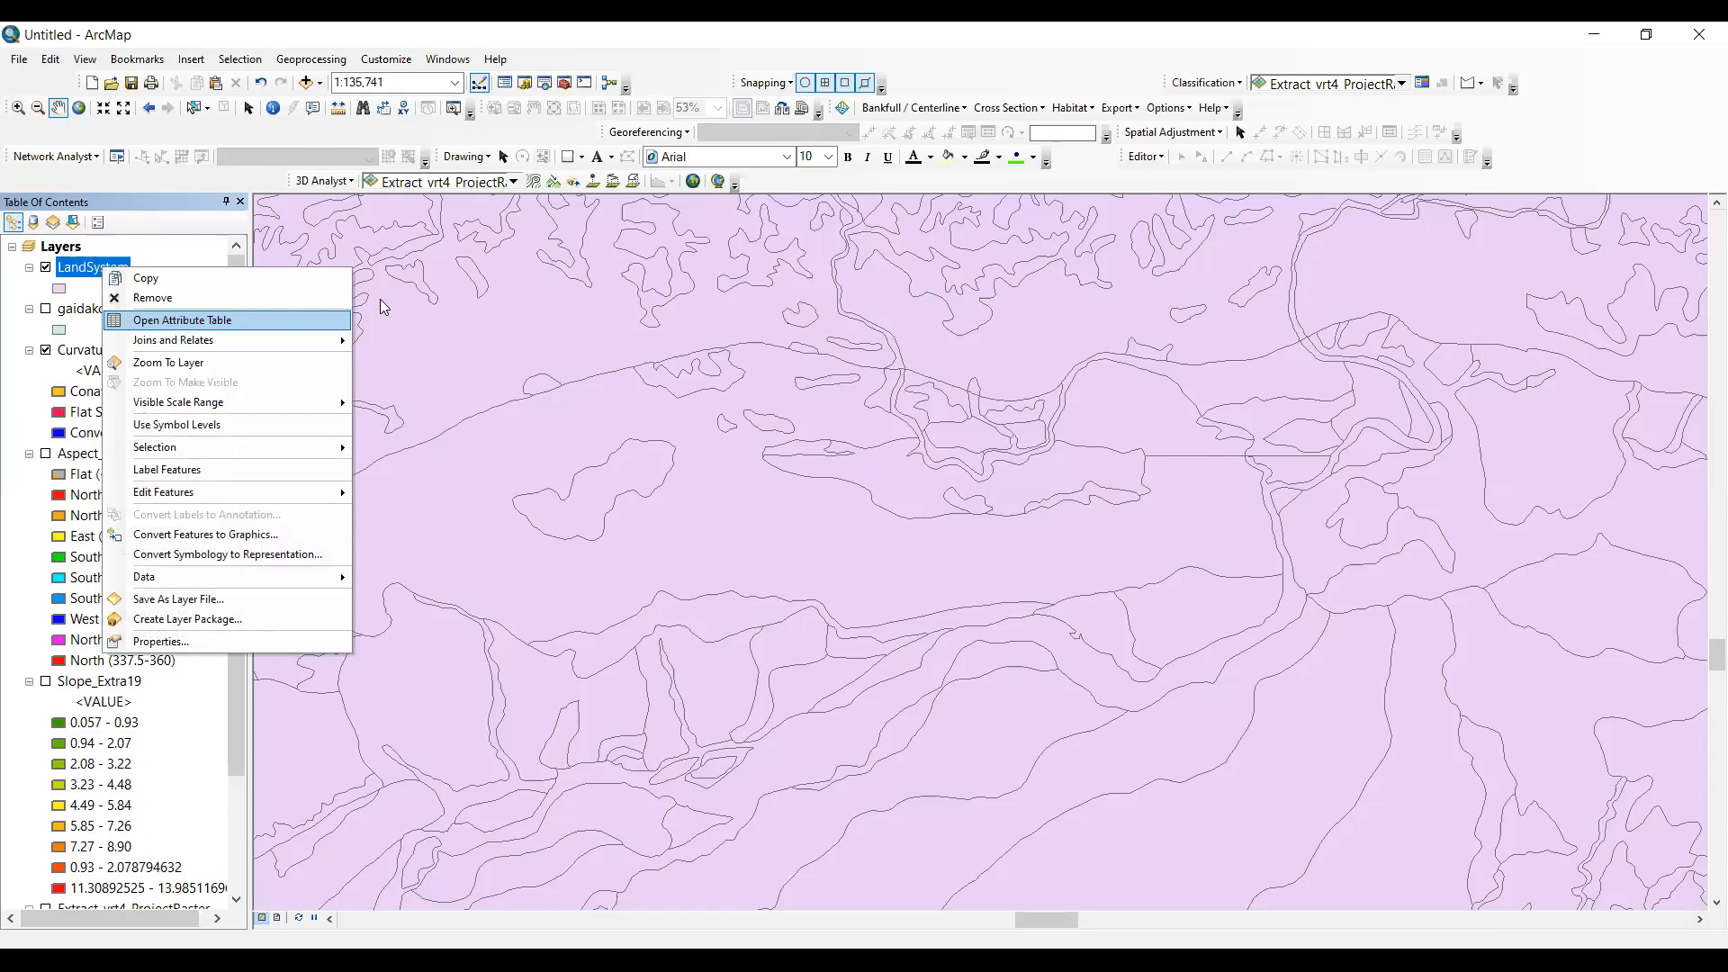
{"action": "key", "text": "Return"}
{"action": "left_click_drag", "start_coordinate": [702, 294], "coordinate": [1030, 206]}
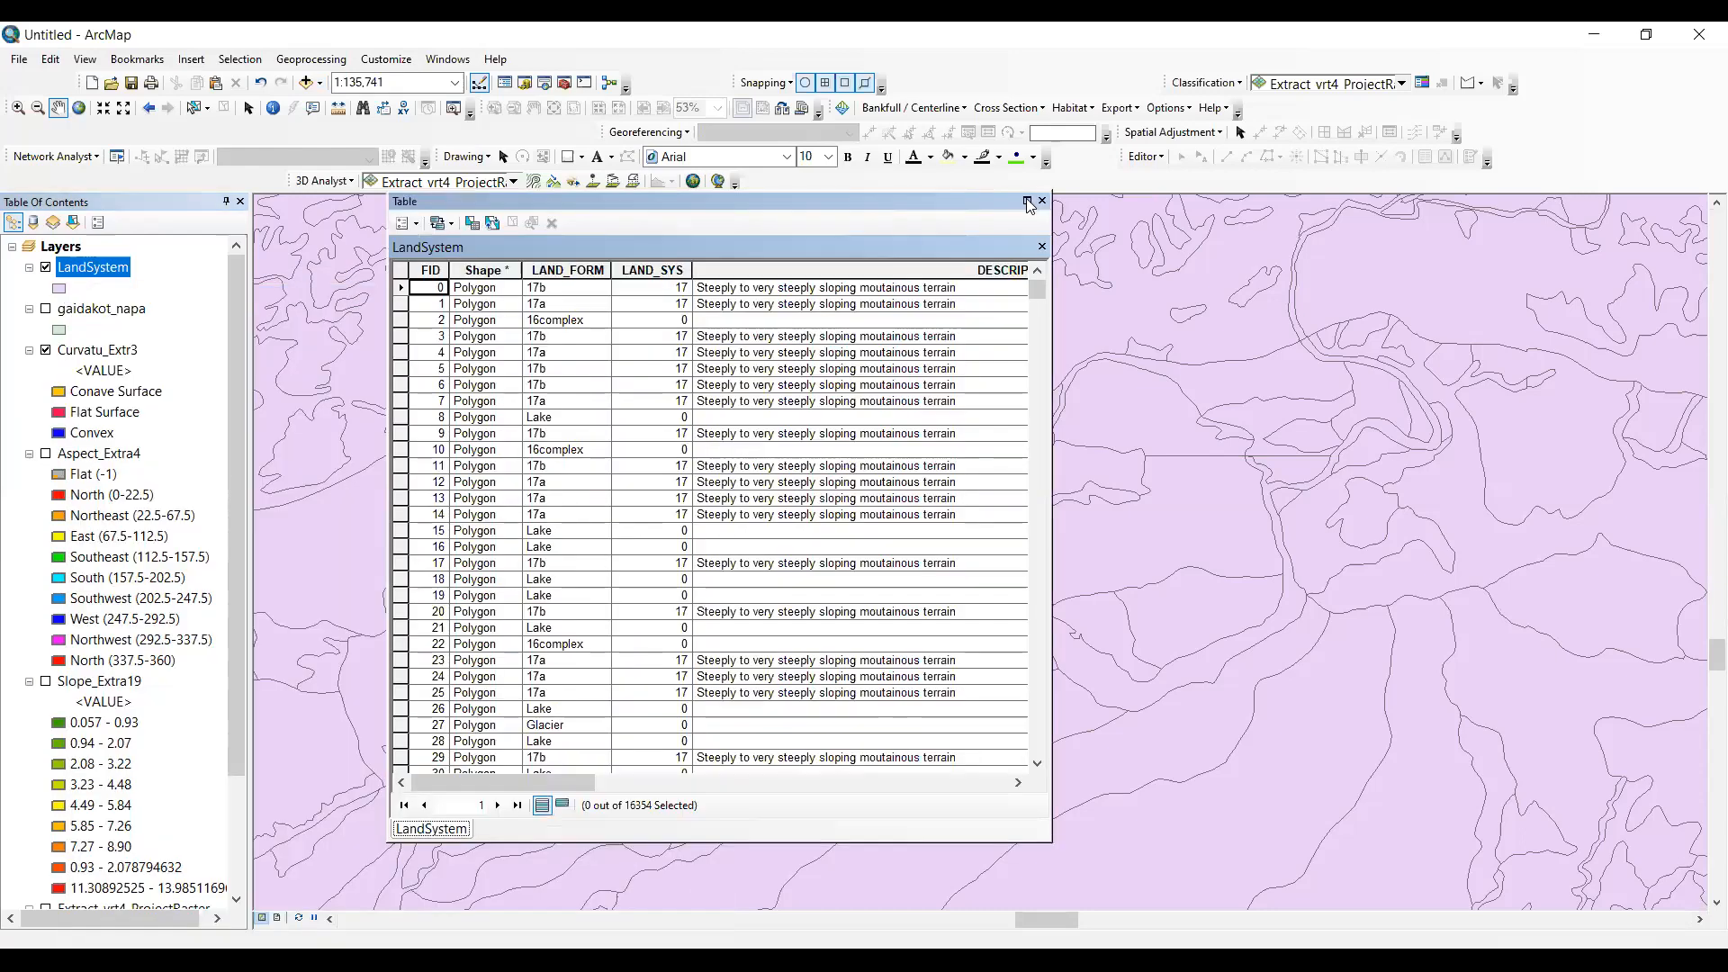
{"action": "left_click", "coordinate": [1028, 203]}
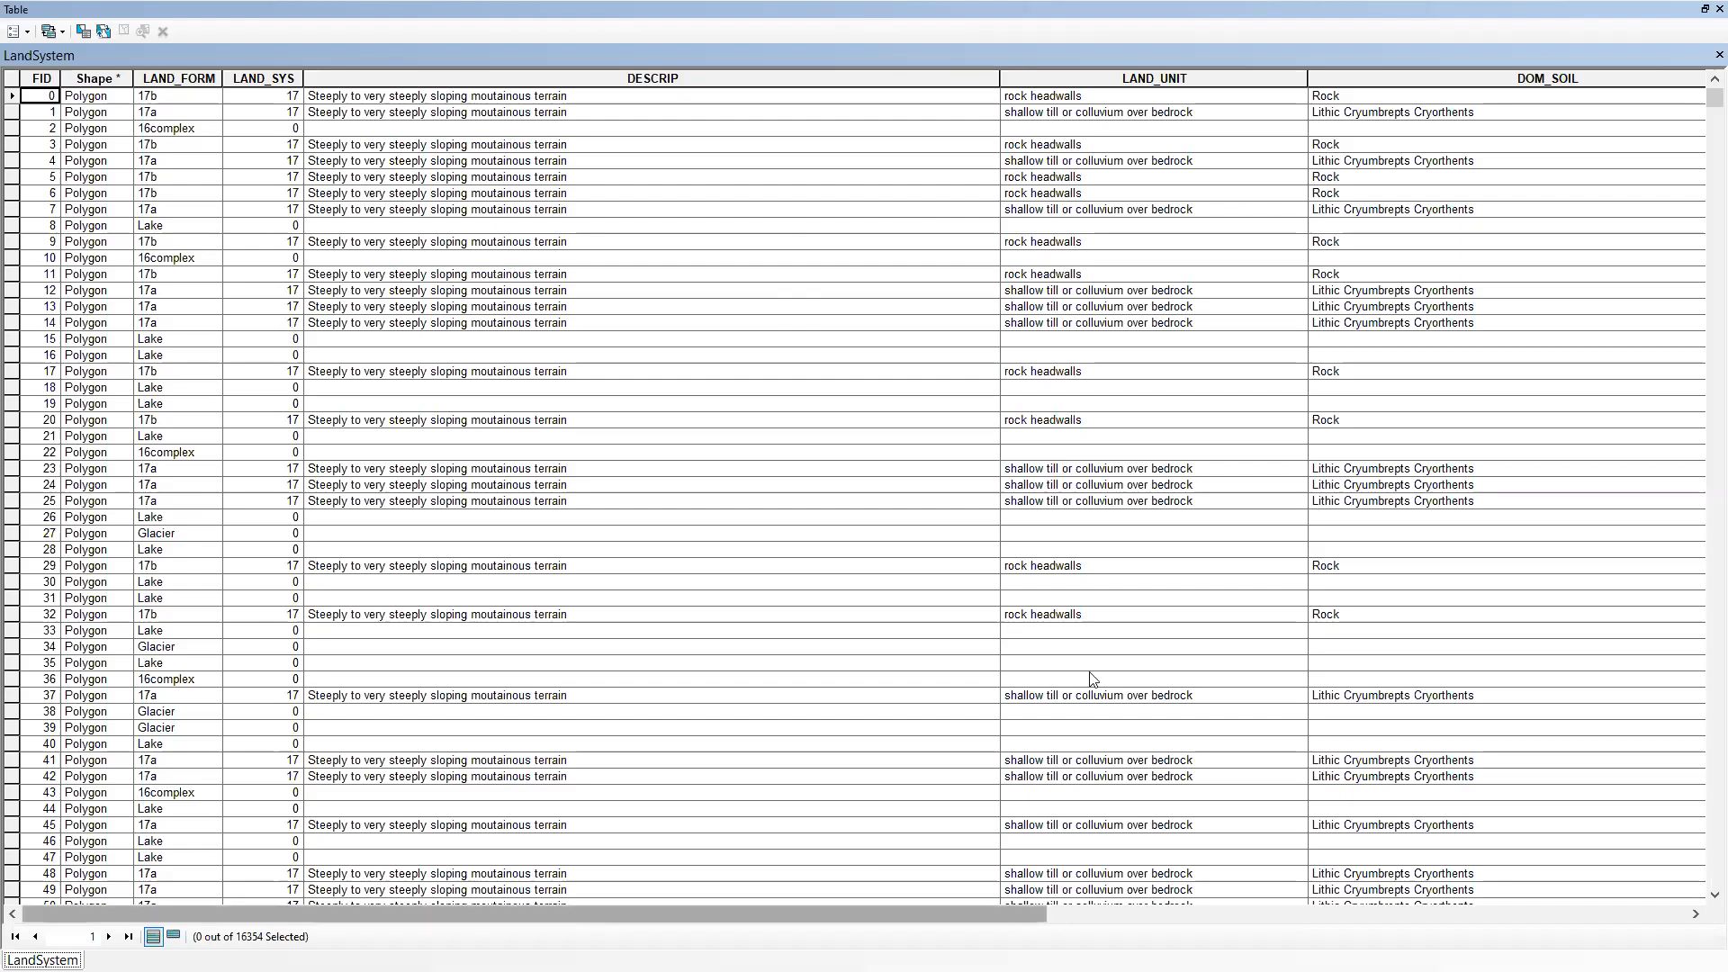
{"action": "left_click_drag", "start_coordinate": [981, 916], "coordinate": [1078, 909]}
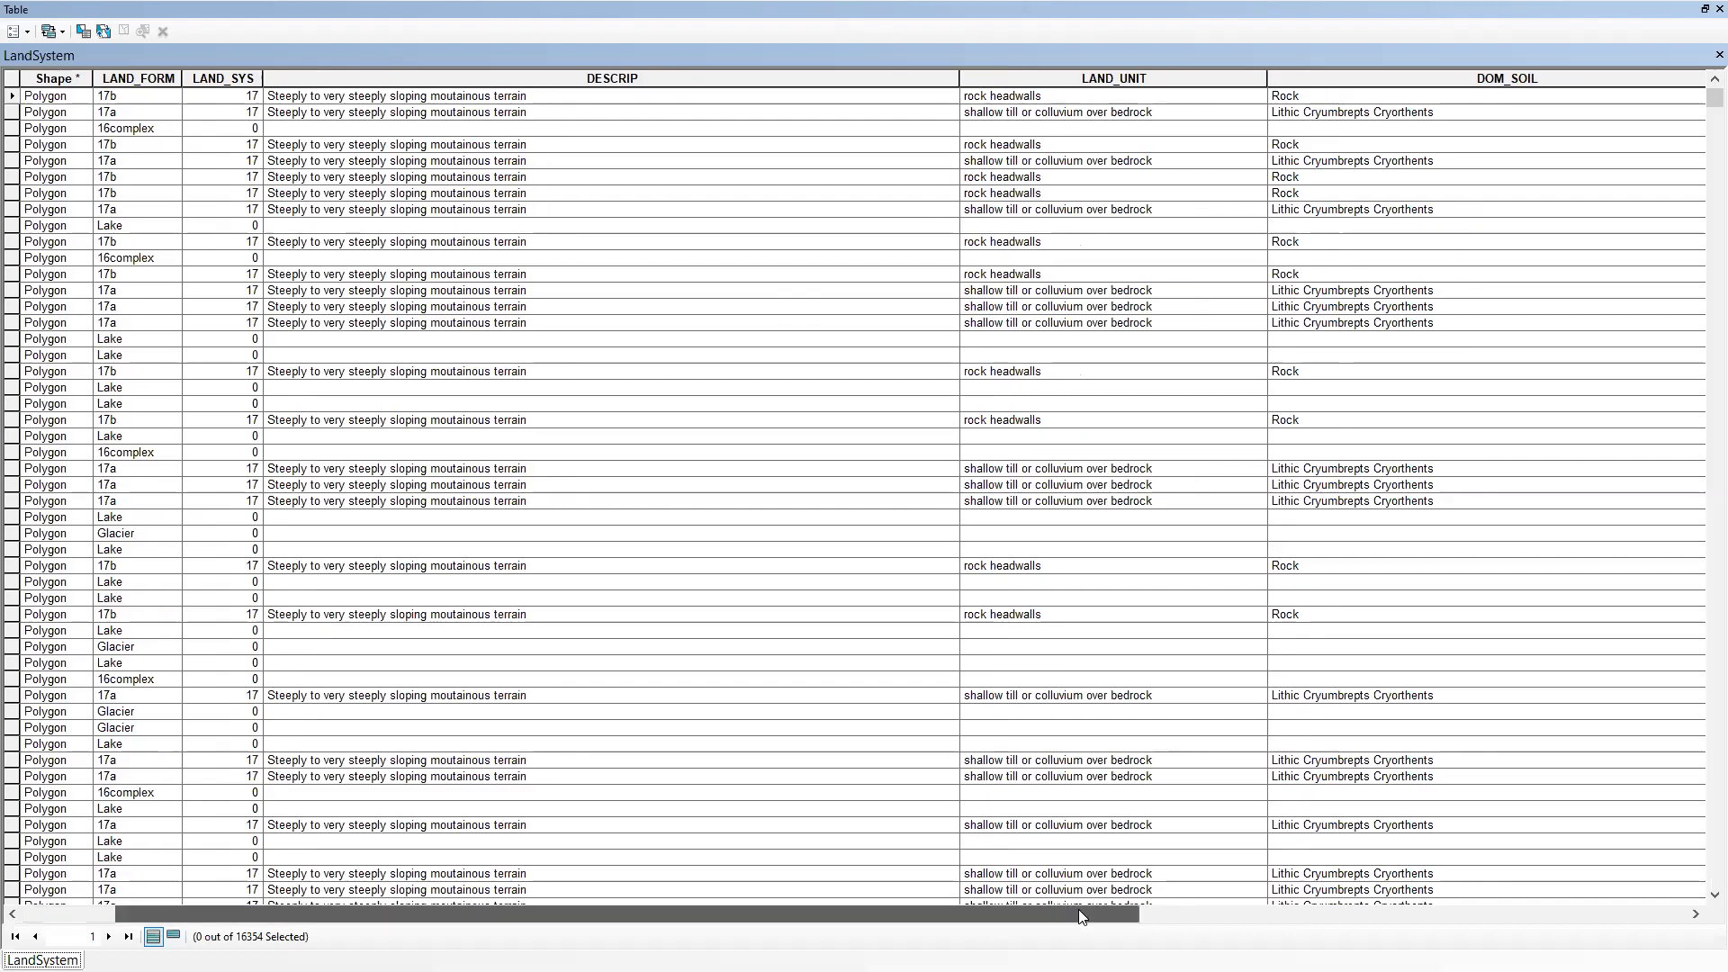
{"action": "left_click", "coordinate": [1372, 912]}
{"action": "left_click", "coordinate": [1575, 914]}
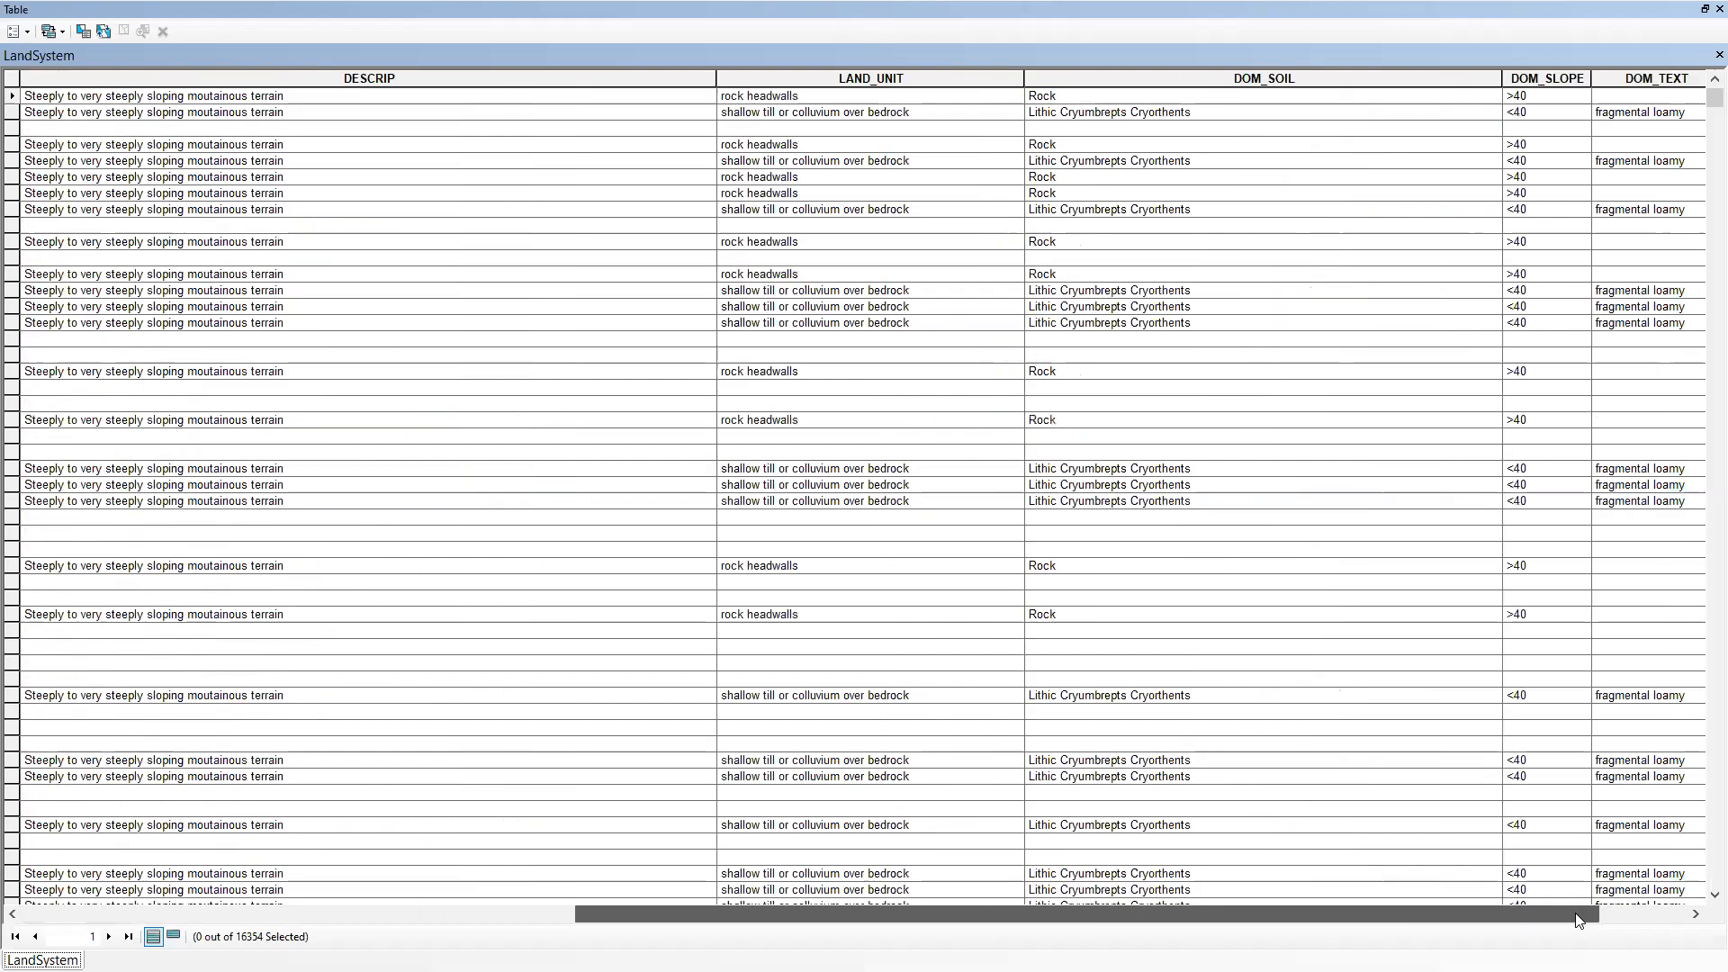
{"action": "left_click", "coordinate": [1609, 917]}
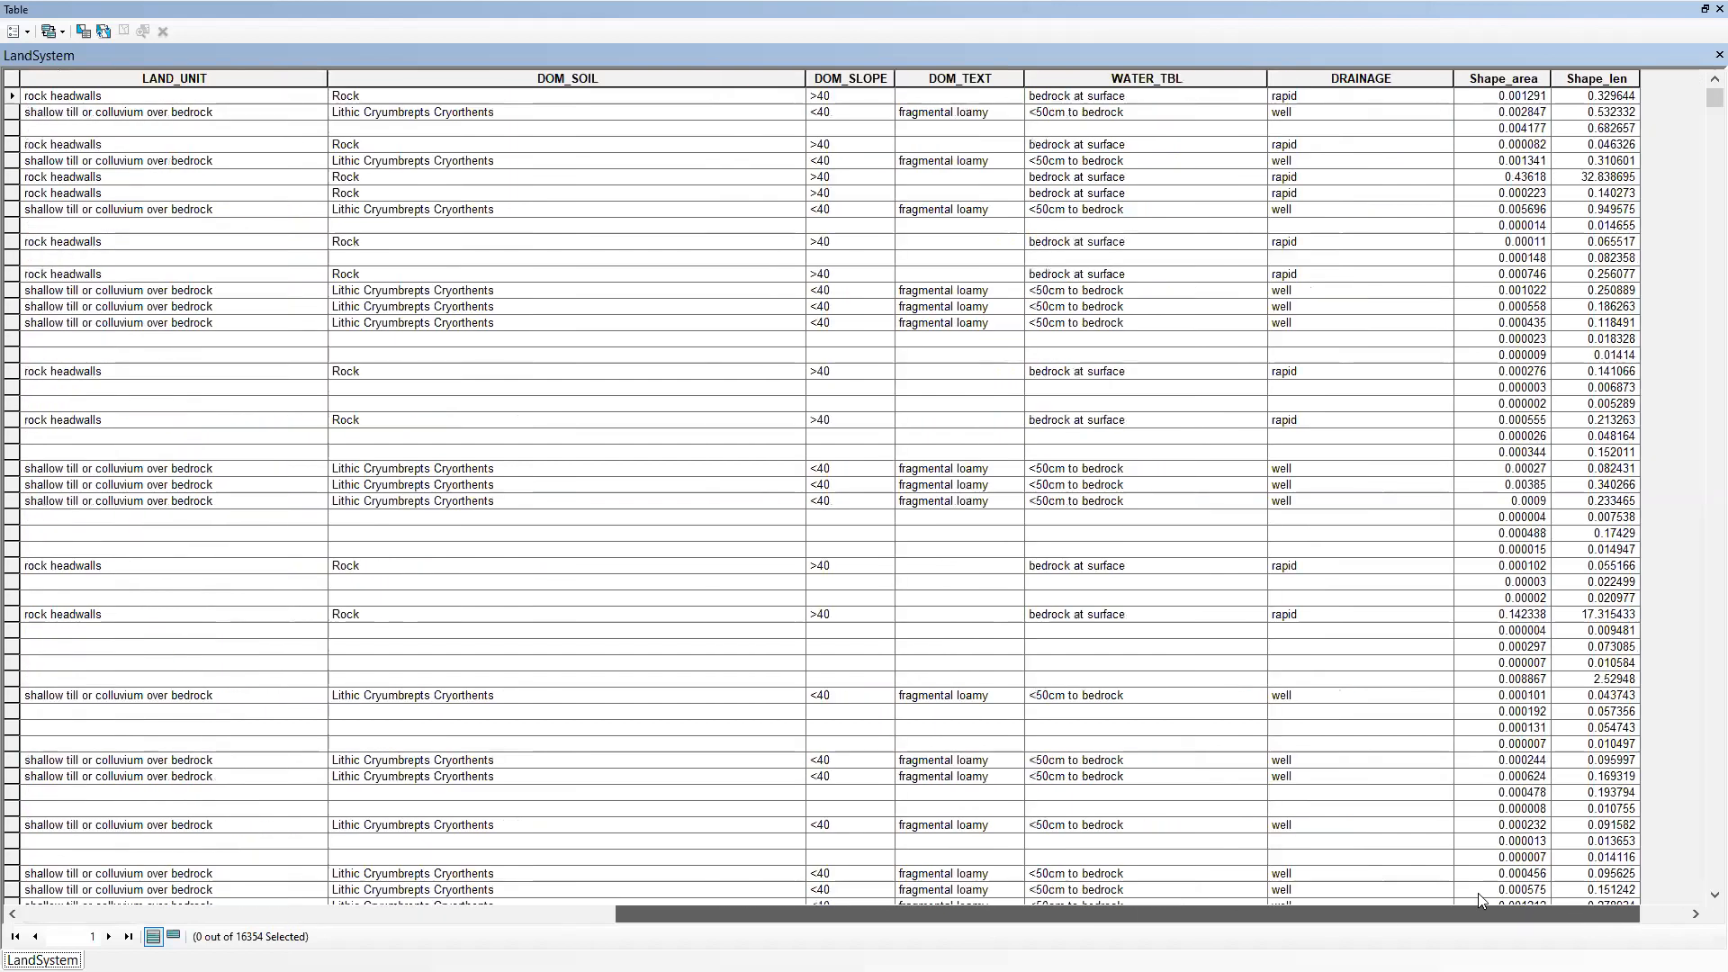
{"action": "left_click_drag", "start_coordinate": [1478, 893], "coordinate": [1478, 893]}
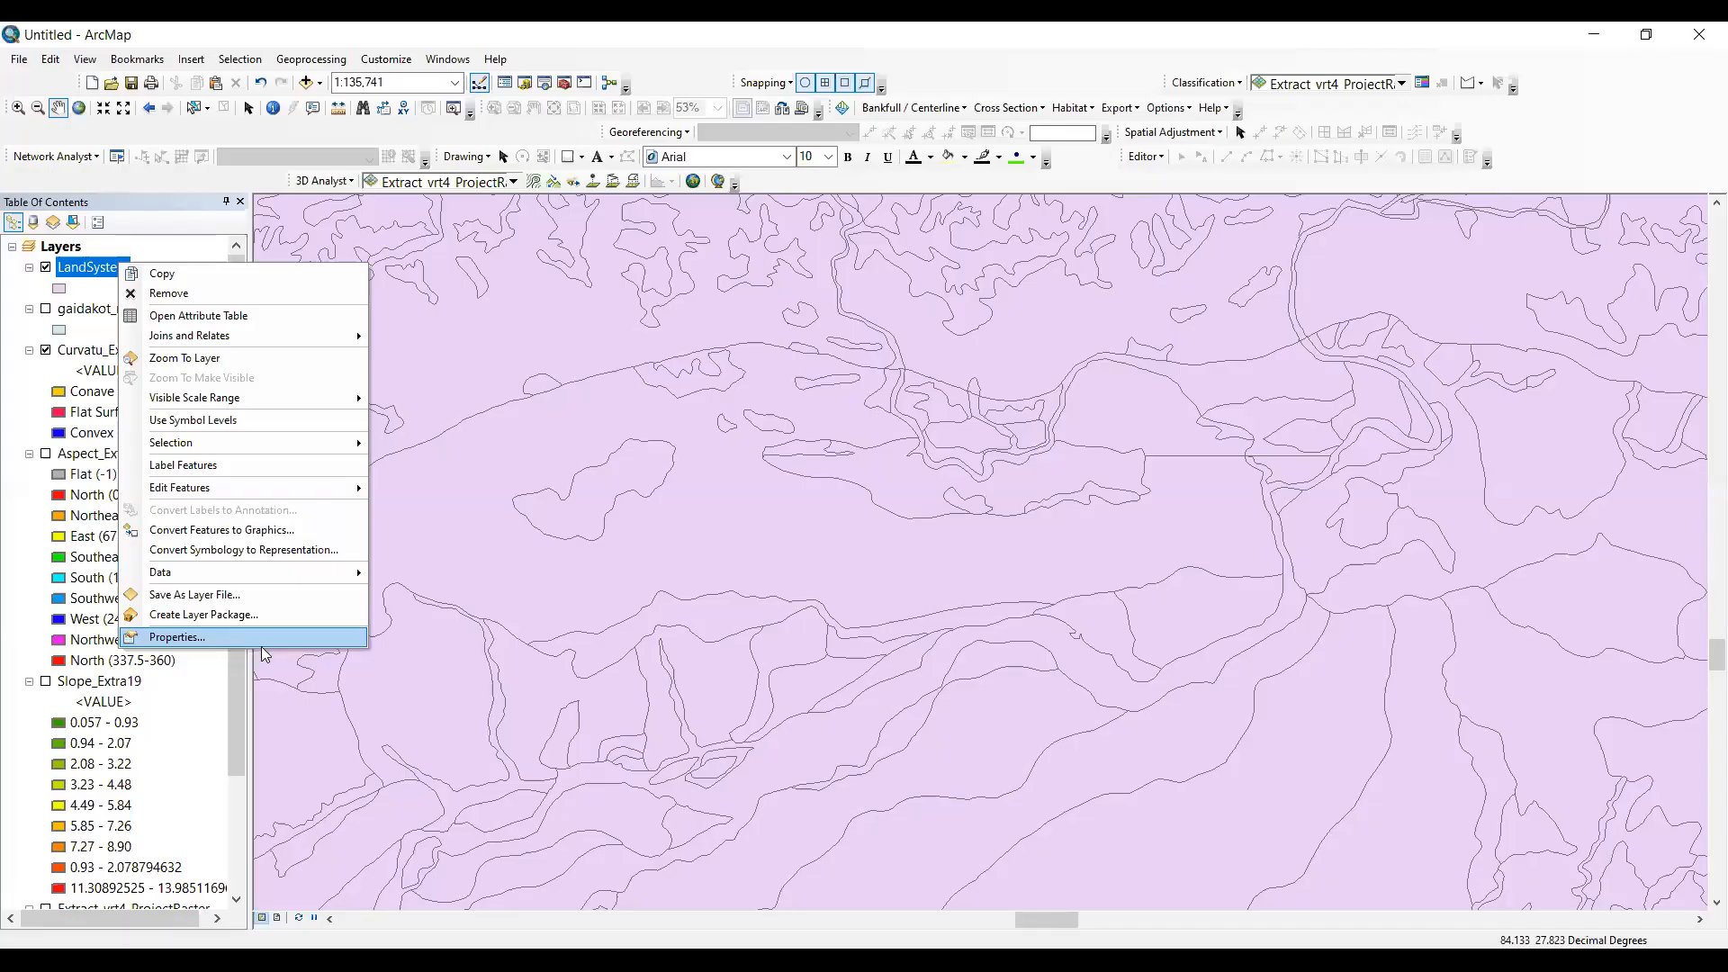
- Symbolize the LandSystem layer by unique values of the DOM_SOIL field, adding all values, and confirm the layer properties
{"action": "left_click", "coordinate": [262, 641]}
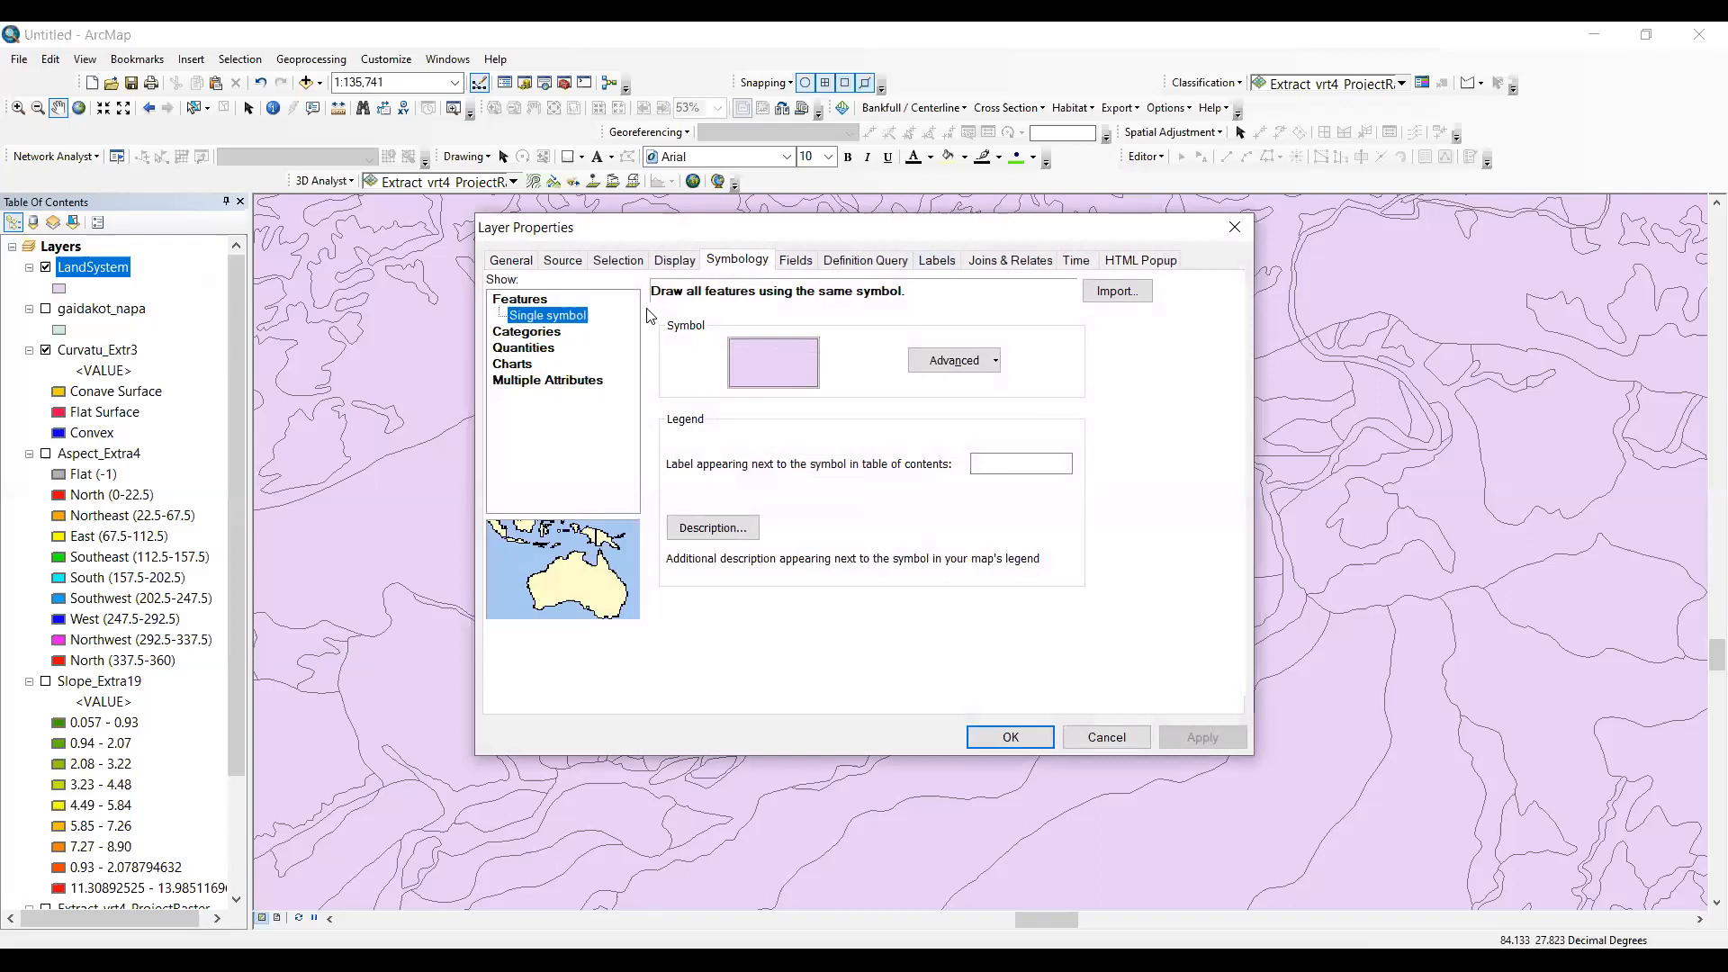
{"action": "left_click", "coordinate": [526, 332]}
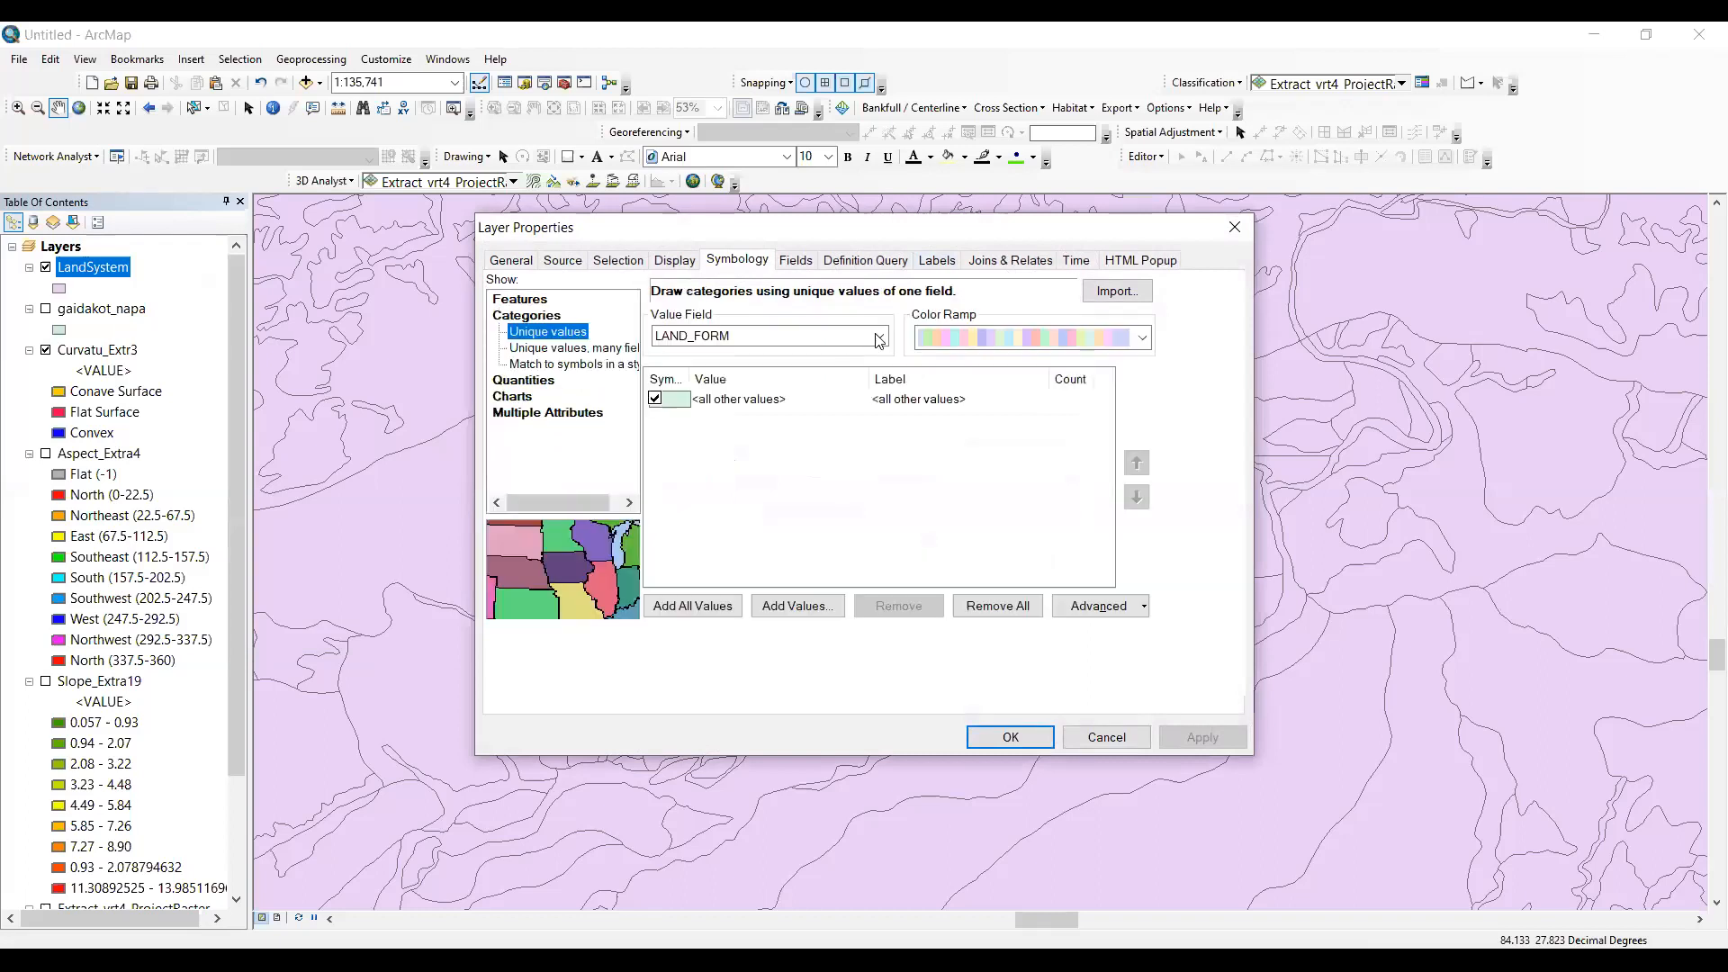
{"action": "left_click", "coordinate": [743, 337]}
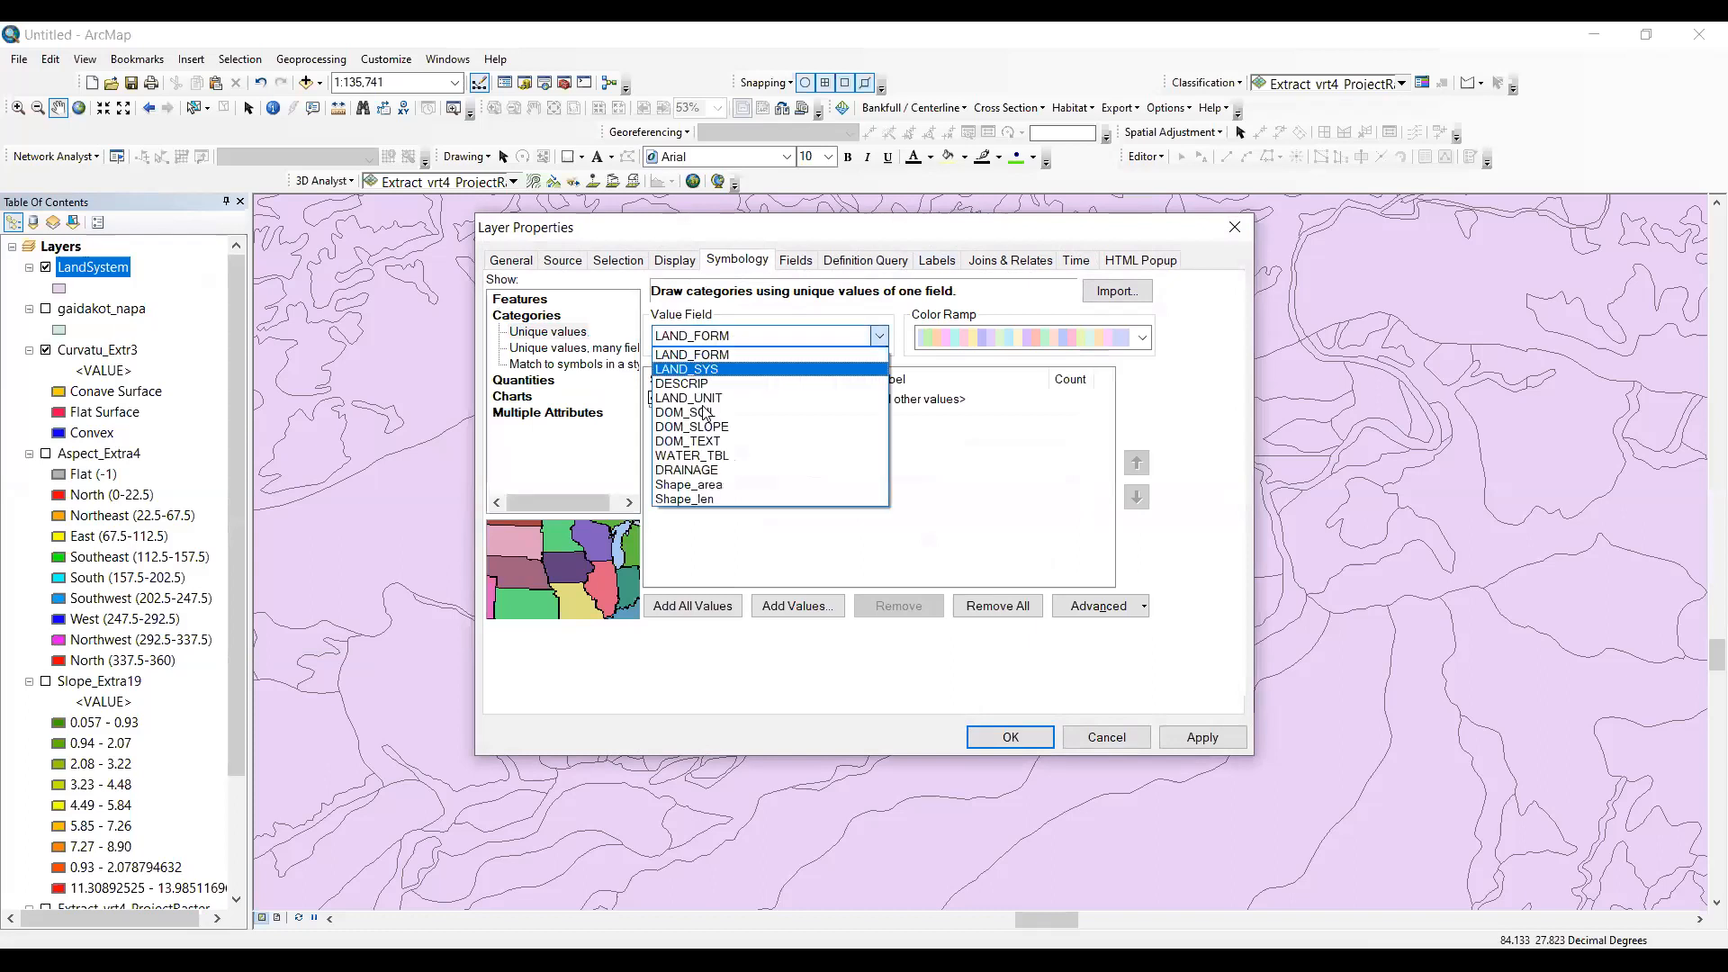
{"action": "left_click", "coordinate": [705, 413]}
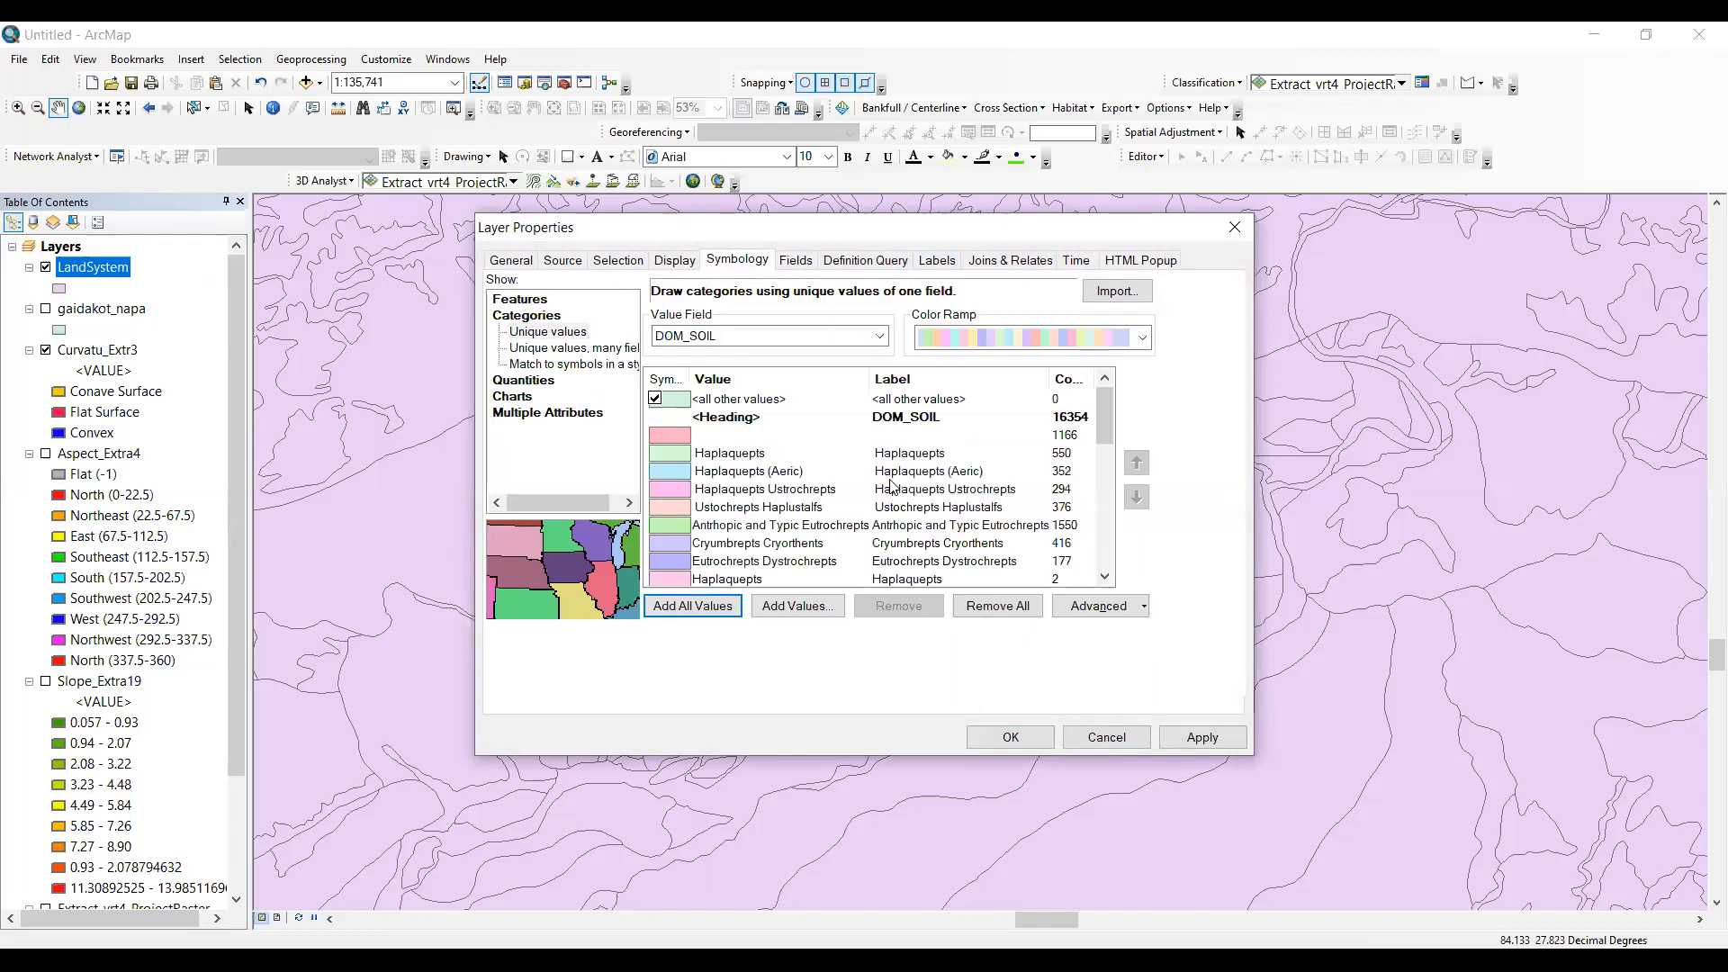
{"action": "scroll", "coordinate": [891, 486], "scroll_direction": "down", "scroll_amount": 2}
{"action": "scroll", "coordinate": [892, 486], "scroll_direction": "up", "scroll_amount": 3}
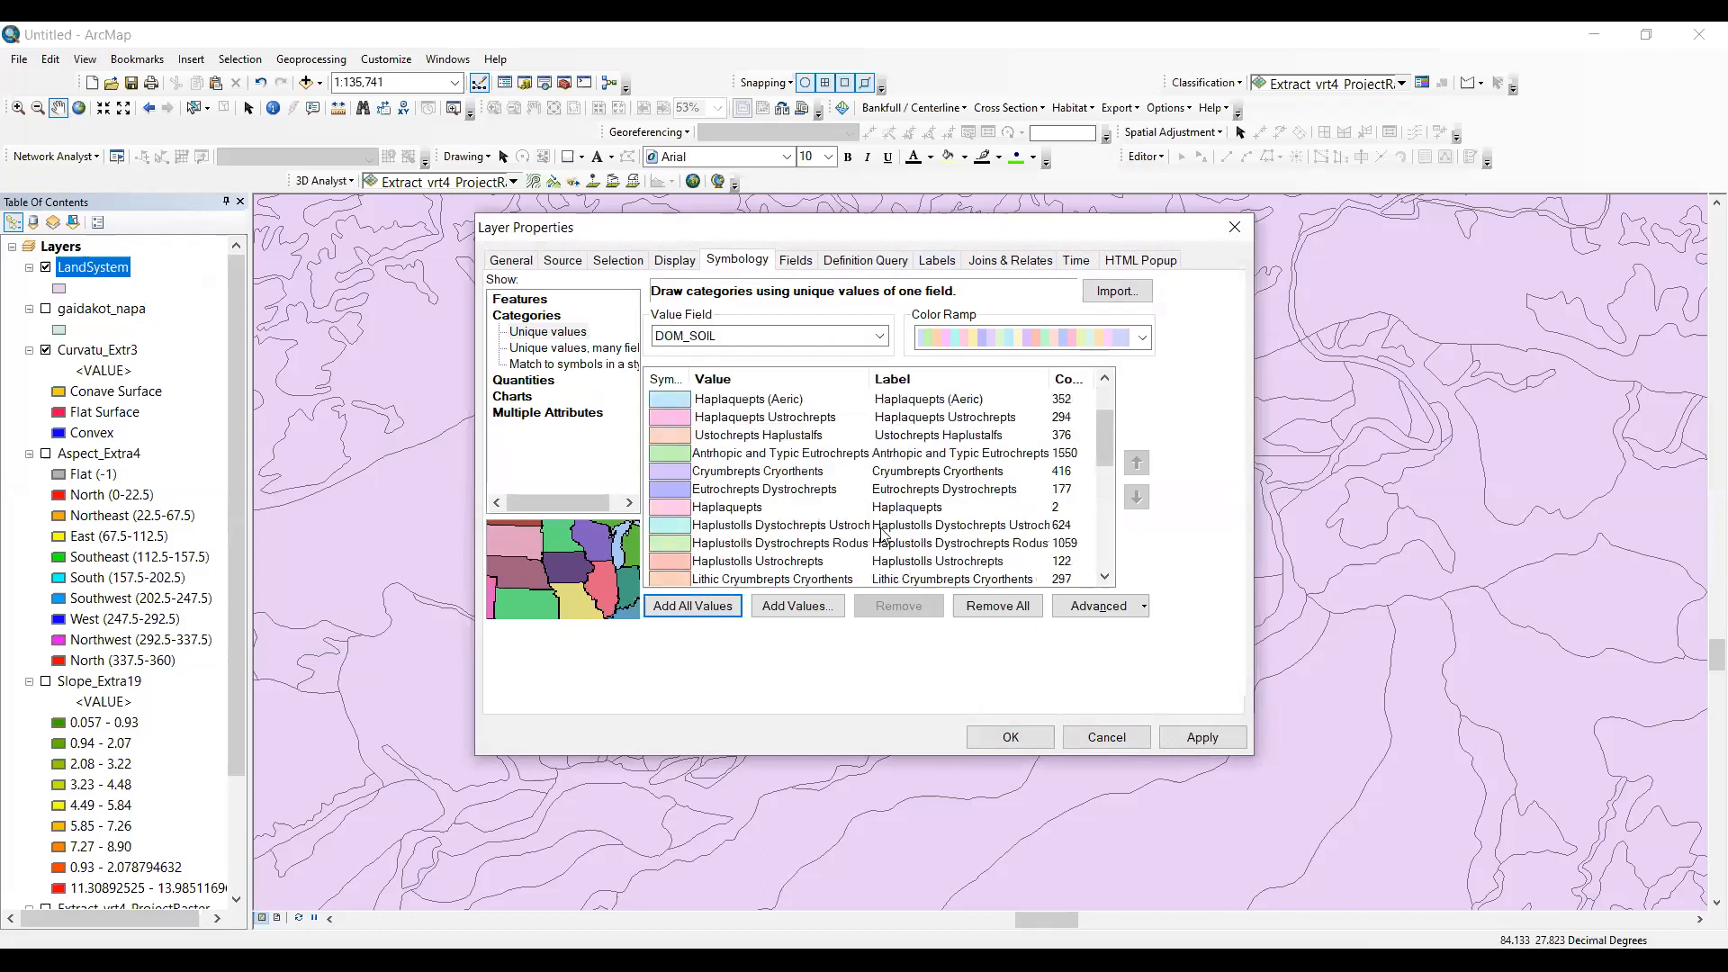
{"action": "scroll", "coordinate": [1006, 739], "scroll_direction": "up", "scroll_amount": 2}
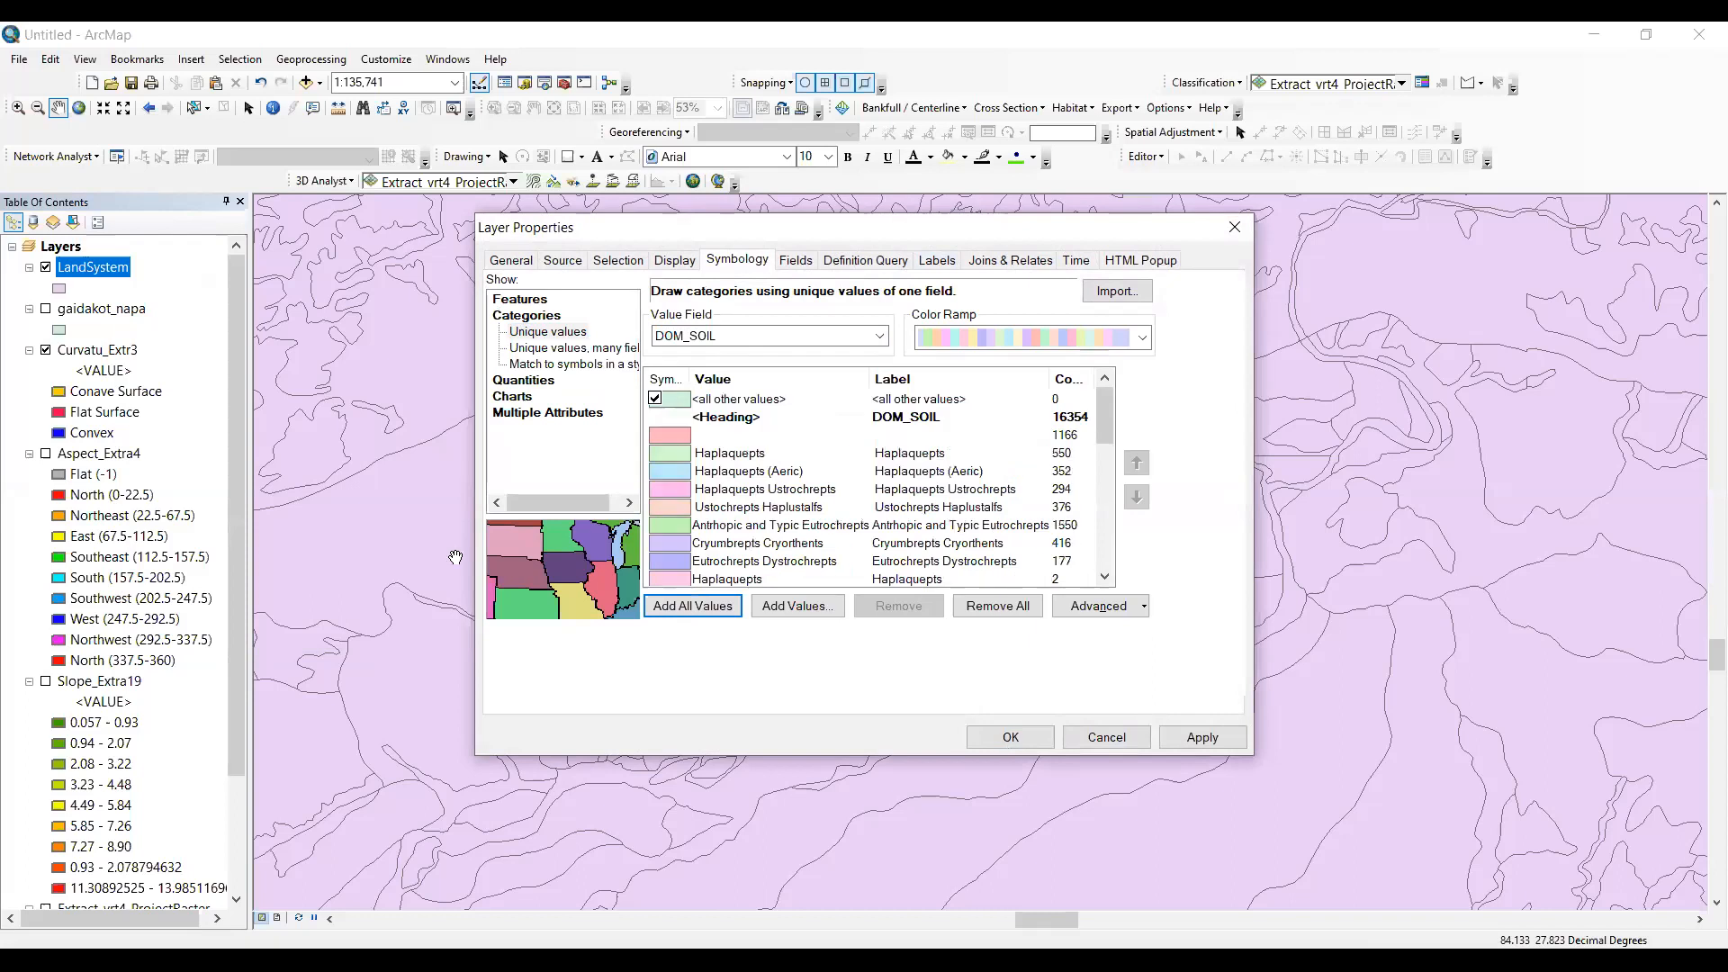
{"action": "key", "text": "Return"}
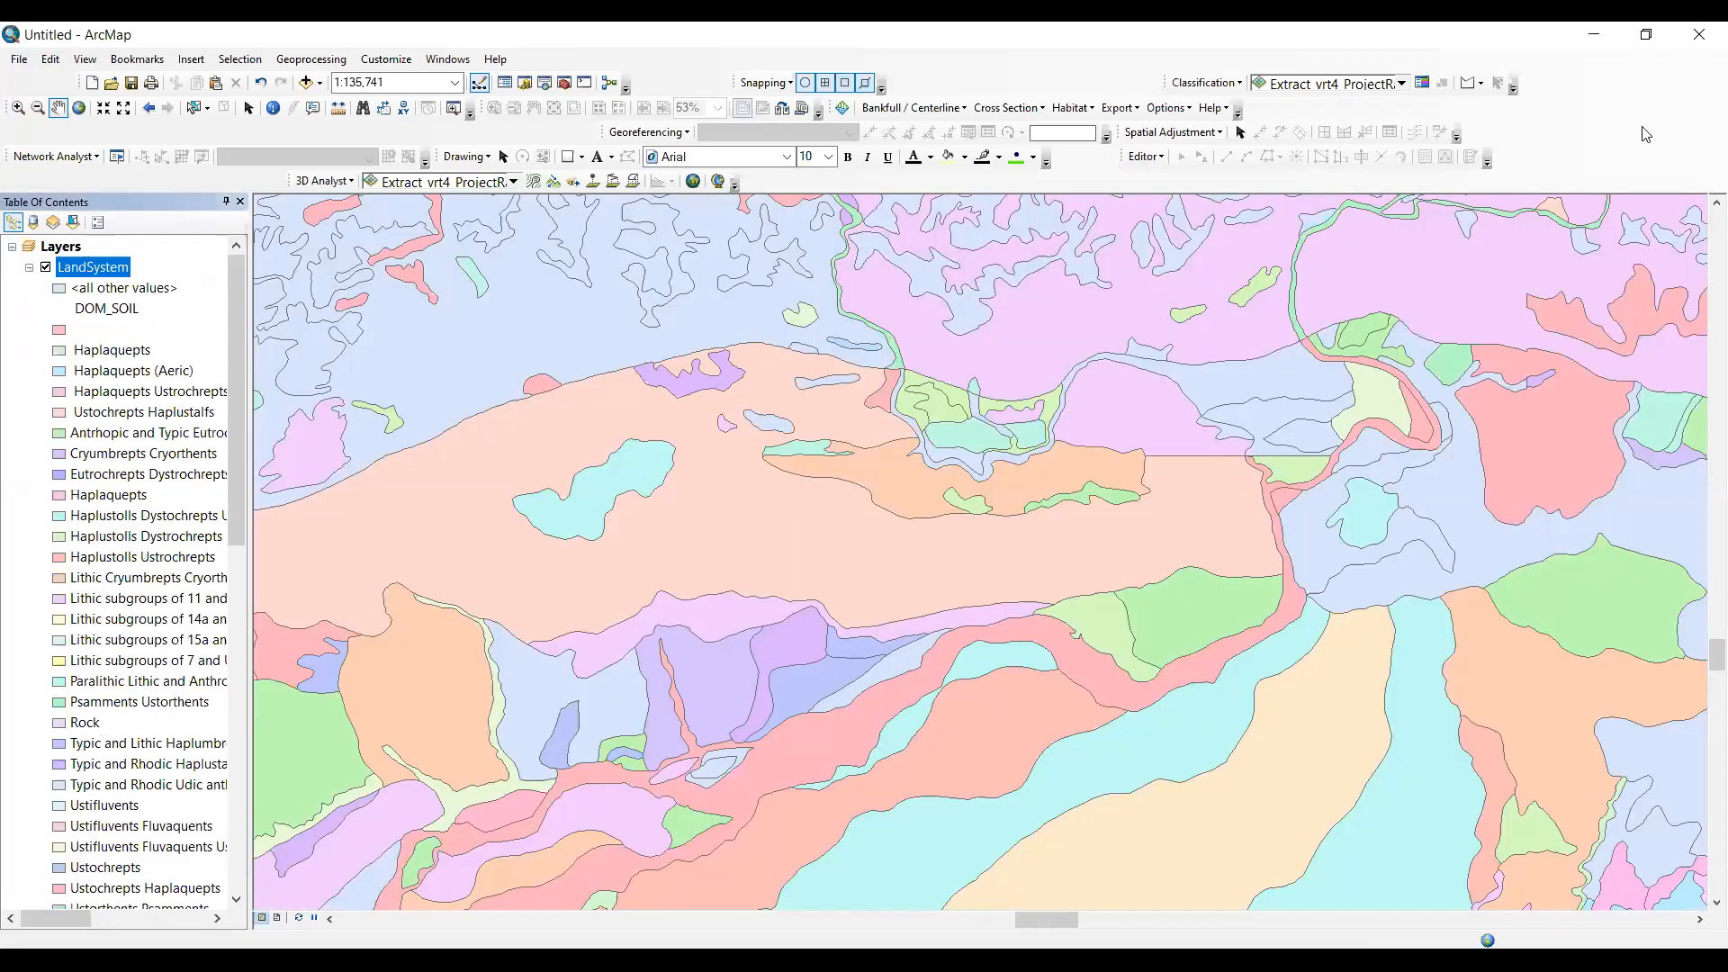
- Open the tool search and look up "extract by mask"
{"action": "key", "text": "alt+w"}
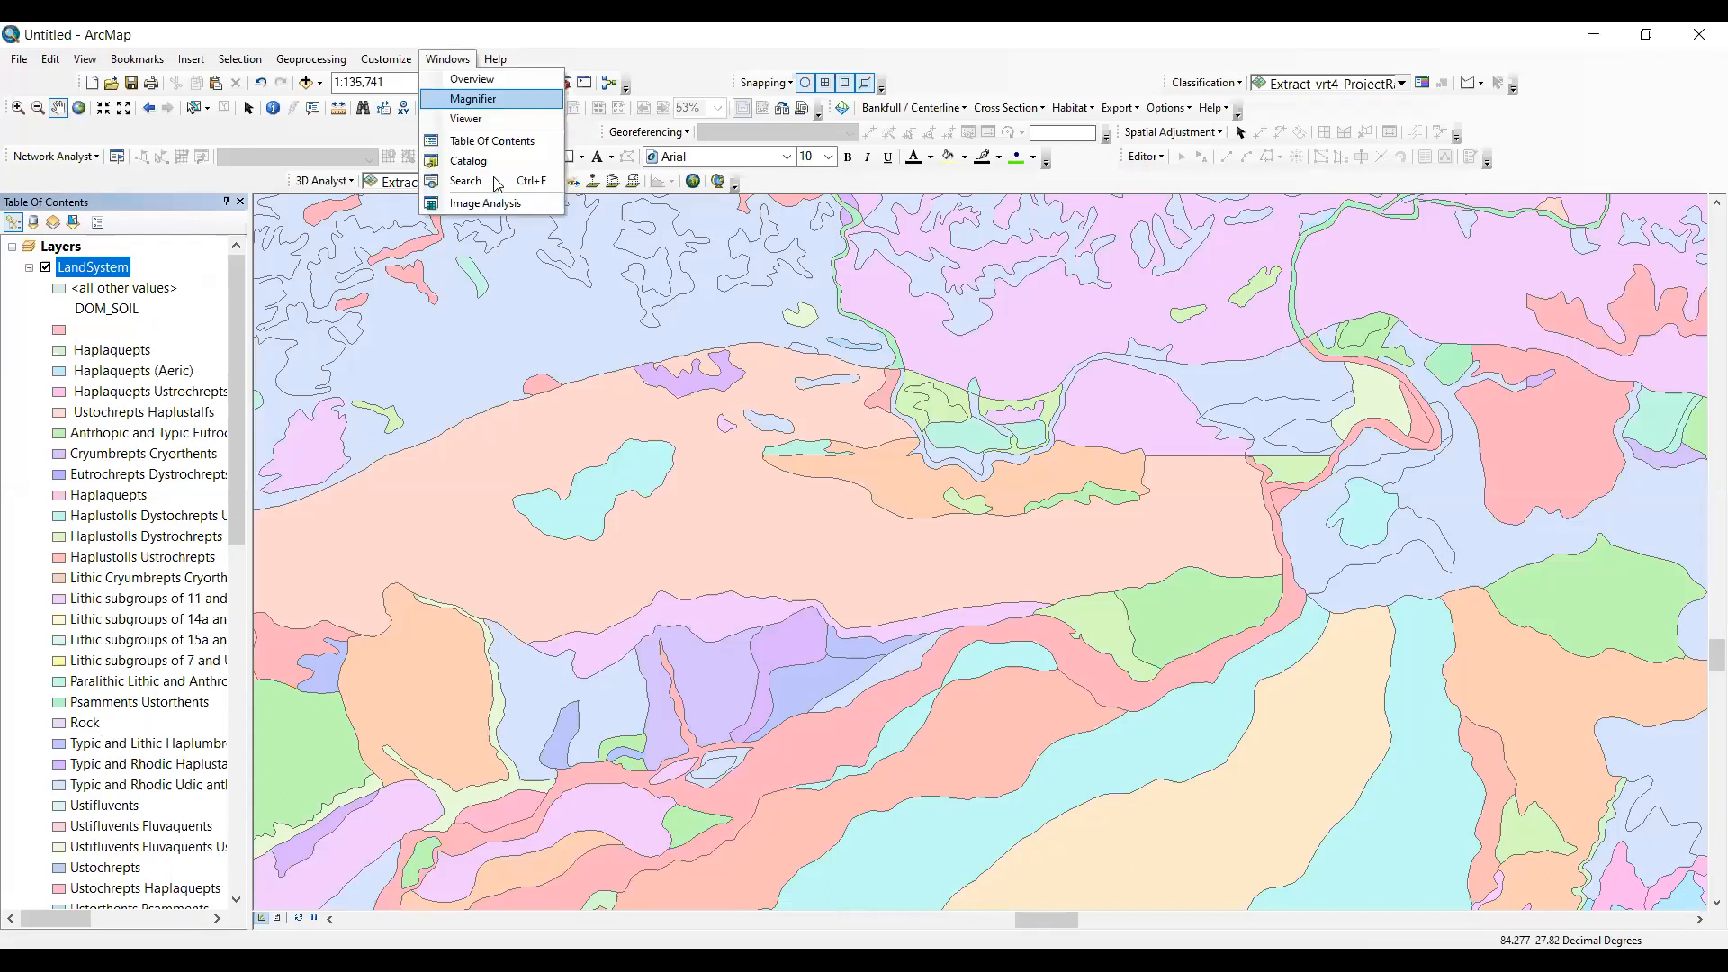
{"action": "left_click", "coordinate": [497, 183]}
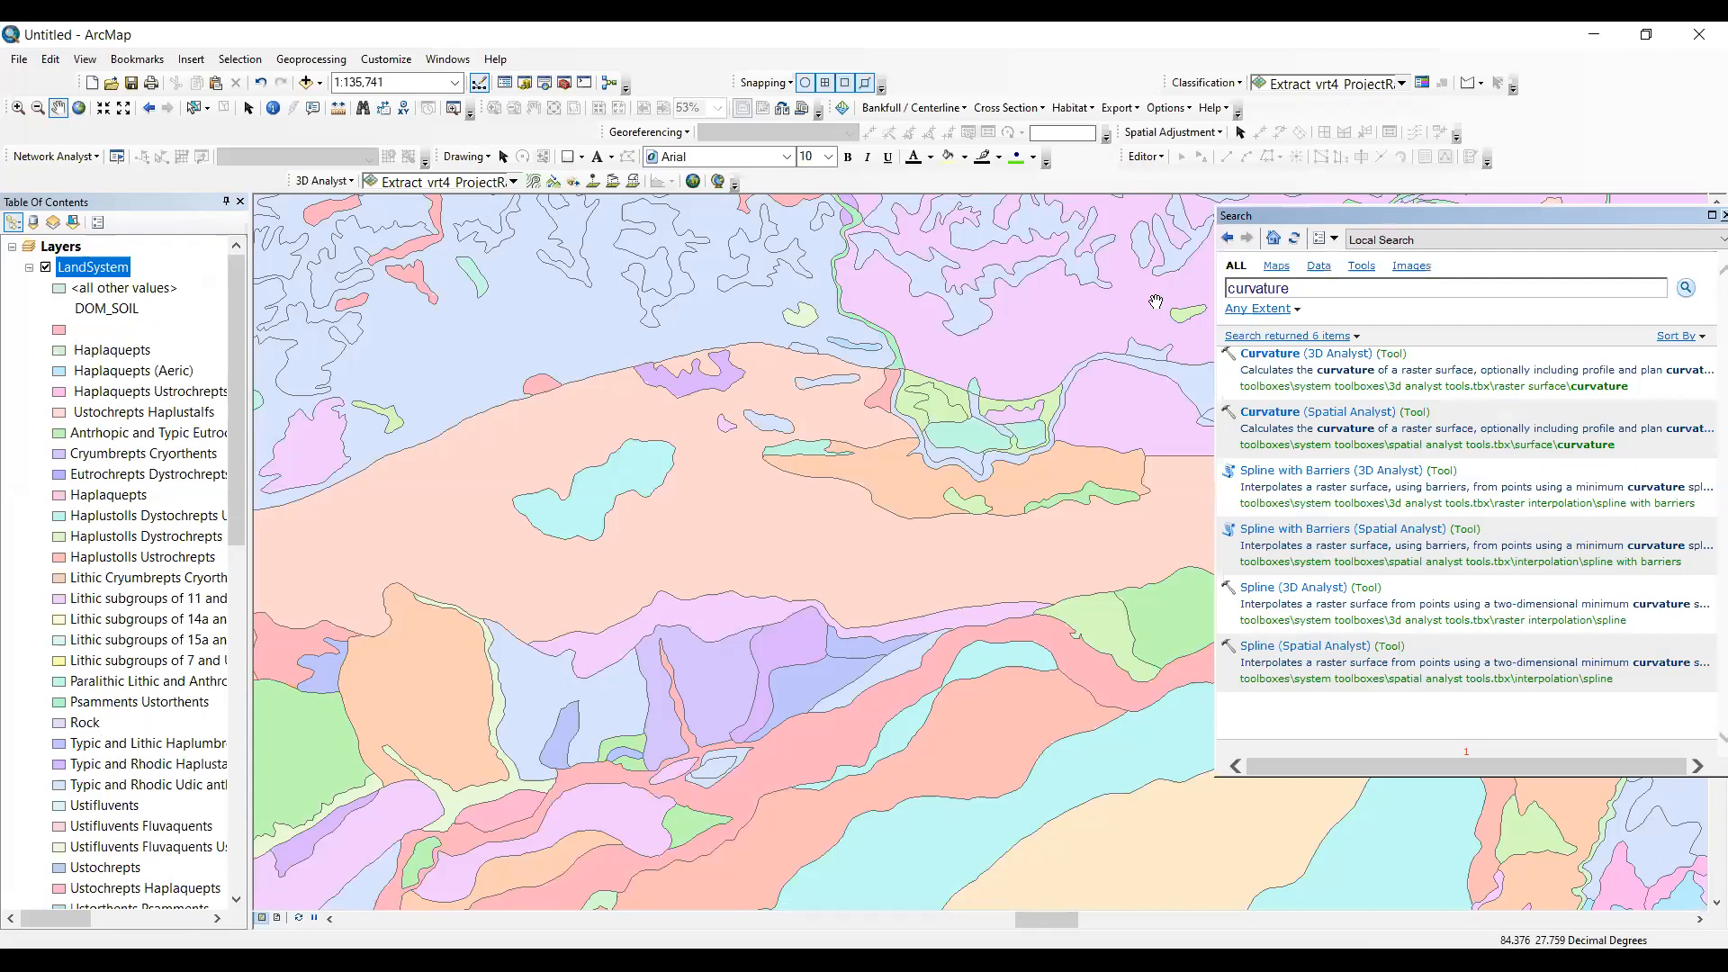
{"action": "type", "text": "extract by mask"}
{"action": "key", "text": "Return"}
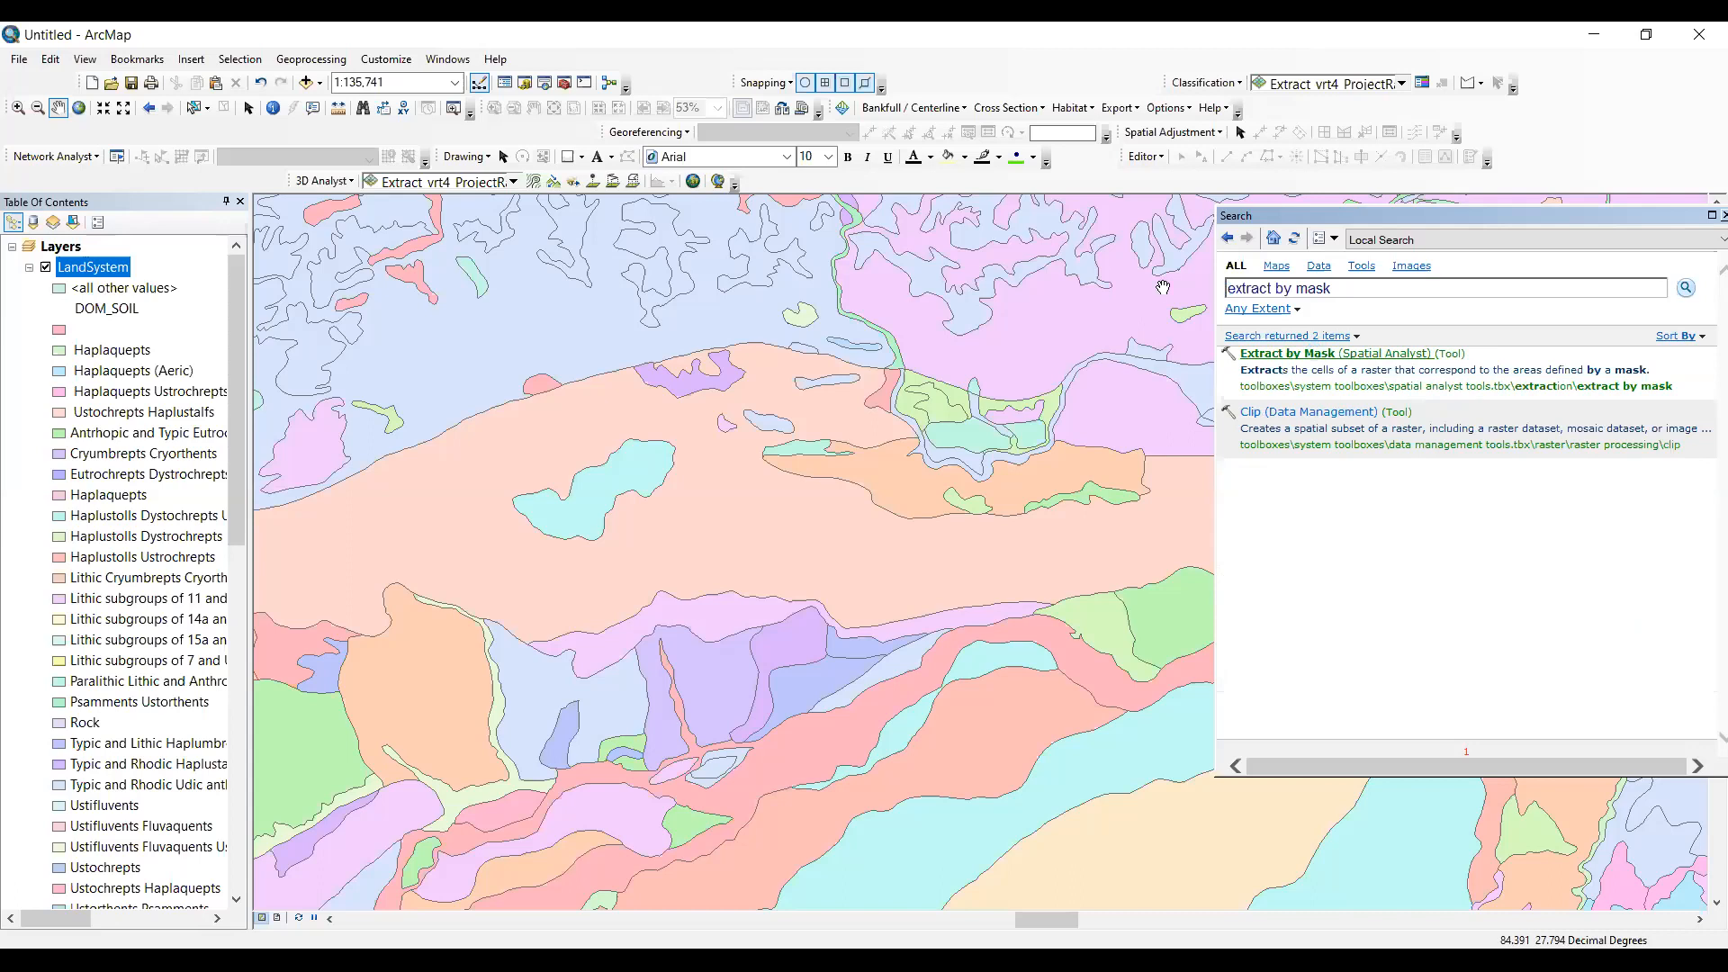
- Find the Clip tool, clip the LandSystem layer to the Gaidakot boundary, and hide the original LandSystem layer
{"action": "type", "text": "clip"}
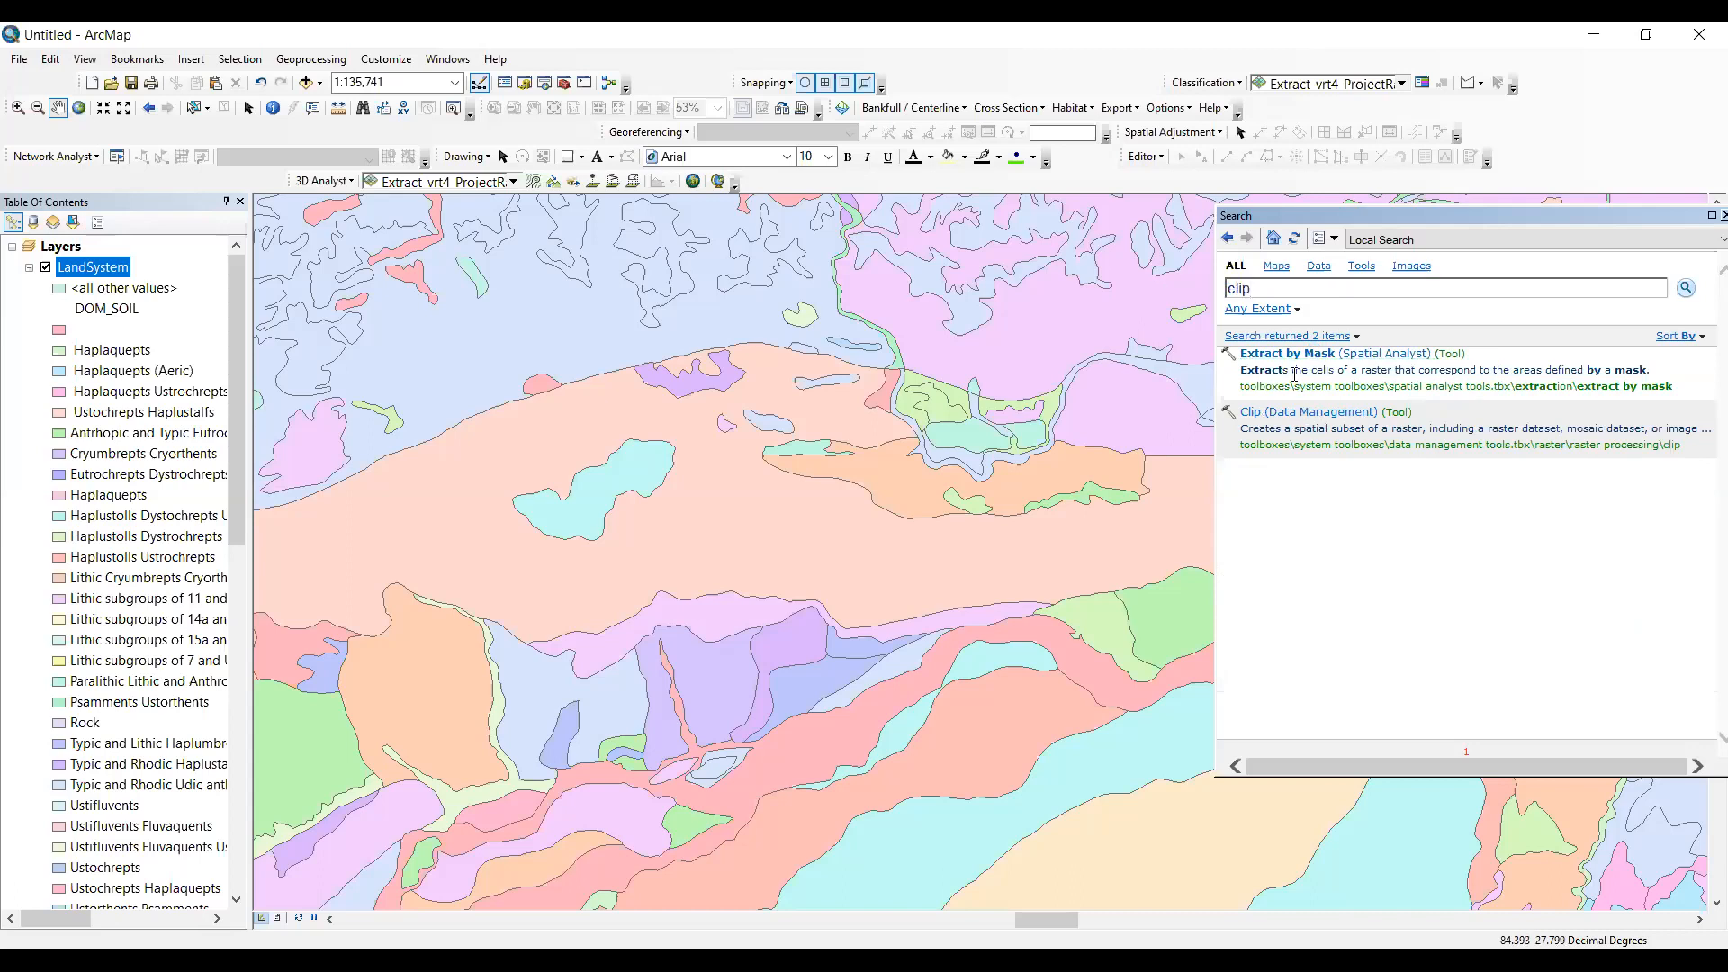
{"action": "key", "text": "Return"}
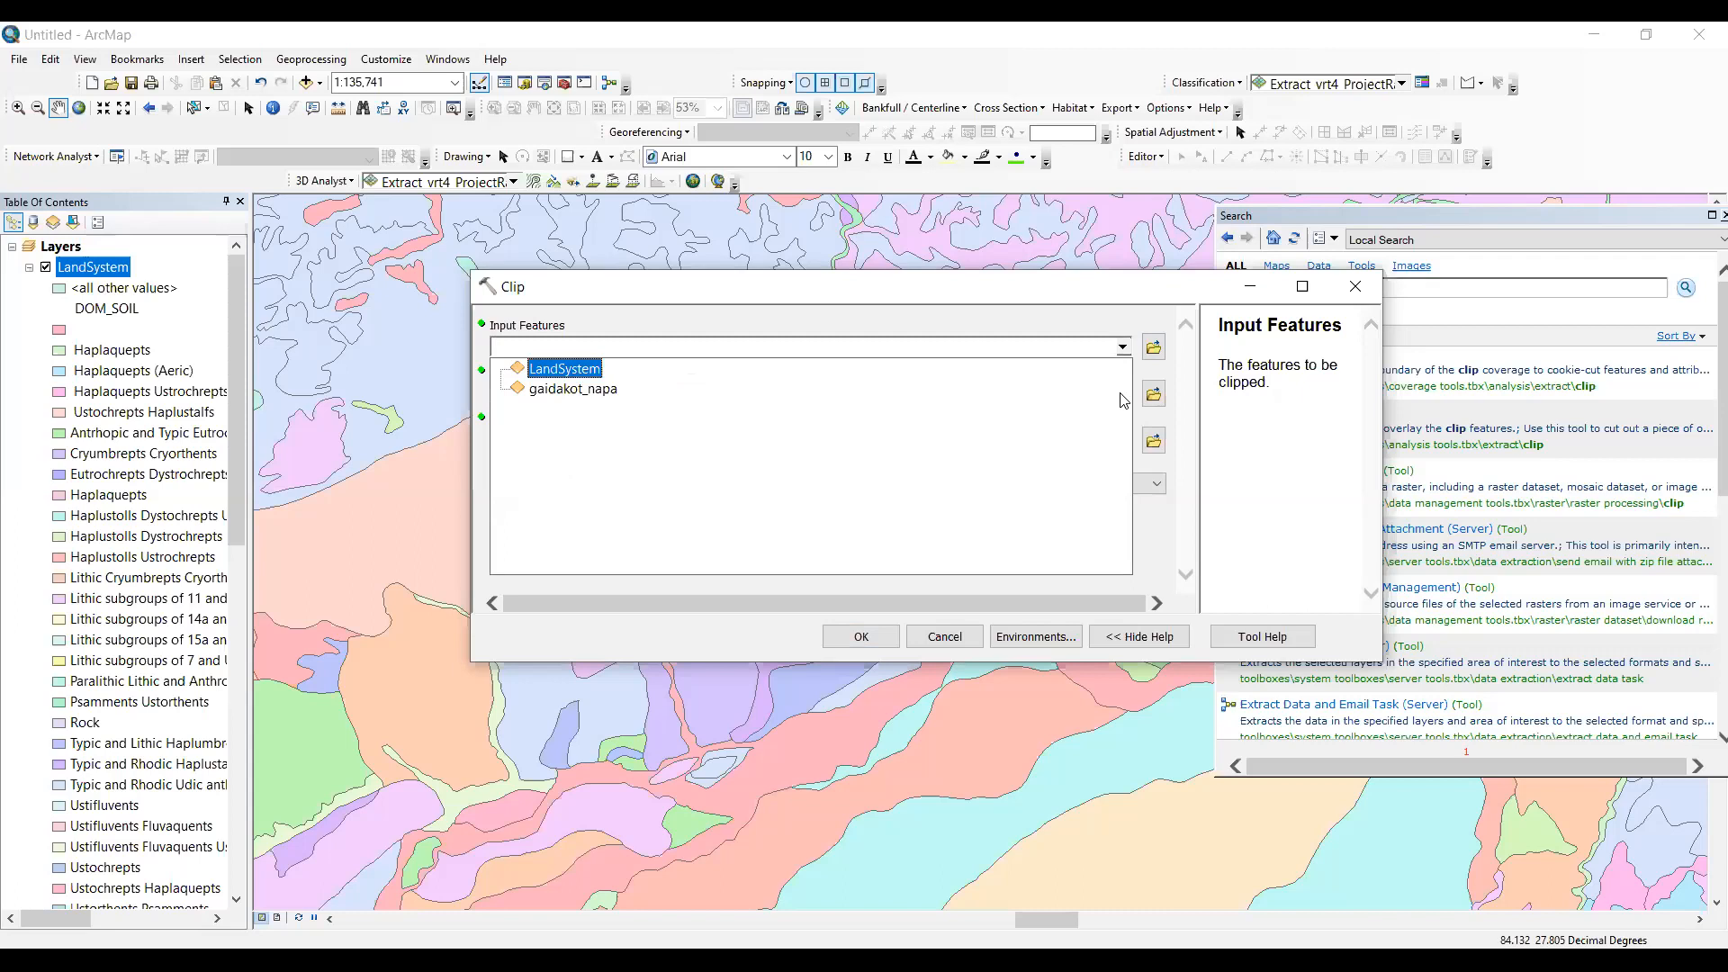
{"action": "left_click", "coordinate": [837, 638]}
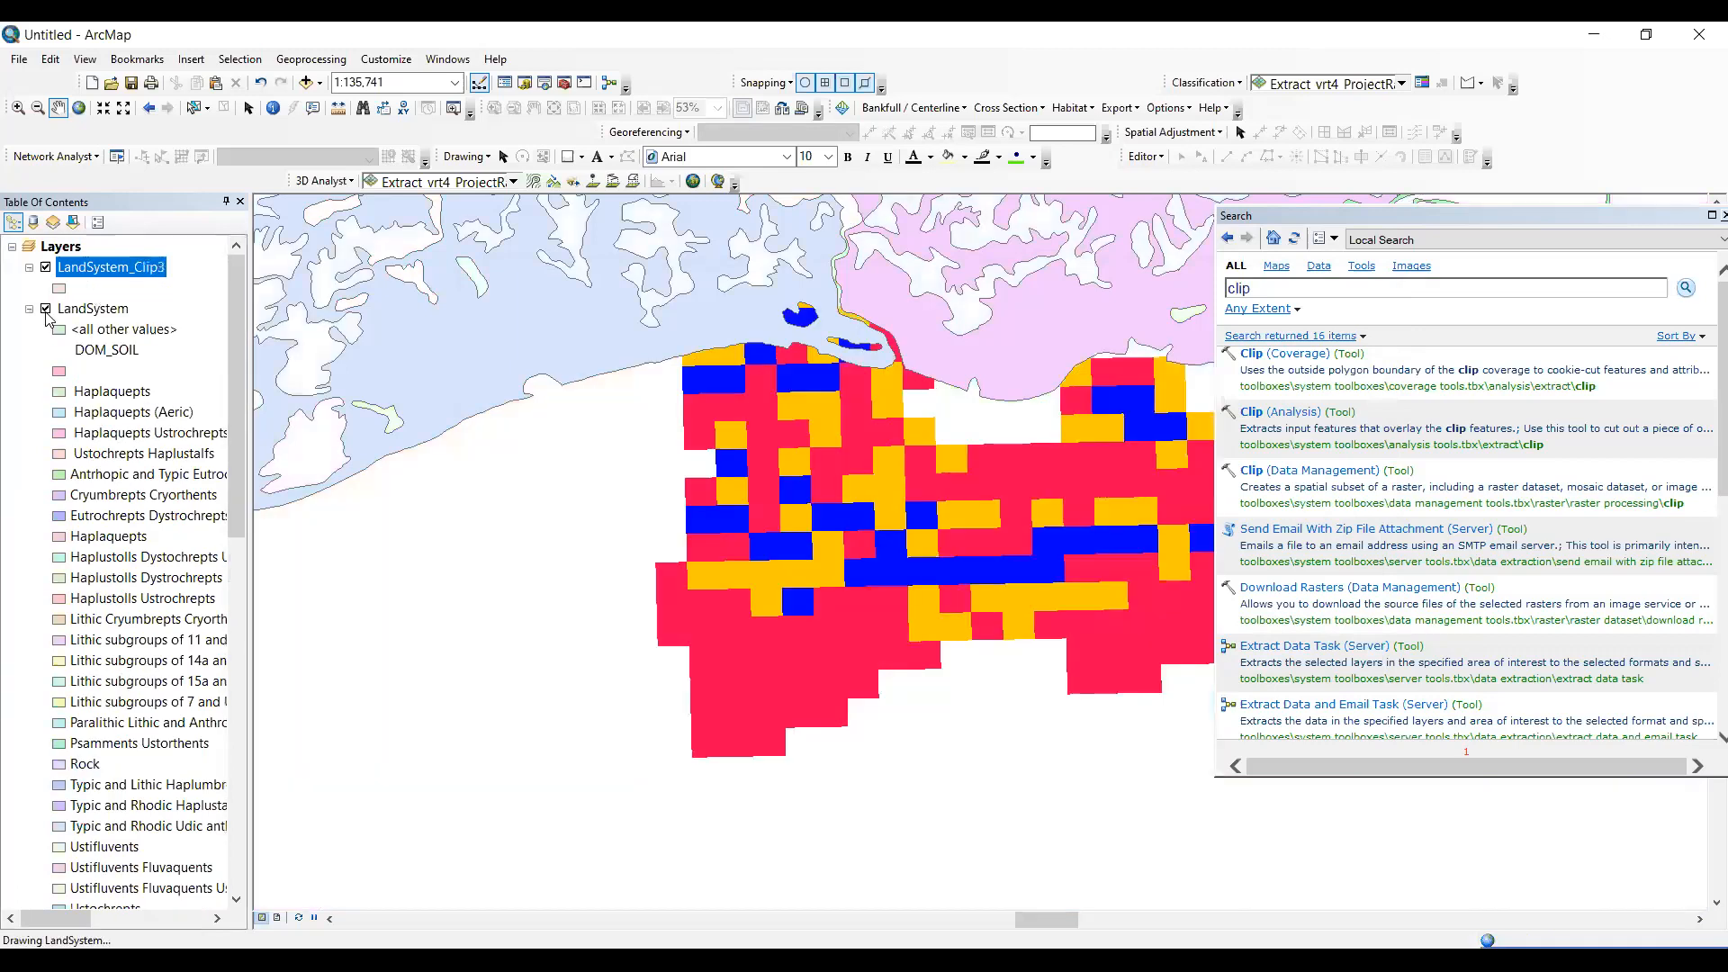
{"action": "left_click", "coordinate": [45, 308]}
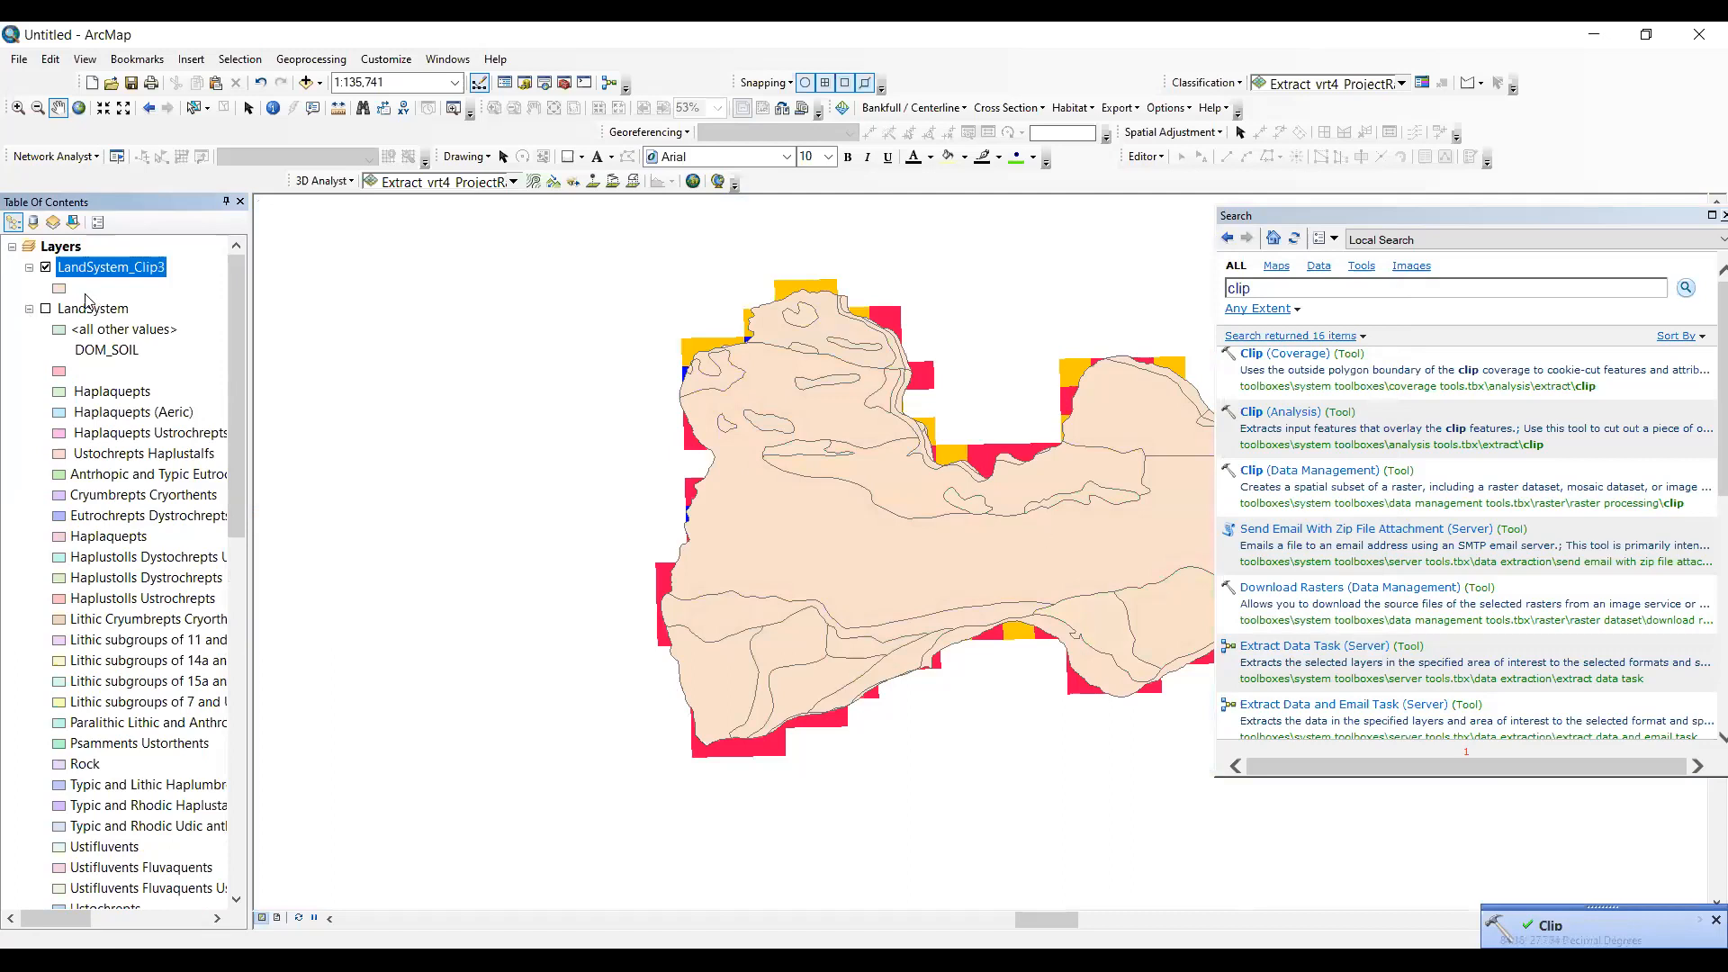
- Symbolize the LandSystem_Clip3 layer by unique DOM_SOIL values, adding all values, and confirm the layer properties
{"action": "right_click", "coordinate": [115, 265]}
{"action": "left_click", "coordinate": [217, 634]}
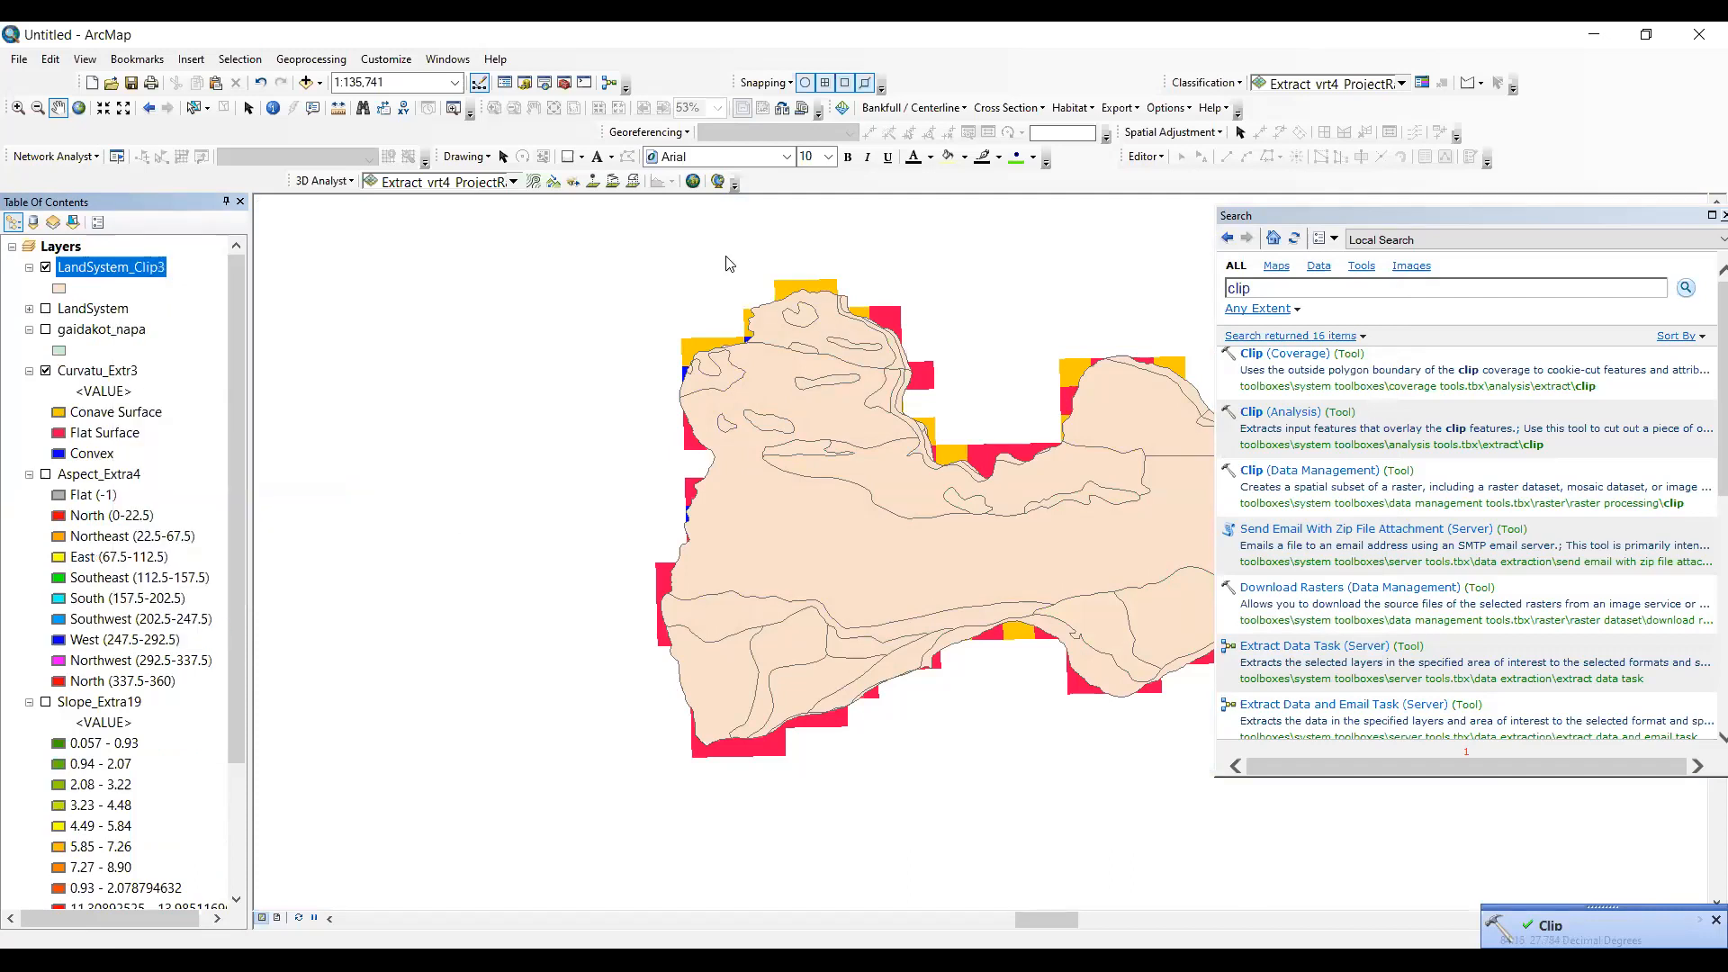
{"action": "left_click", "coordinate": [528, 332]}
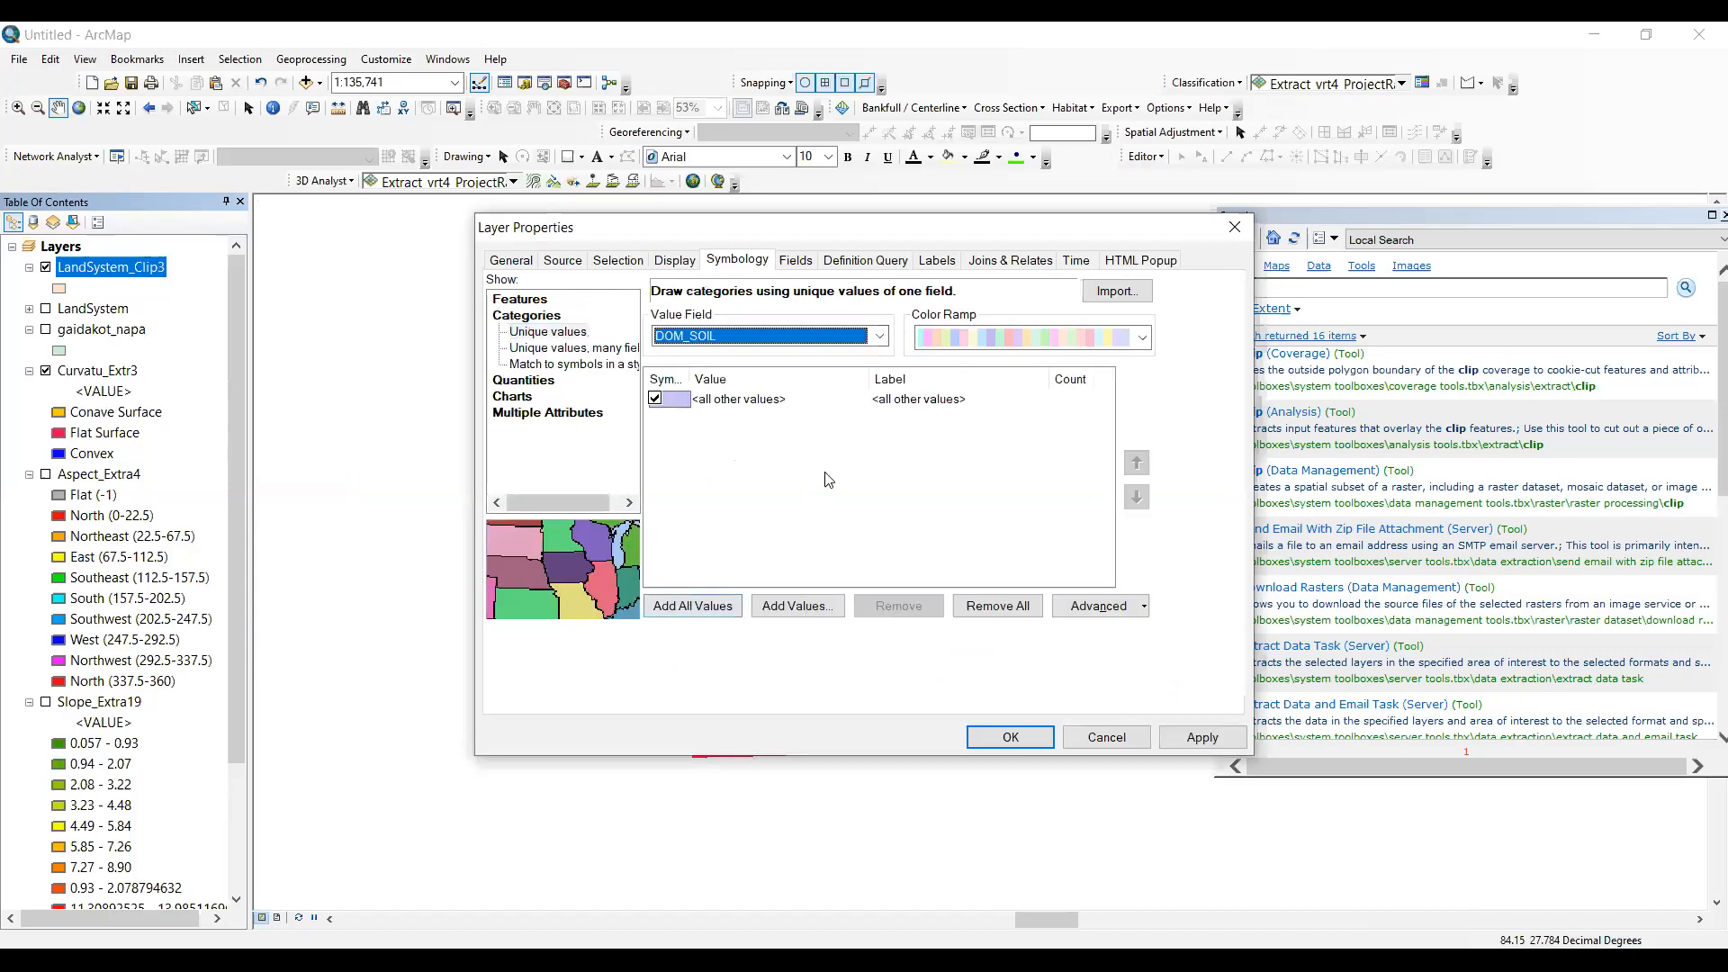
{"action": "scroll", "coordinate": [821, 507], "scroll_direction": "down", "scroll_amount": 3}
{"action": "left_click", "coordinate": [1010, 736]}
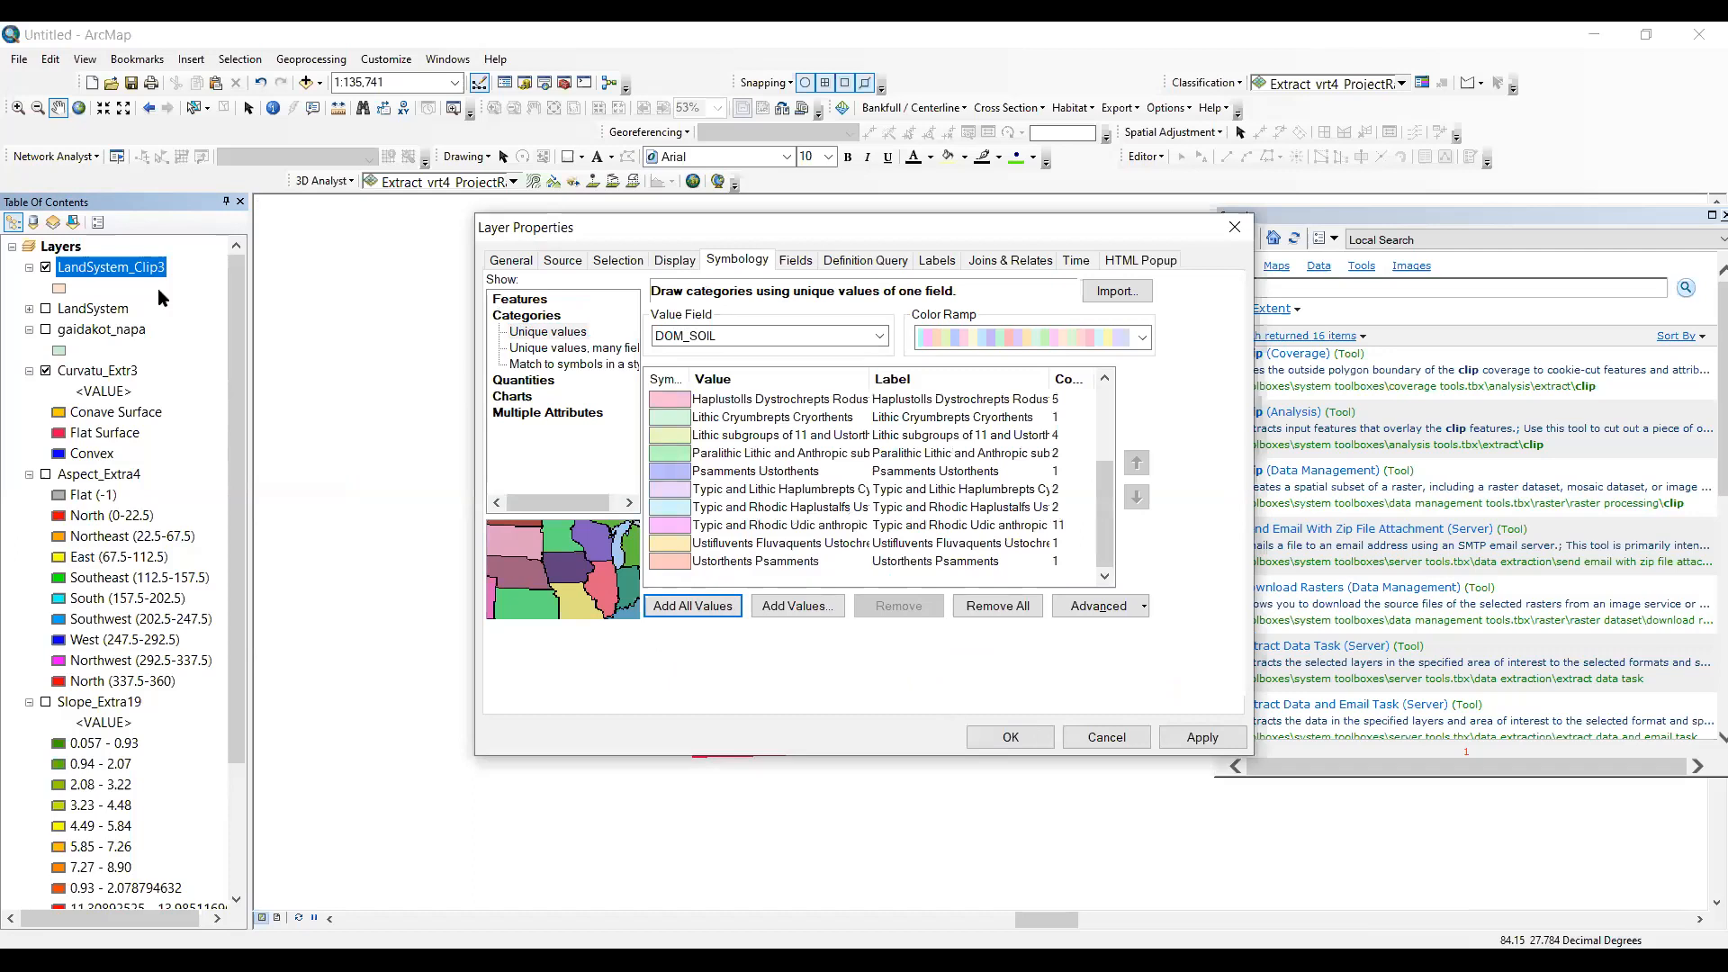
- Turn the feature labels of the LandSystem_Clip3 layer on and off again
{"action": "right_click", "coordinate": [139, 270]}
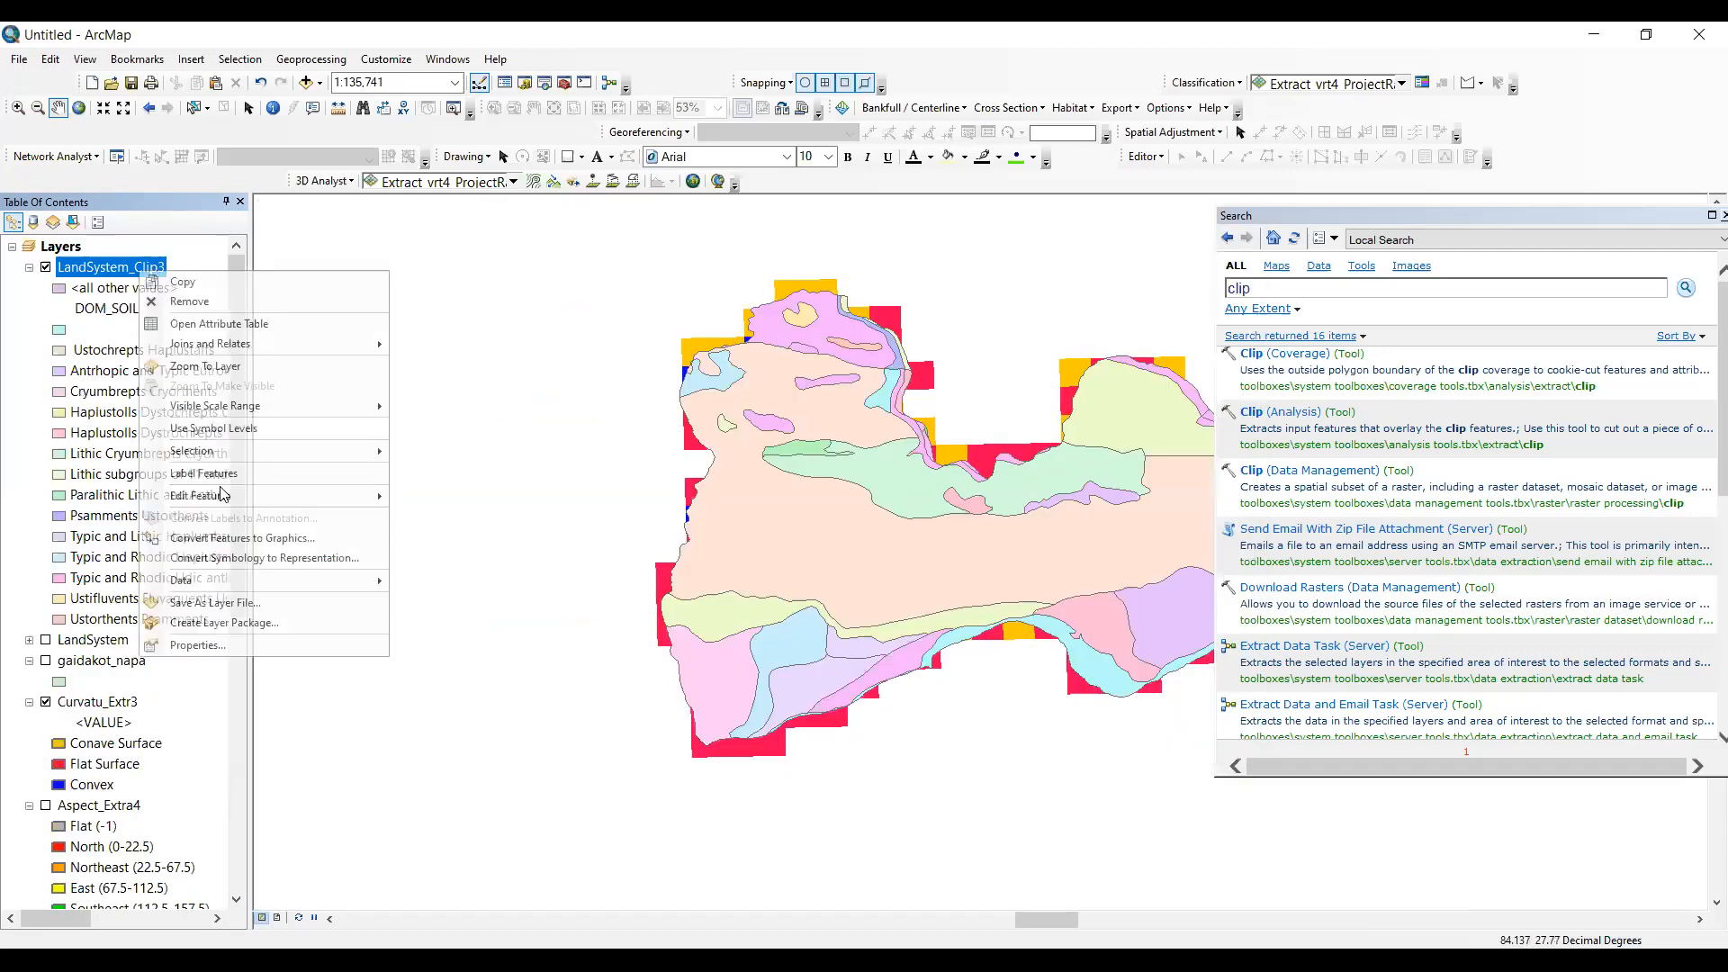
{"action": "left_click", "coordinate": [232, 473]}
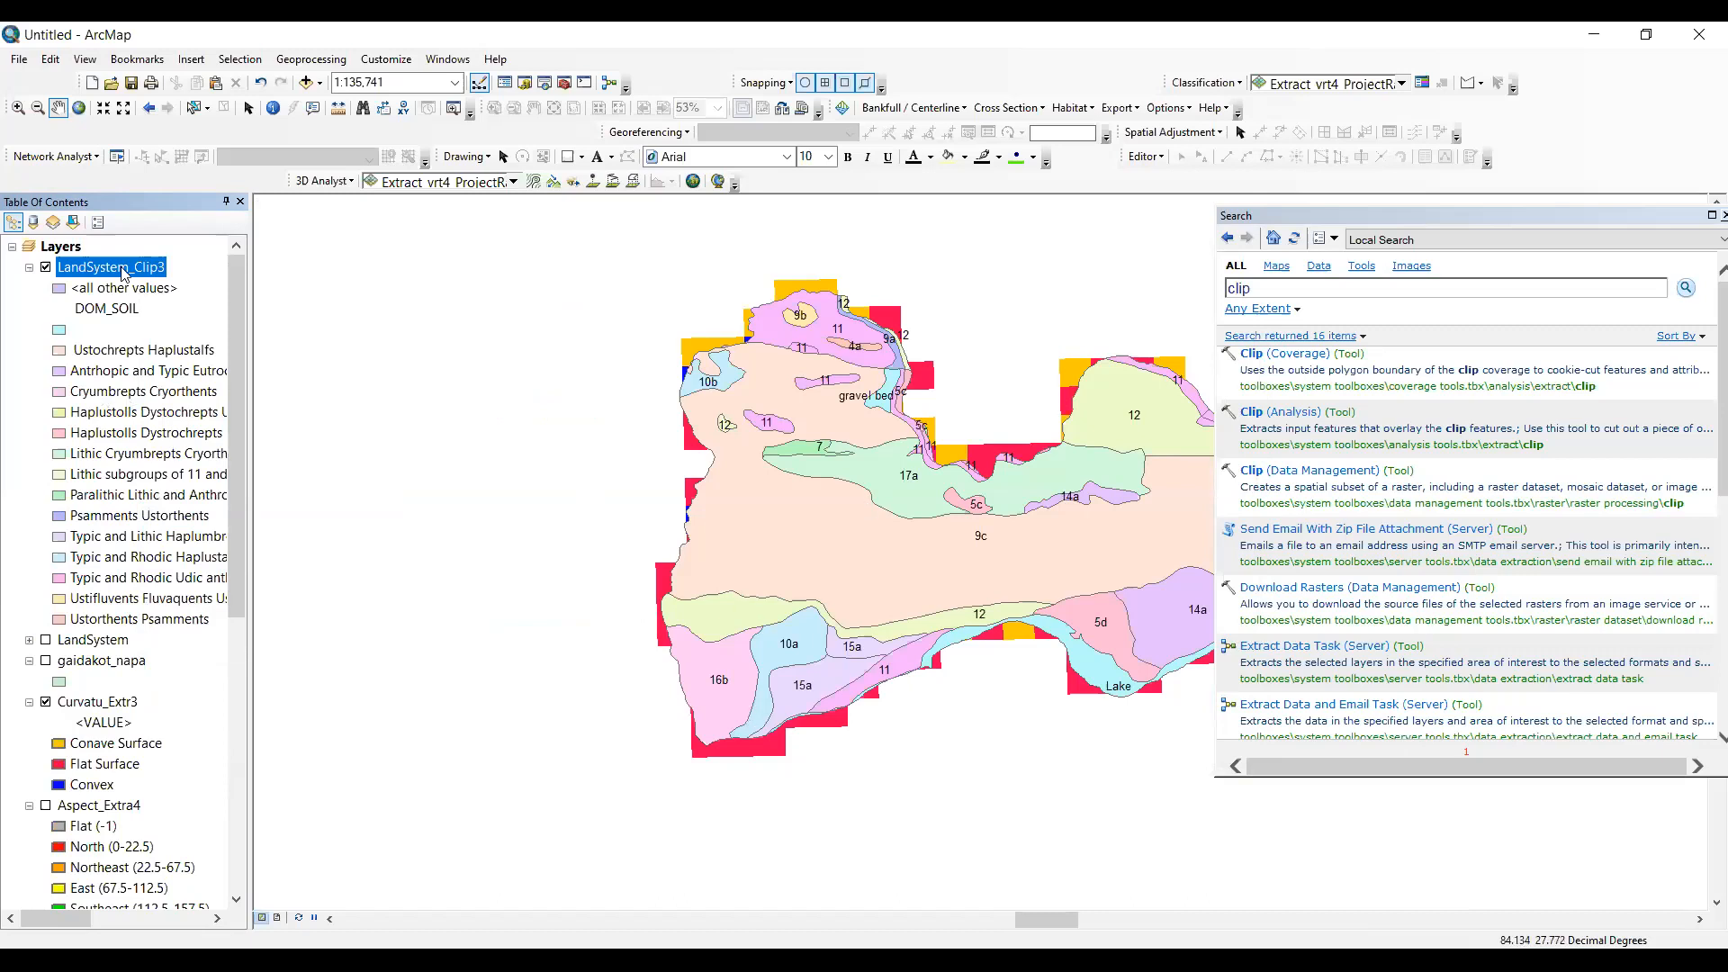
{"action": "left_click", "coordinate": [182, 473]}
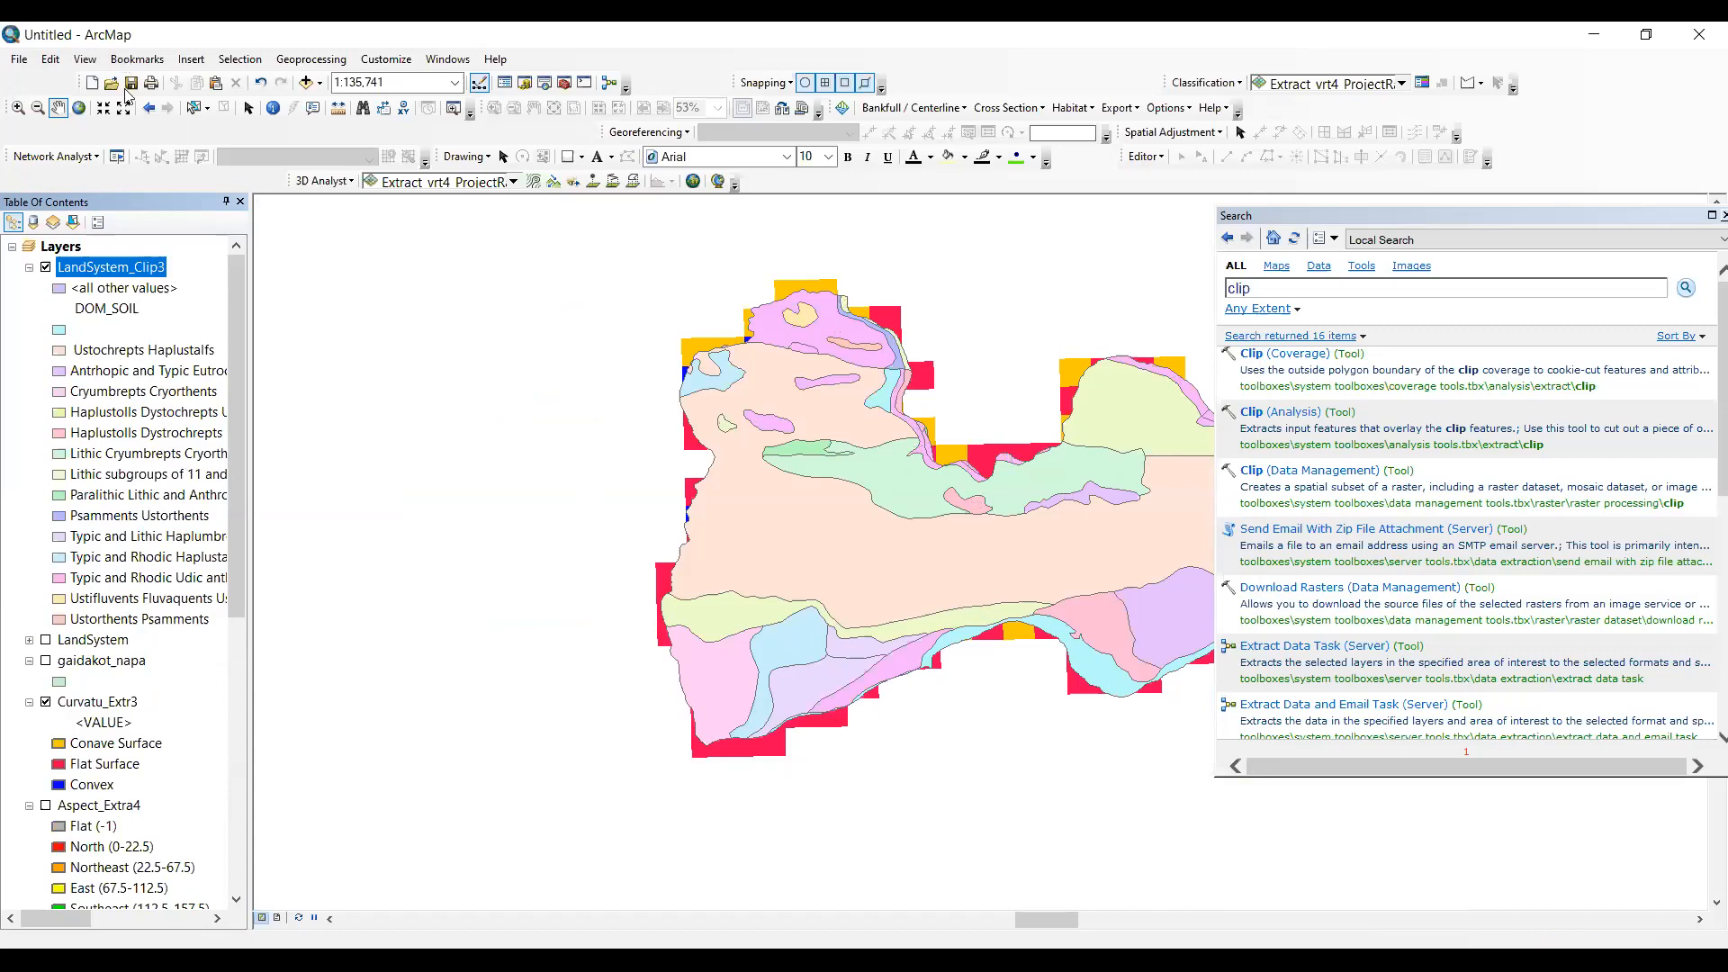
- Switch to the layout view, hide the curvature layer, and shrink the legend in the lower part of the map frame
{"action": "left_click", "coordinate": [85, 59]}
{"action": "left_click", "coordinate": [126, 99]}
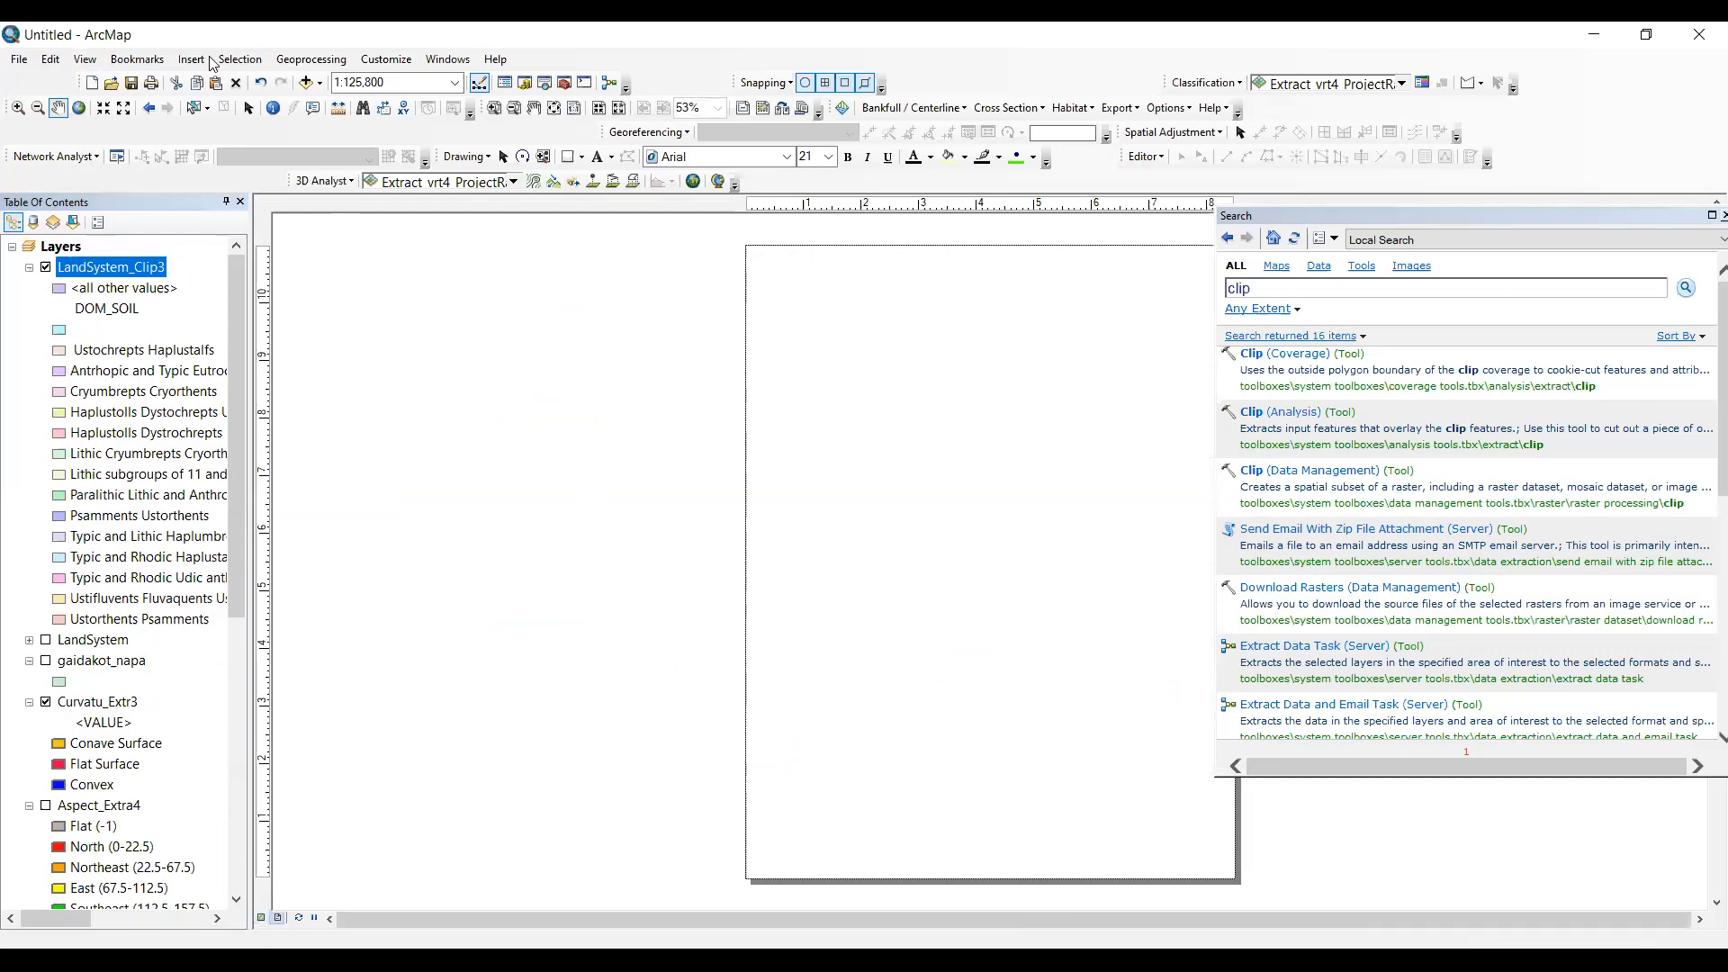
{"action": "left_click", "coordinate": [203, 60]}
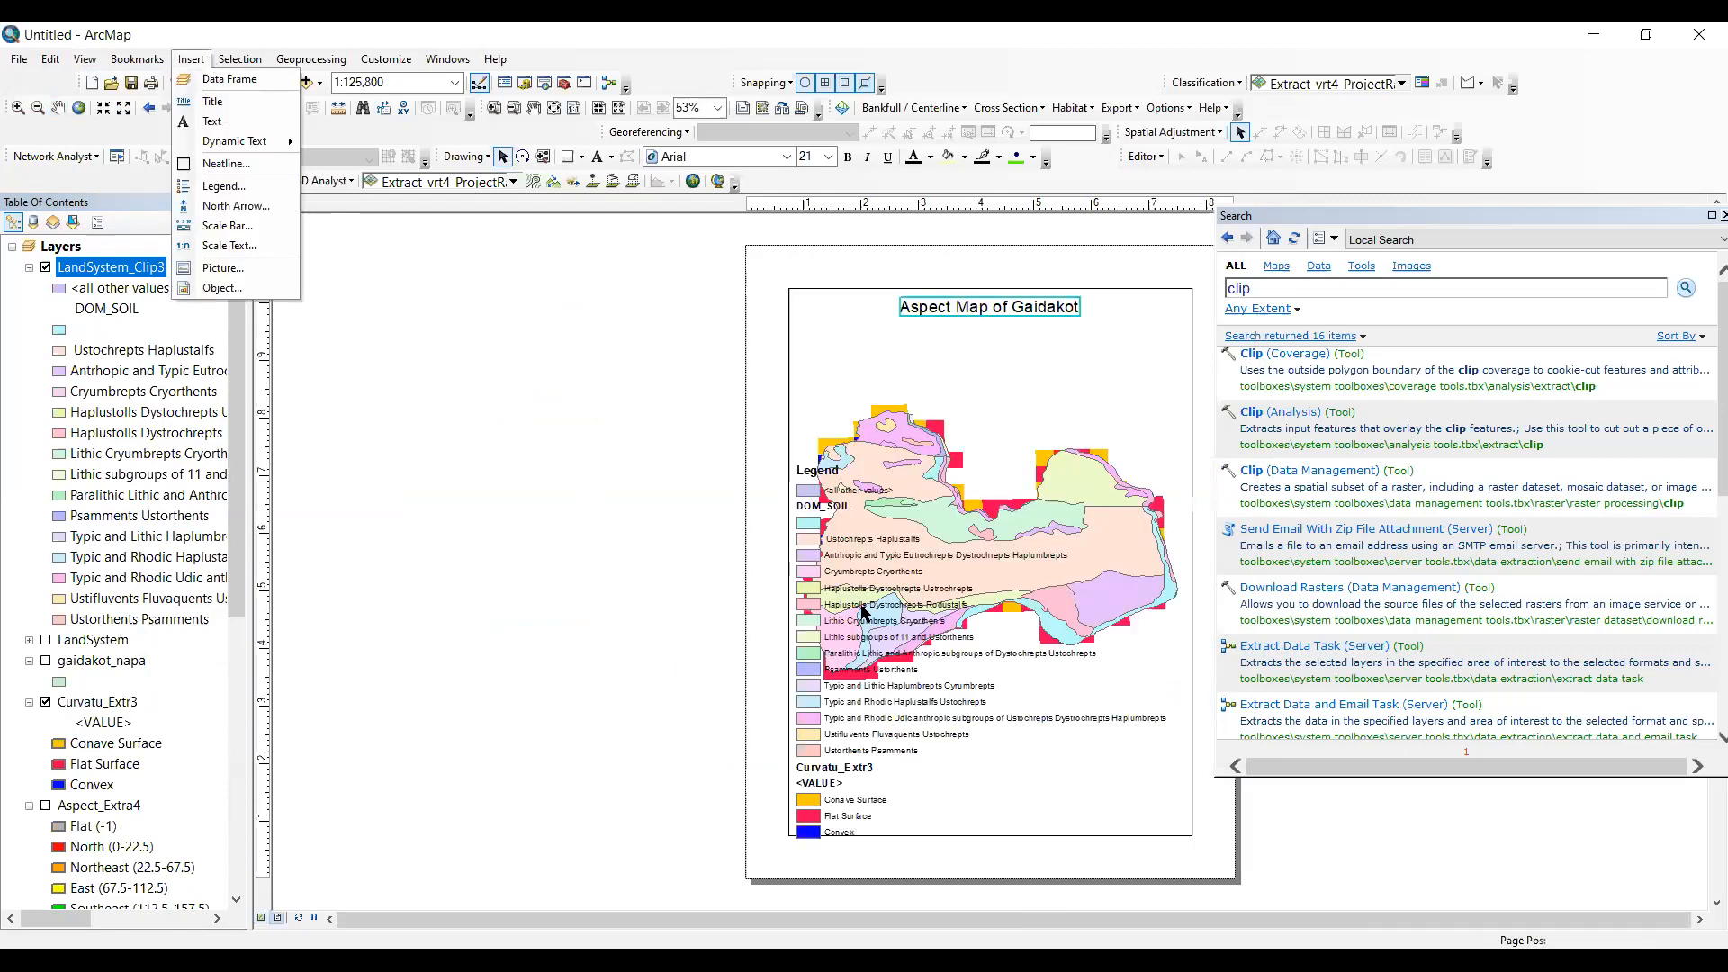
{"action": "left_click", "coordinate": [840, 806]}
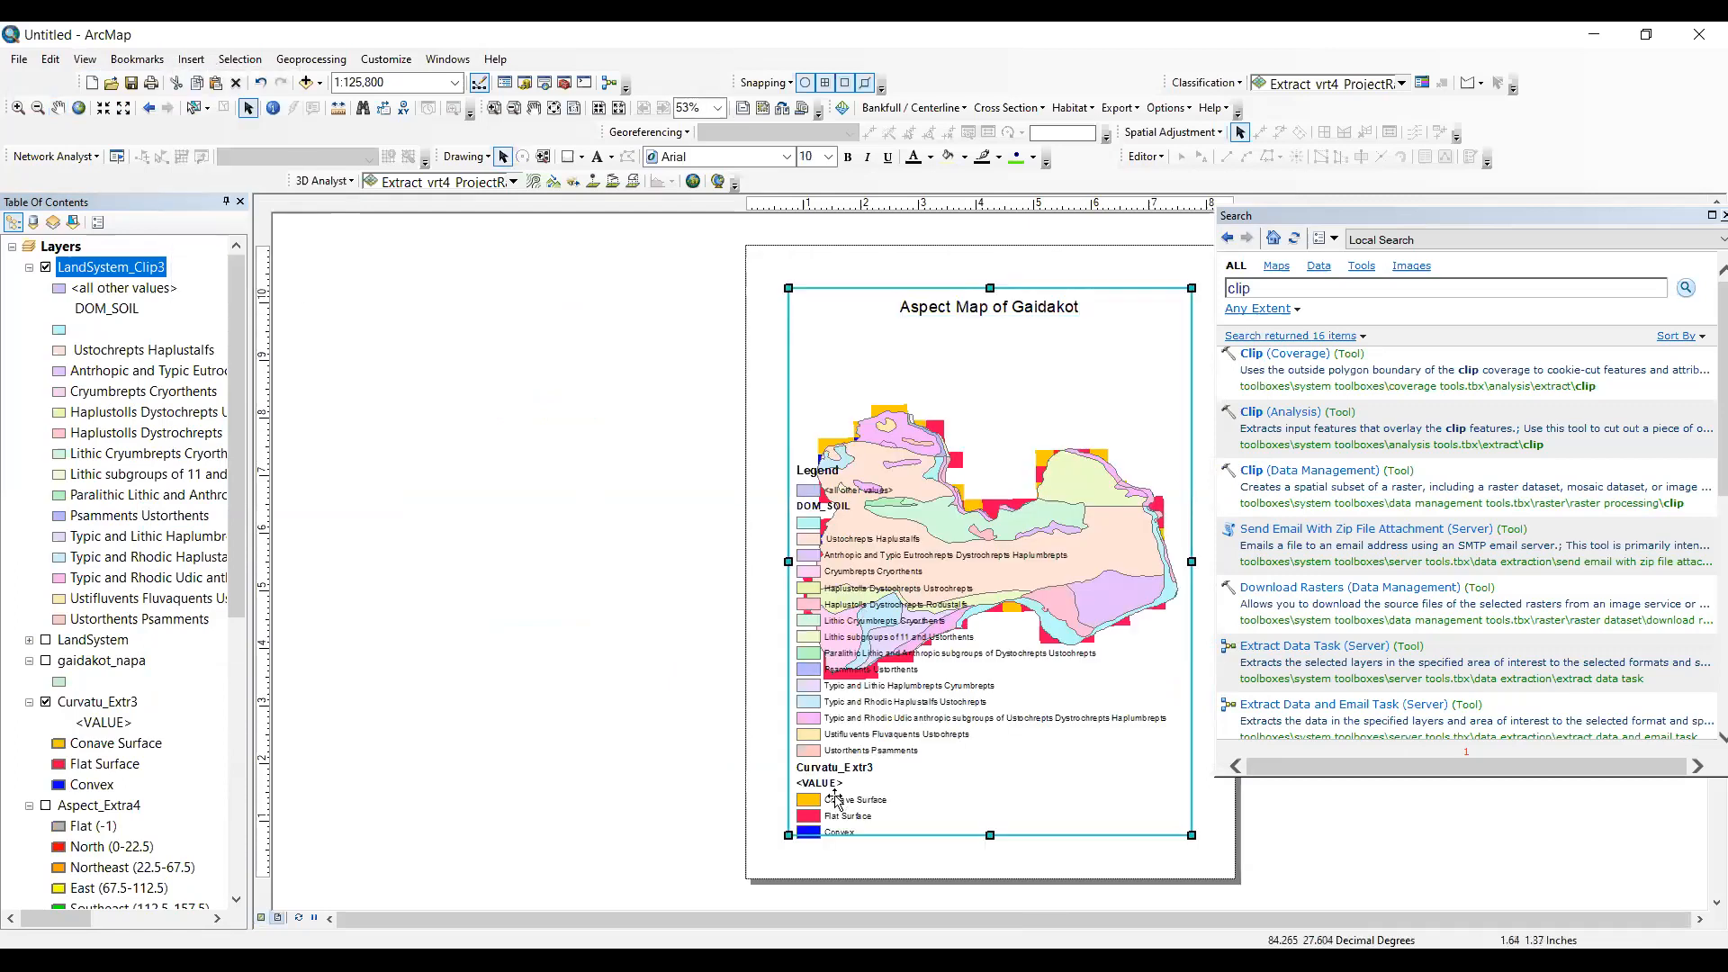
{"action": "left_click", "coordinate": [836, 800]}
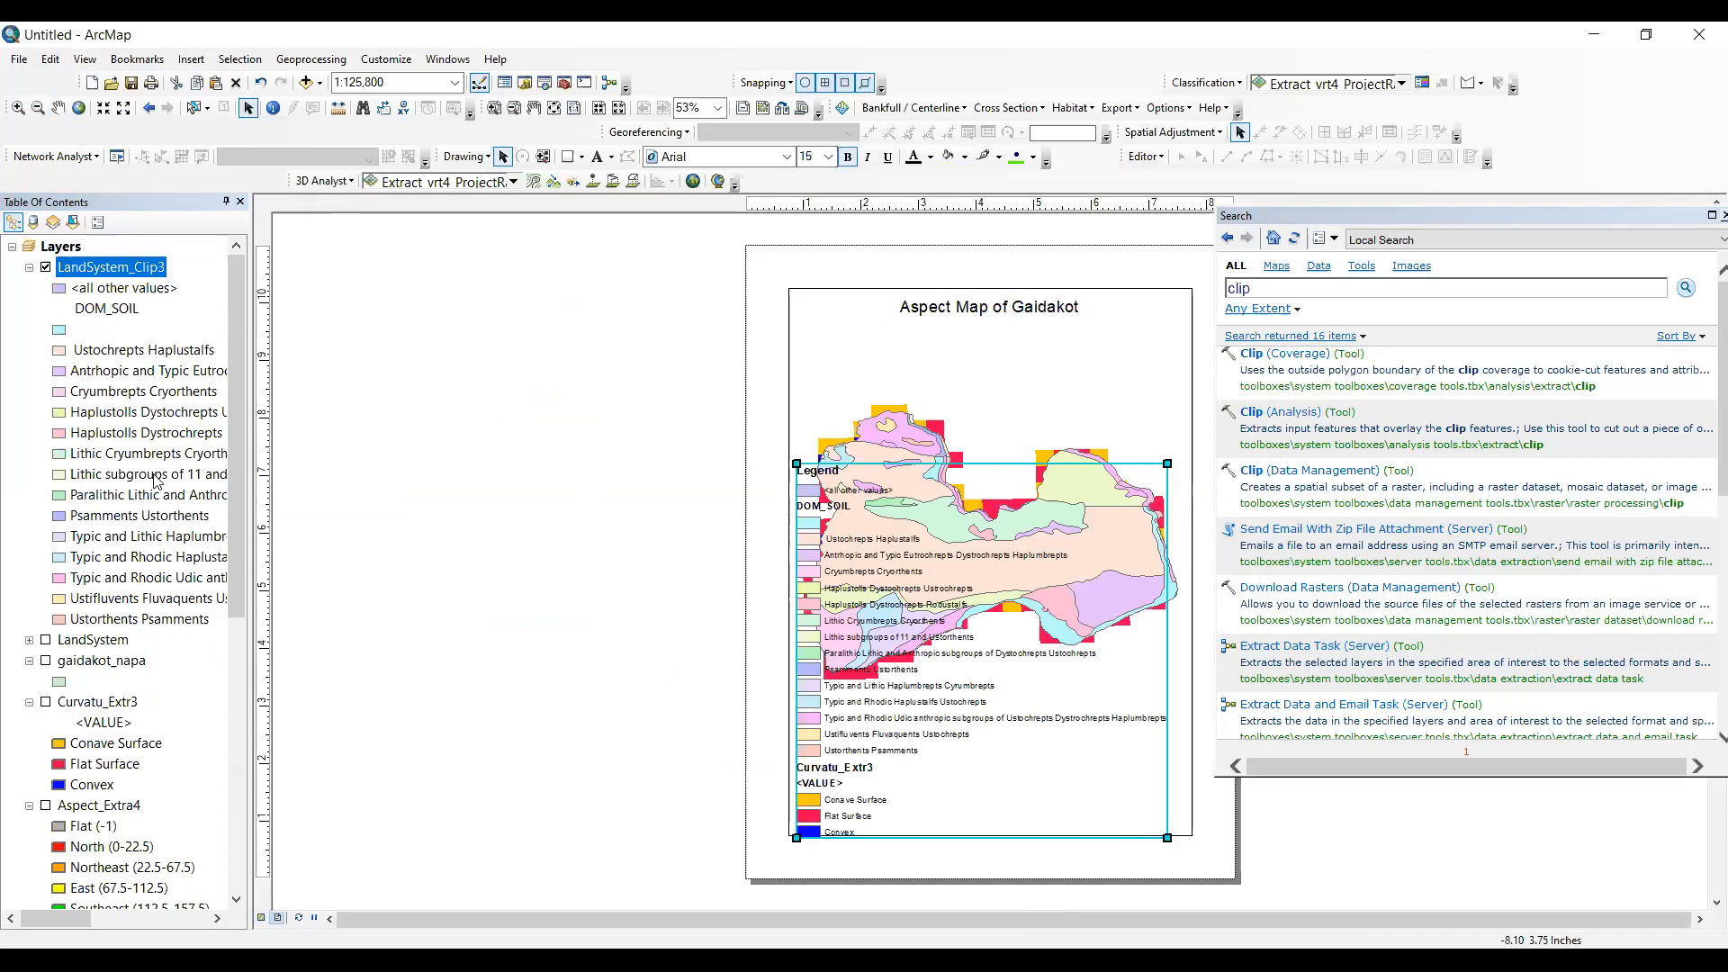
{"action": "scroll", "coordinate": [153, 474], "scroll_direction": "down", "scroll_amount": 4}
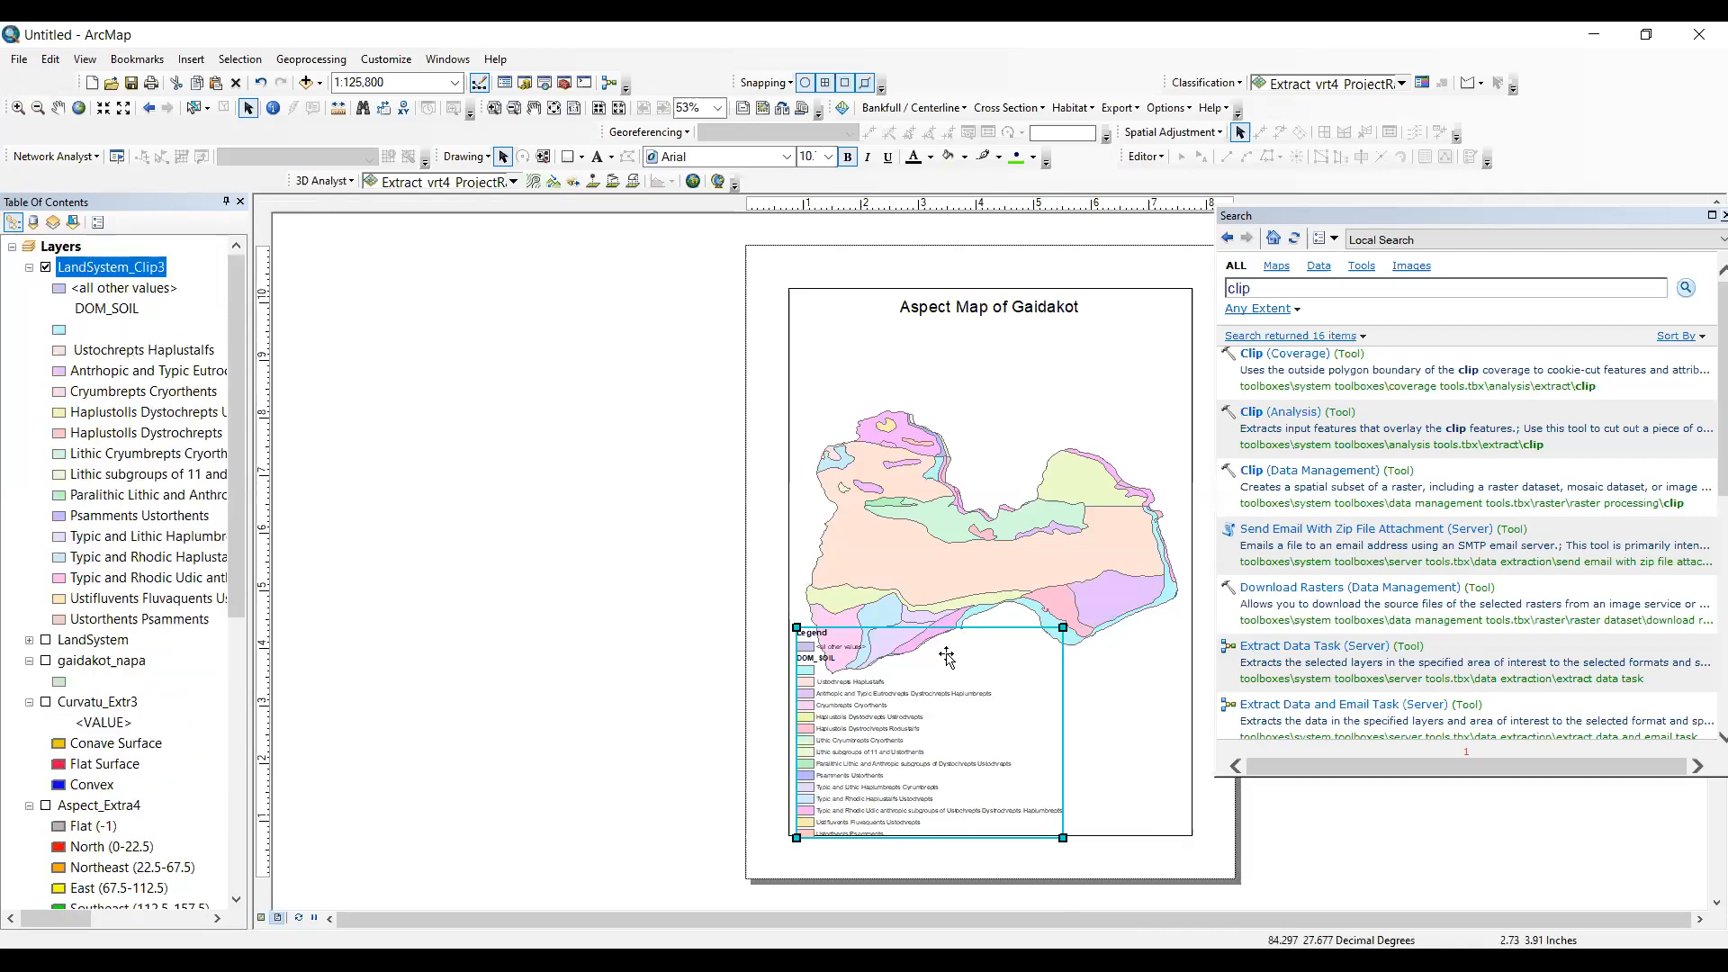
{"action": "left_click", "coordinate": [1016, 314]}
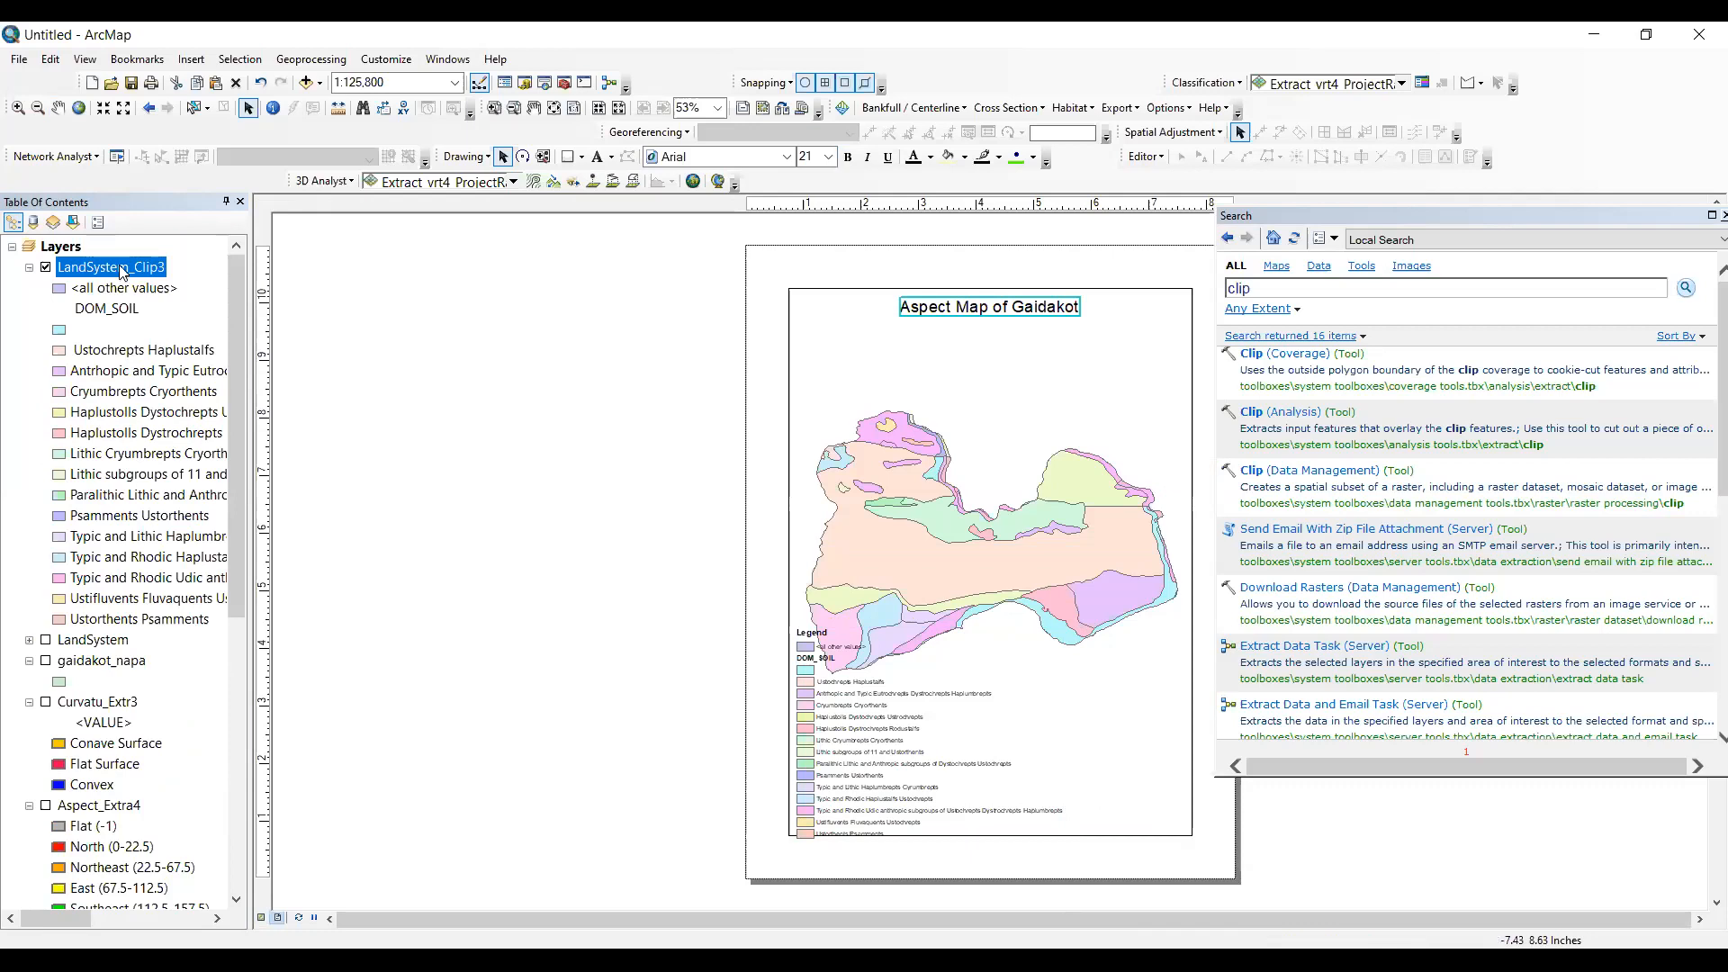
{"action": "left_click", "coordinate": [863, 740]}
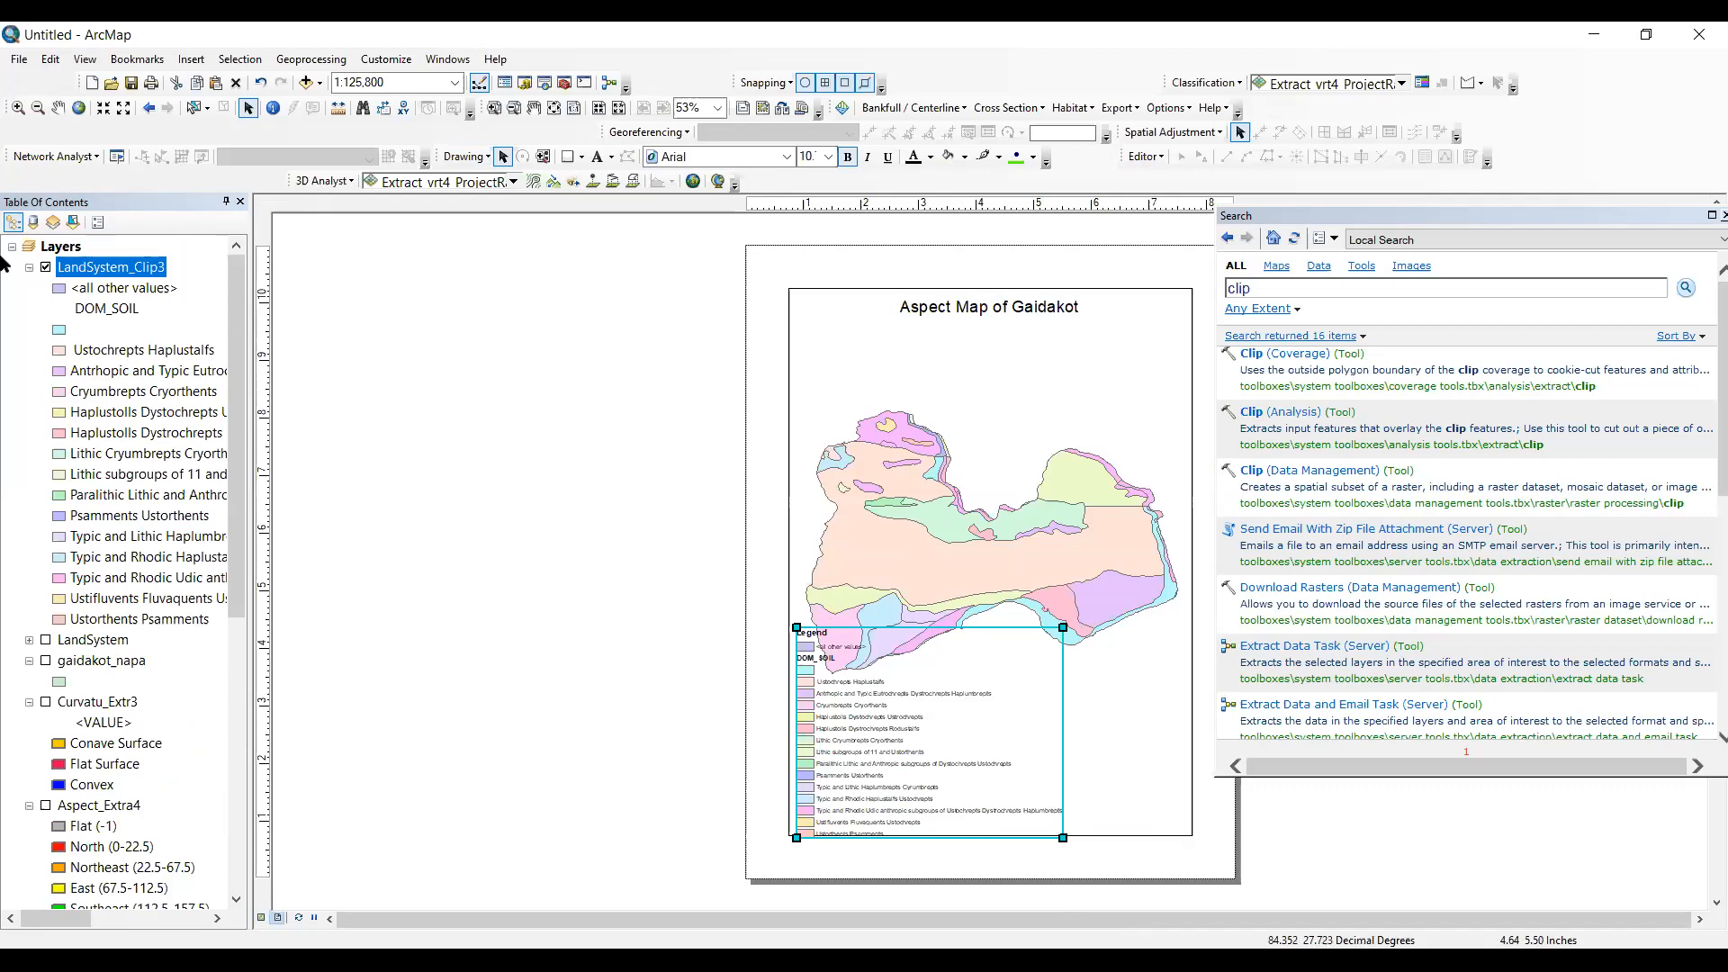
- Try symbolizing the LandSystem_Clip3 layer by unique values of the LAND_SYS field with all values added
{"action": "right_click", "coordinate": [134, 266]}
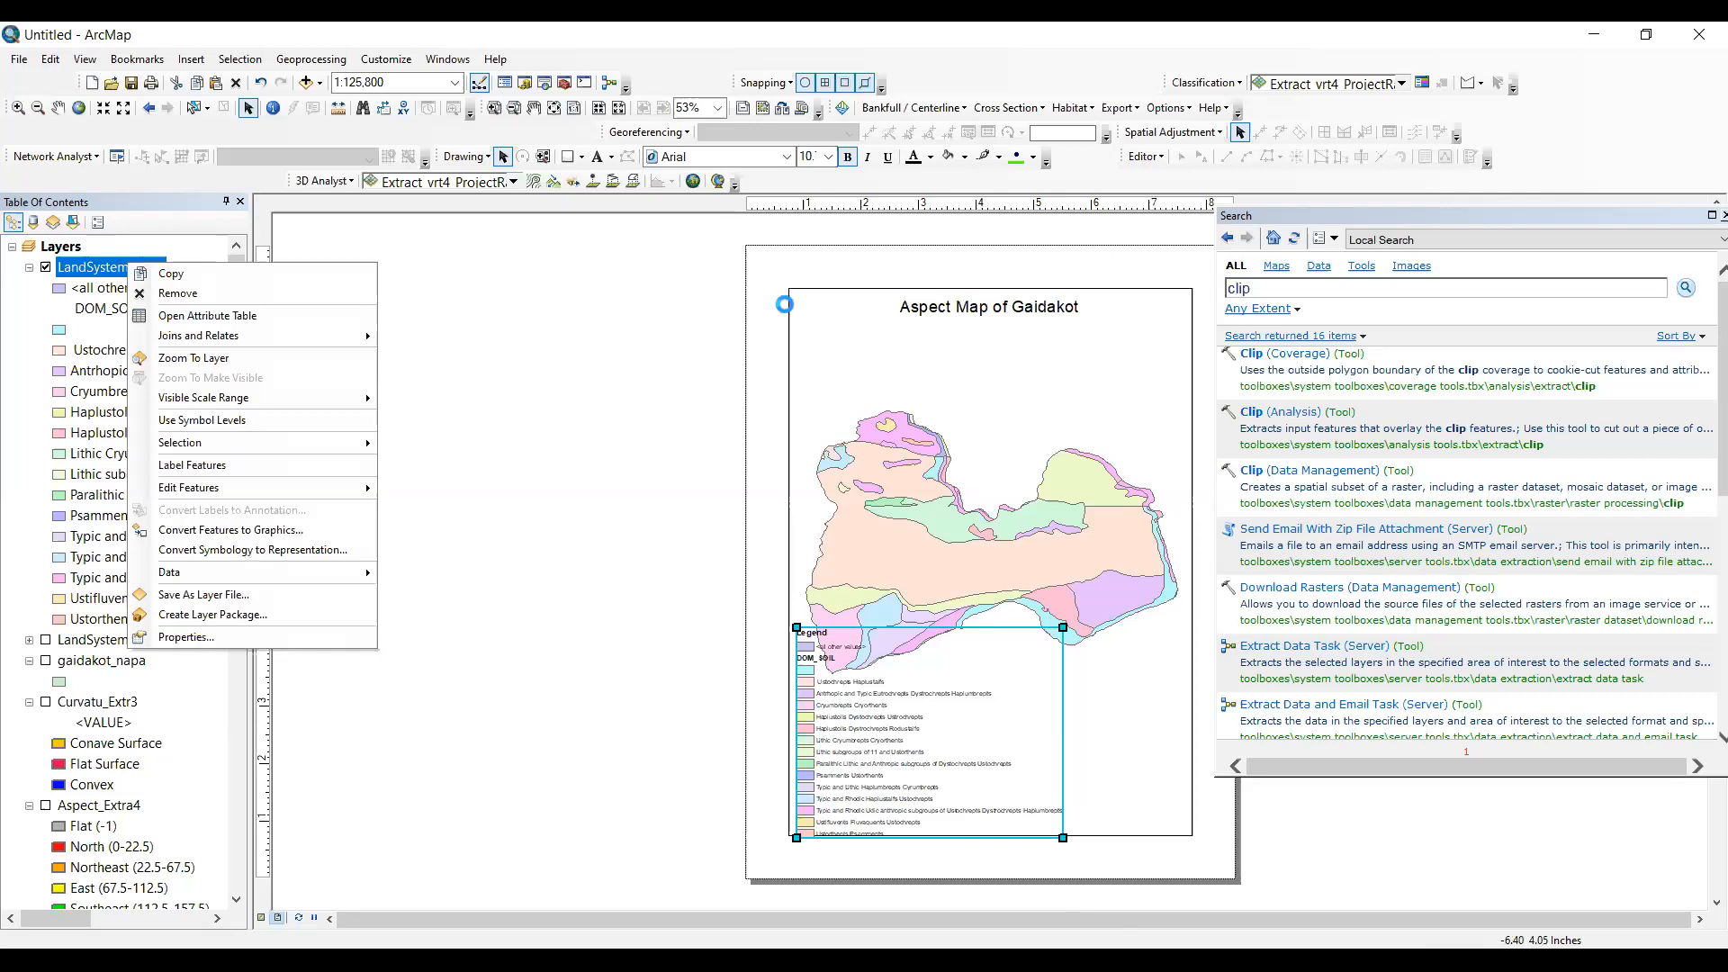
{"action": "left_click", "coordinate": [876, 335]}
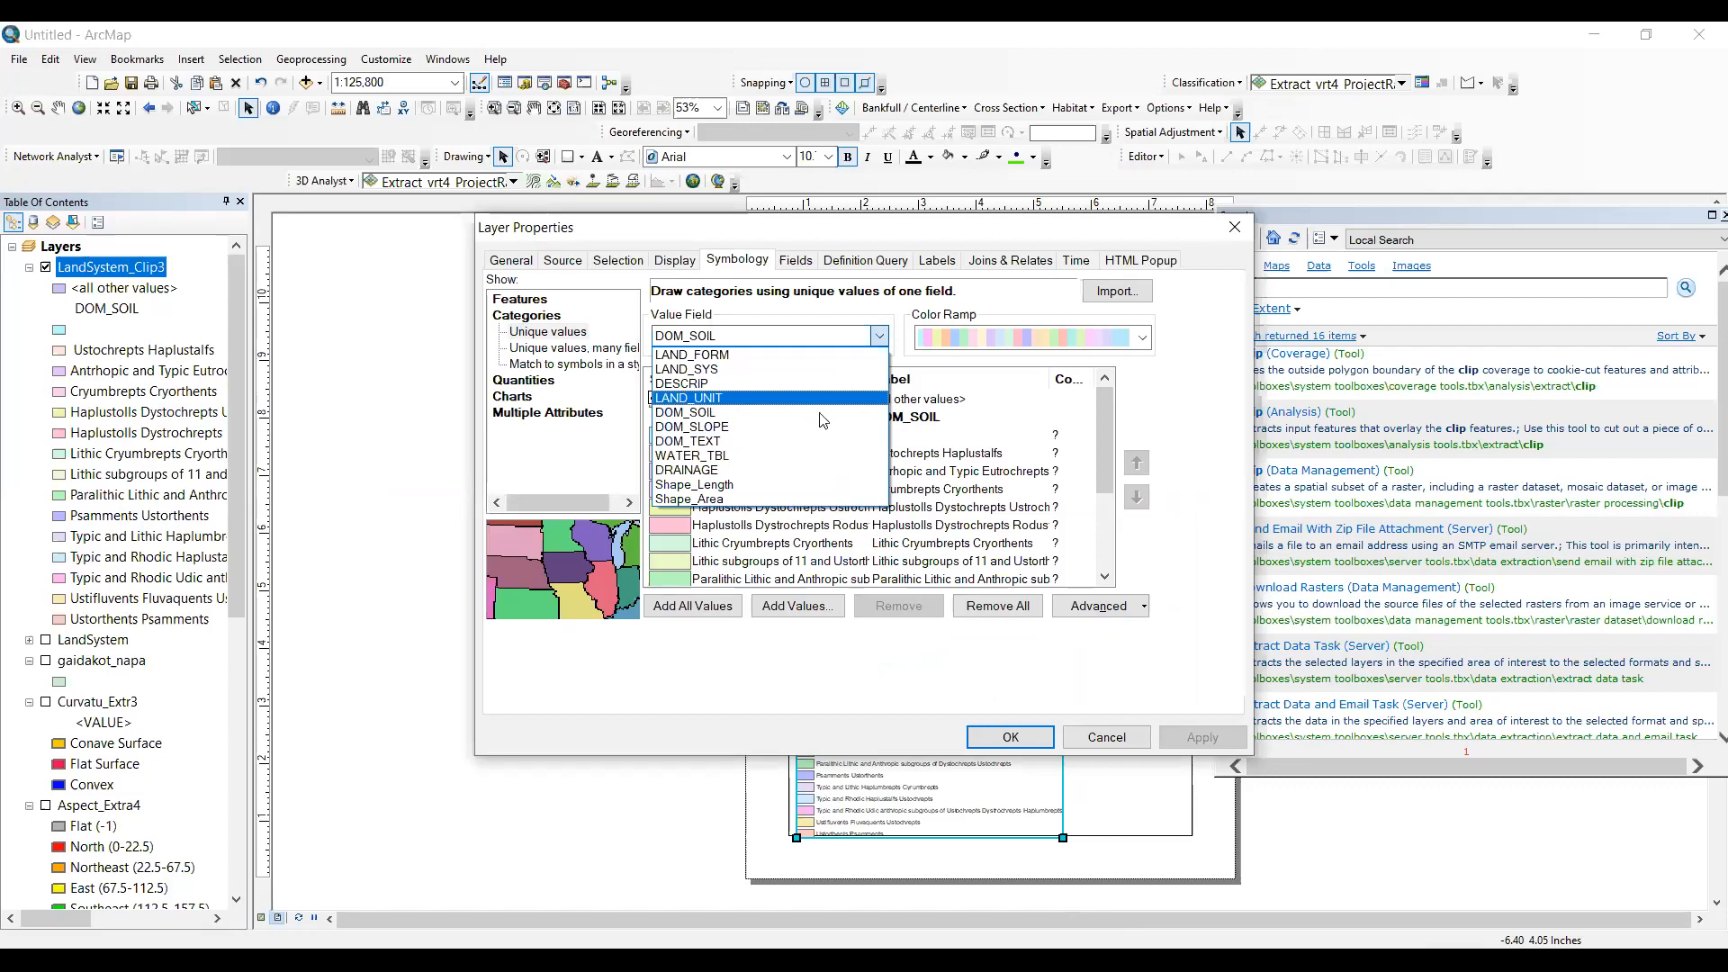
{"action": "left_click", "coordinate": [693, 369]}
{"action": "left_click", "coordinate": [686, 610]}
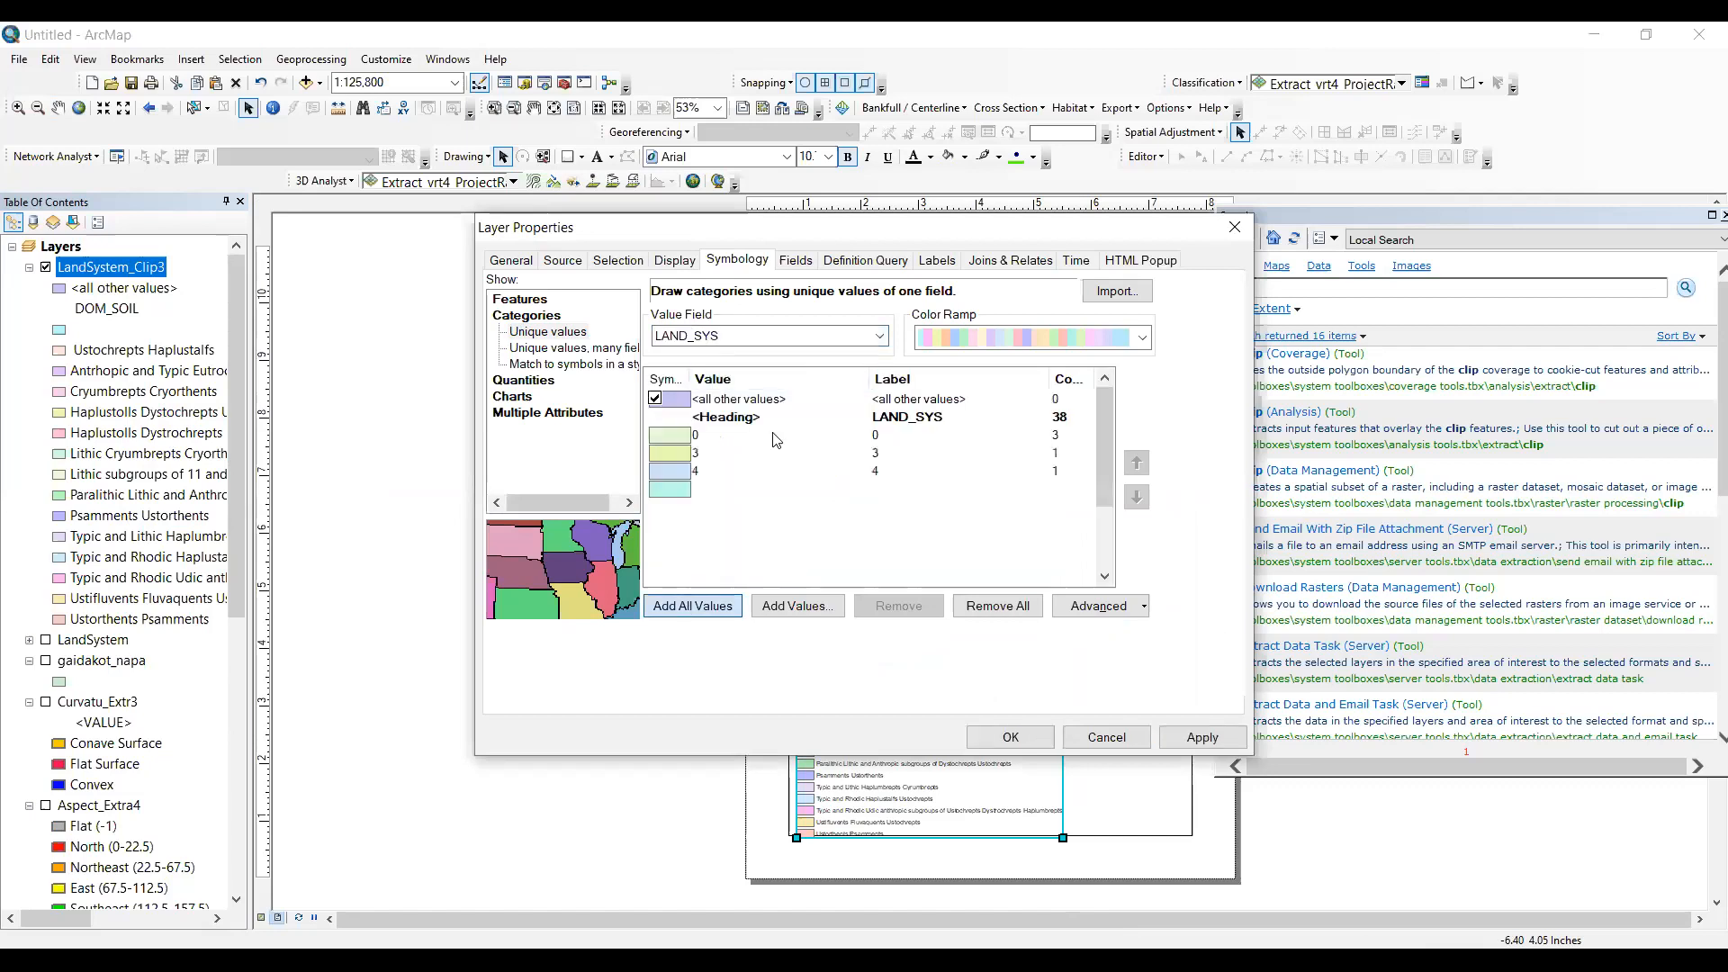
- Symbolize the LandSystem_Clip3 layer by unique values of the LAND_UNIT field, adding all values, and confirm the layer properties
{"action": "left_click", "coordinate": [725, 403]}
{"action": "left_click", "coordinate": [700, 609]}
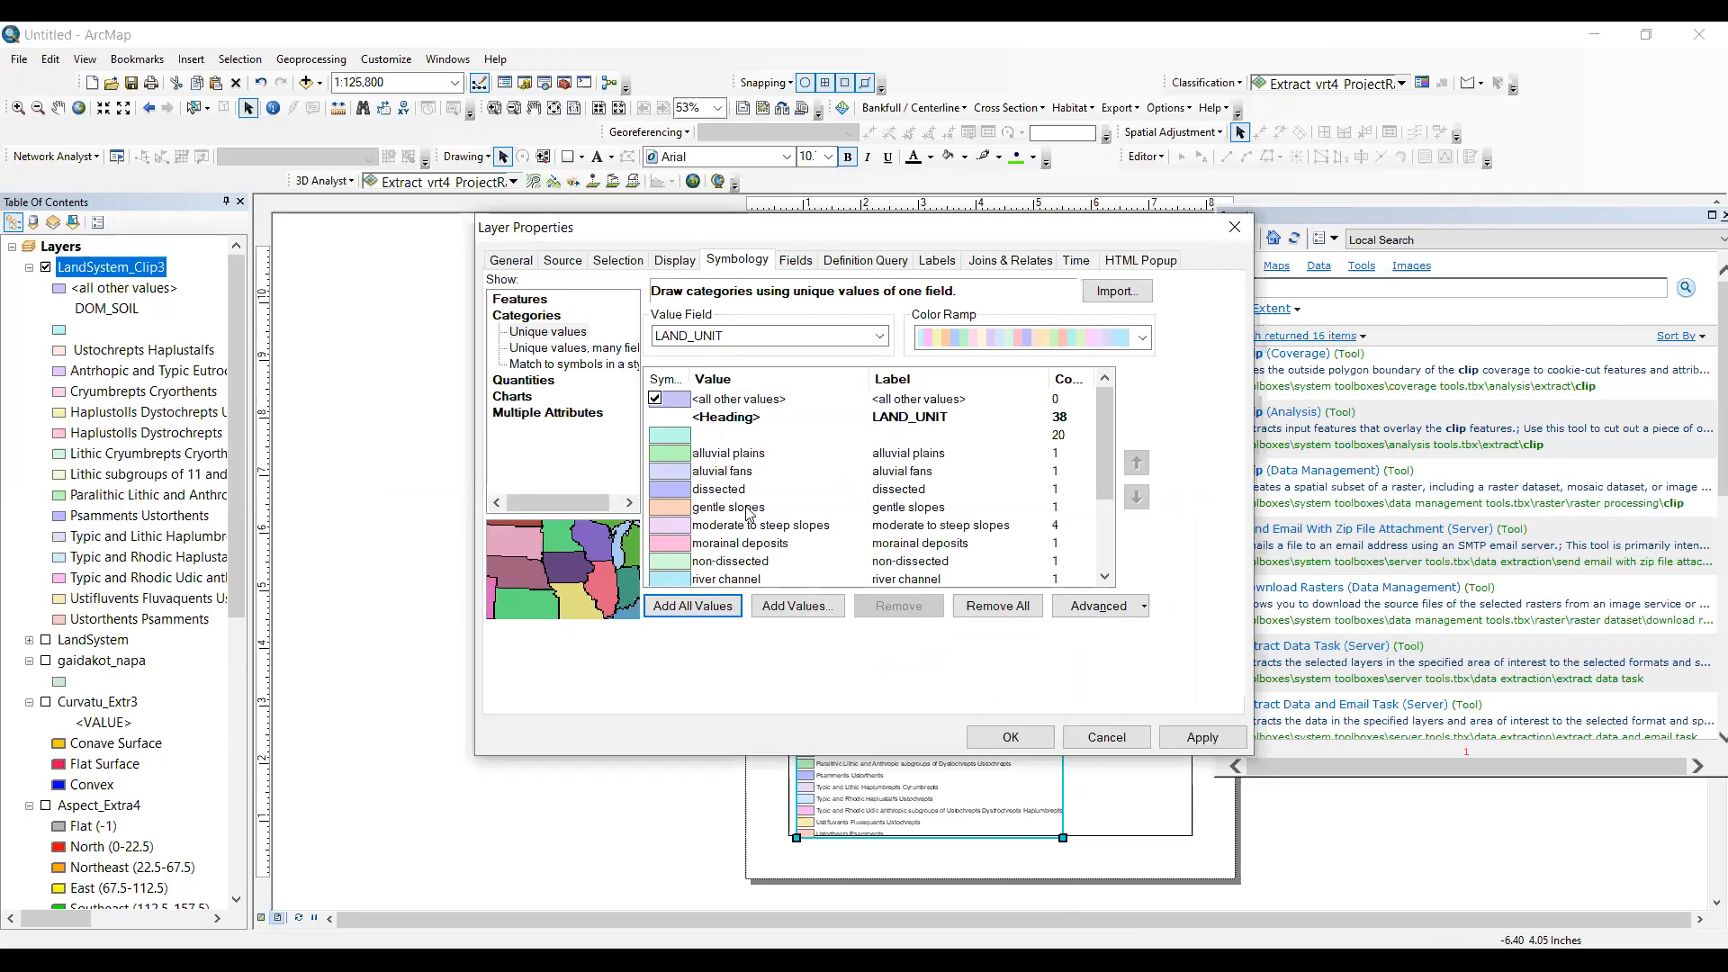
{"action": "scroll", "coordinate": [775, 495], "scroll_direction": "down", "scroll_amount": 3}
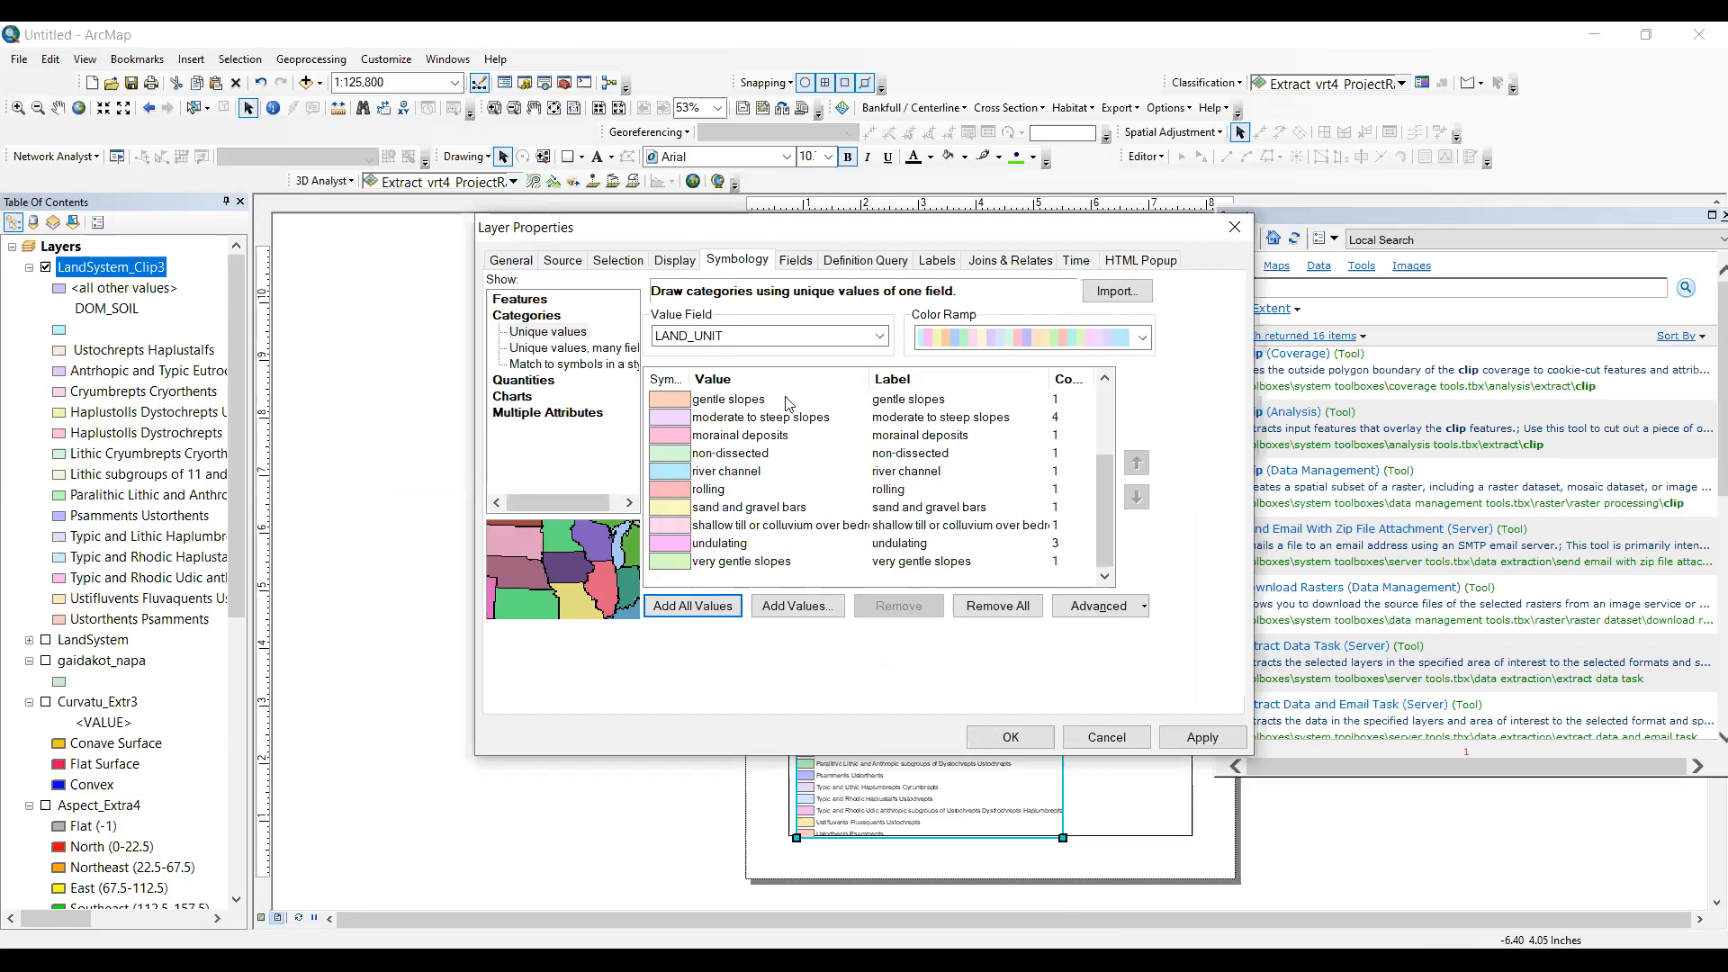
{"action": "left_click", "coordinate": [777, 336]}
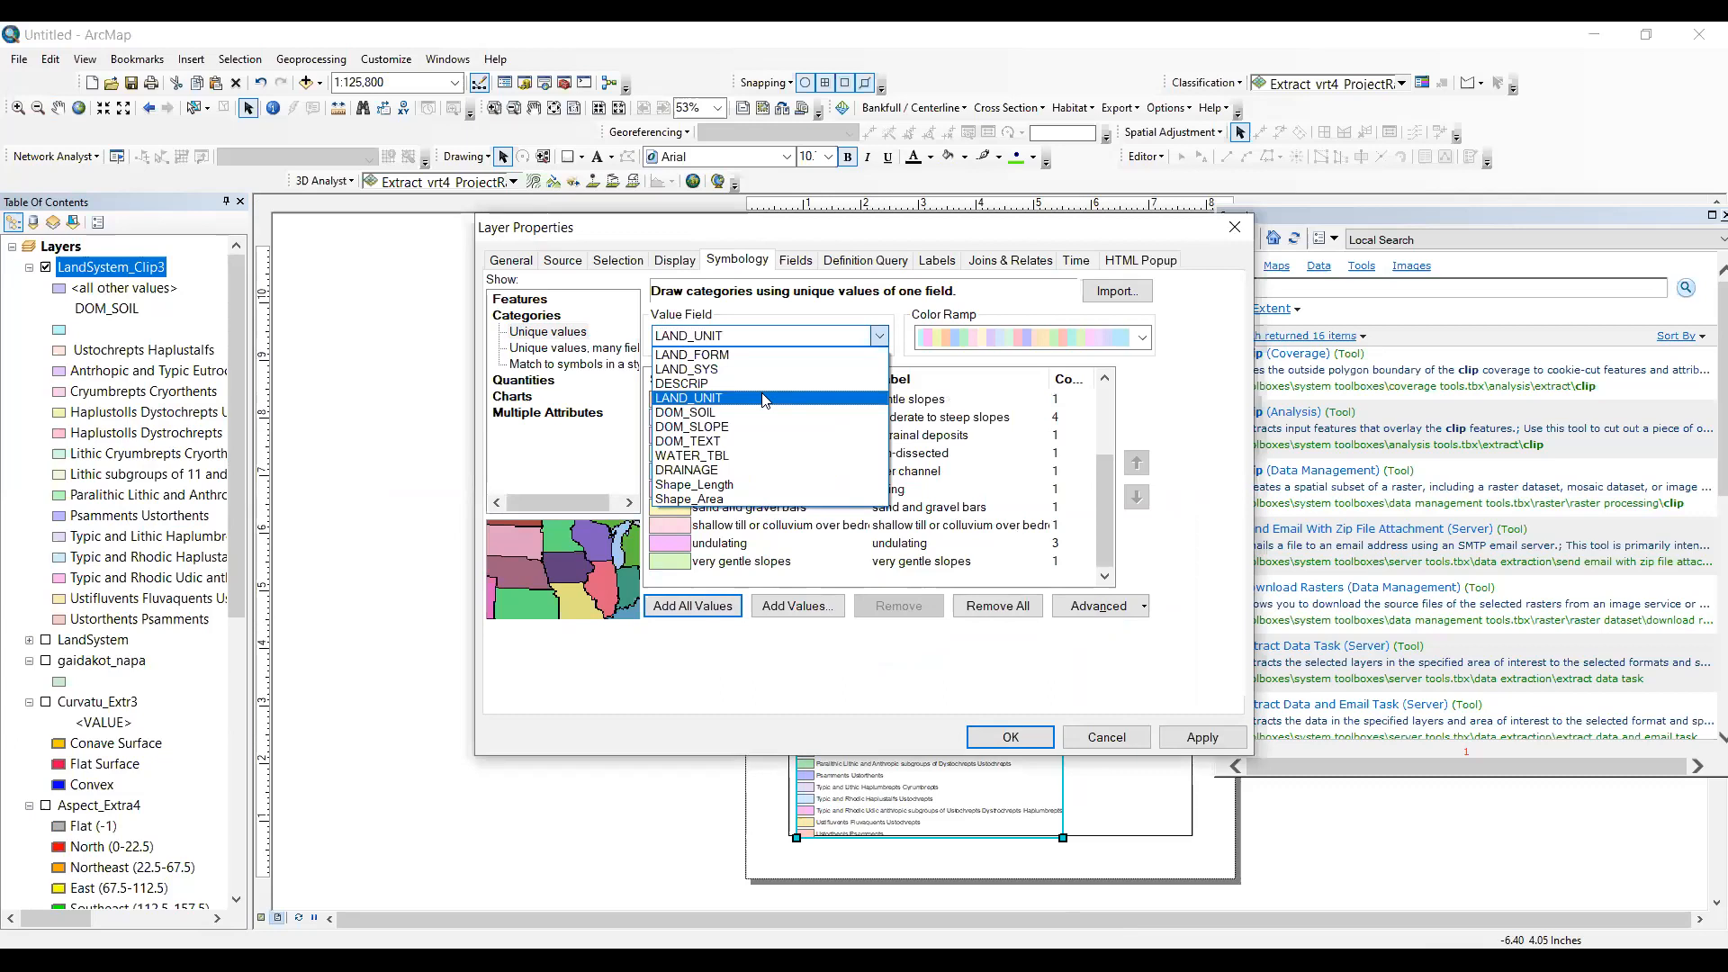
{"action": "left_click", "coordinate": [541, 334]}
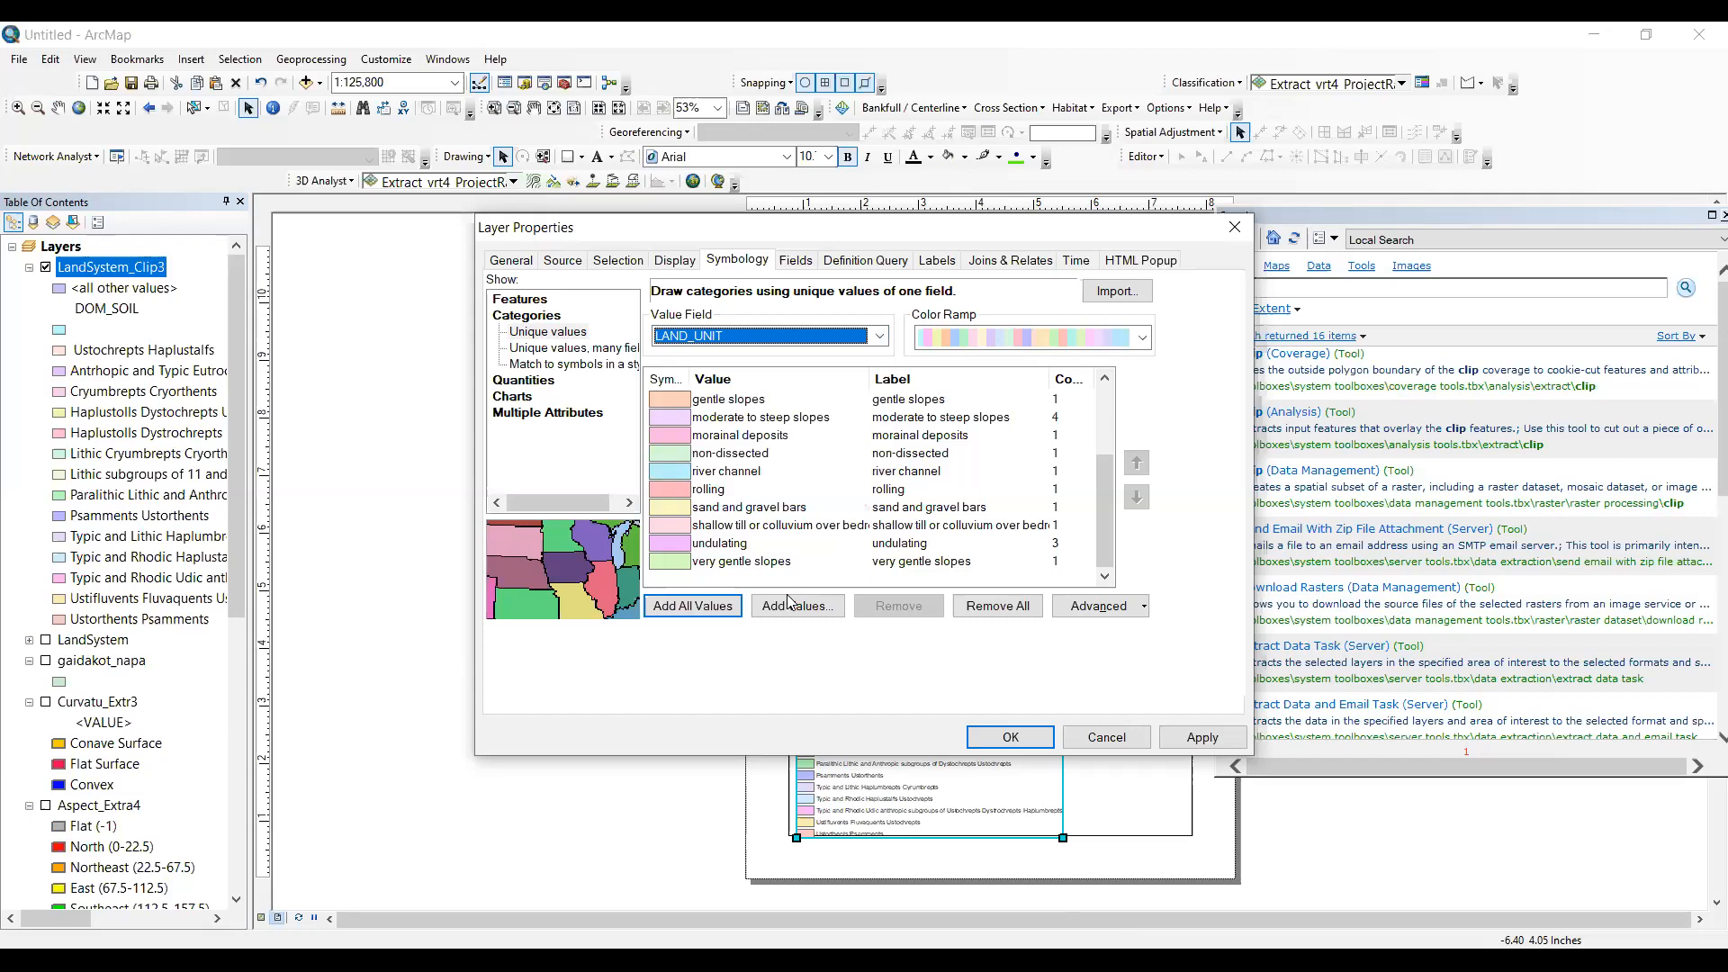
{"action": "left_click", "coordinate": [1011, 737]}
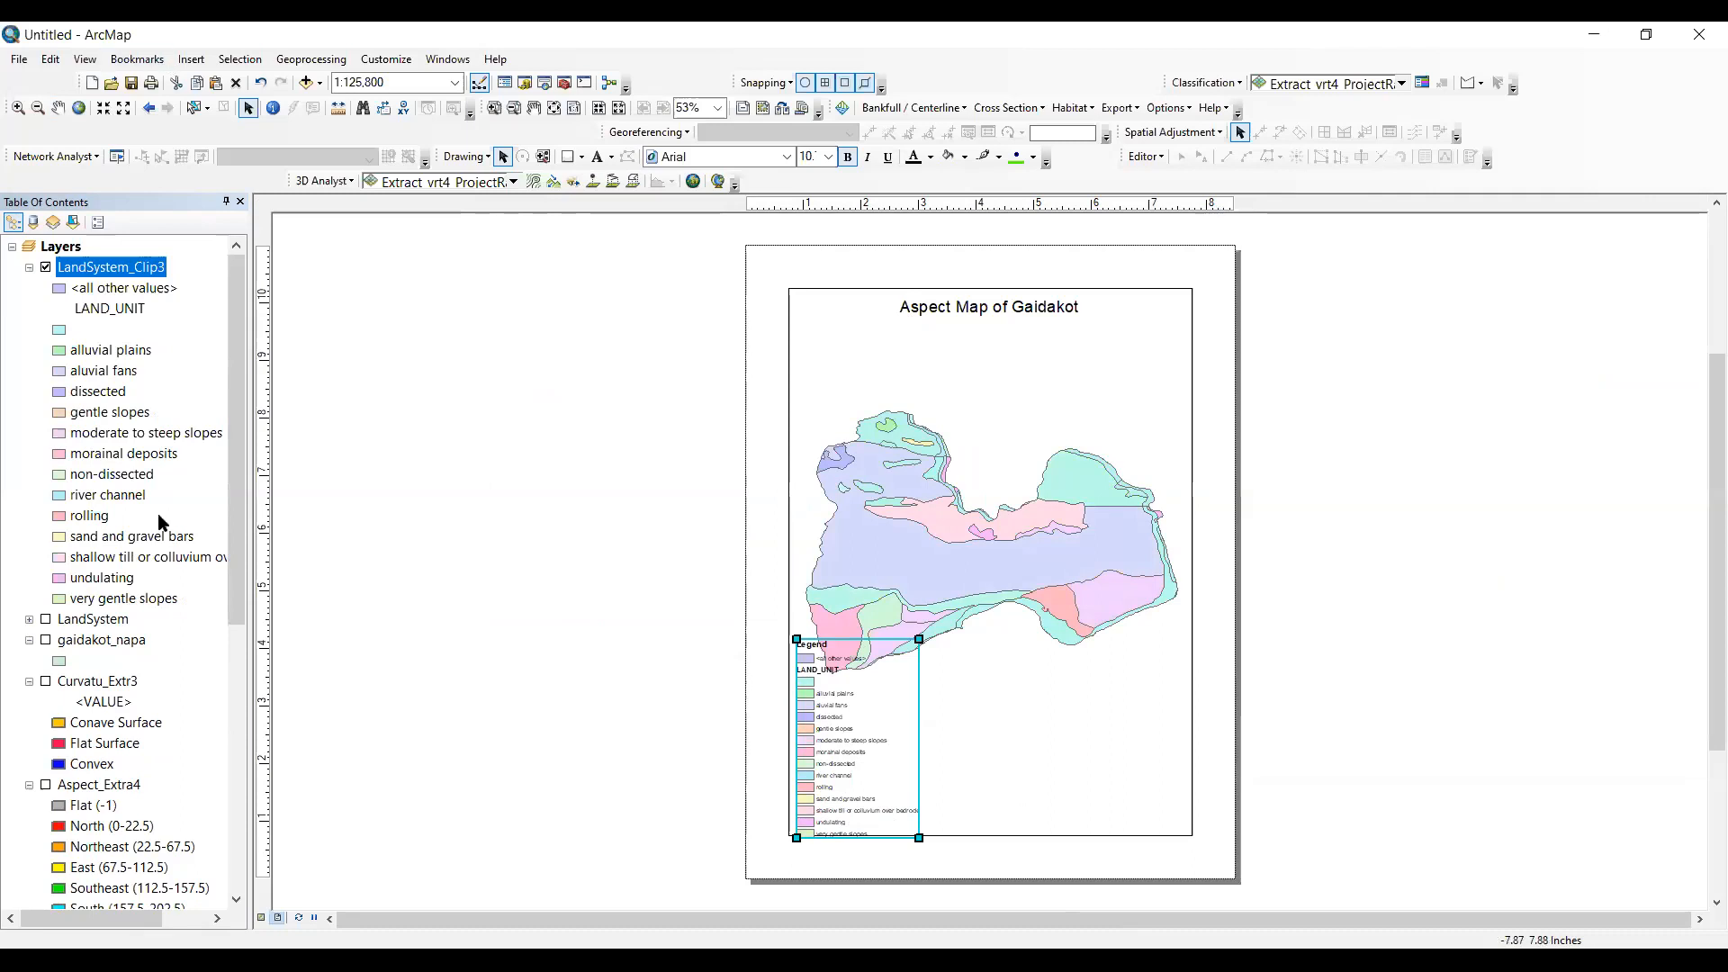
- Turn on the Extract_vrt4_ProjectRaster elevation layer and apply the yellow-to-red color ramp to it
{"action": "scroll", "coordinate": [51, 654], "scroll_direction": "down", "scroll_amount": 6}
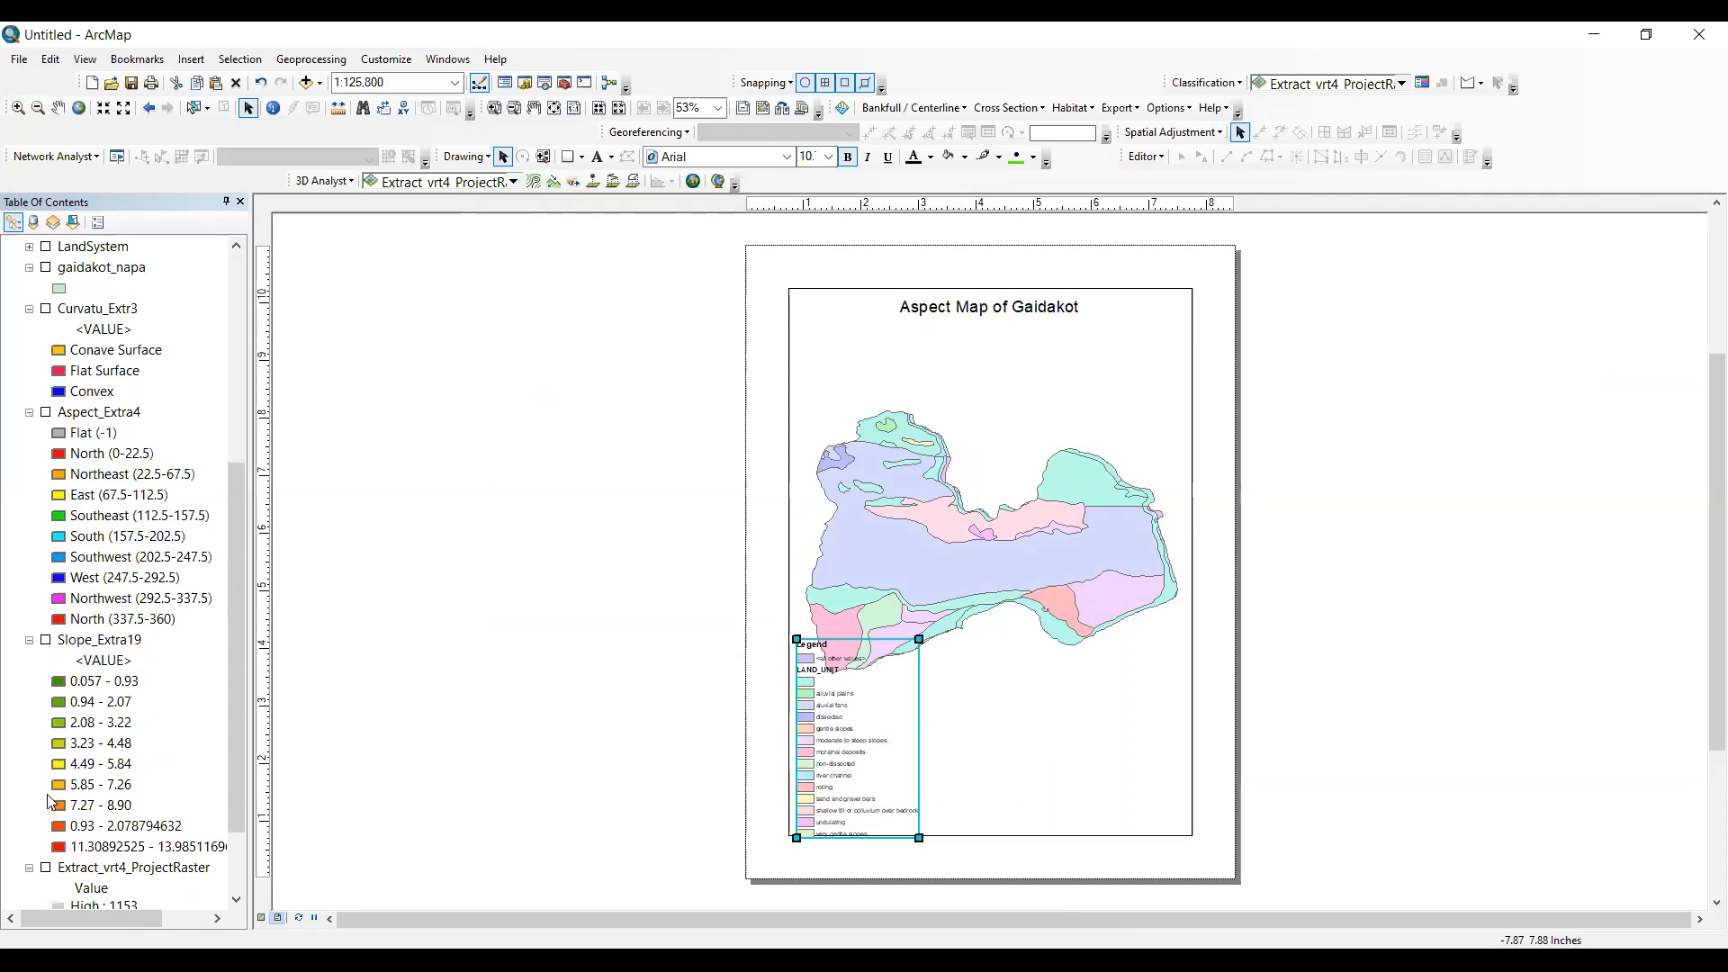
{"action": "scroll", "coordinate": [52, 800], "scroll_direction": "down", "scroll_amount": 2}
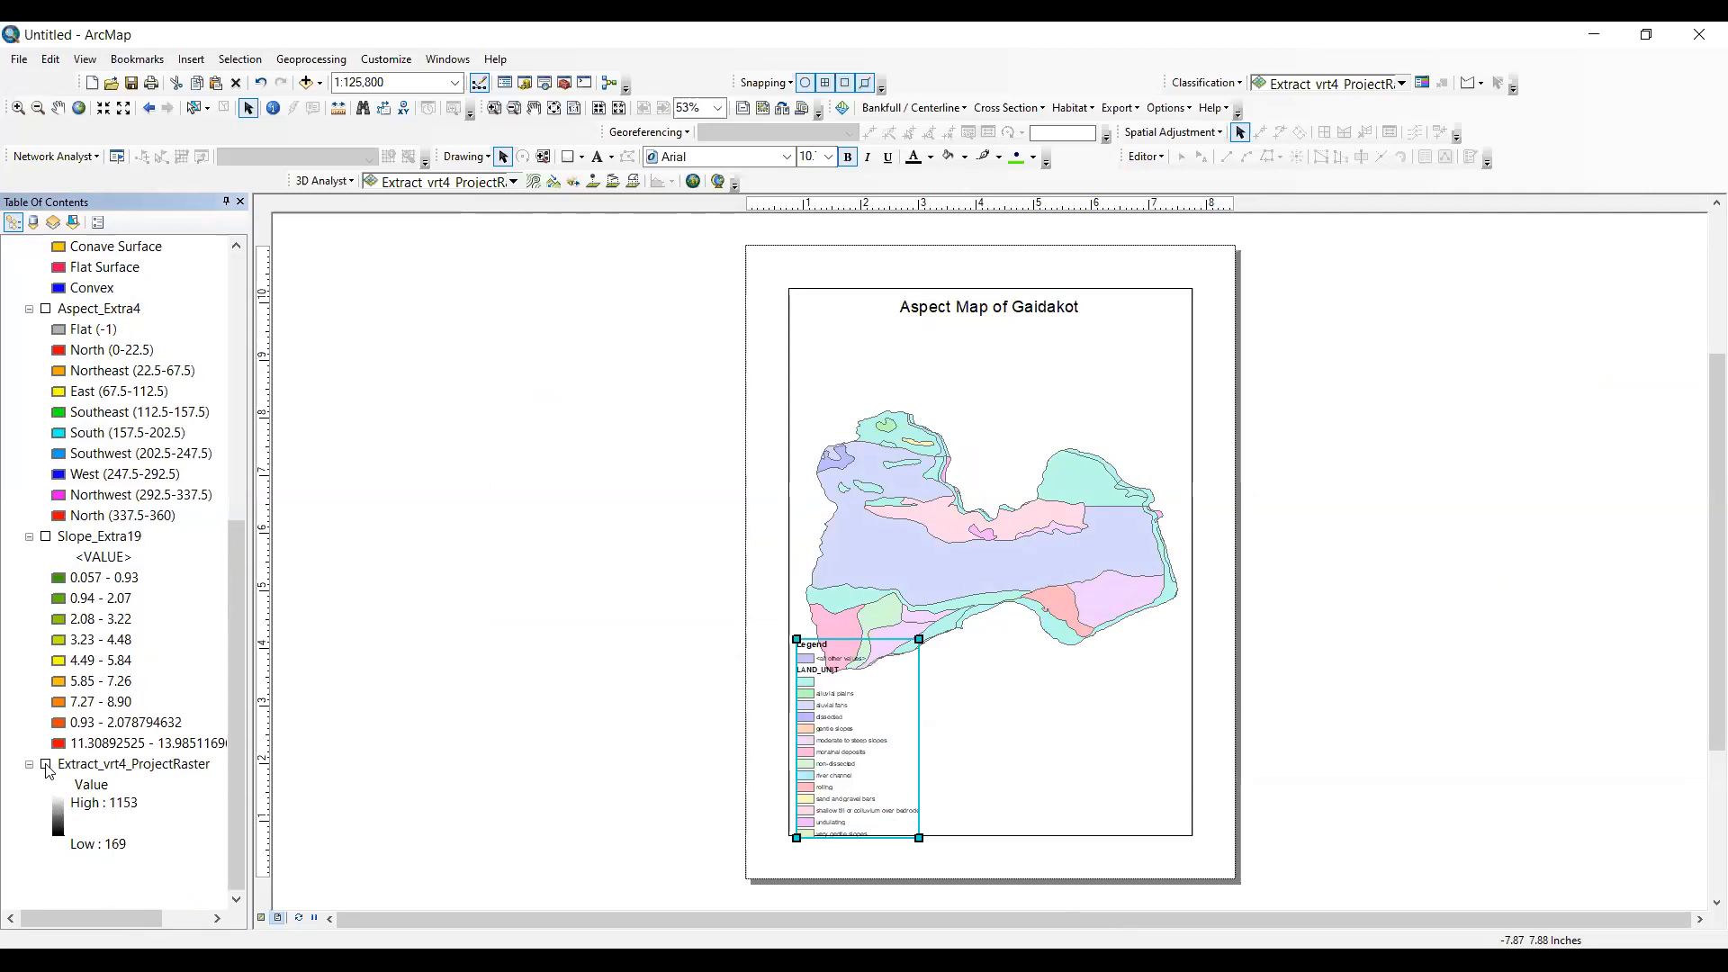
{"action": "left_click", "coordinate": [45, 764]}
{"action": "left_click", "coordinate": [61, 814]}
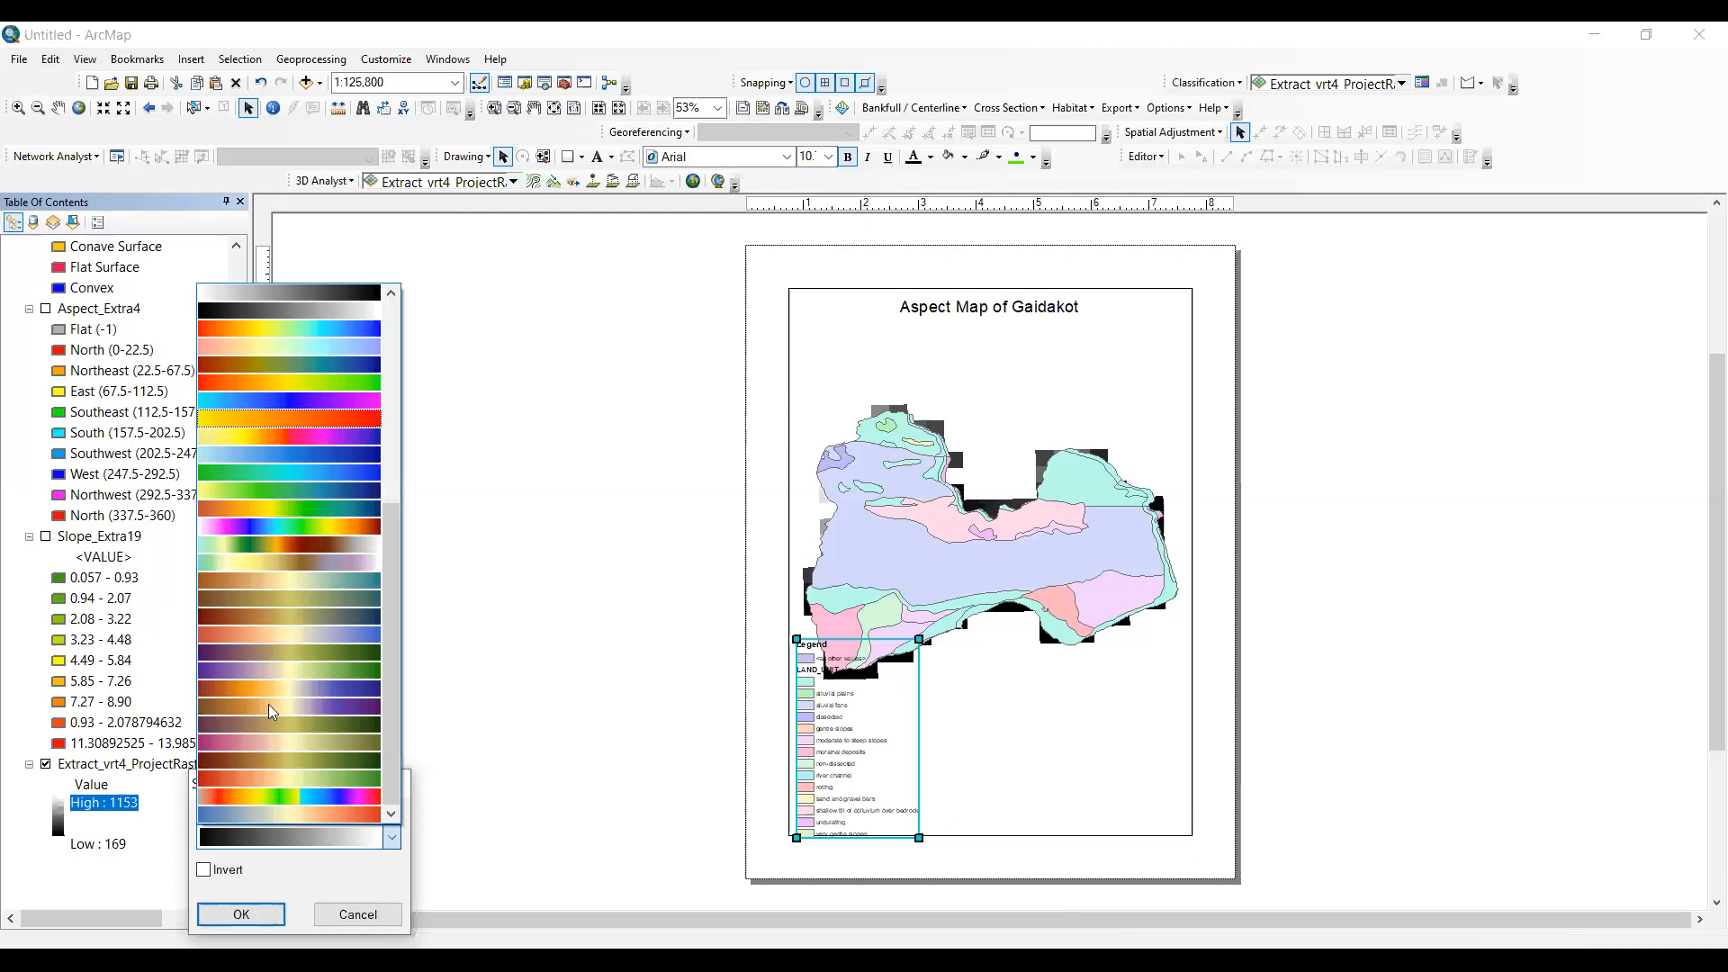
{"action": "left_click", "coordinate": [288, 418]}
{"action": "key", "text": "Return"}
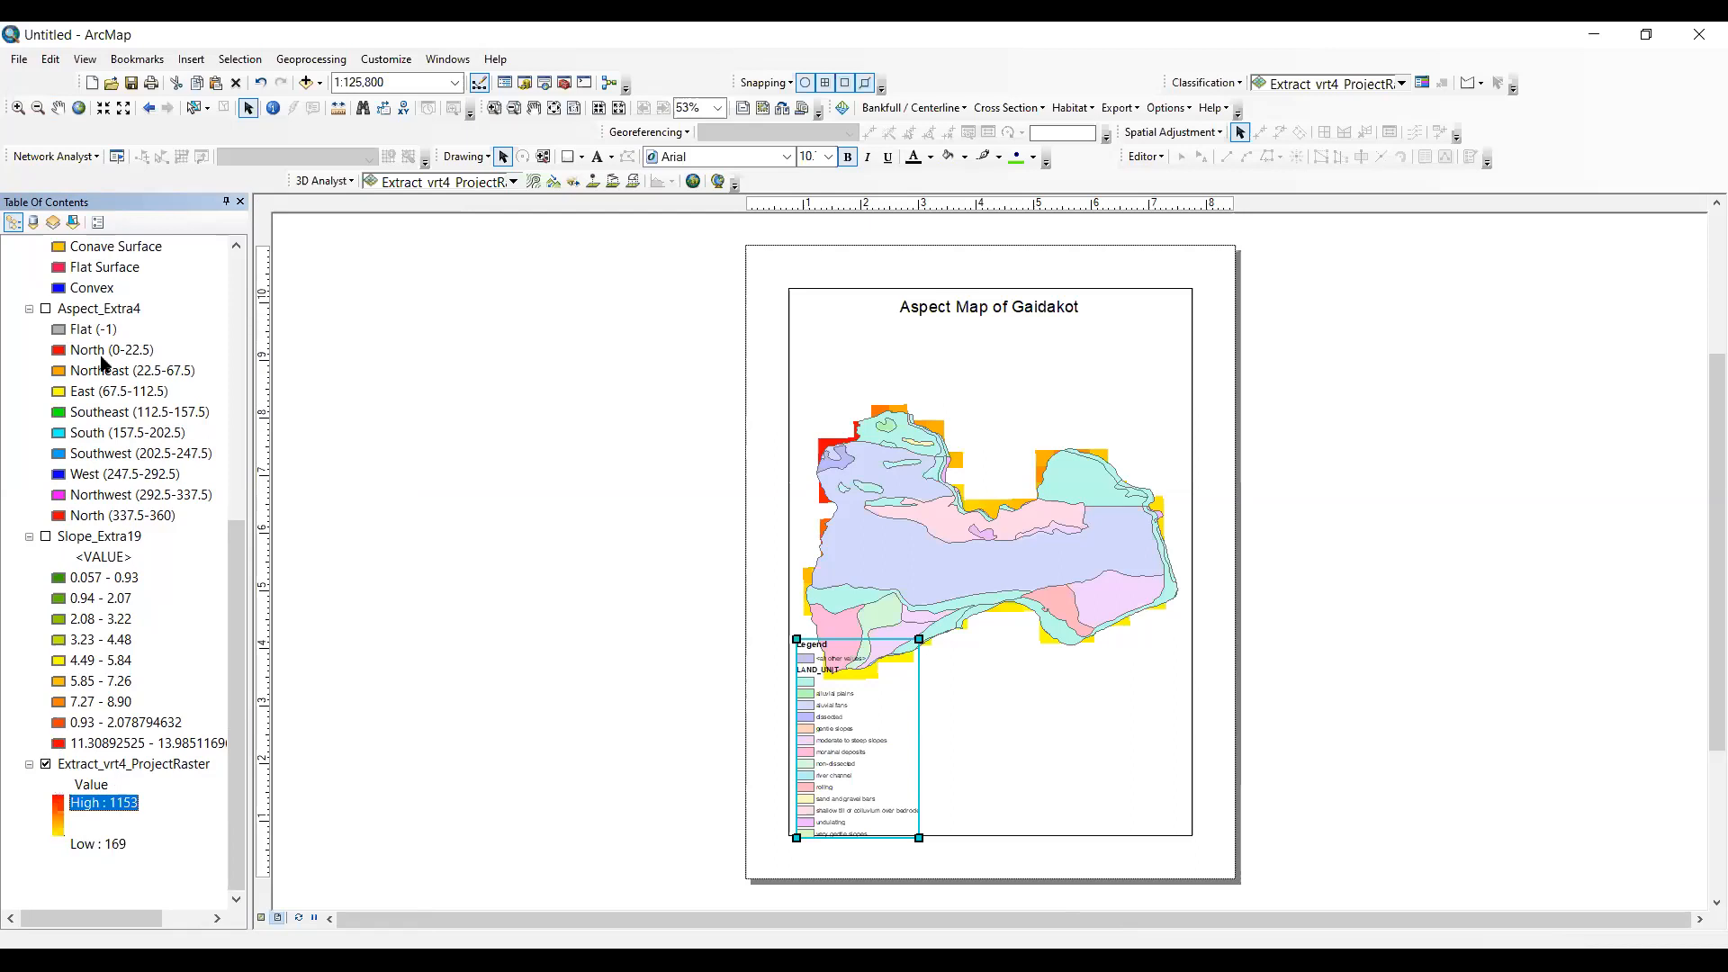
- Turn off the Extract_vrt4_ProjectRaster layer, leaving only the land unit layer displayed
{"action": "scroll", "coordinate": [117, 471], "scroll_direction": "up", "scroll_amount": 3}
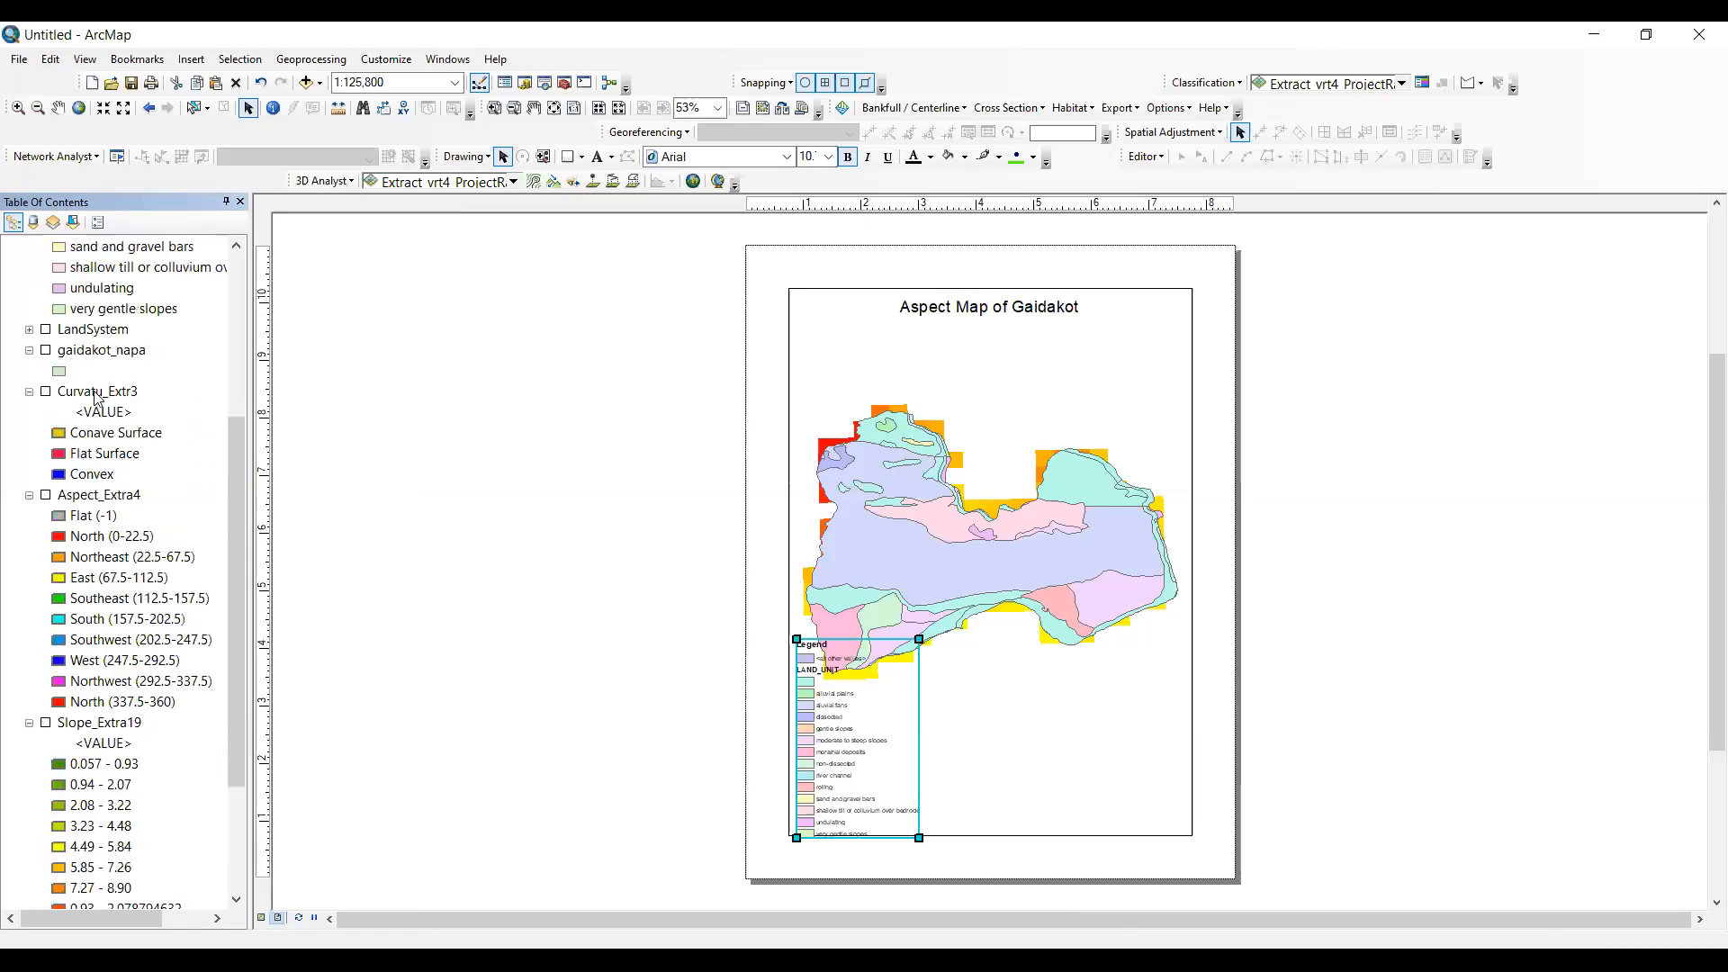
{"action": "scroll", "coordinate": [124, 376], "scroll_direction": "up", "scroll_amount": 5}
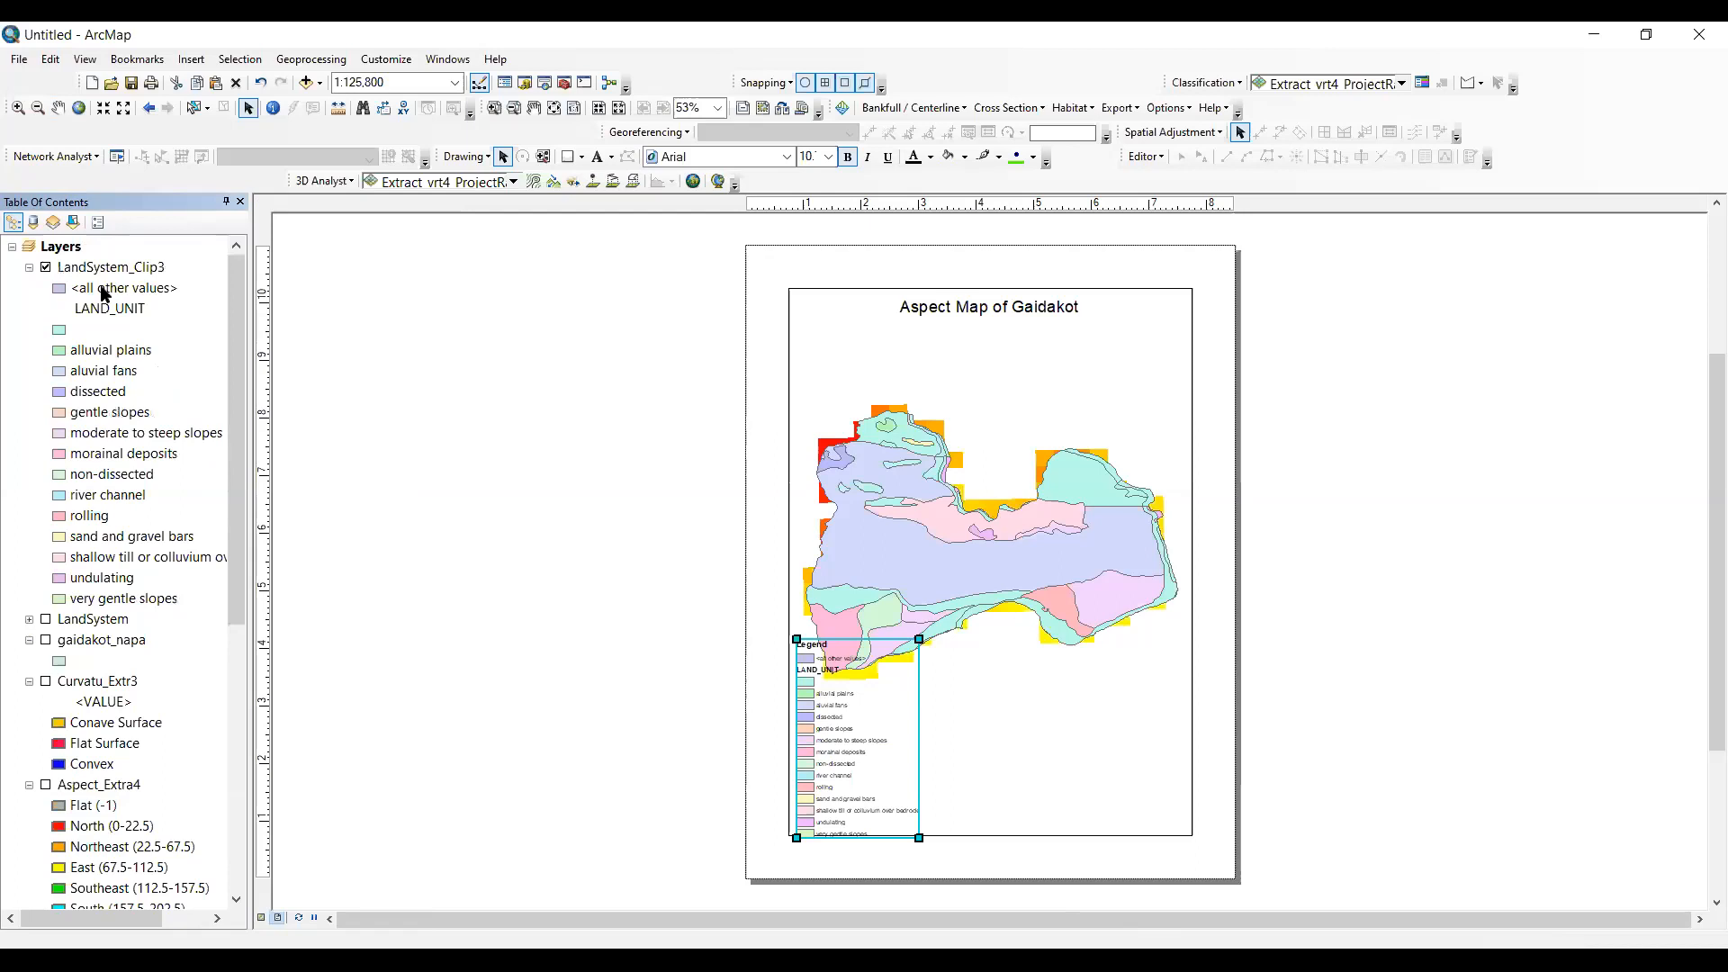
{"action": "scroll", "coordinate": [79, 587], "scroll_direction": "down", "scroll_amount": 8}
{"action": "left_click", "coordinate": [46, 766]}
{"action": "scroll", "coordinate": [97, 350], "scroll_direction": "up", "scroll_amount": 6}
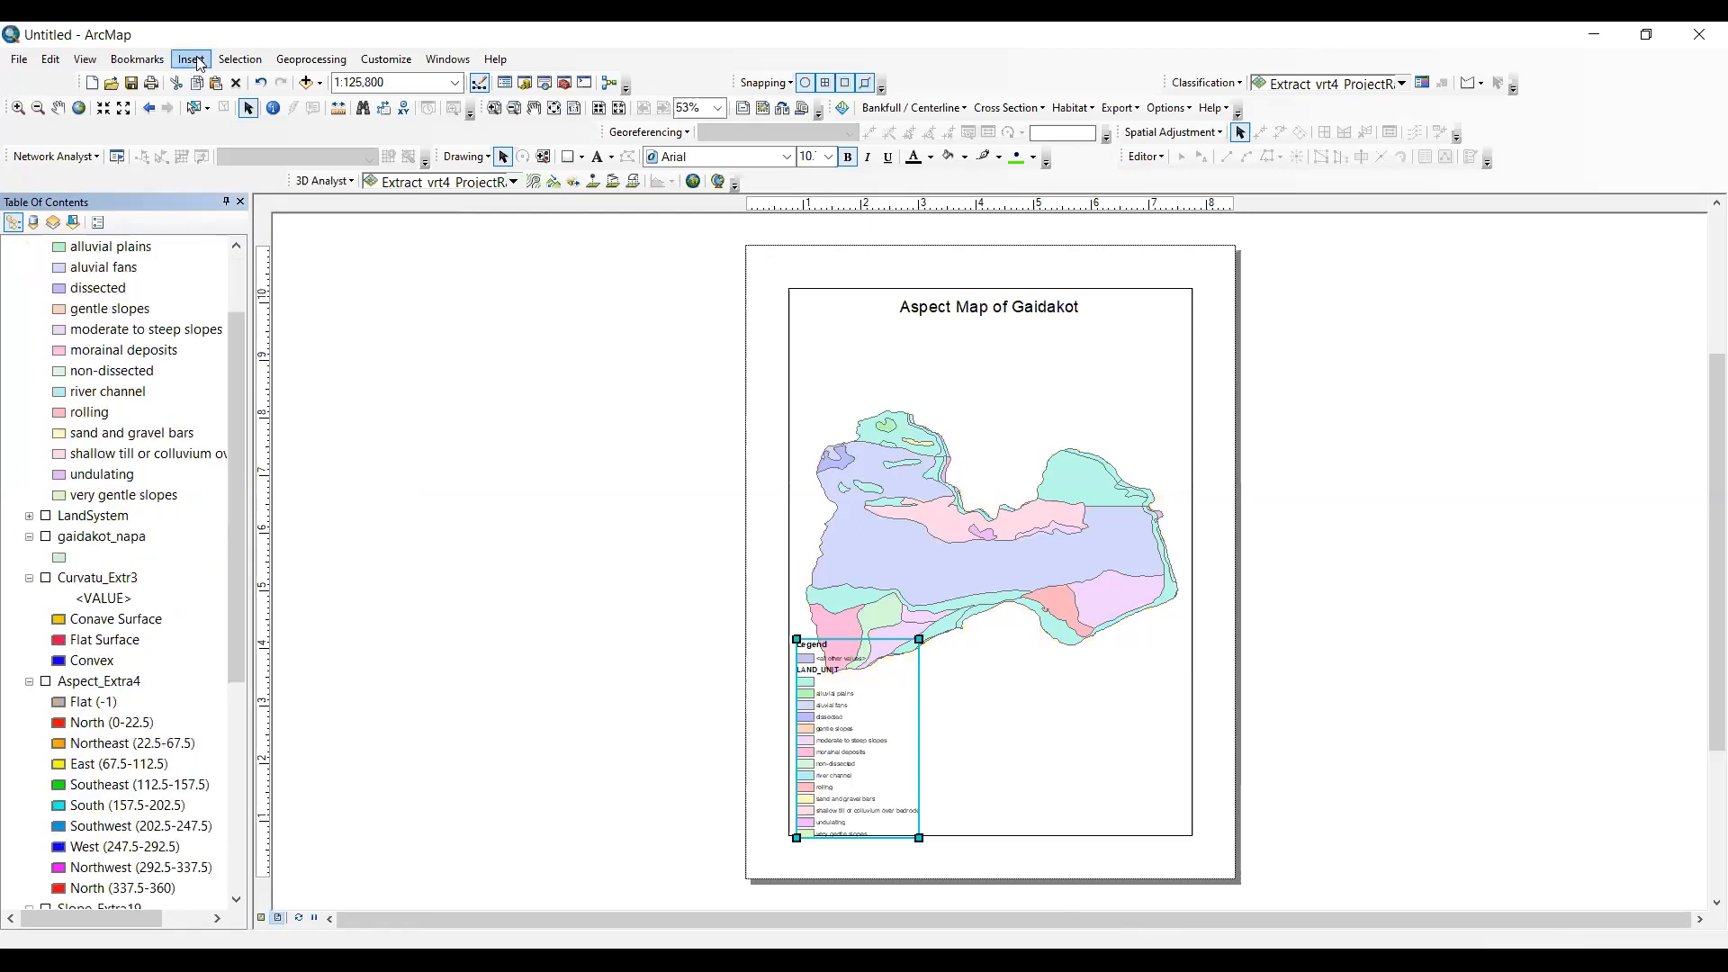
- Insert a new data frame in the layout and copy the Curvatu_Extr3 layer into it
{"action": "key", "text": "alt+s"}
{"action": "key", "text": "ctrl+s"}
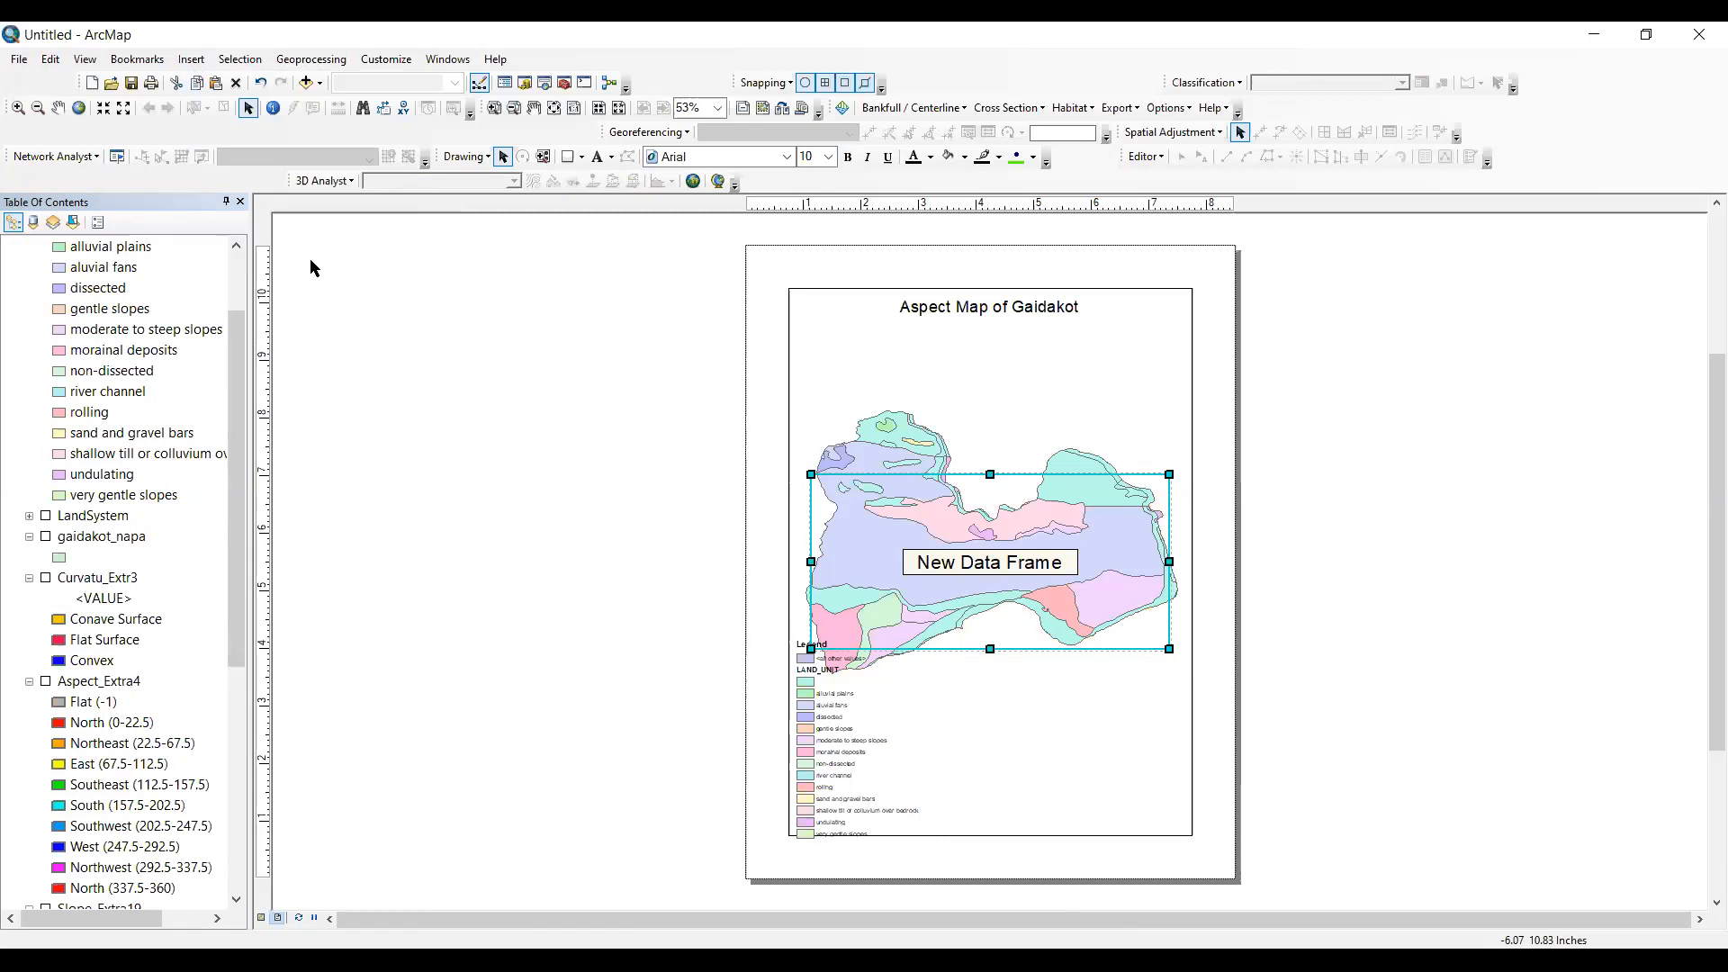
{"action": "scroll", "coordinate": [117, 432], "scroll_direction": "down", "scroll_amount": 6}
{"action": "scroll", "coordinate": [90, 711], "scroll_direction": "down", "scroll_amount": 1}
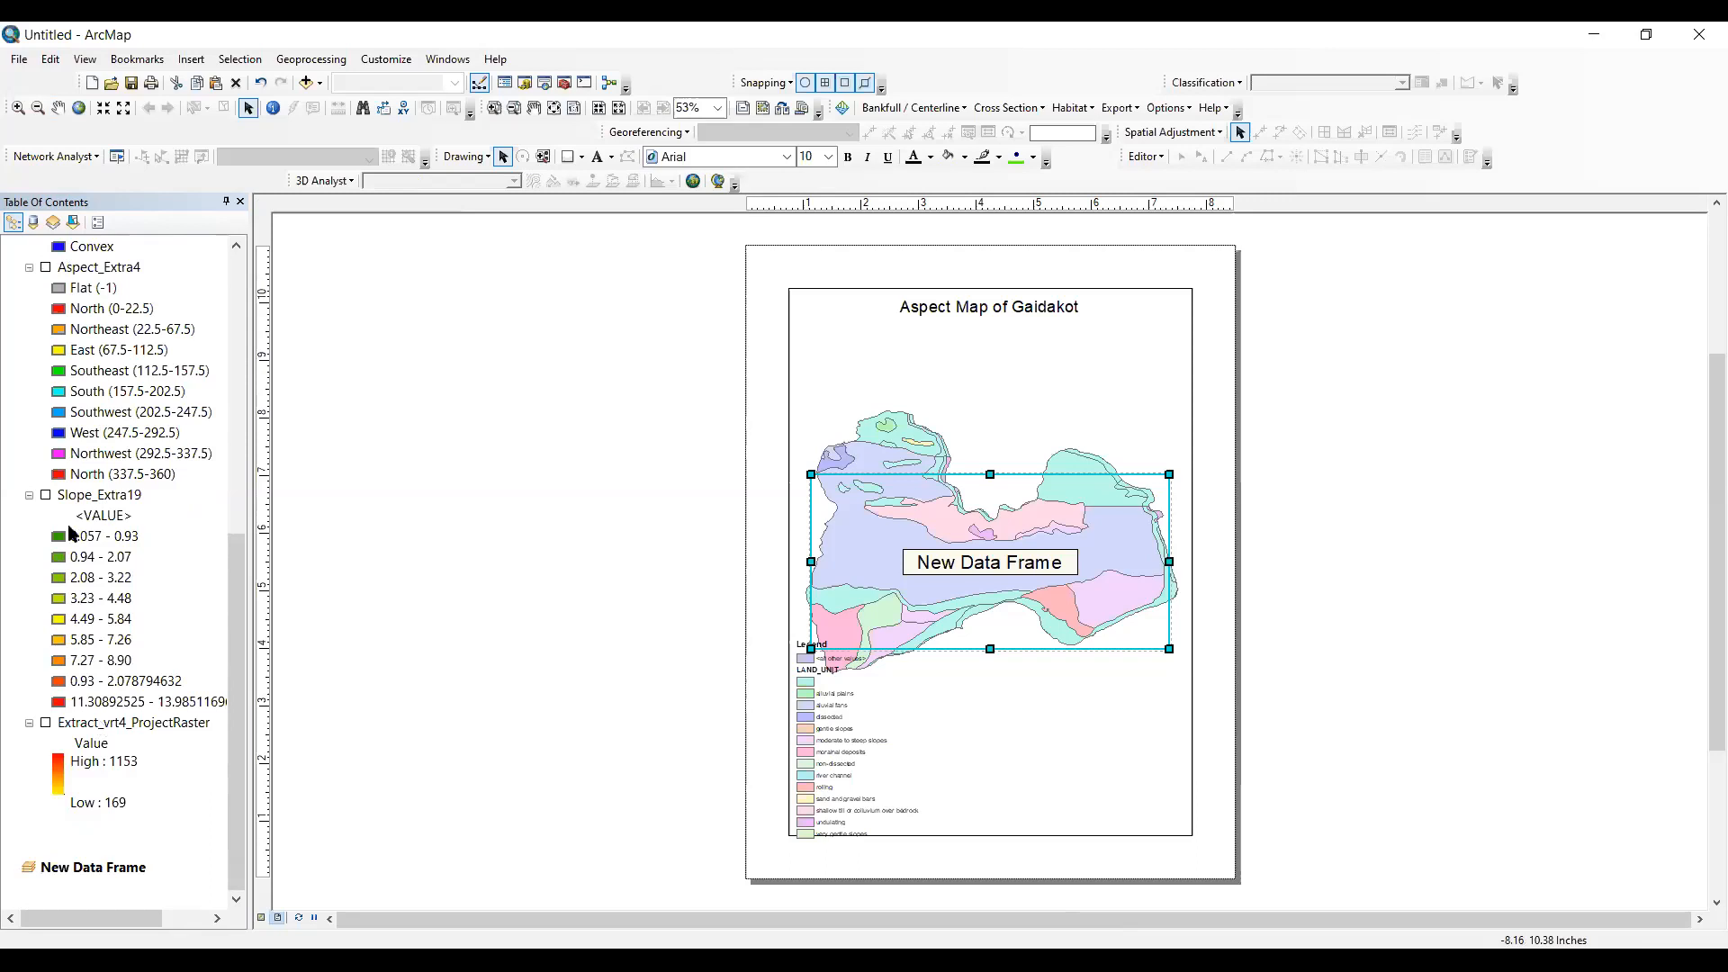
{"action": "scroll", "coordinate": [83, 458], "scroll_direction": "up", "scroll_amount": 4}
{"action": "left_click_drag", "start_coordinate": [98, 411], "coordinate": [133, 612]}
{"action": "scroll", "coordinate": [104, 425], "scroll_direction": "down", "scroll_amount": 2}
{"action": "left_click_drag", "start_coordinate": [93, 392], "coordinate": [96, 882]}
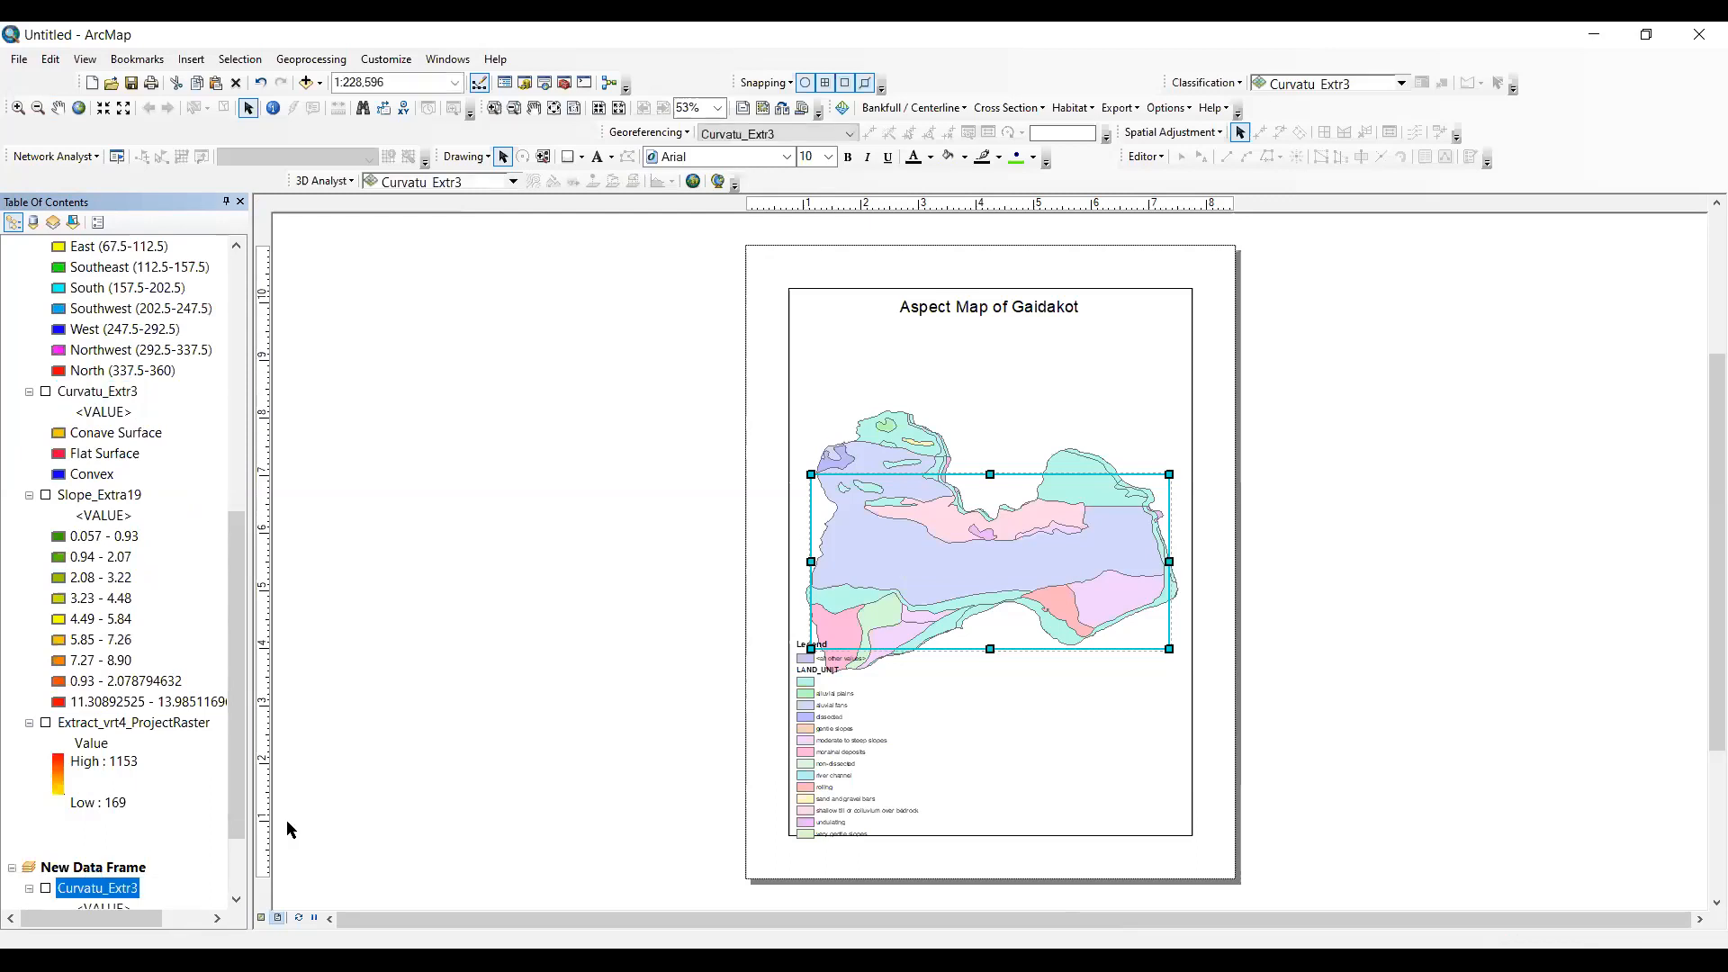
- Reduce the height of the land unit map frame and place it in the upper half of the page below the title
{"action": "left_click", "coordinate": [1013, 379]}
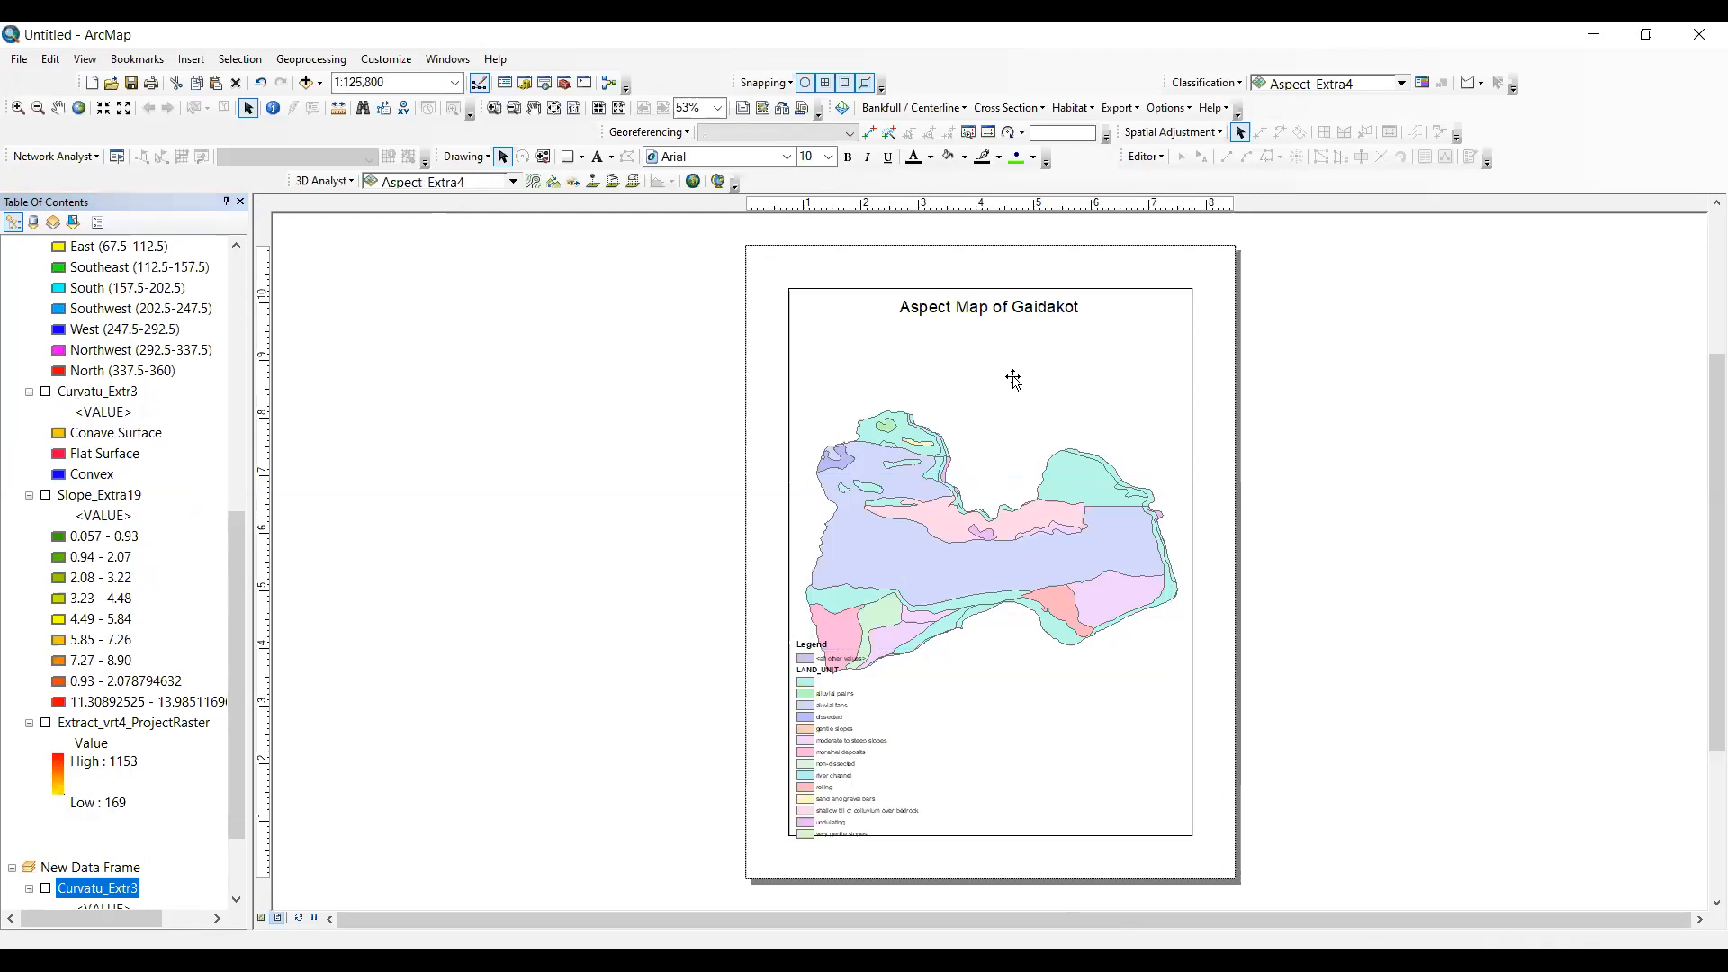
{"action": "left_click_drag", "start_coordinate": [989, 290], "coordinate": [990, 561]}
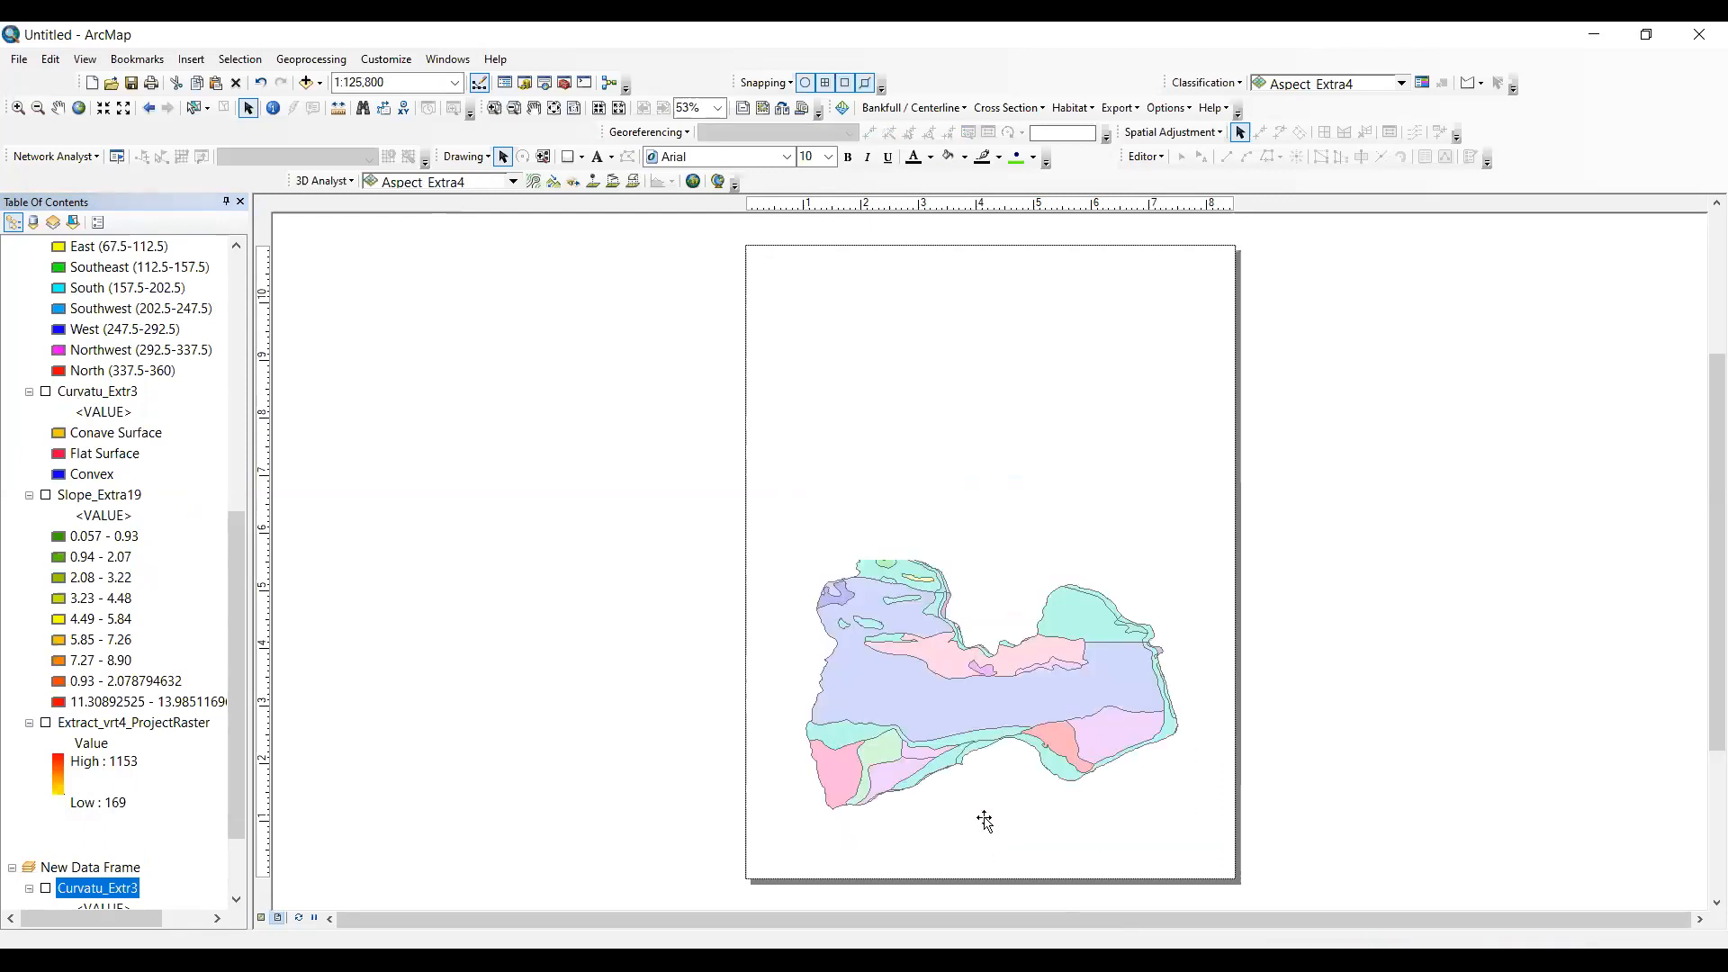
{"action": "left_click", "coordinate": [974, 498]}
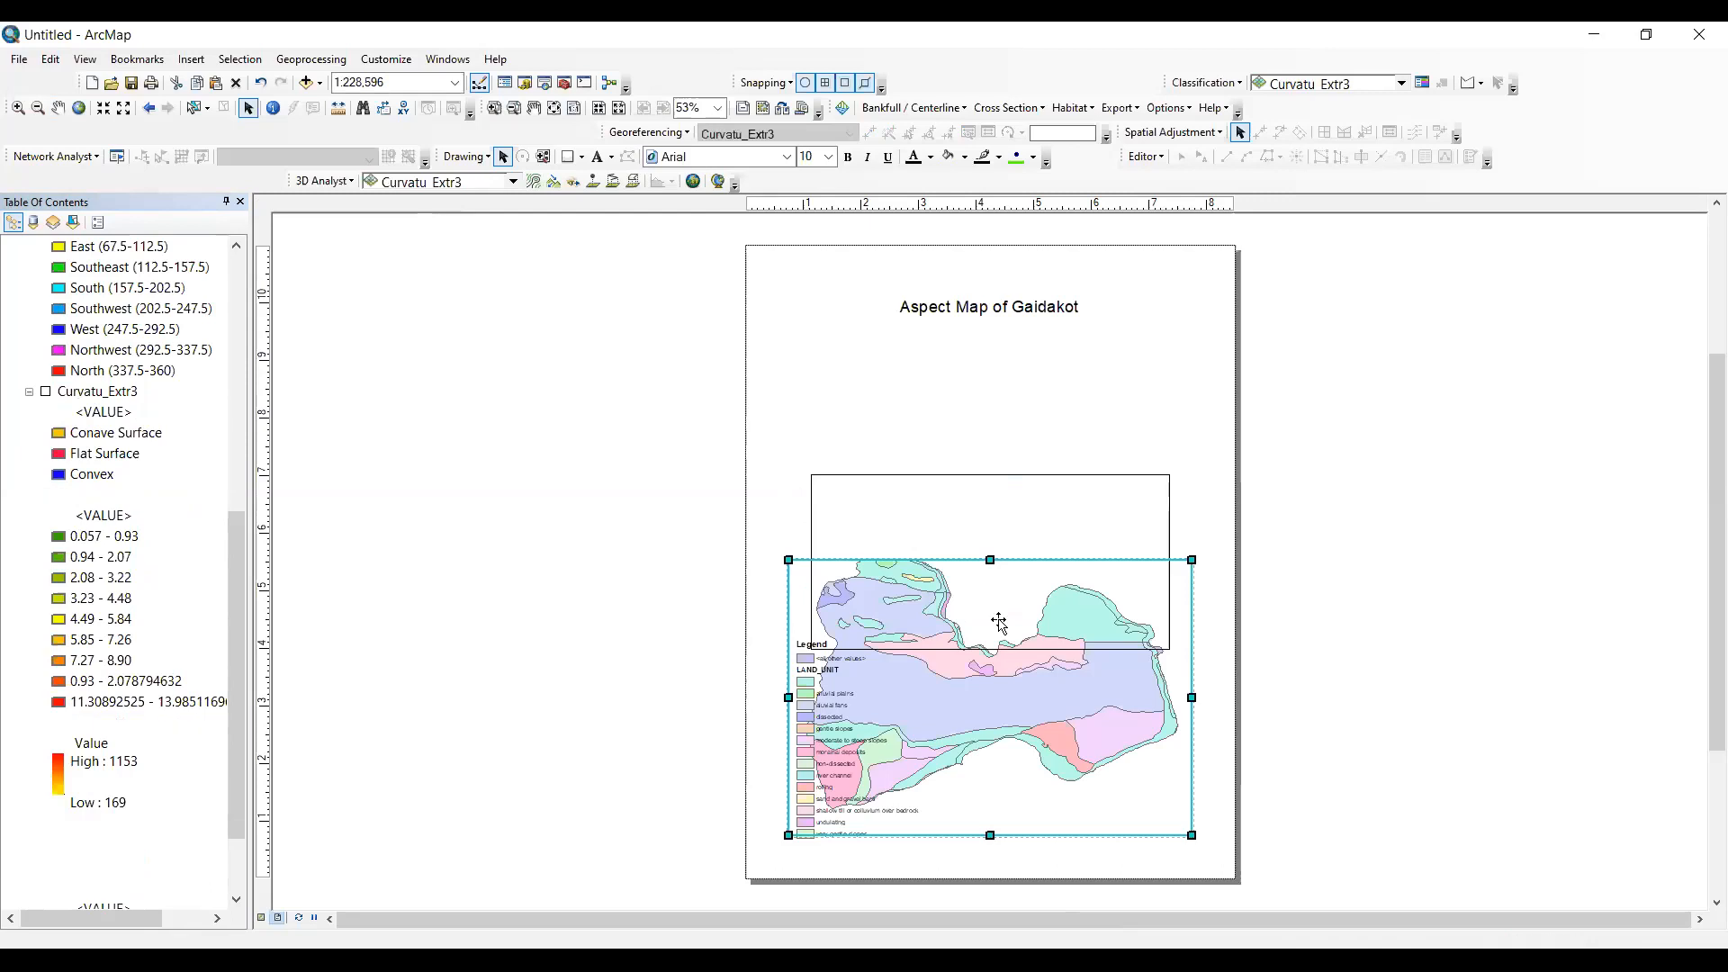
{"action": "left_click", "coordinate": [1019, 659]}
{"action": "left_click_drag", "start_coordinate": [1019, 659], "coordinate": [1018, 474]}
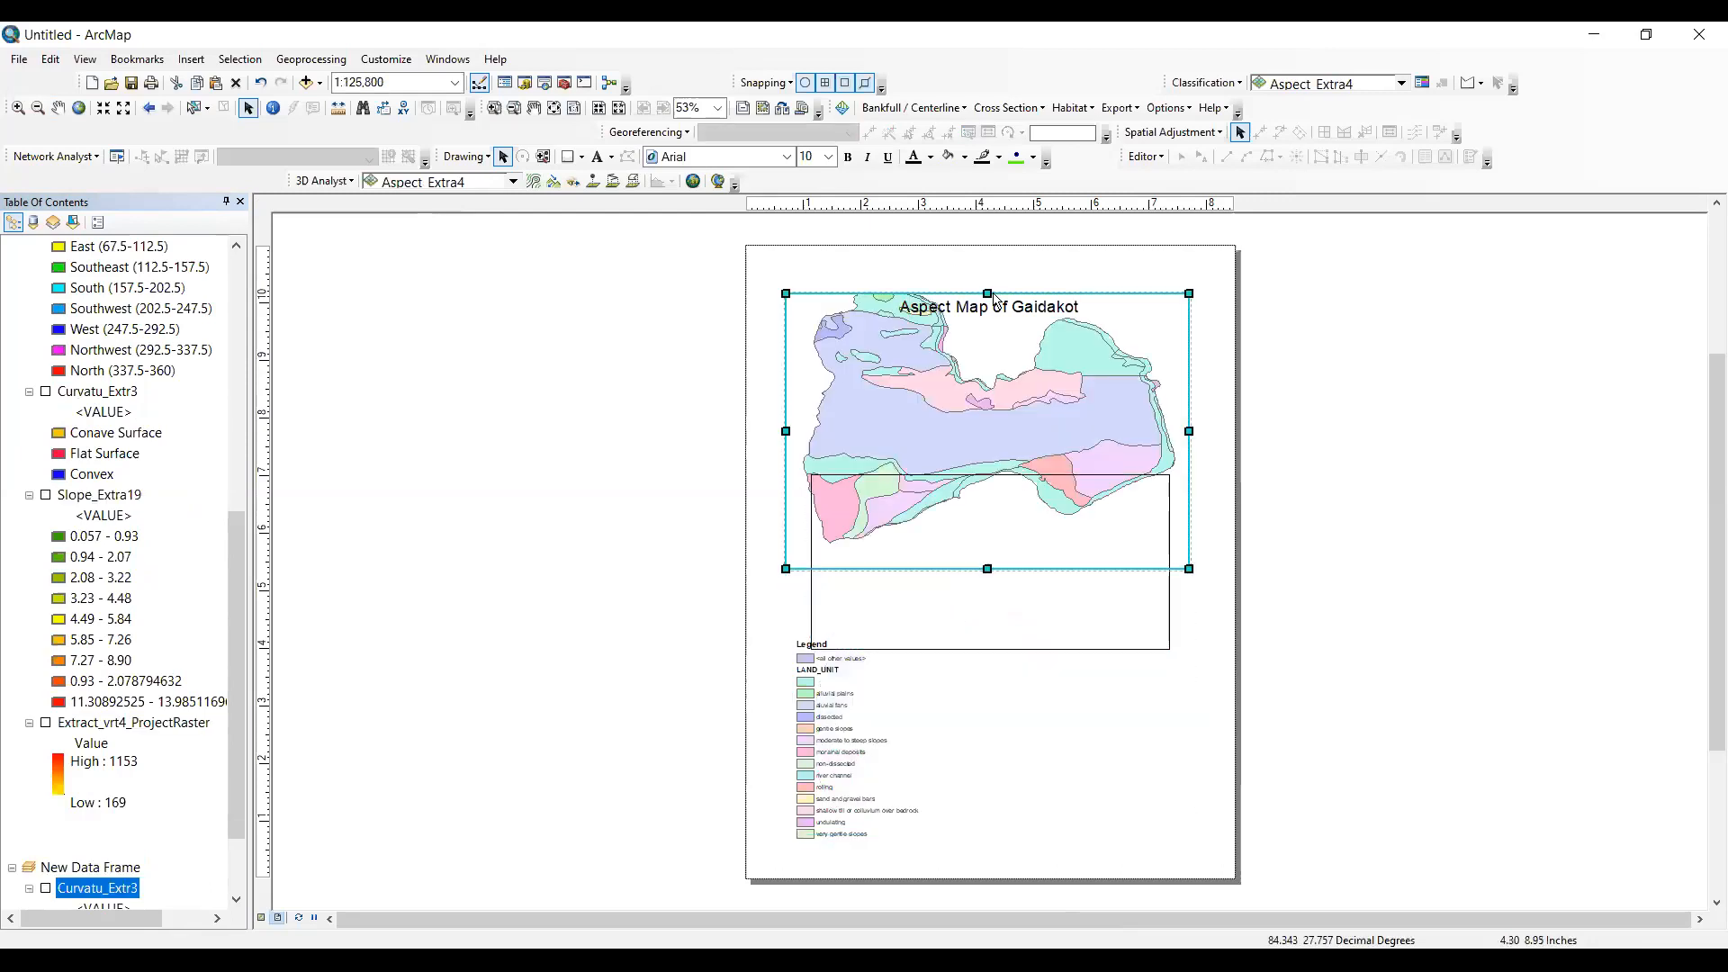
{"action": "left_click_drag", "start_coordinate": [995, 300], "coordinate": [990, 344]}
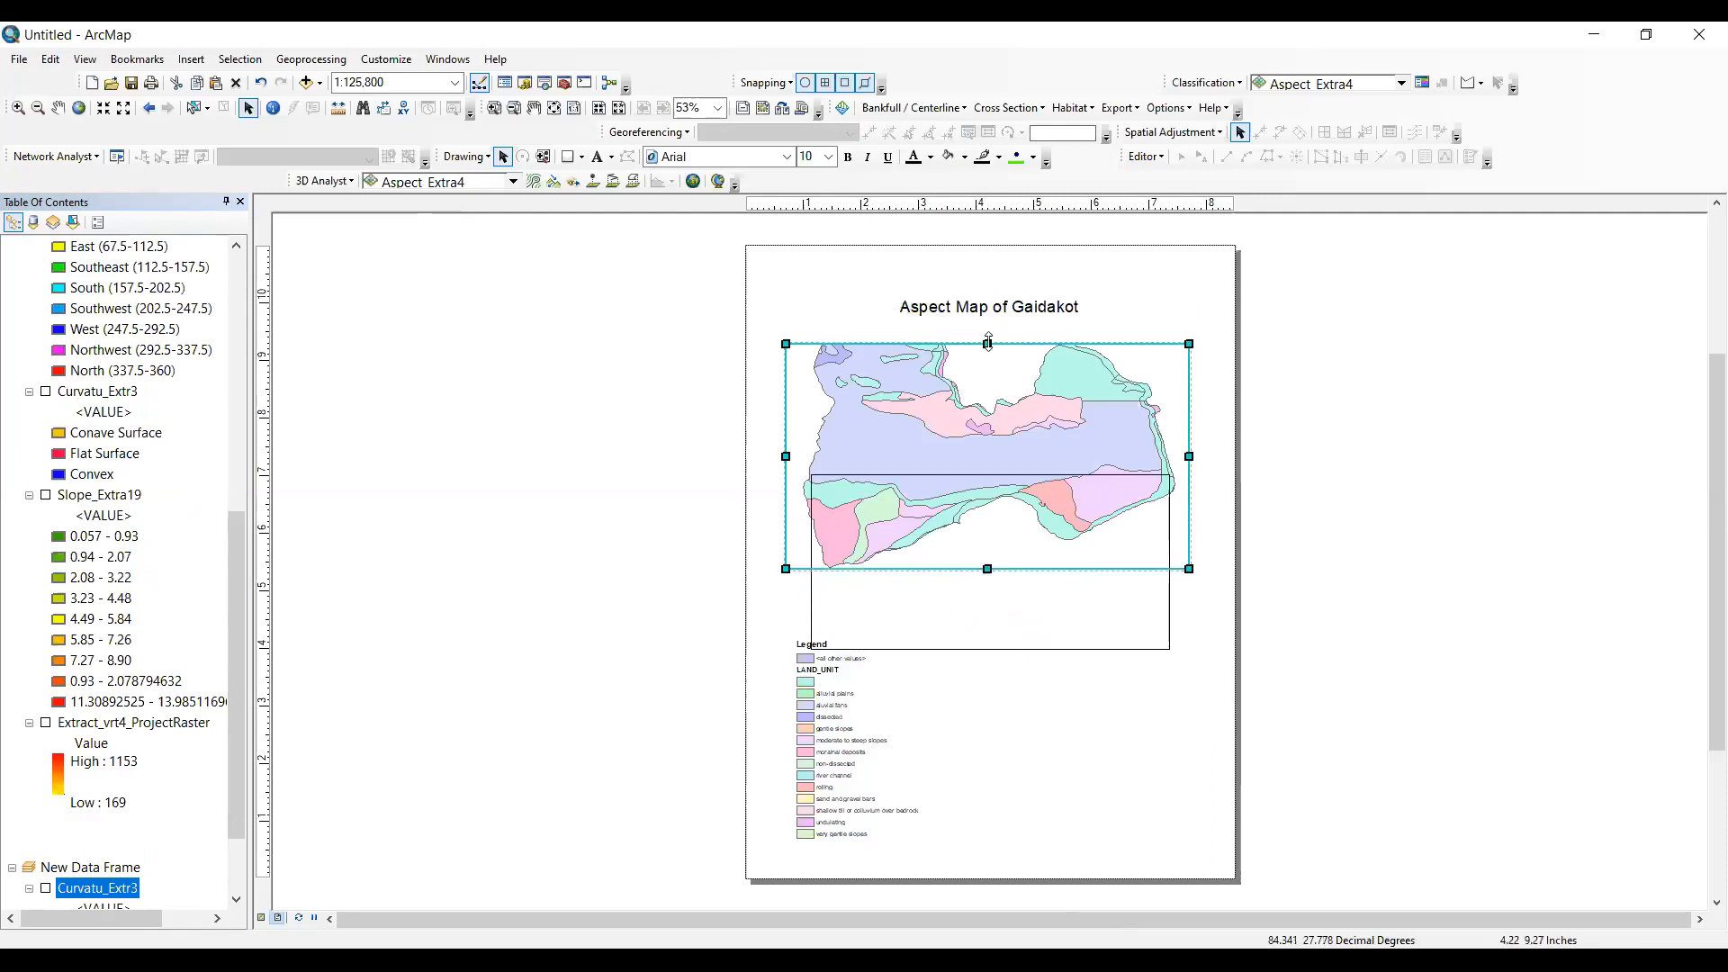
- Zoom the land unit map out to 1:200,000 and pan it so the whole area fits inside its frame
{"action": "left_click", "coordinate": [977, 406]}
{"action": "left_click", "coordinate": [976, 407]}
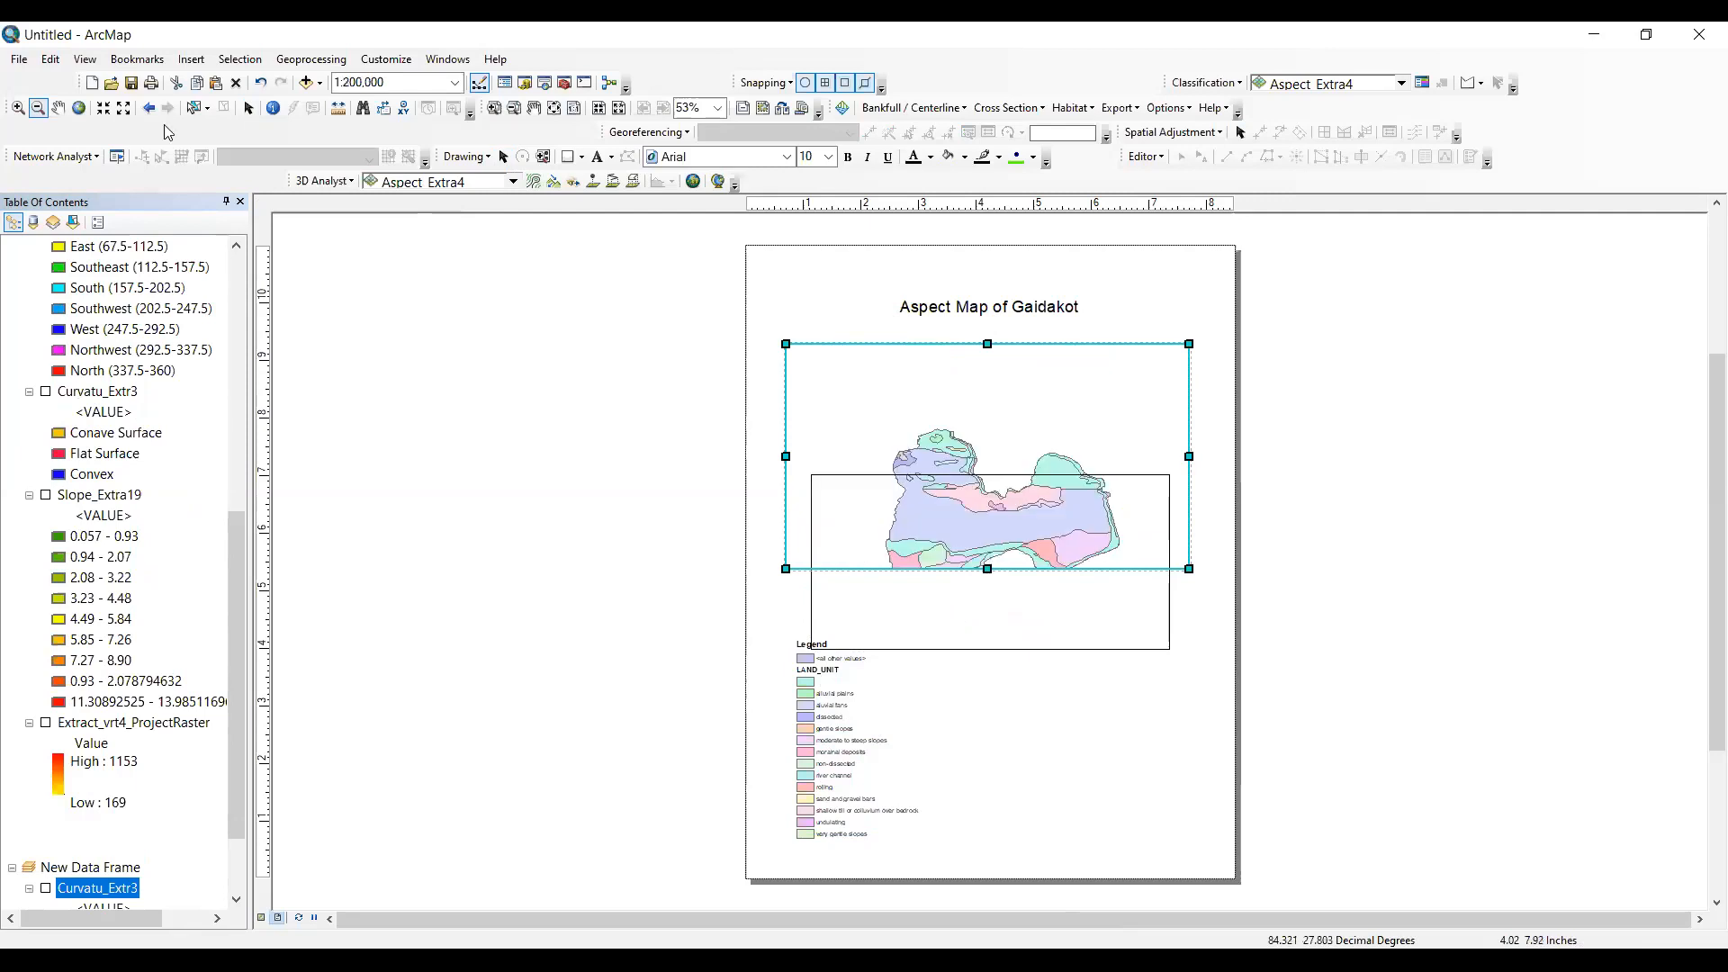
{"action": "left_click", "coordinate": [58, 108]}
{"action": "left_click_drag", "start_coordinate": [963, 465], "coordinate": [962, 414]}
- Show the curvature layer in the new data frame, and fit that frame directly below the land unit map at nearly the same width
{"action": "left_click", "coordinate": [248, 108]}
{"action": "left_click", "coordinate": [1024, 636]}
{"action": "left_click_drag", "start_coordinate": [1028, 634], "coordinate": [1016, 732]}
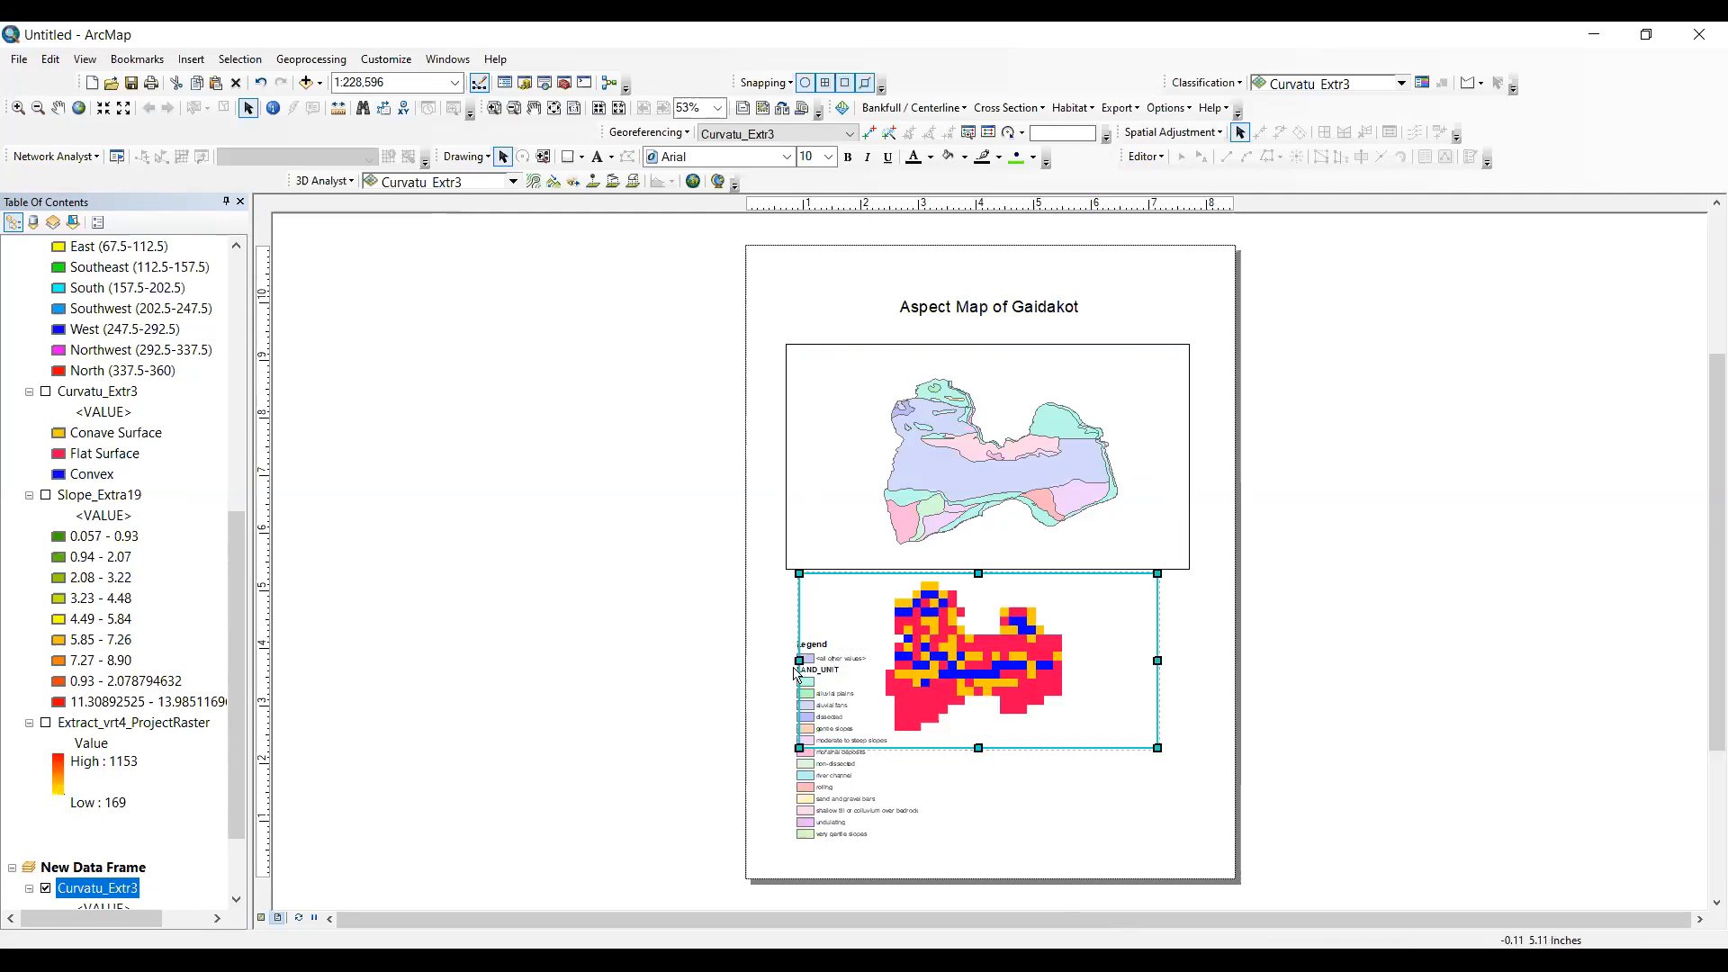
{"action": "left_click", "coordinate": [800, 661]}
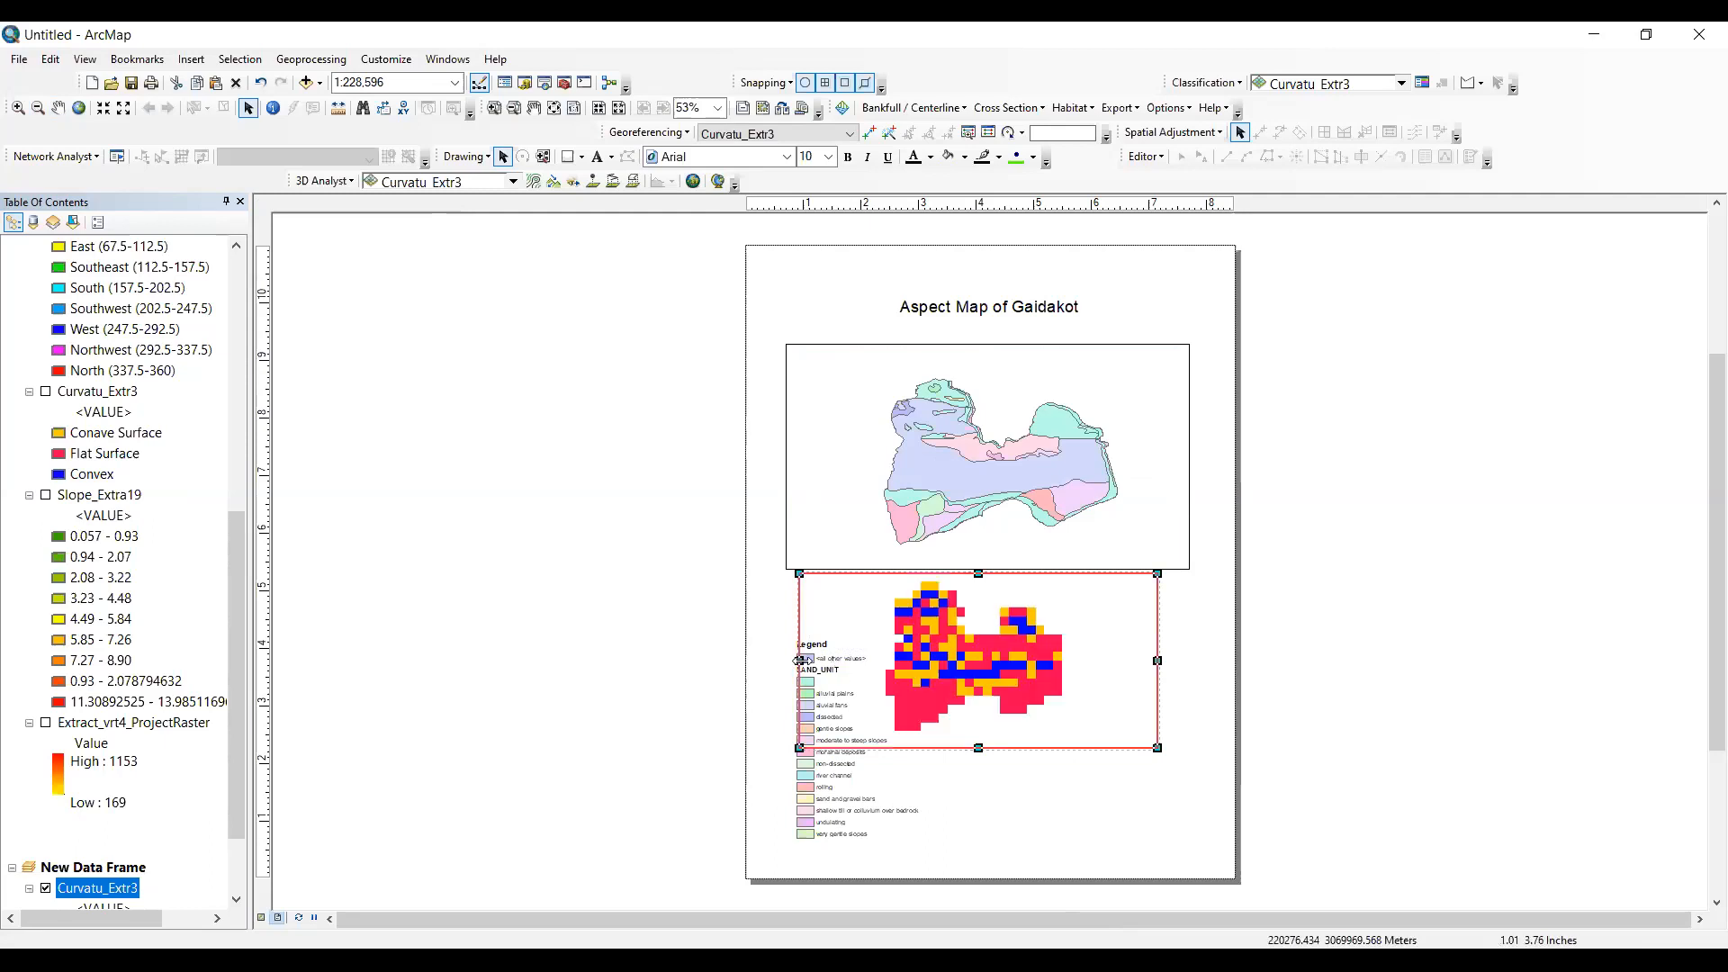
{"action": "left_click", "coordinate": [1158, 661]}
{"action": "left_click_drag", "start_coordinate": [1158, 661], "coordinate": [1172, 661]}
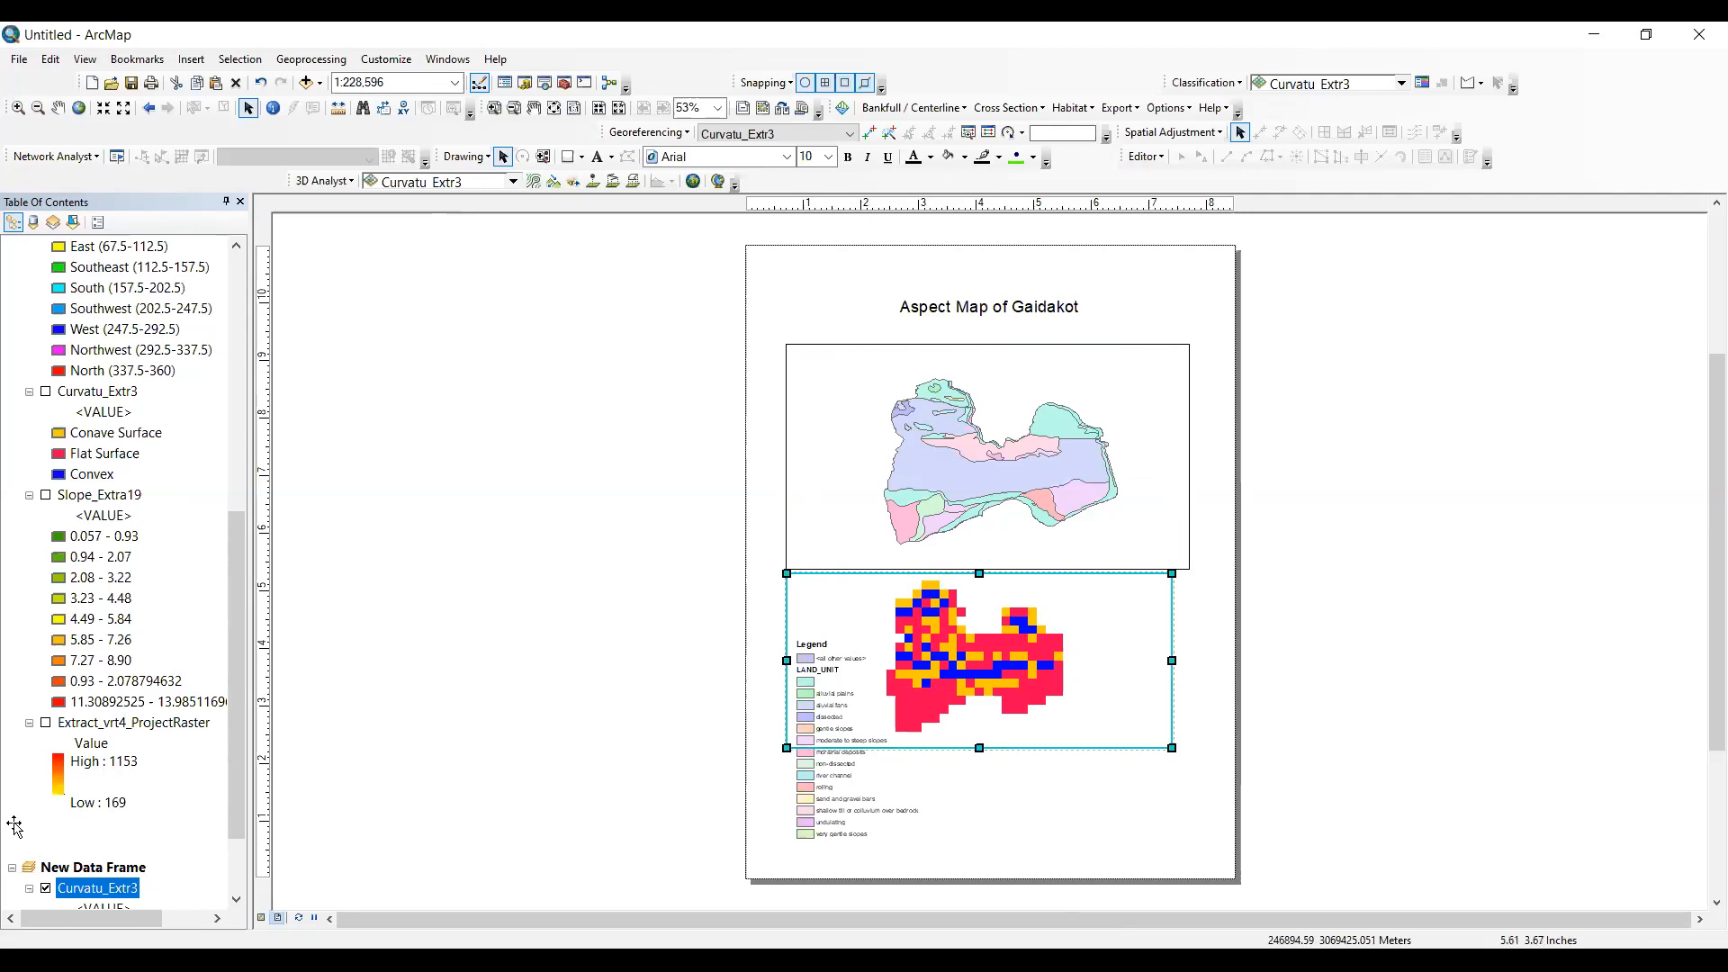
{"action": "scroll", "coordinate": [104, 889], "scroll_direction": "down", "scroll_amount": 2}
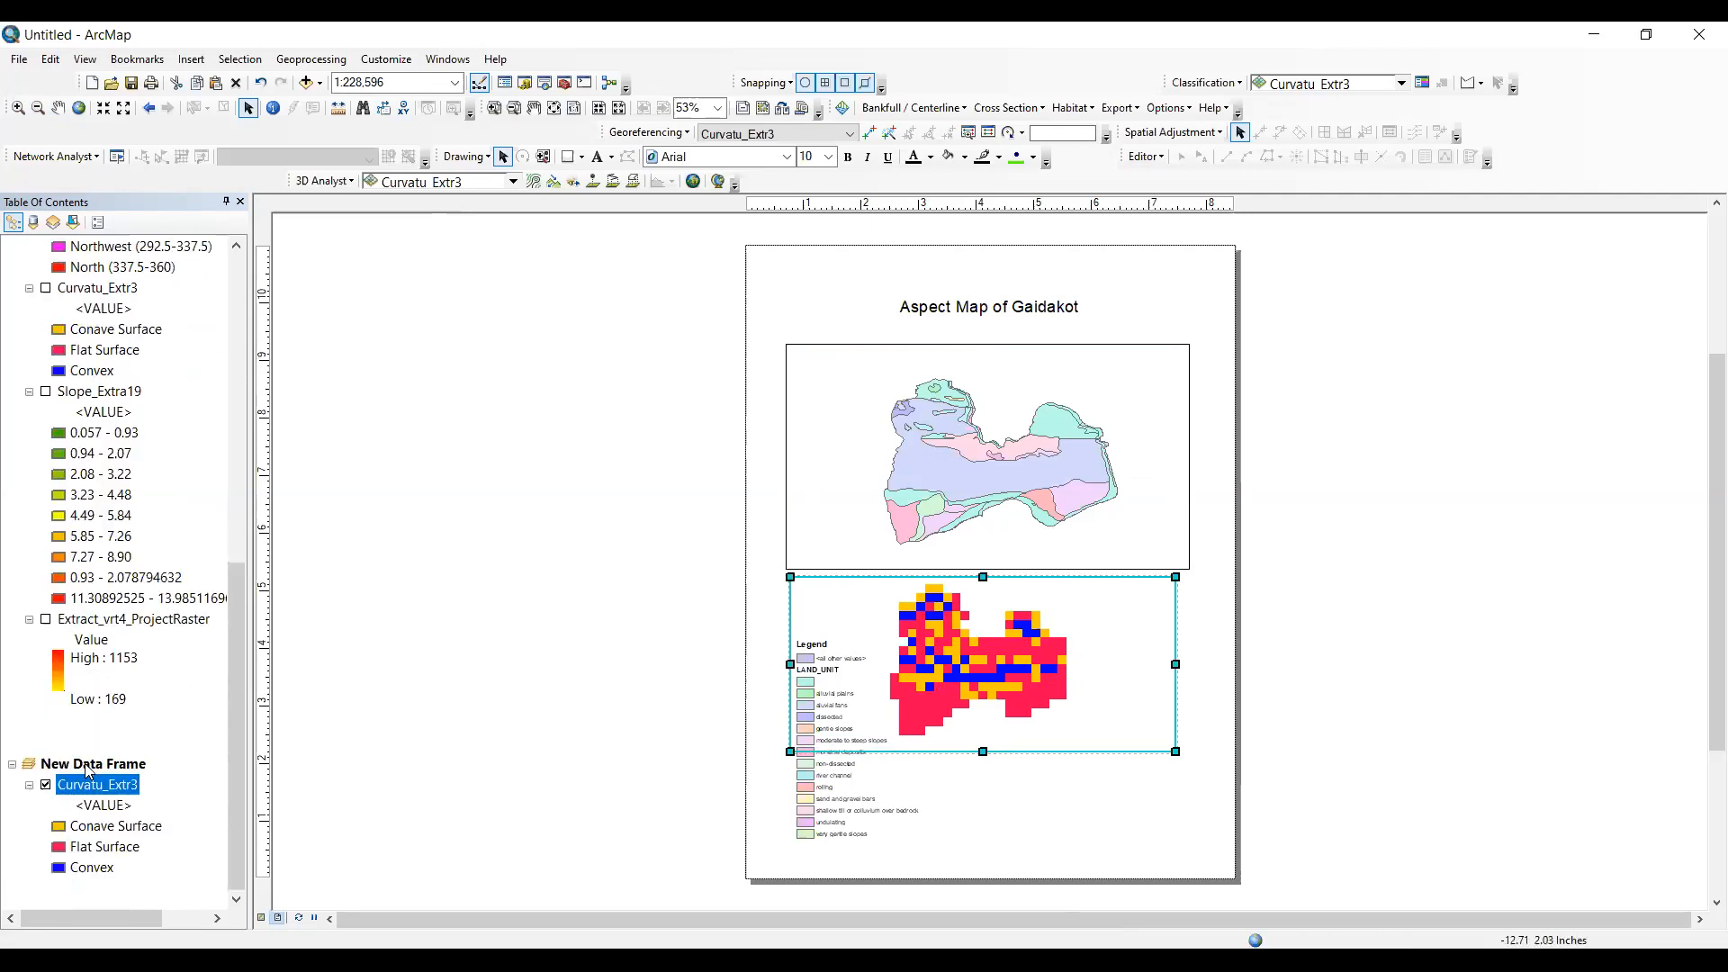
{"action": "left_click", "coordinate": [192, 59]}
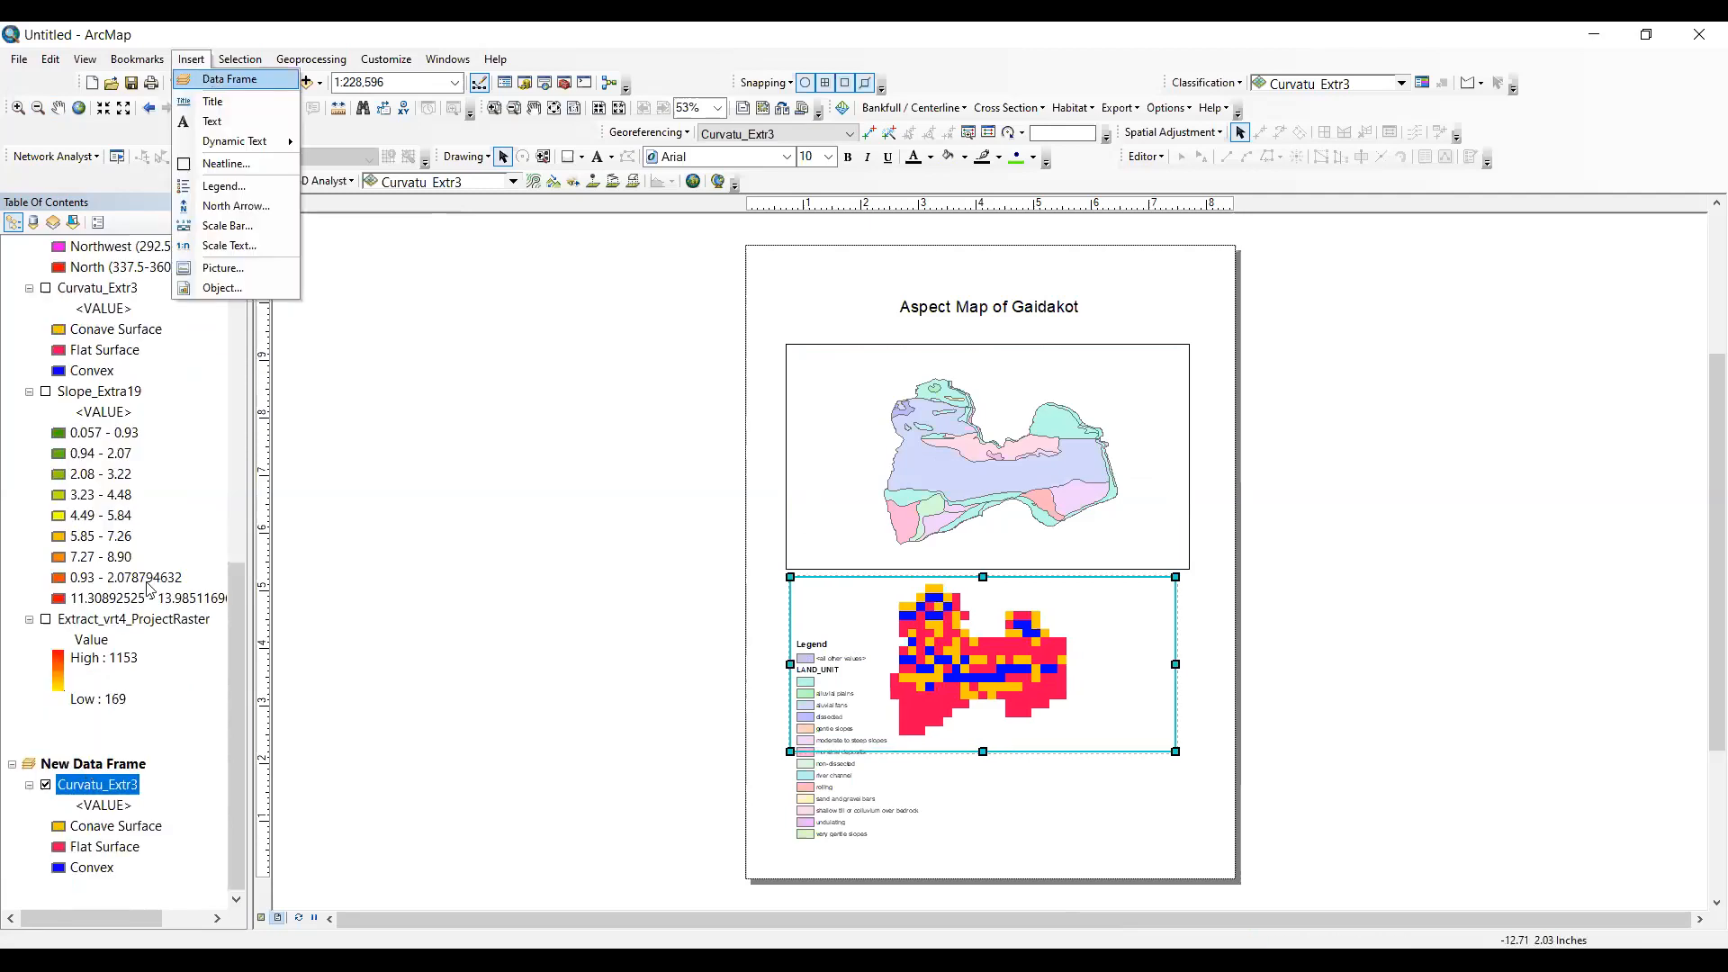
{"action": "left_click", "coordinate": [106, 705]}
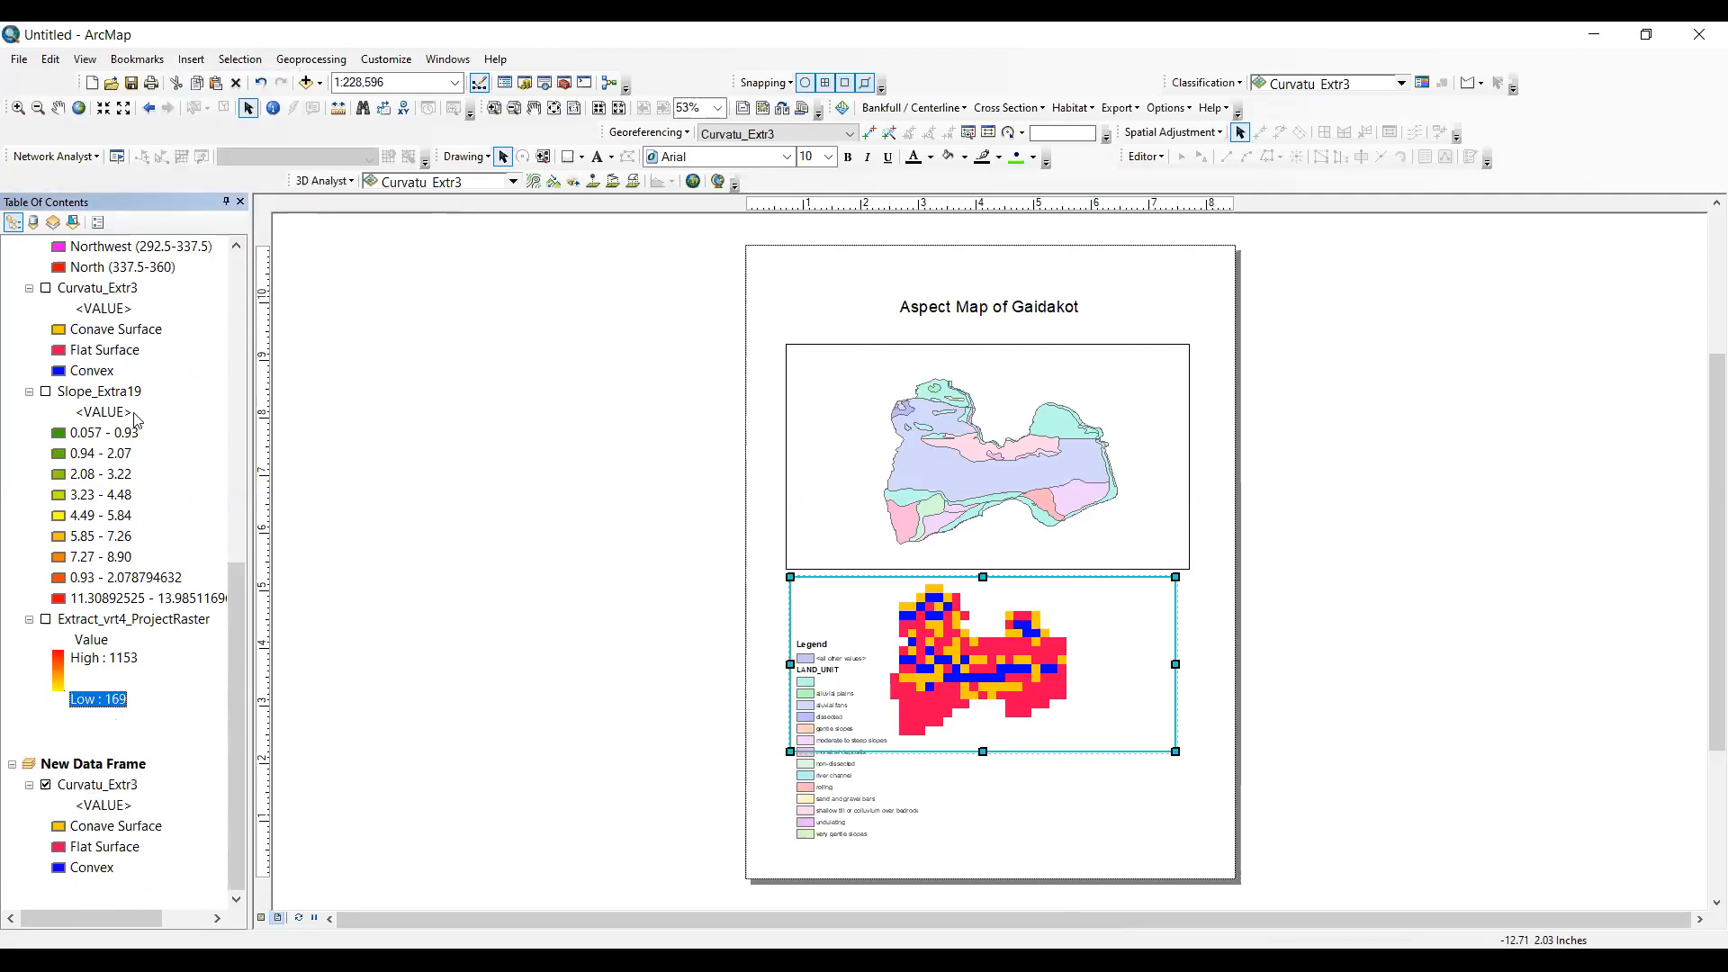
{"action": "left_click", "coordinate": [81, 768]}
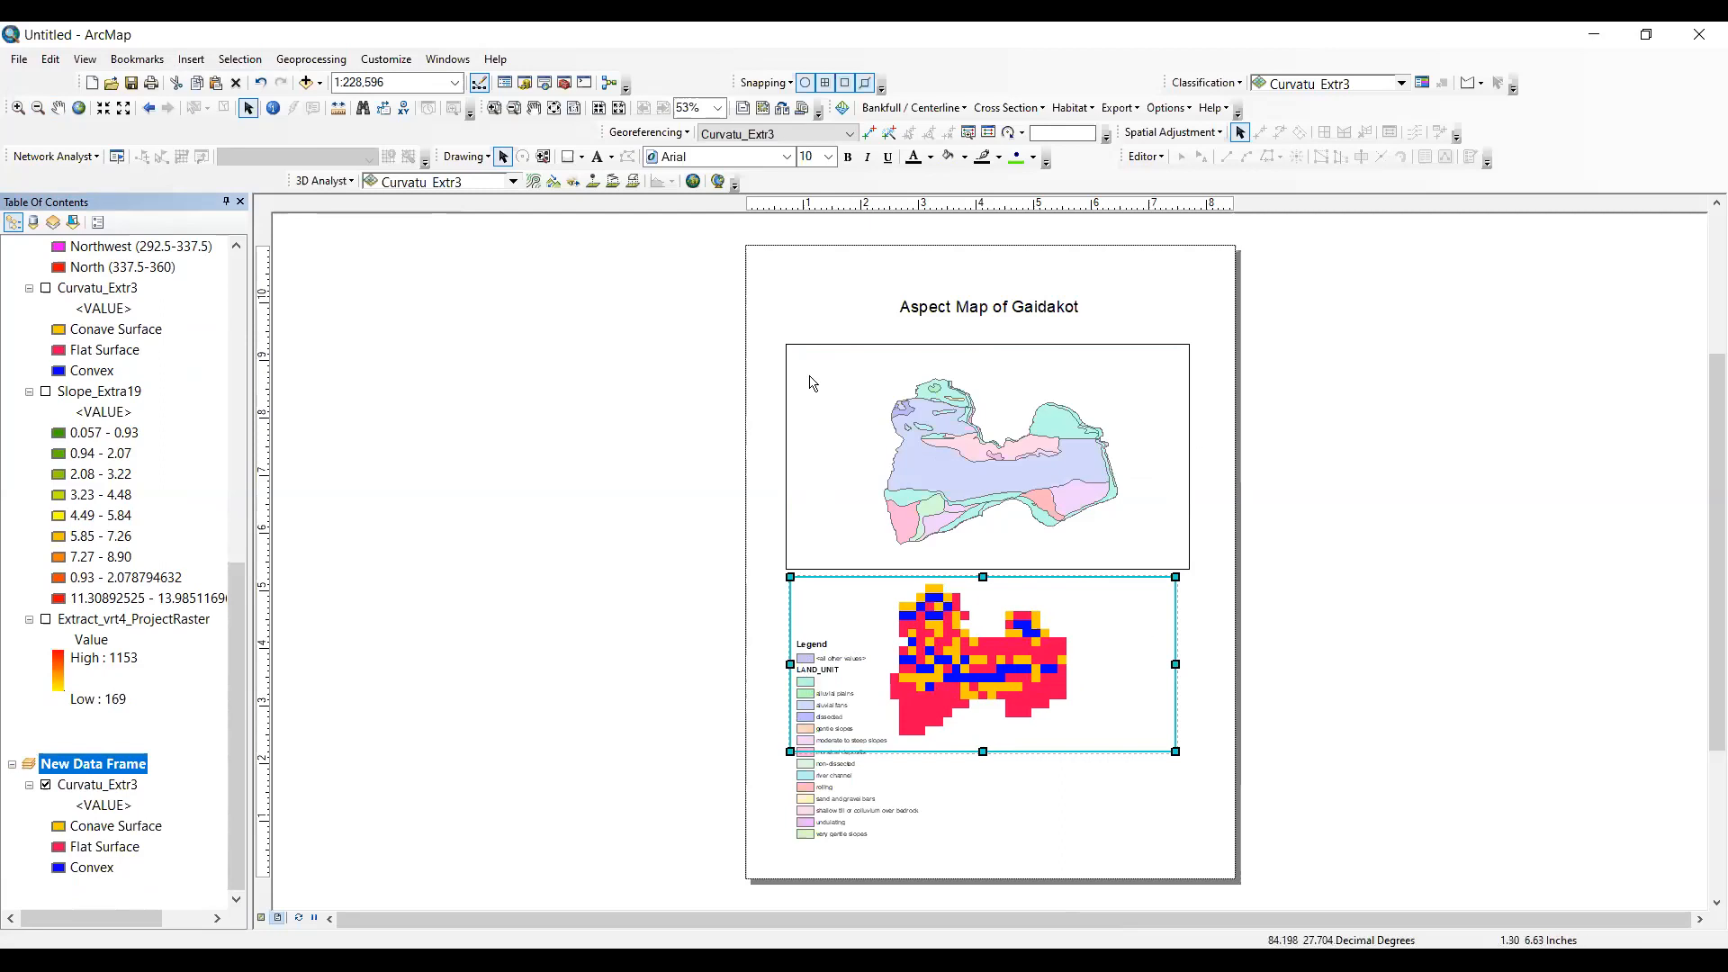
{"action": "left_click", "coordinate": [937, 356]}
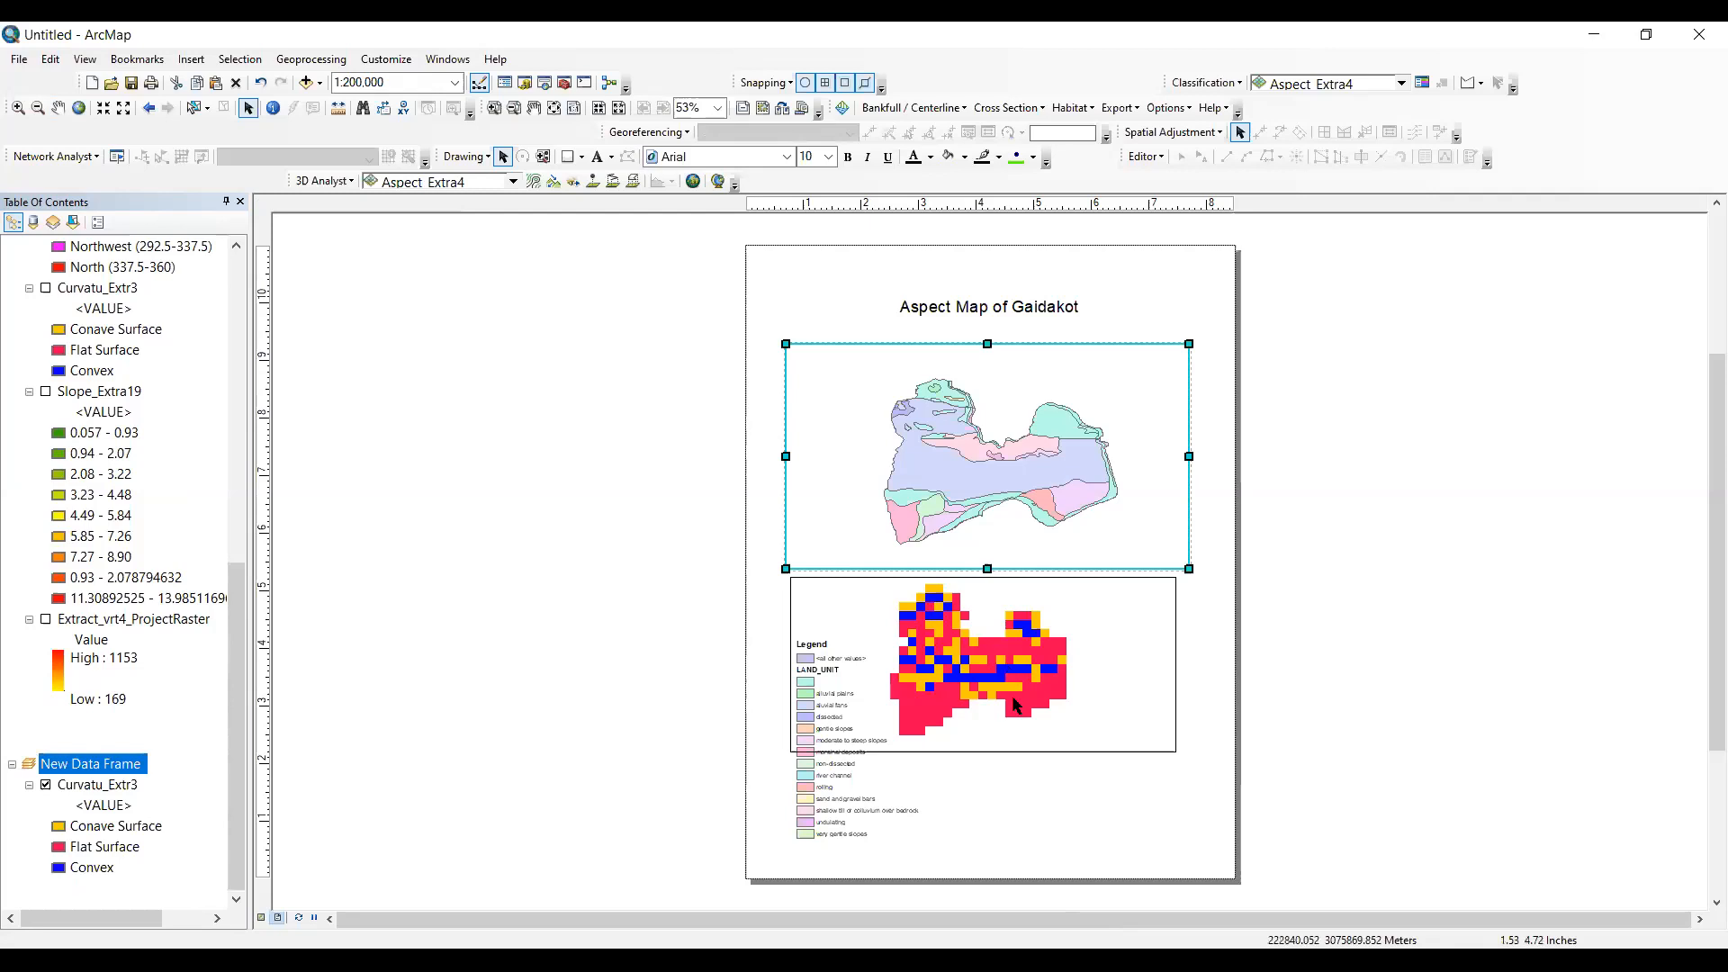
{"action": "scroll", "coordinate": [126, 533], "scroll_direction": "up", "scroll_amount": 9}
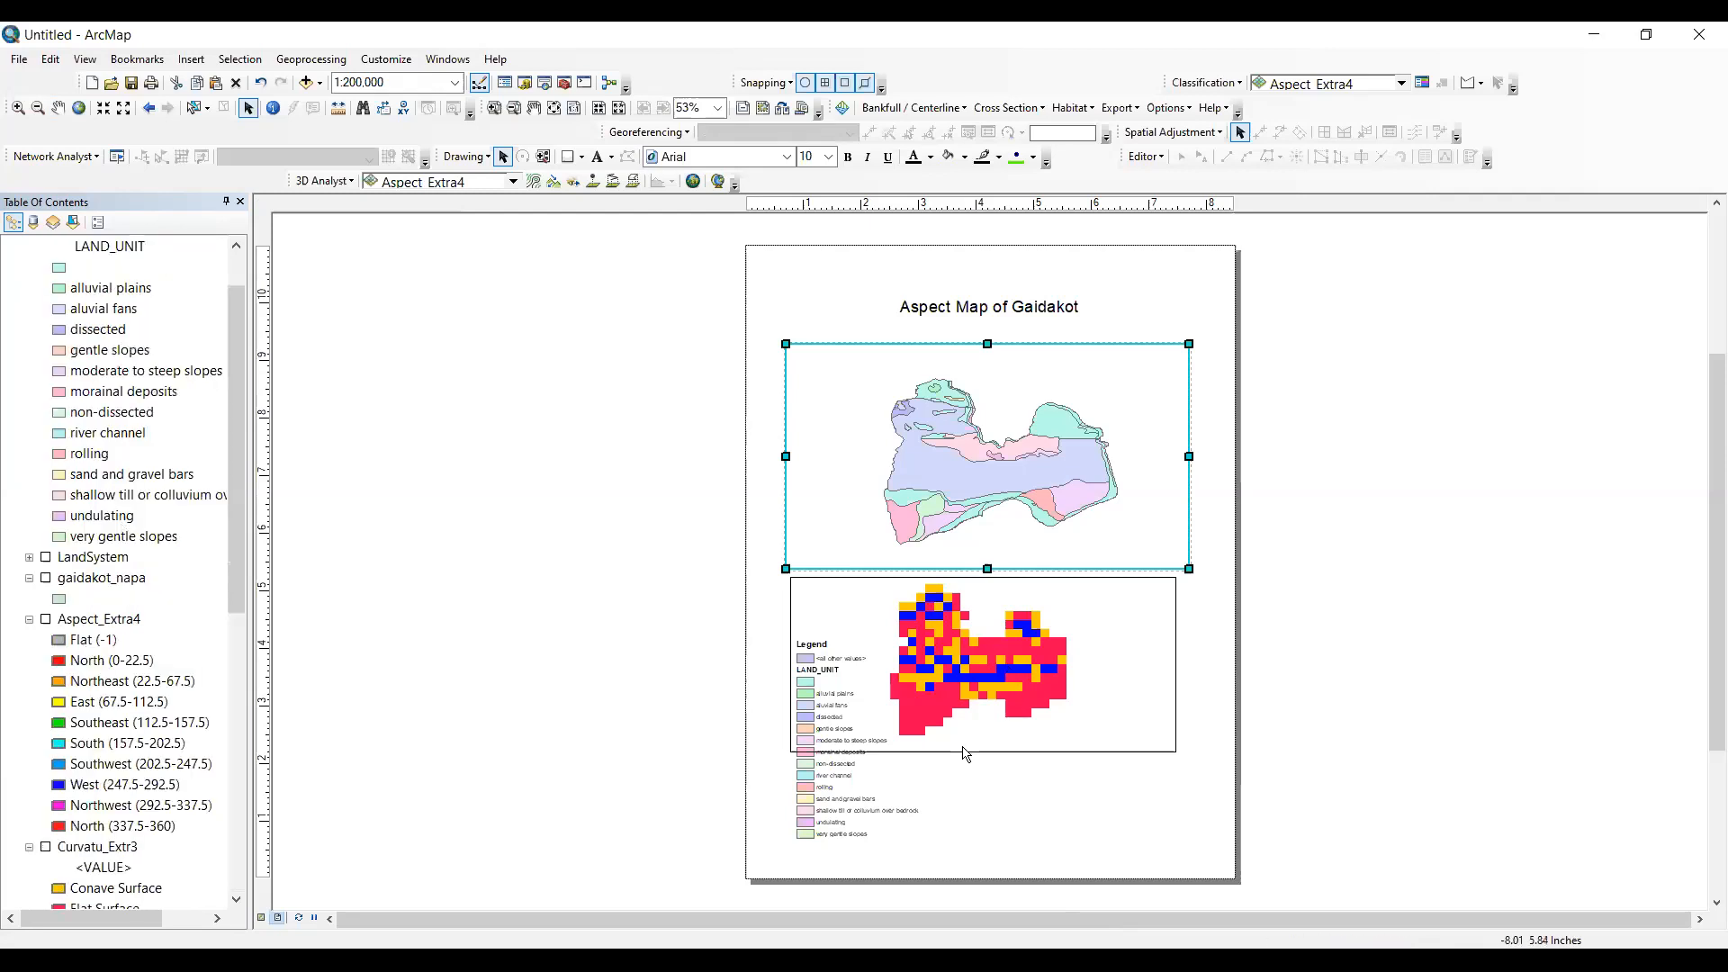
{"action": "scroll", "coordinate": [126, 532], "scroll_direction": "up", "scroll_amount": 1}
{"action": "left_click", "coordinate": [831, 790]}
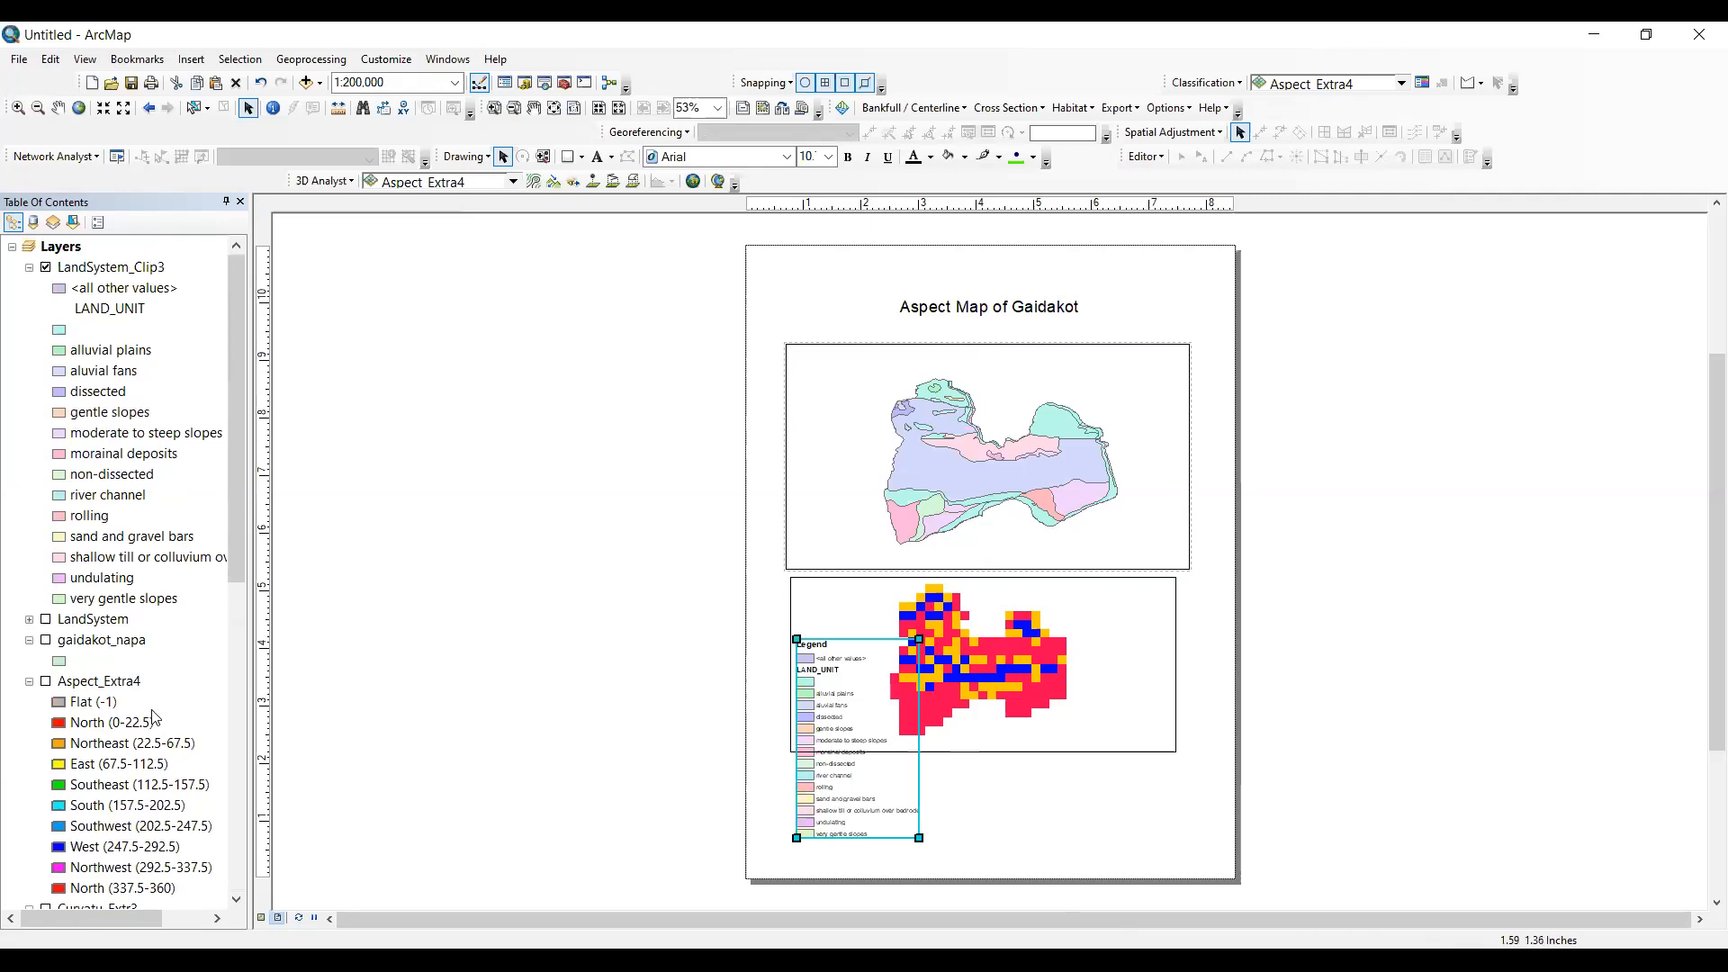
- Activate the new data frame and insert a one-column legend containing the Curvatu_Extr3 layer
{"action": "scroll", "coordinate": [144, 703], "scroll_direction": "down", "scroll_amount": 10}
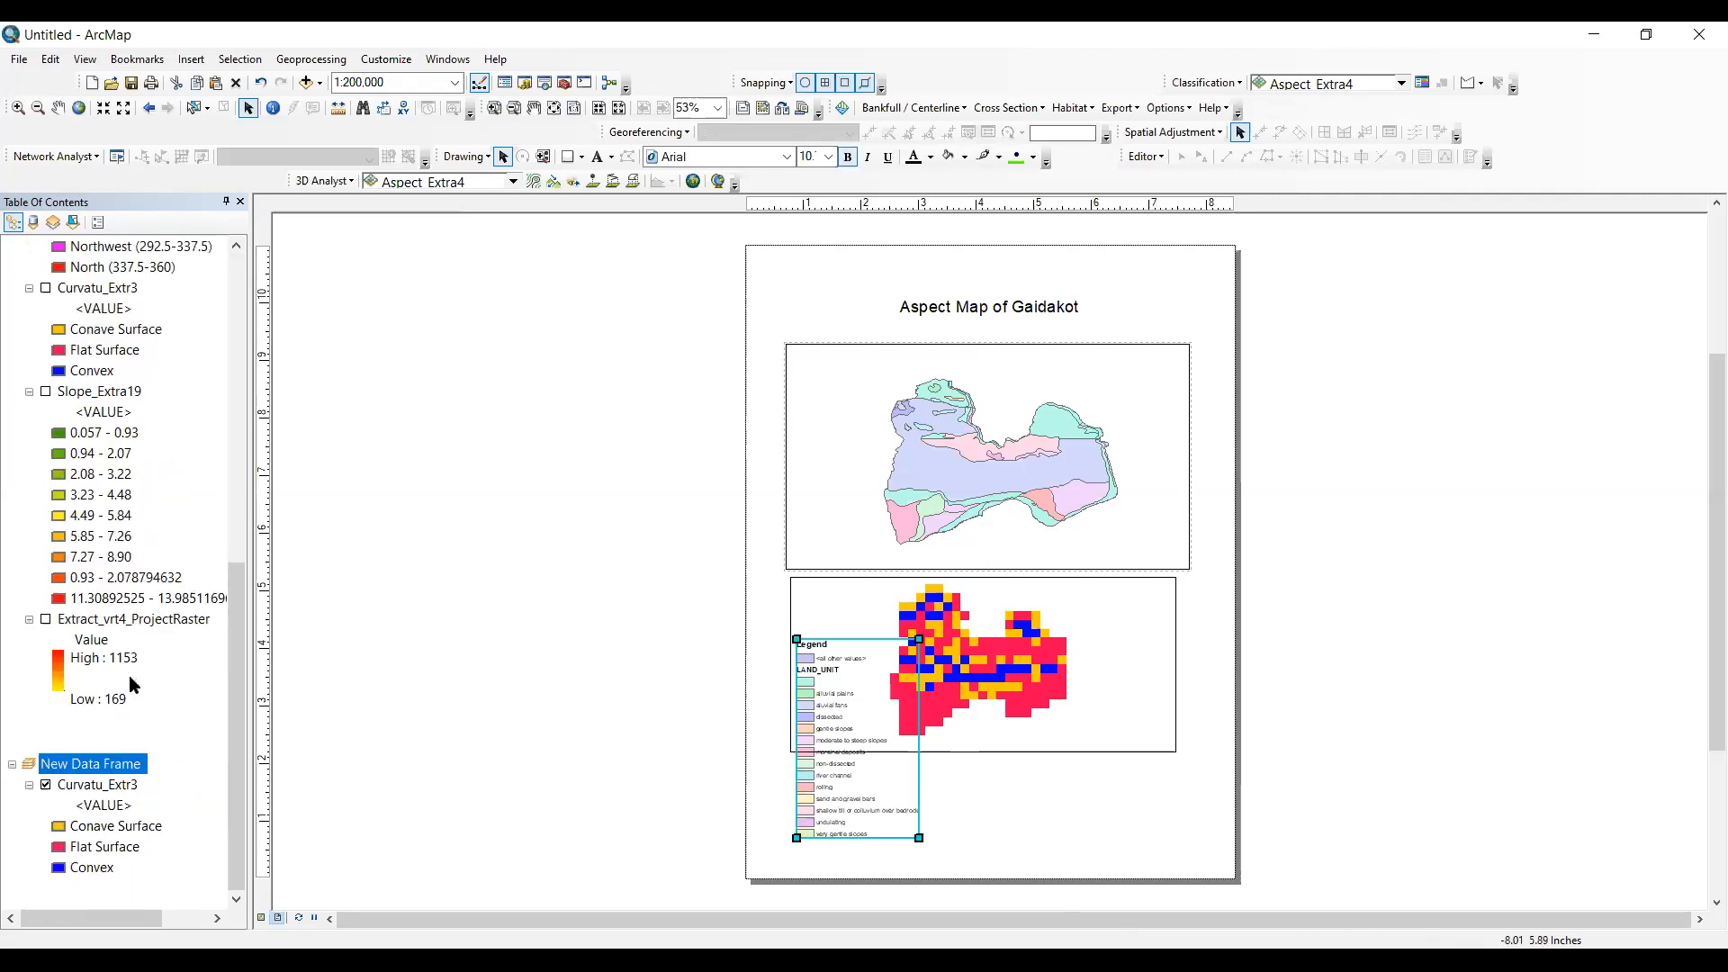
{"action": "left_click", "coordinate": [97, 765]}
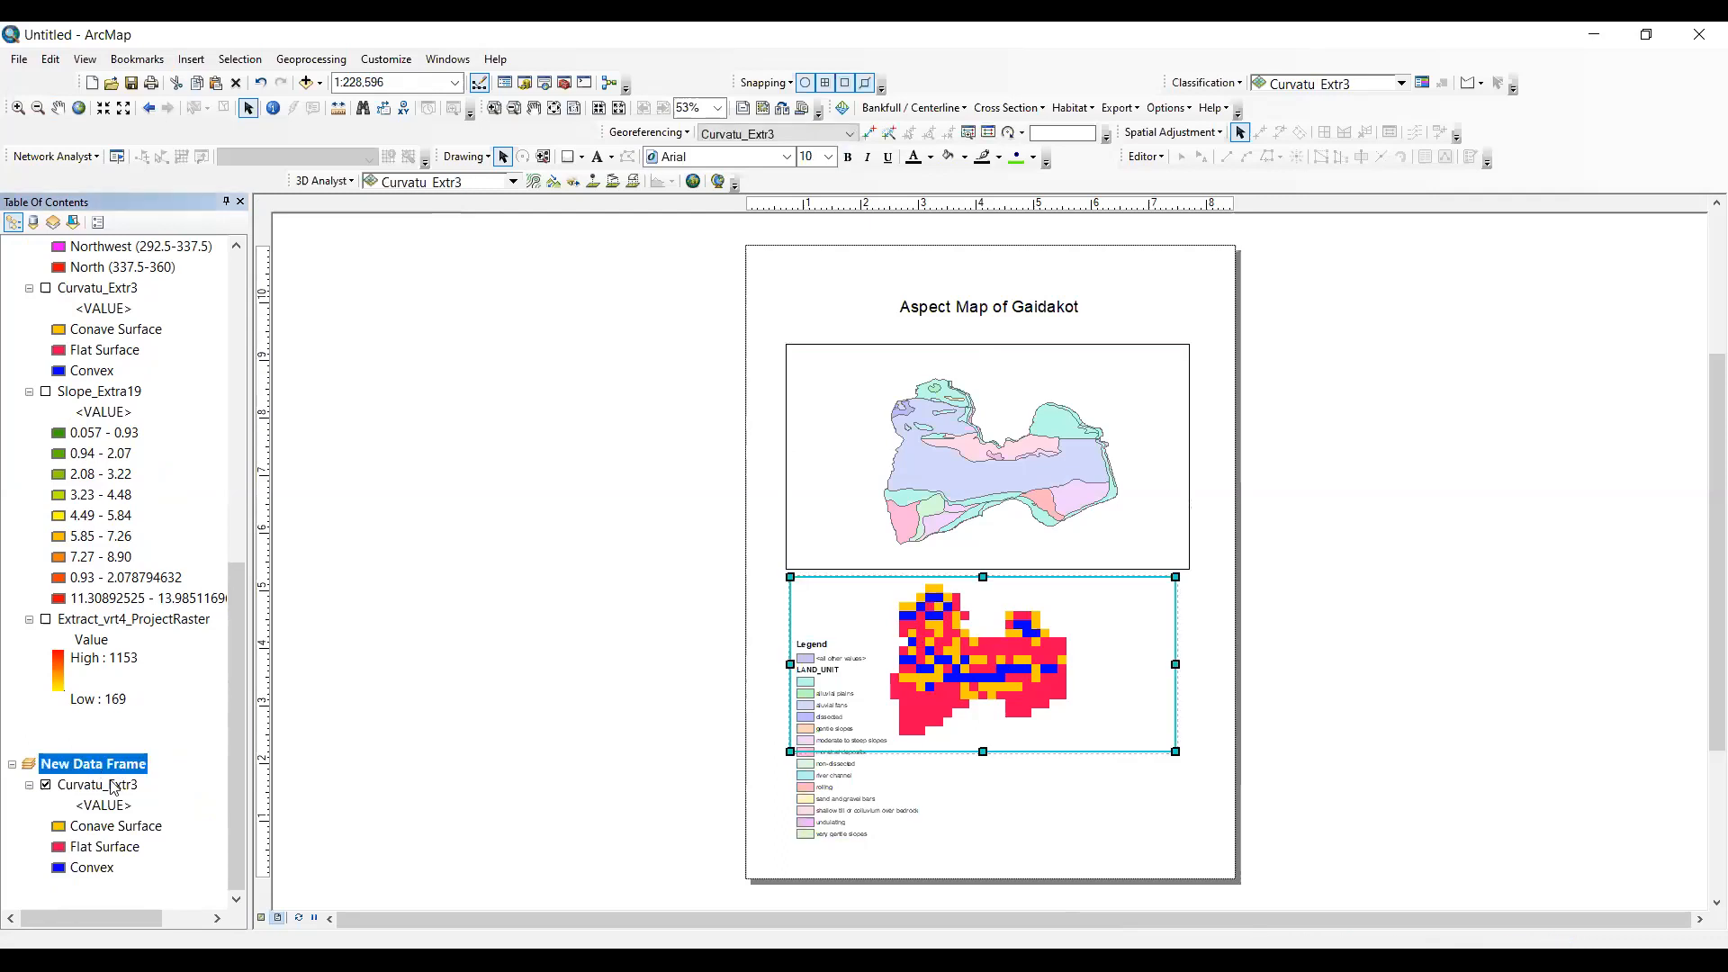
{"action": "left_click", "coordinate": [191, 58]}
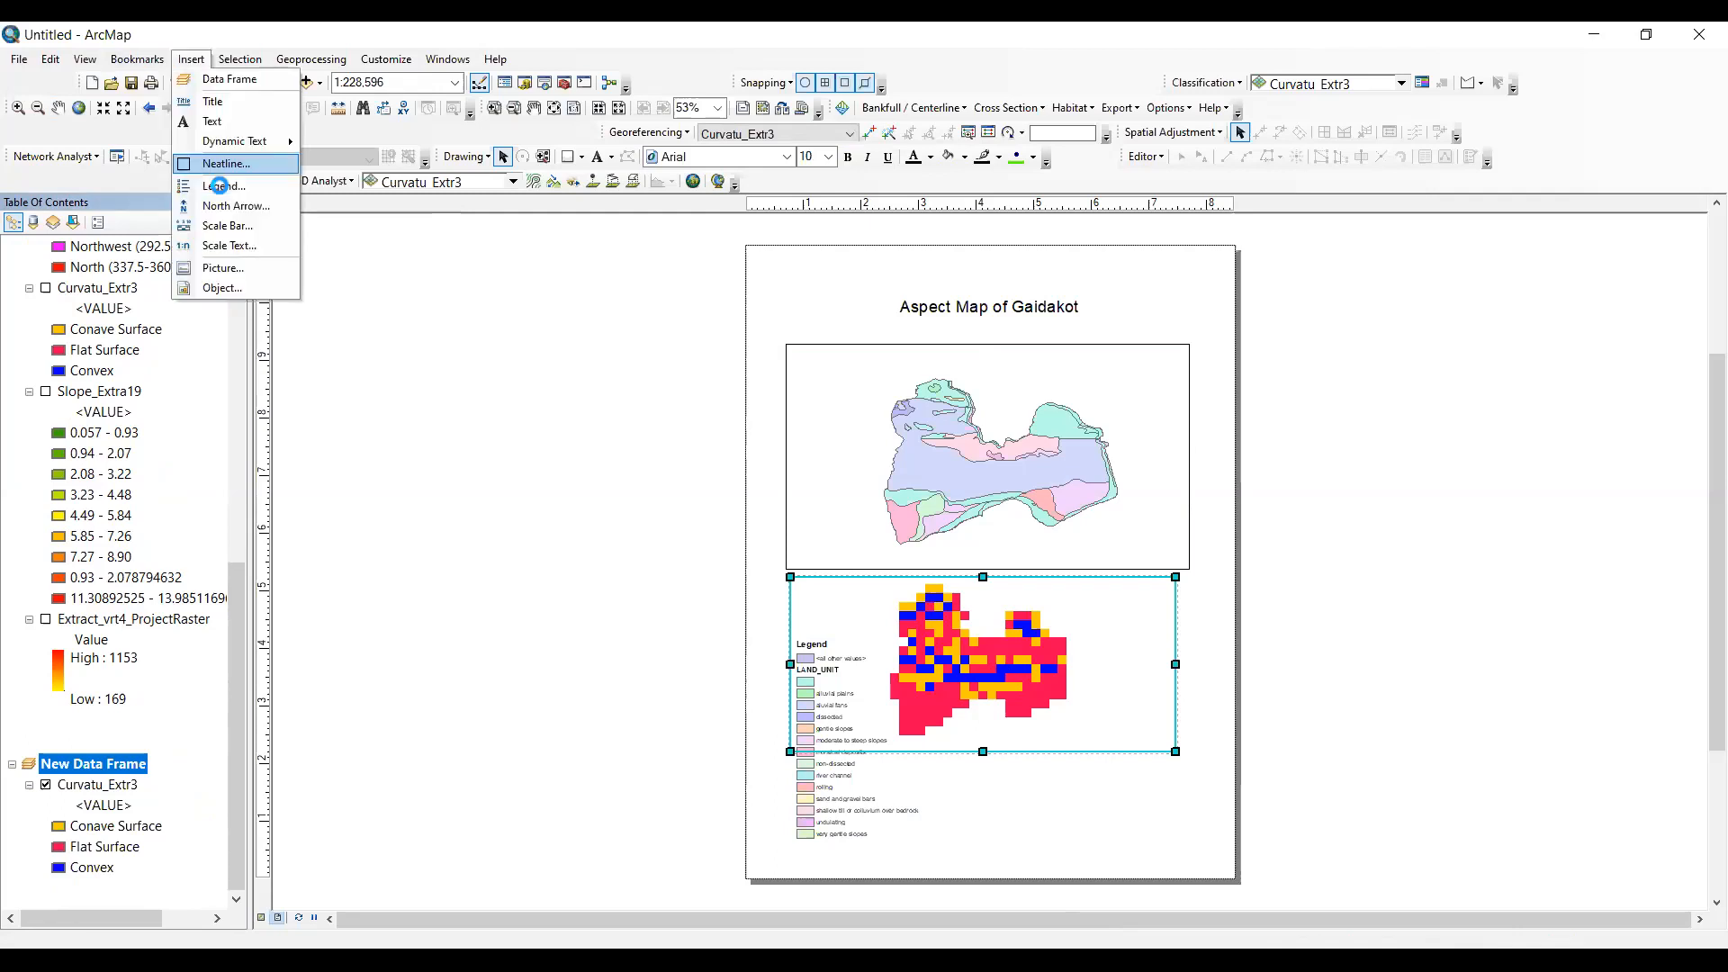
{"action": "left_click", "coordinate": [1055, 701]}
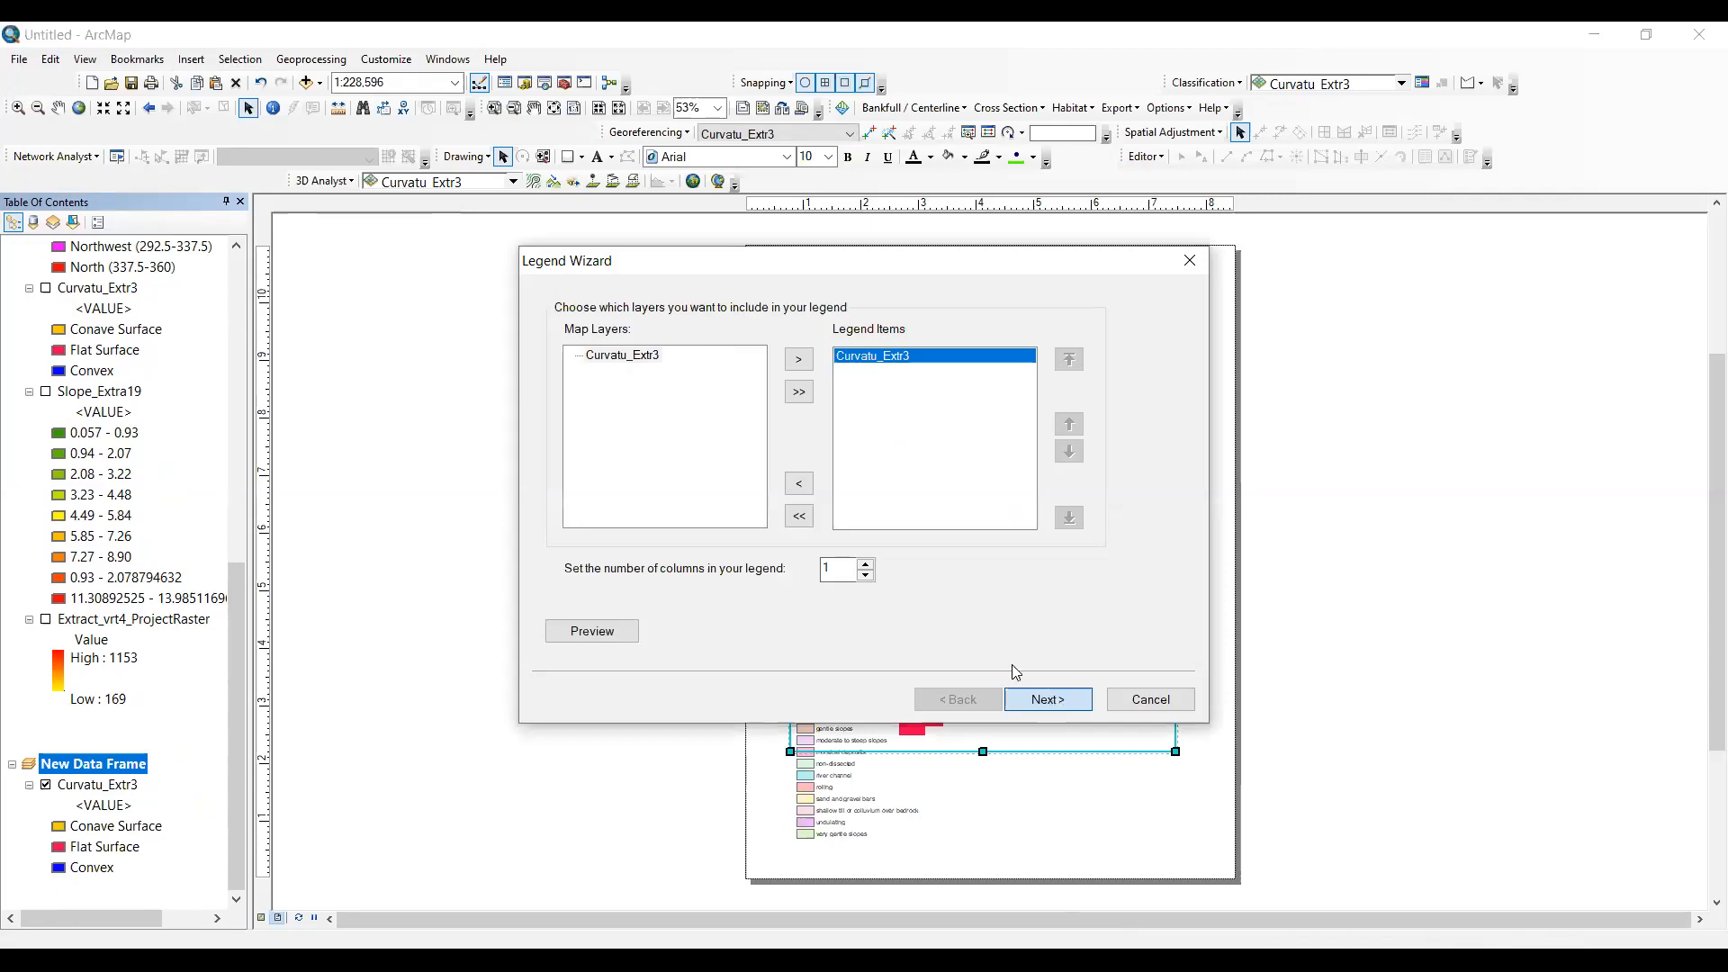
{"action": "left_click", "coordinate": [1060, 702]}
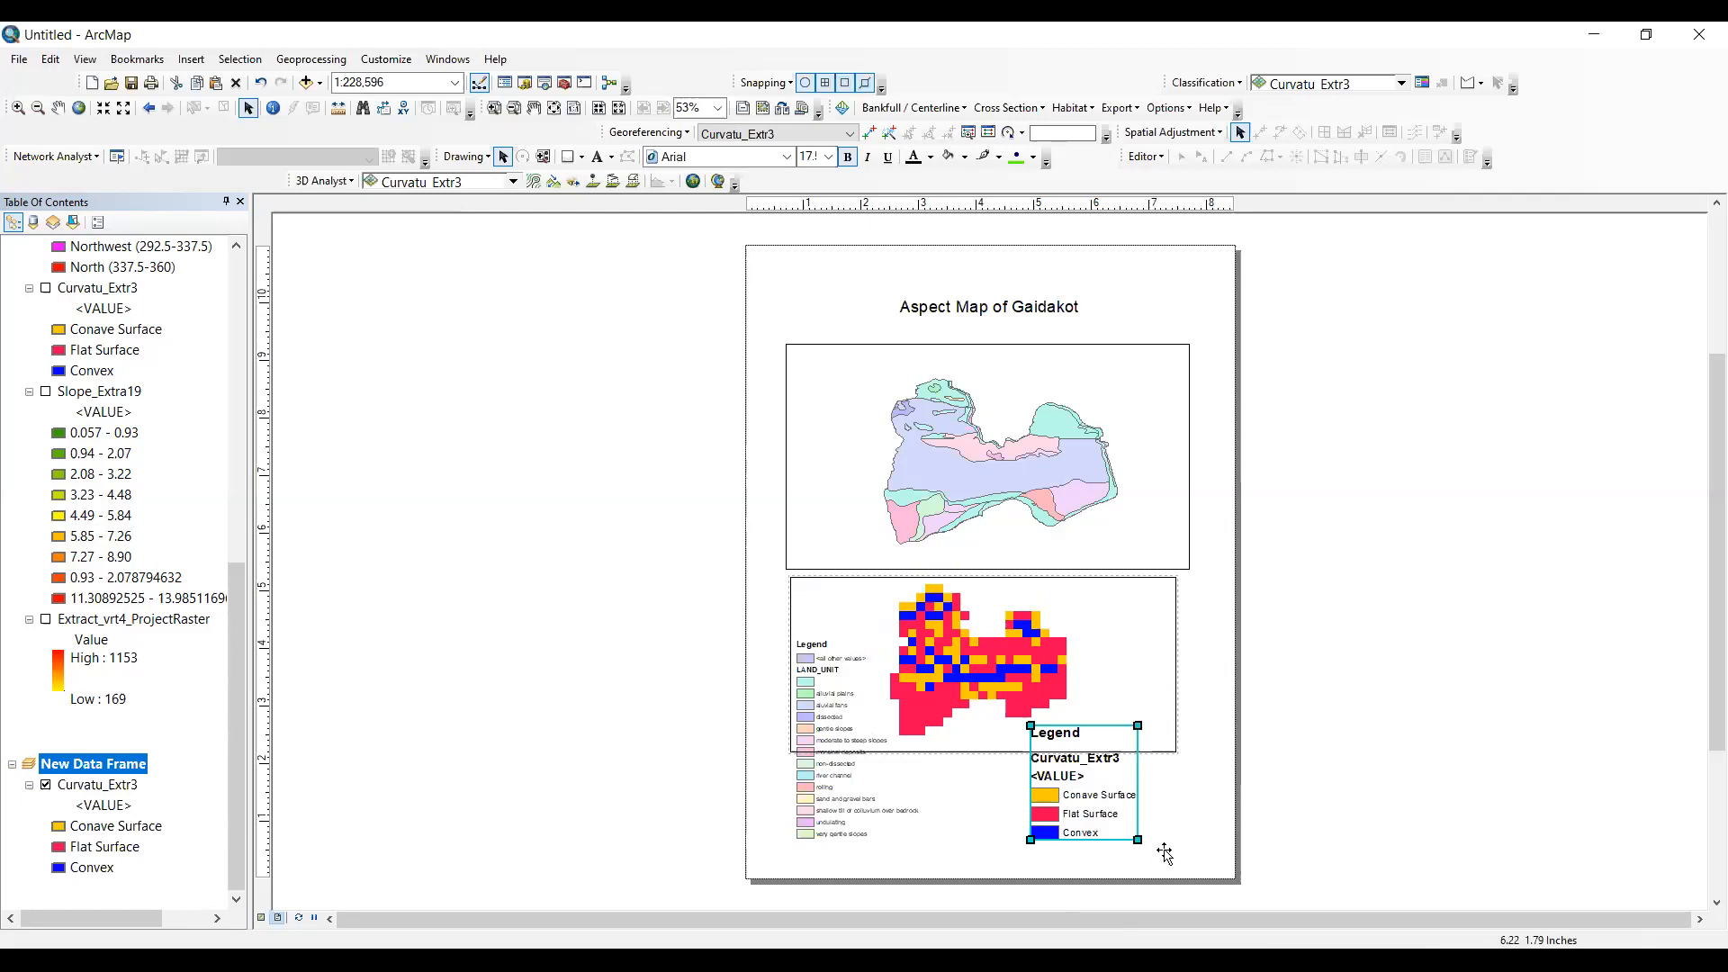
- Move the curvature legend to the lower-right corner of the page, and select the land unit legend
{"action": "left_click_drag", "start_coordinate": [1104, 775], "coordinate": [1164, 853]}
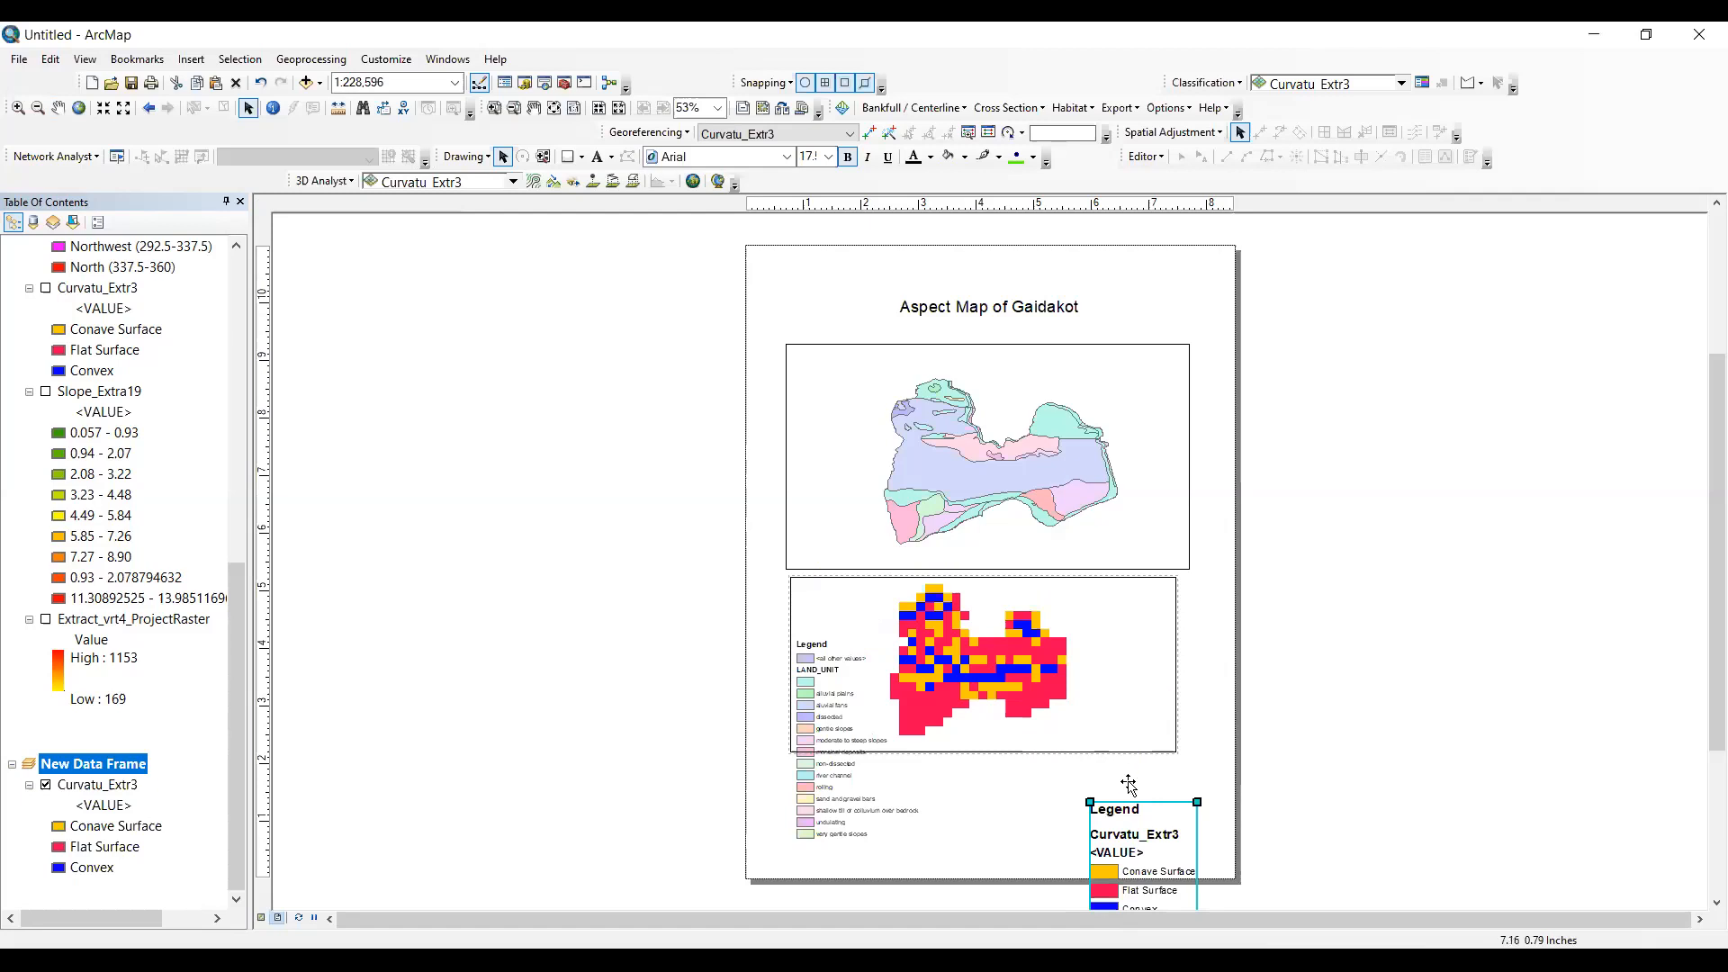
{"action": "left_click", "coordinate": [1038, 828]}
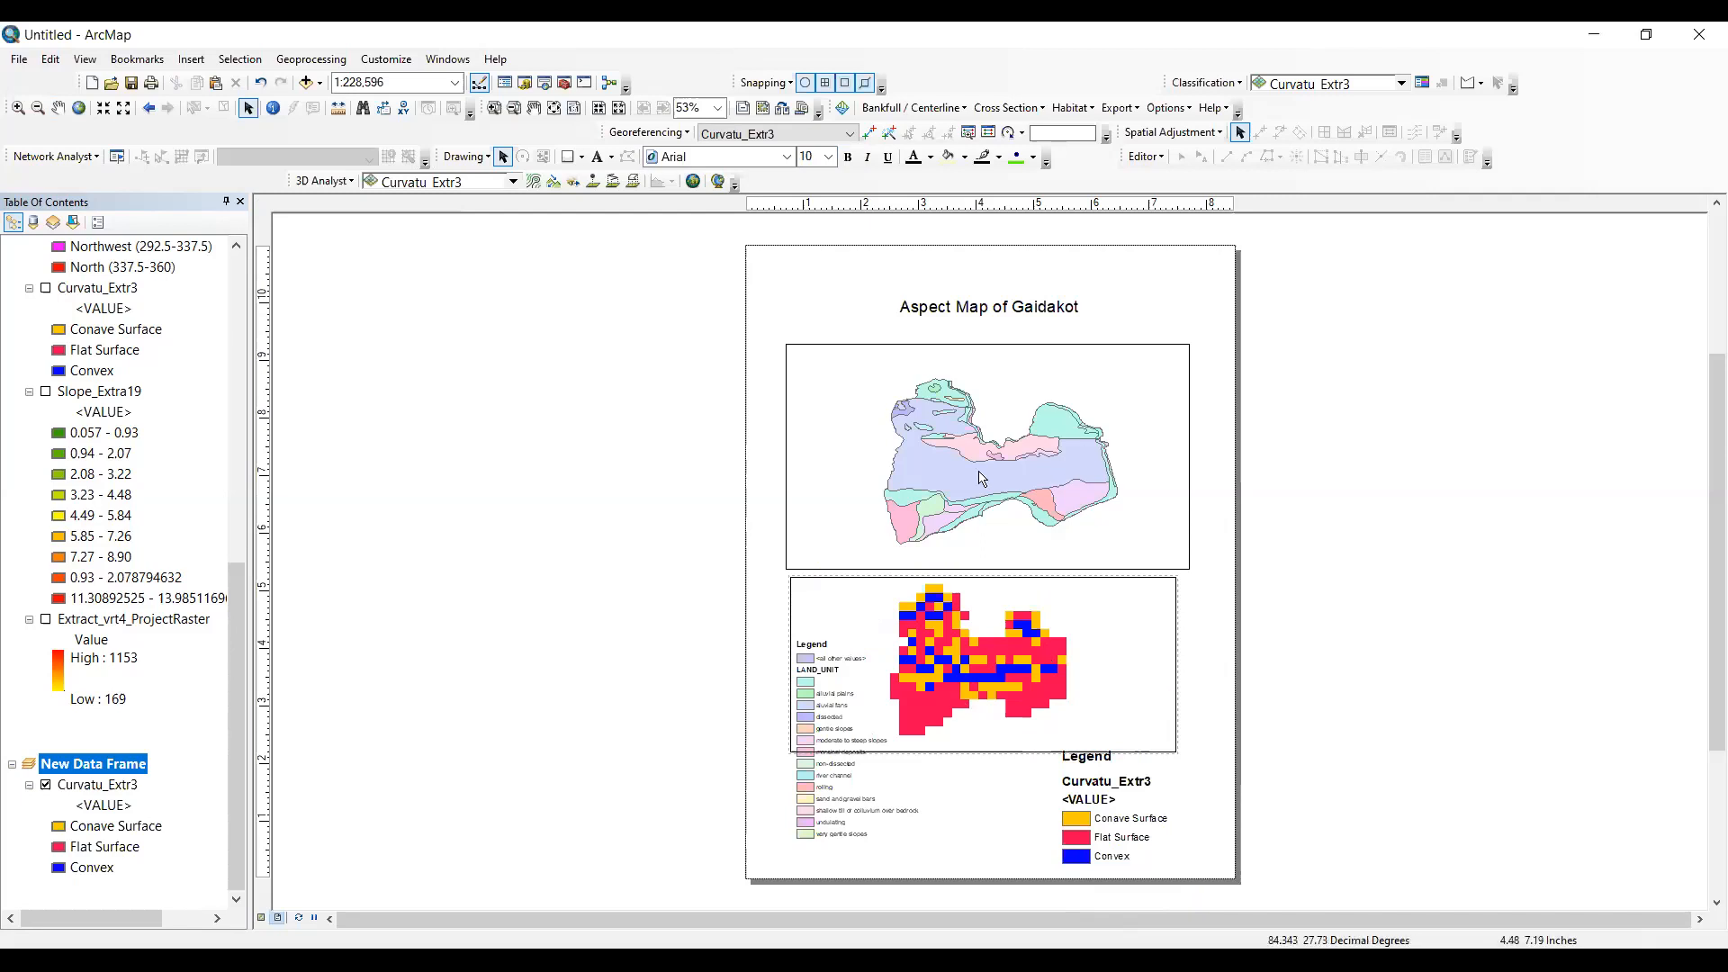
{"action": "left_click", "coordinate": [811, 719]}
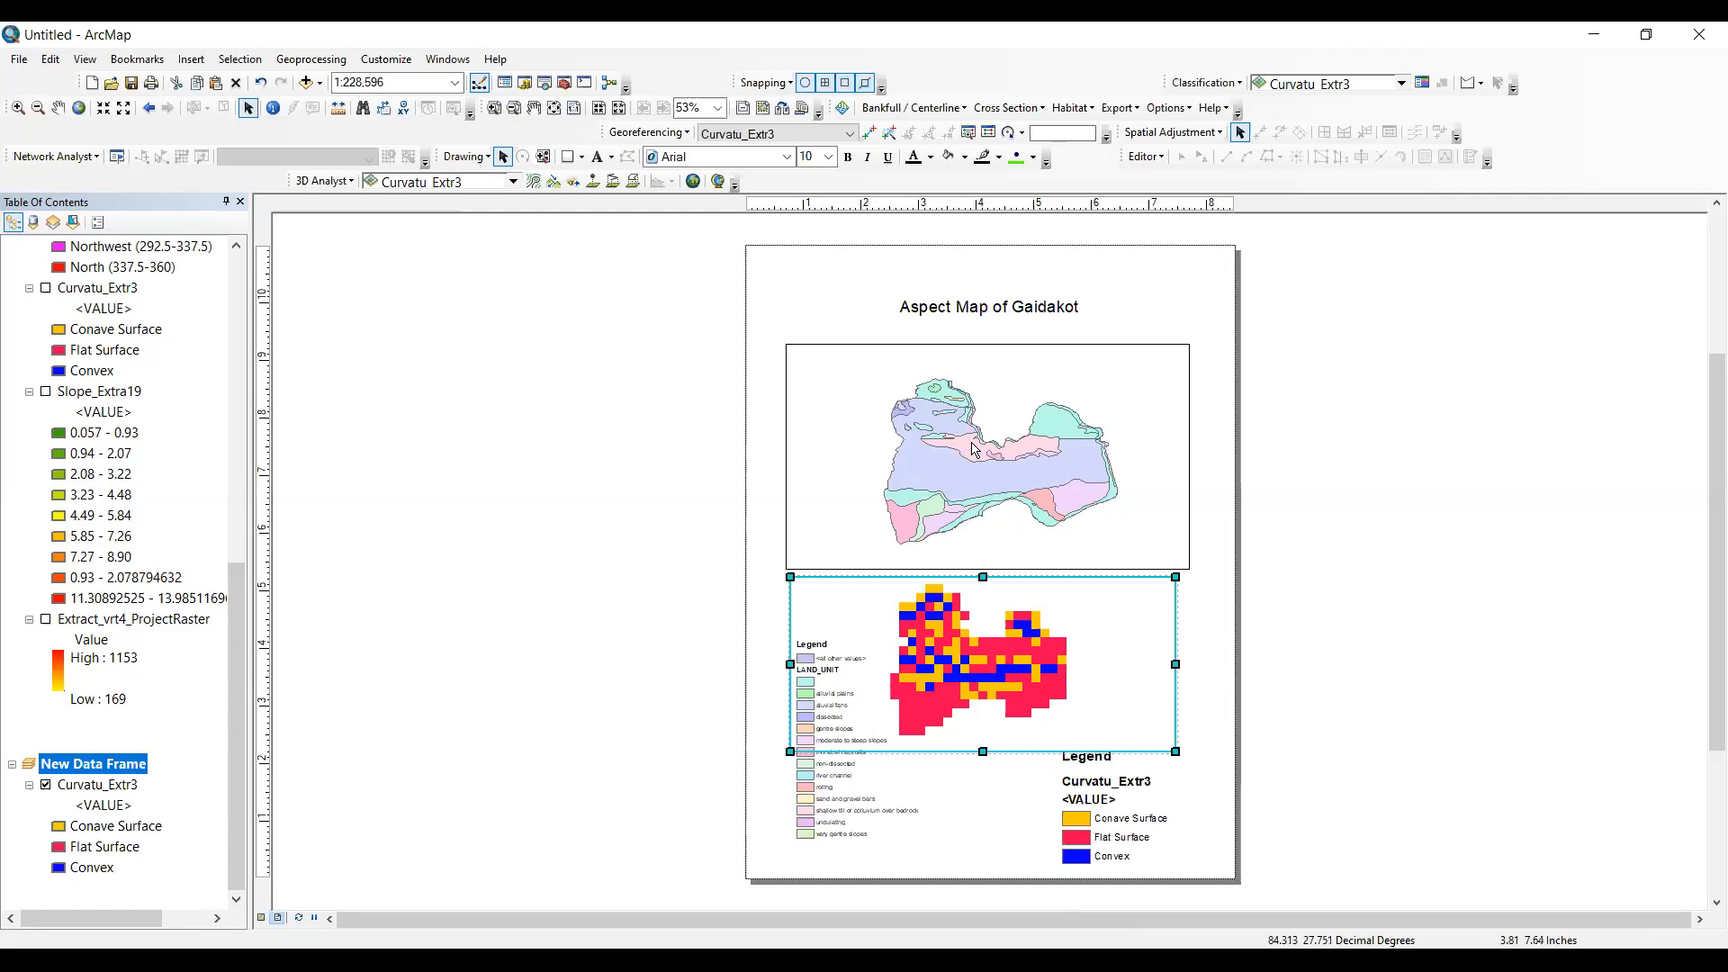
{"action": "left_click", "coordinate": [807, 785]}
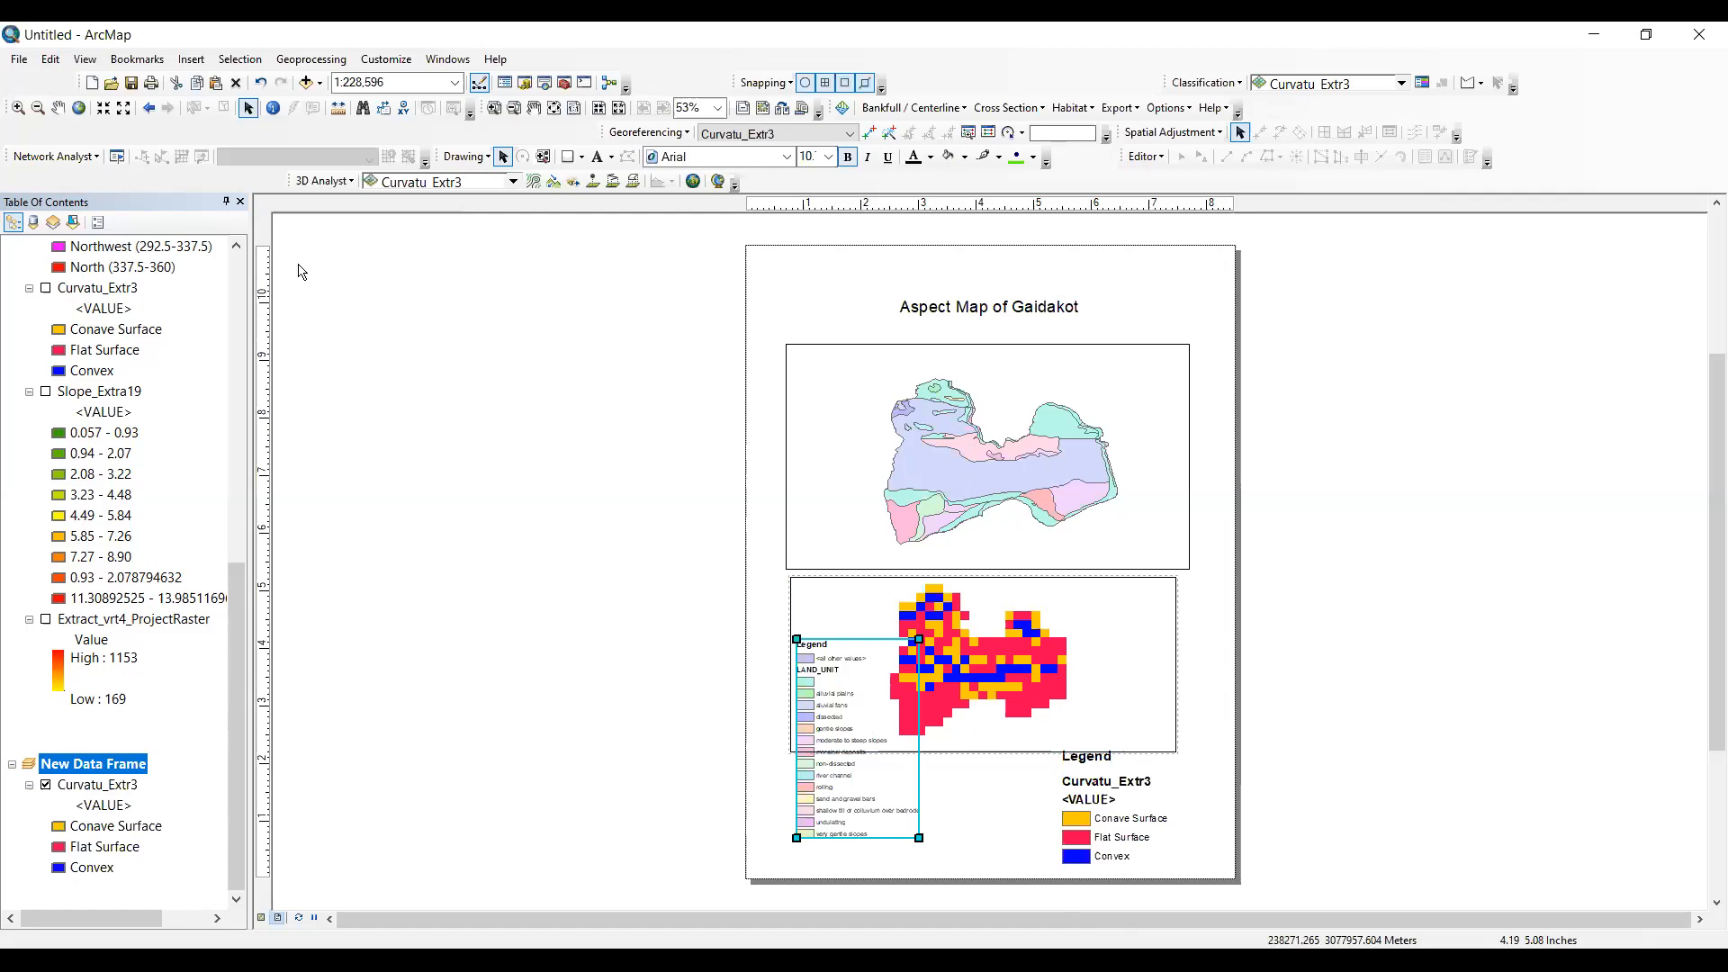
- Review the layers listed in the Layers data frame and the new data frame
{"action": "scroll", "coordinate": [119, 394], "scroll_direction": "up", "scroll_amount": 4}
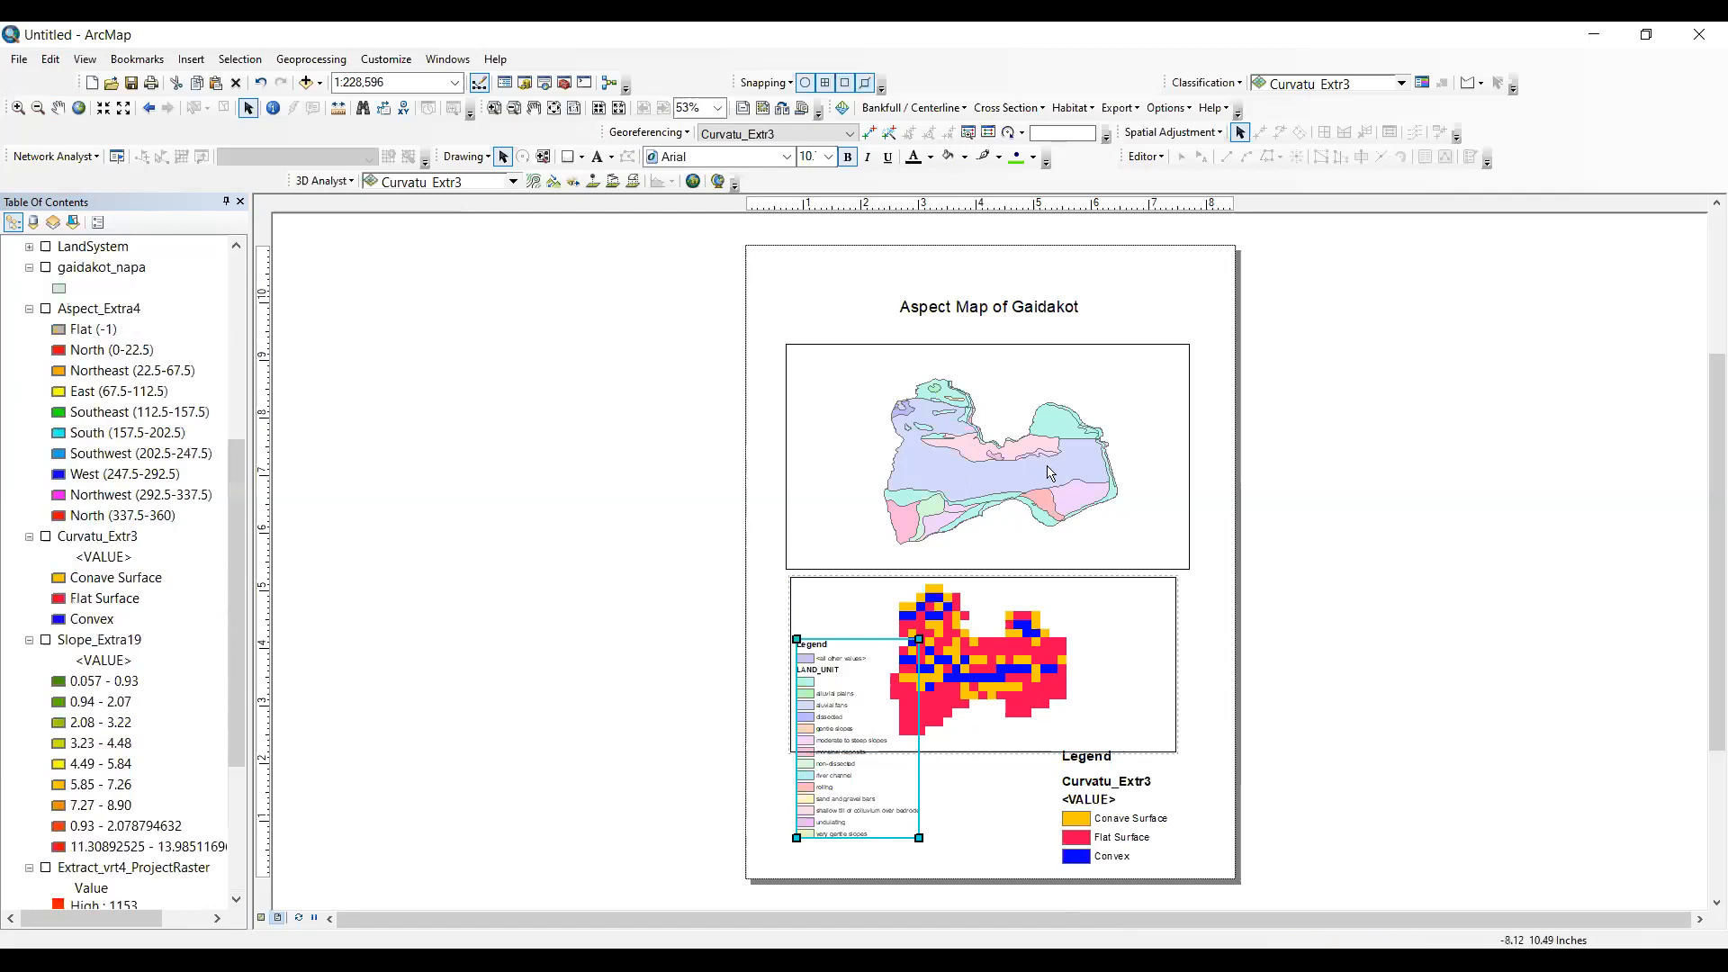
{"action": "scroll", "coordinate": [104, 317], "scroll_direction": "up", "scroll_amount": 1}
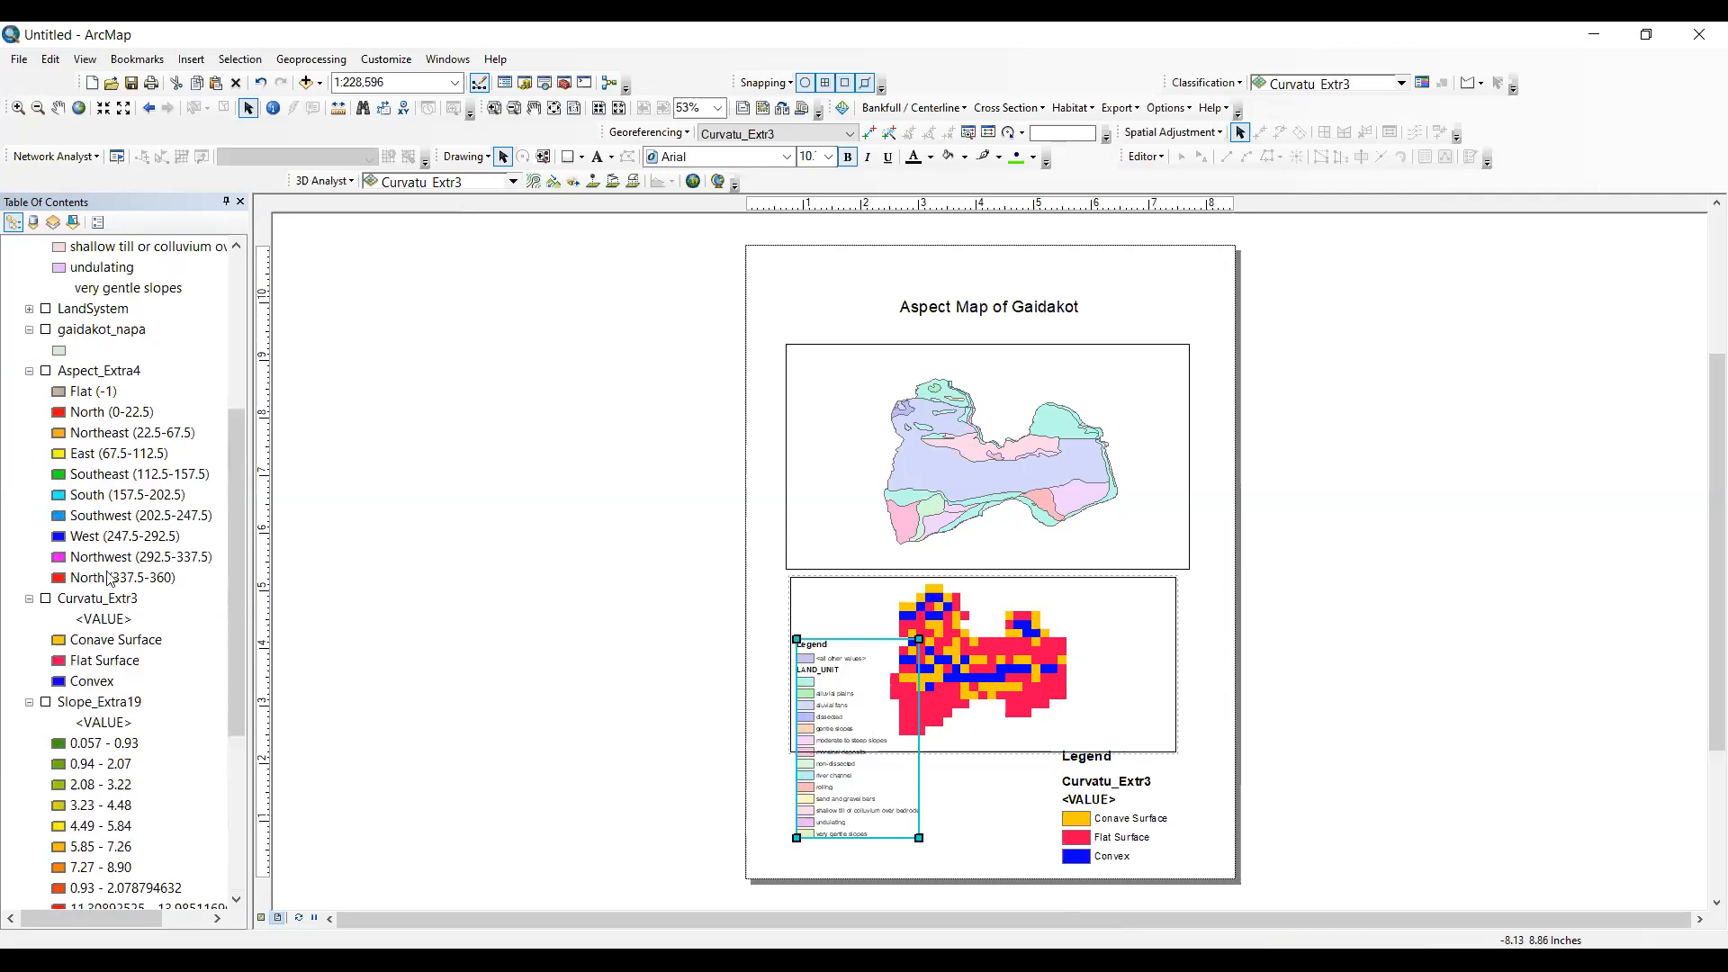
{"action": "scroll", "coordinate": [104, 576], "scroll_direction": "down", "scroll_amount": 1}
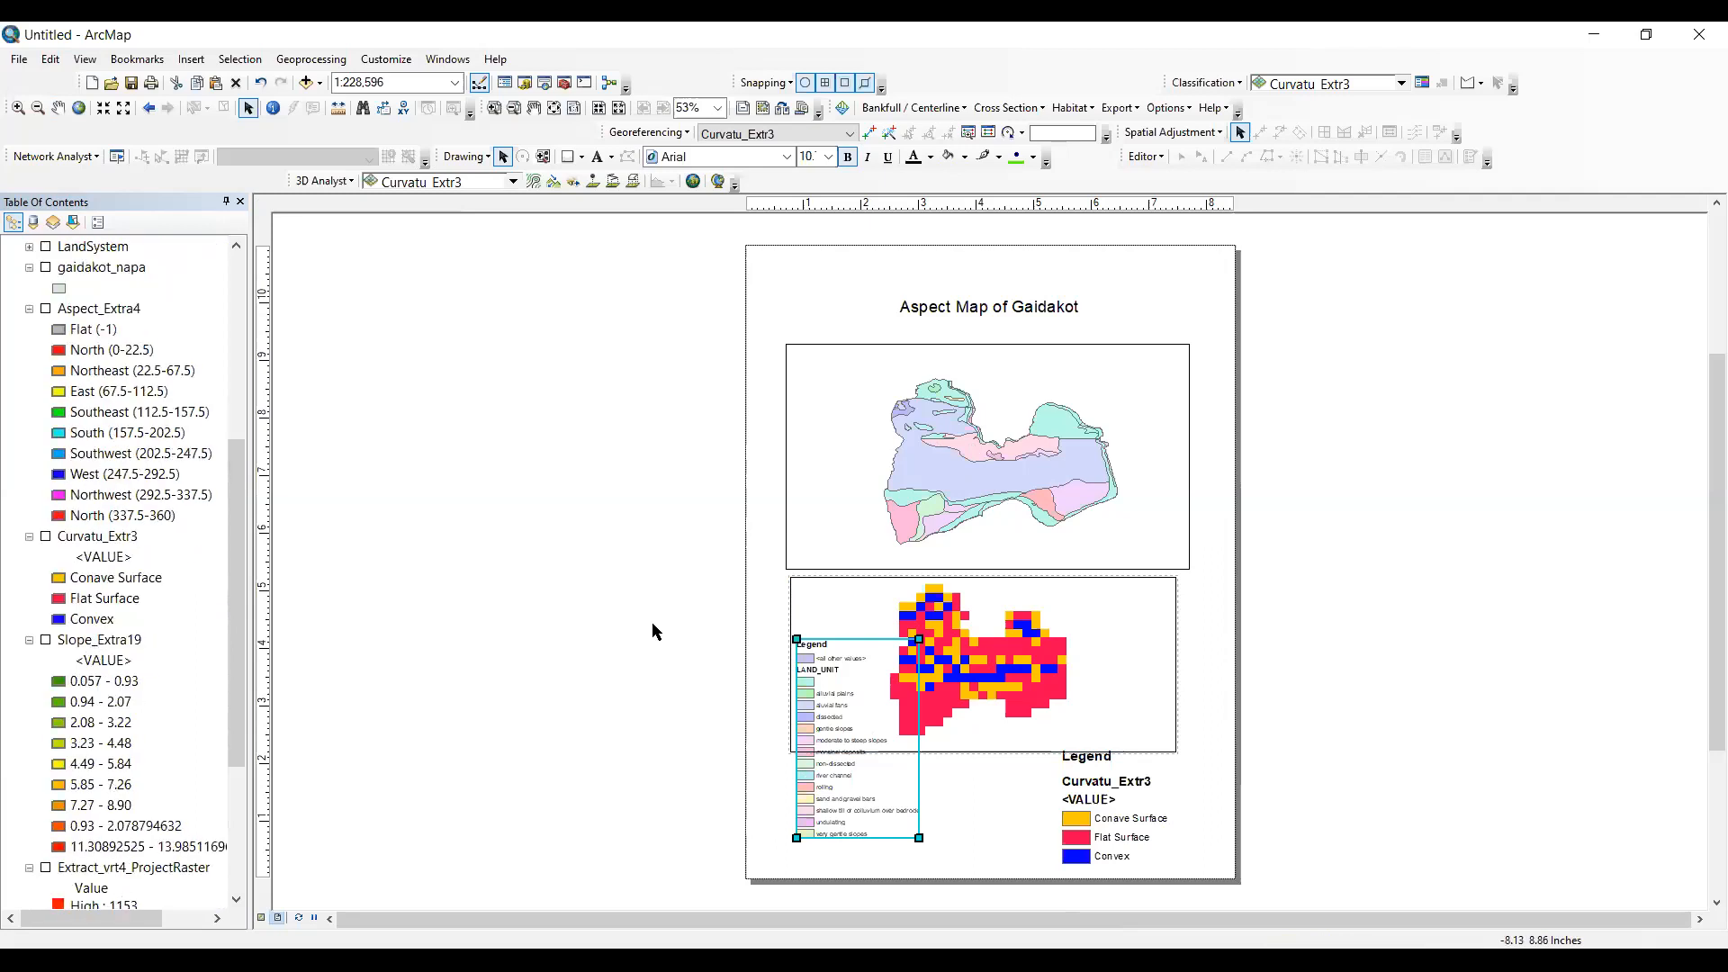
{"action": "scroll", "coordinate": [976, 537], "scroll_direction": "down", "scroll_amount": 4}
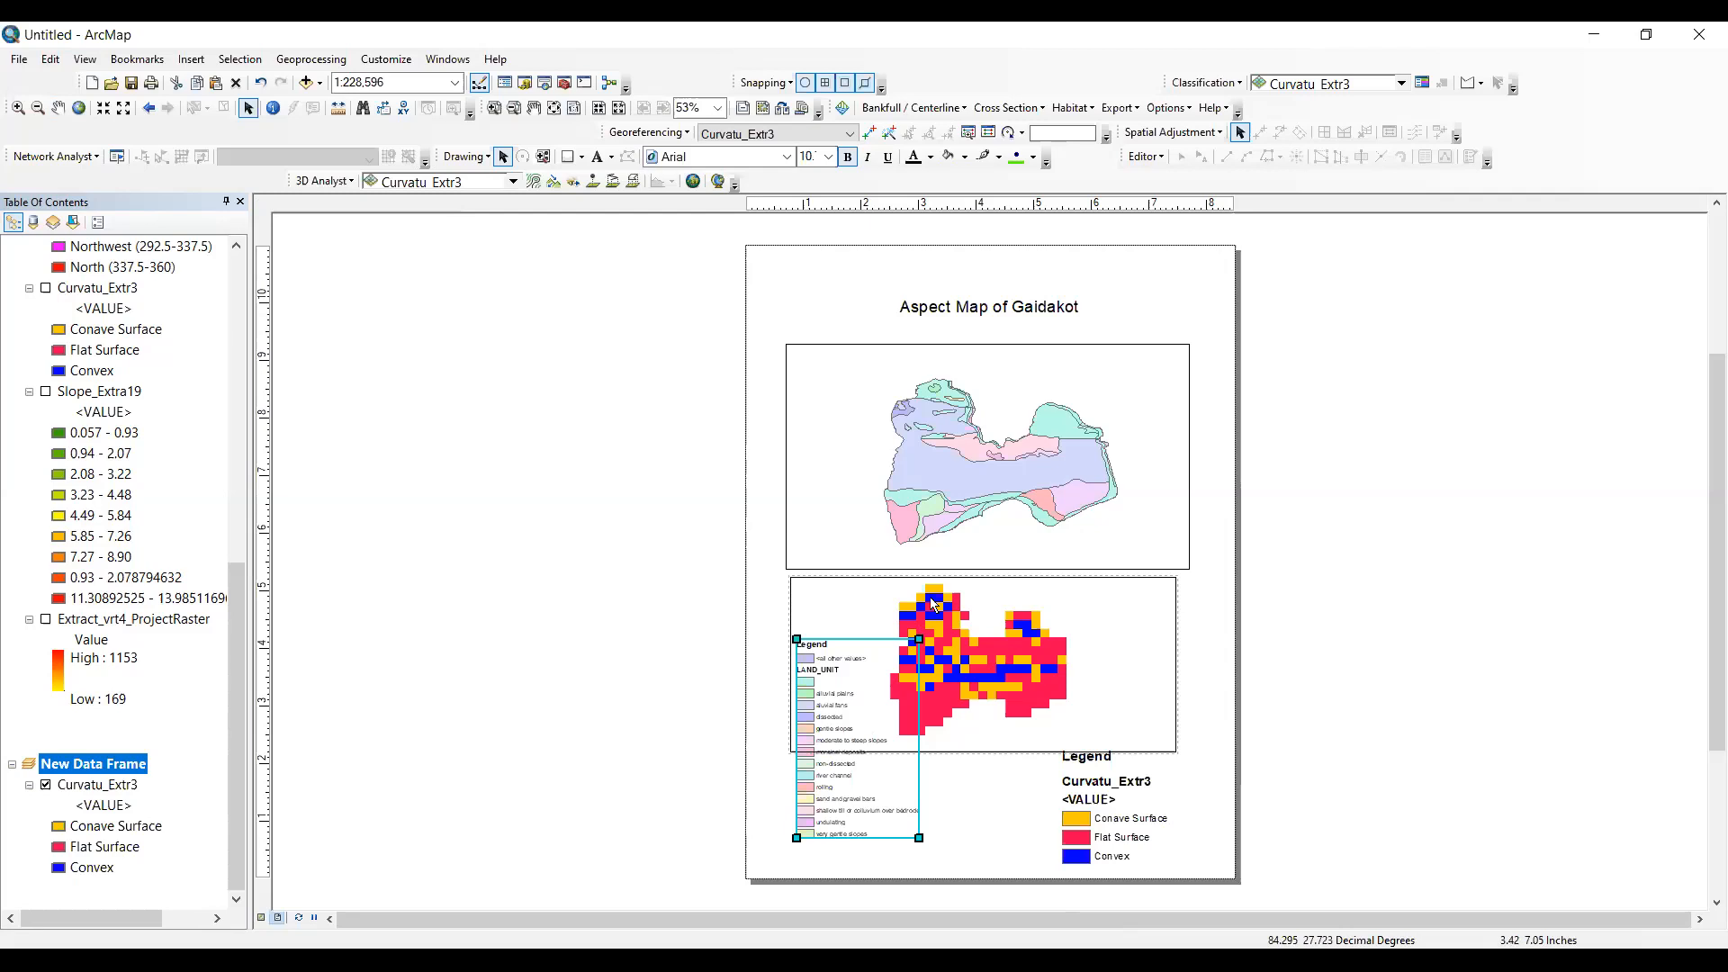
{"action": "scroll", "coordinate": [126, 236], "scroll_direction": "up", "scroll_amount": 10}
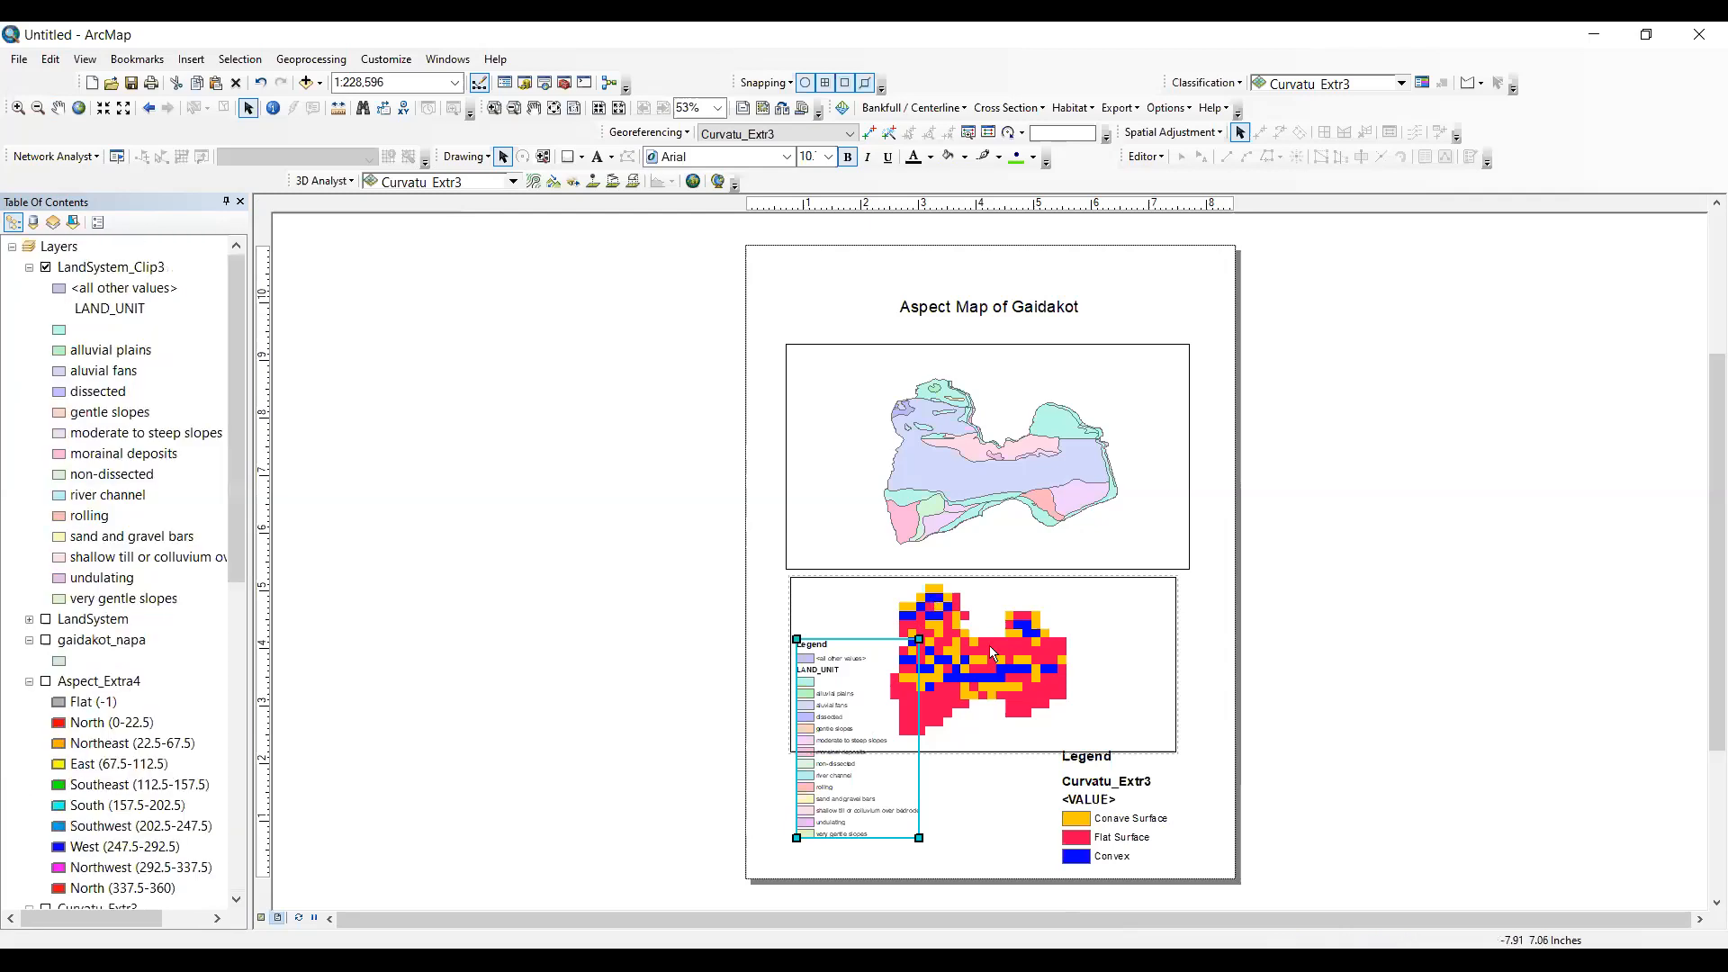
{"action": "scroll", "coordinate": [99, 810], "scroll_direction": "down", "scroll_amount": 10}
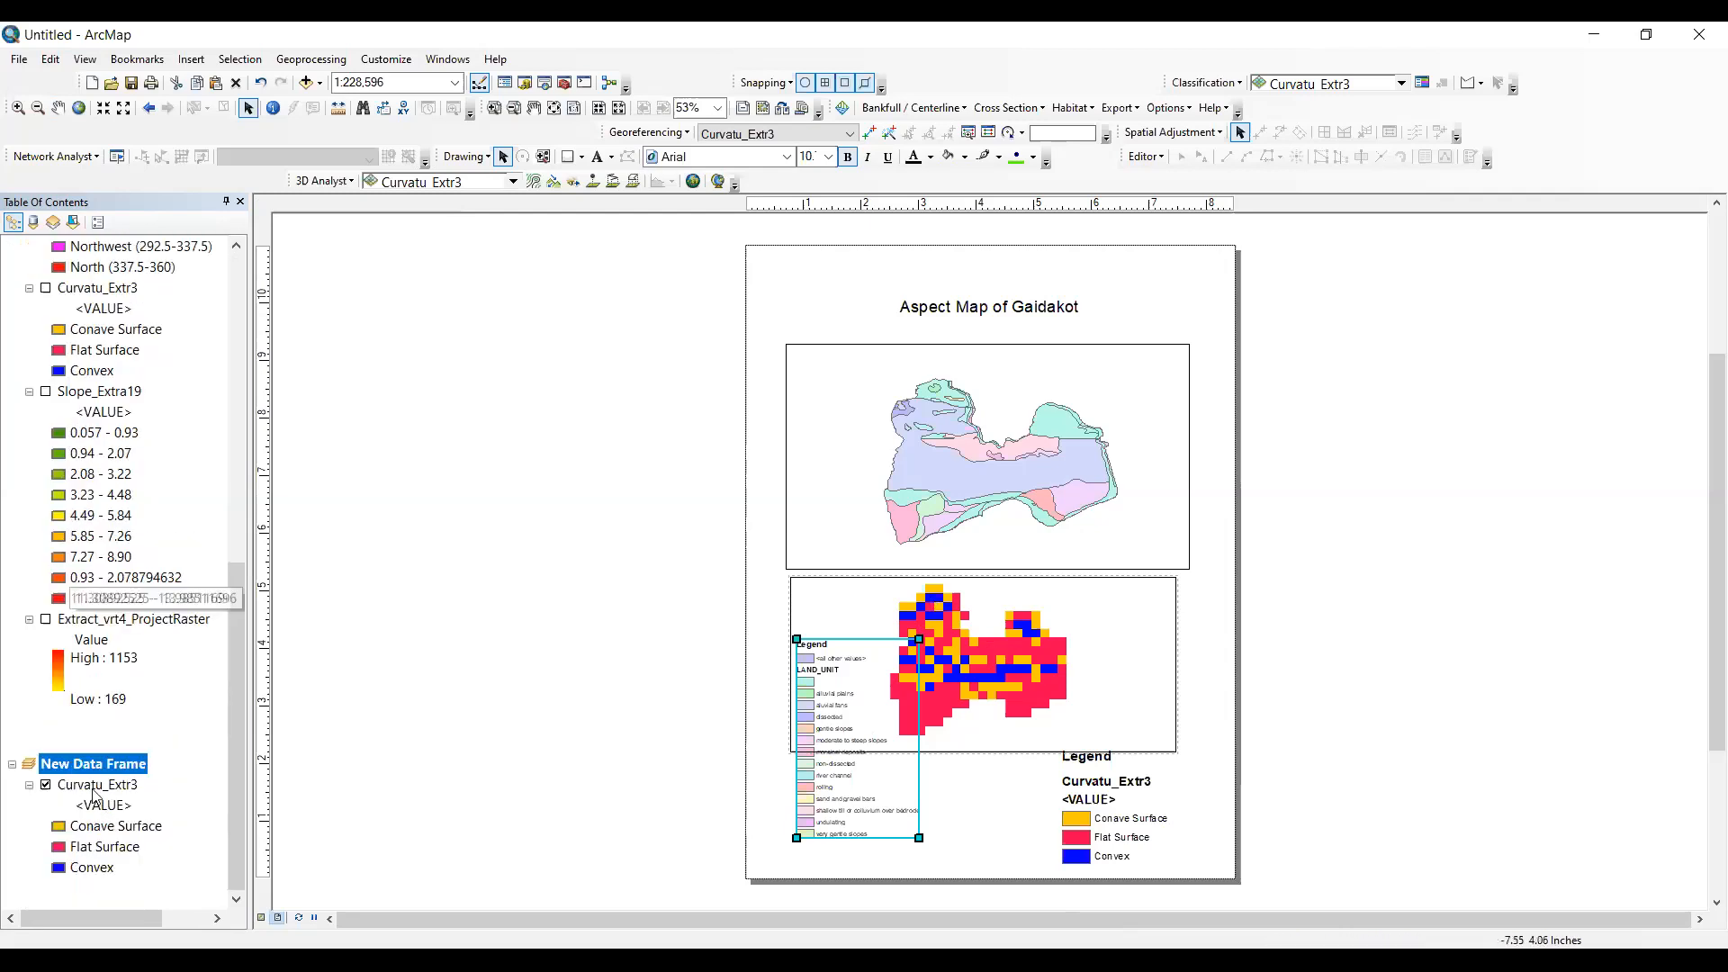
- Add the Extract_vrt4_ProjectRaster elevation layer to the new data frame and show it there in place of Curvatu_Extr3
{"action": "scroll", "coordinate": [90, 360], "scroll_direction": "up", "scroll_amount": 10}
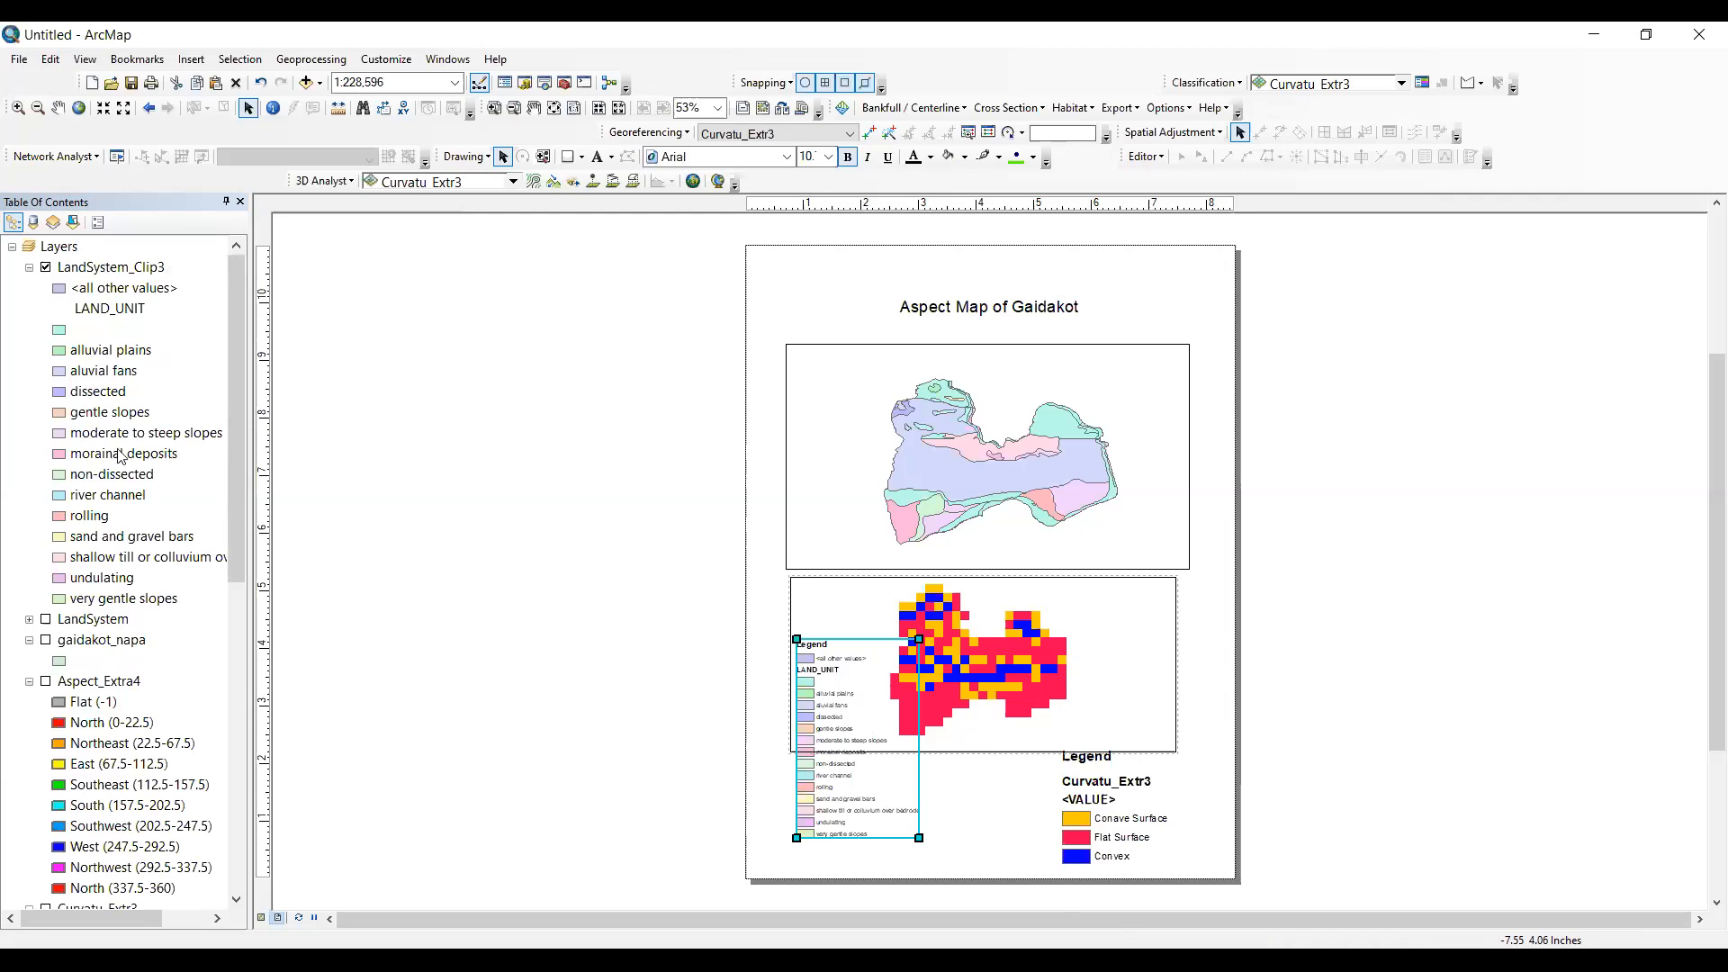
{"action": "scroll", "coordinate": [87, 873], "scroll_direction": "down", "scroll_amount": 10}
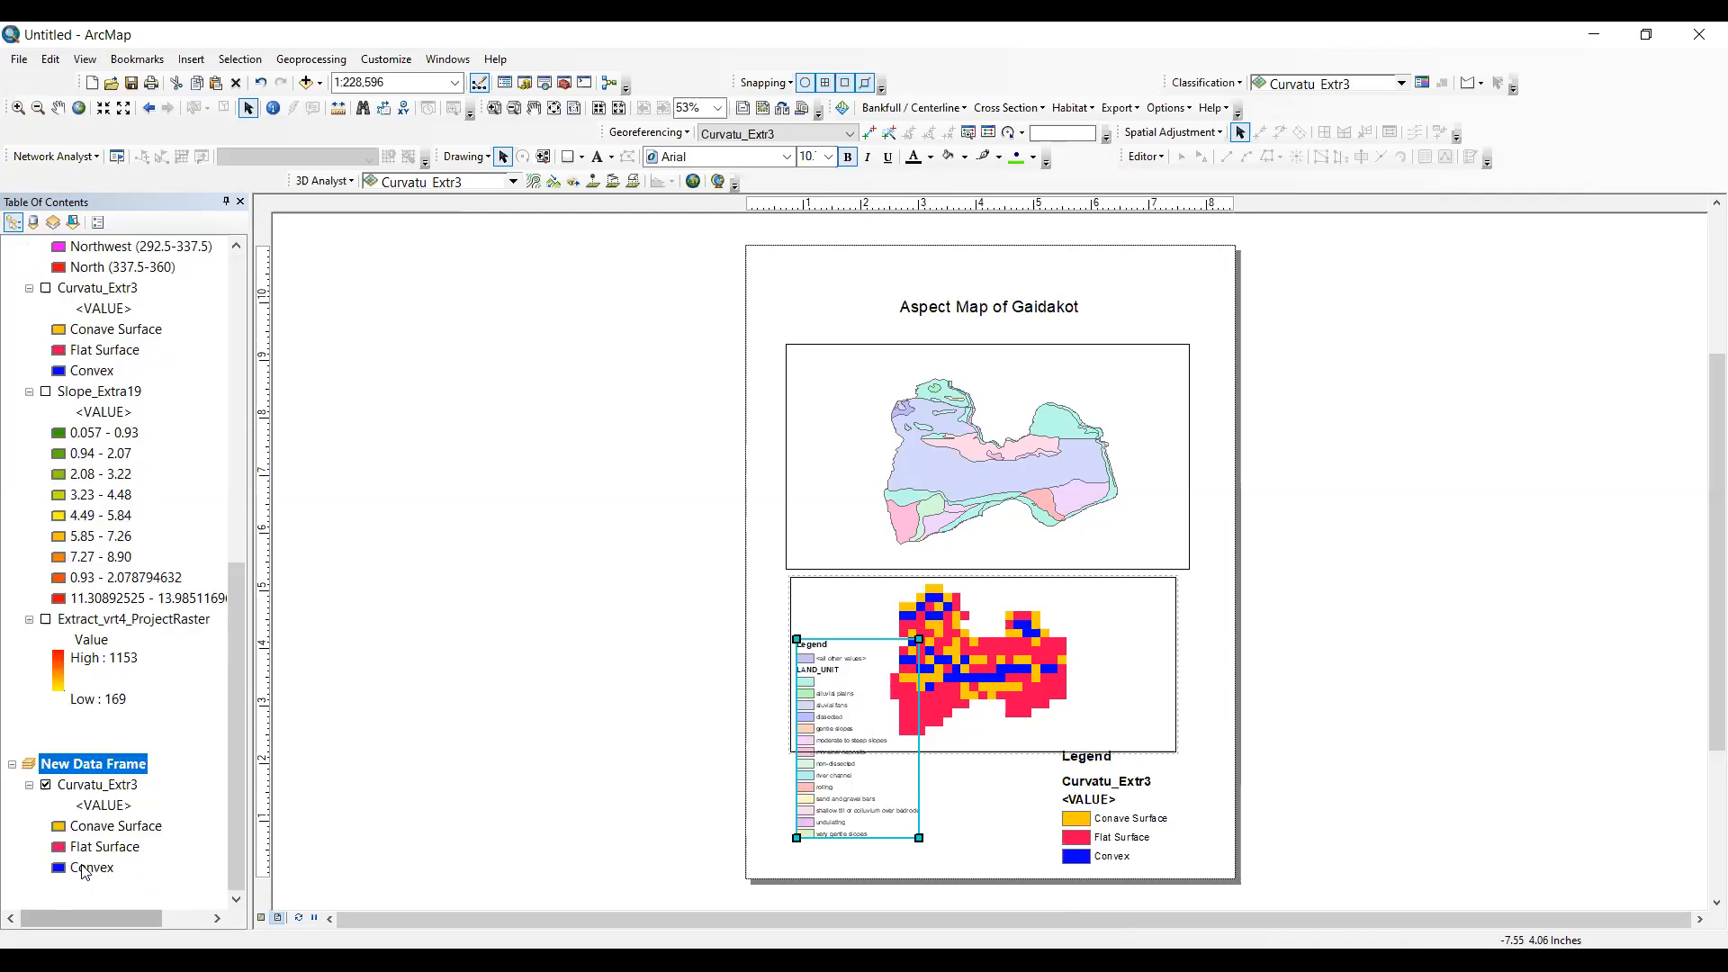
{"action": "left_click", "coordinate": [106, 619]}
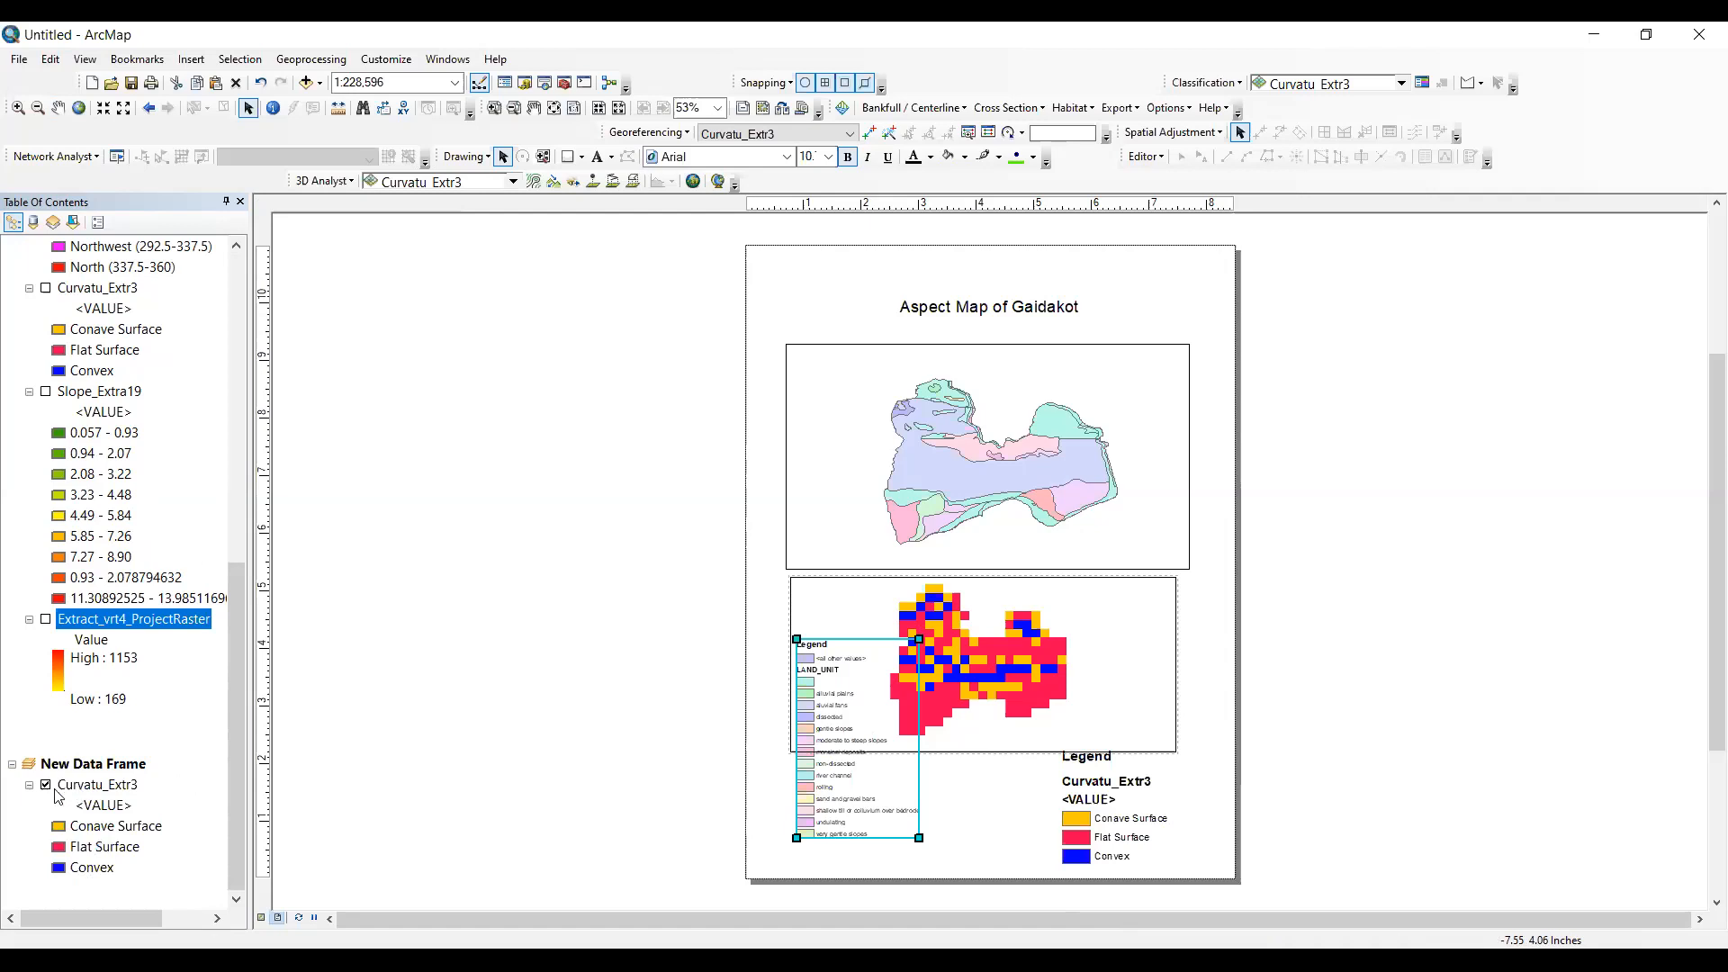
{"action": "left_click", "coordinate": [44, 785]}
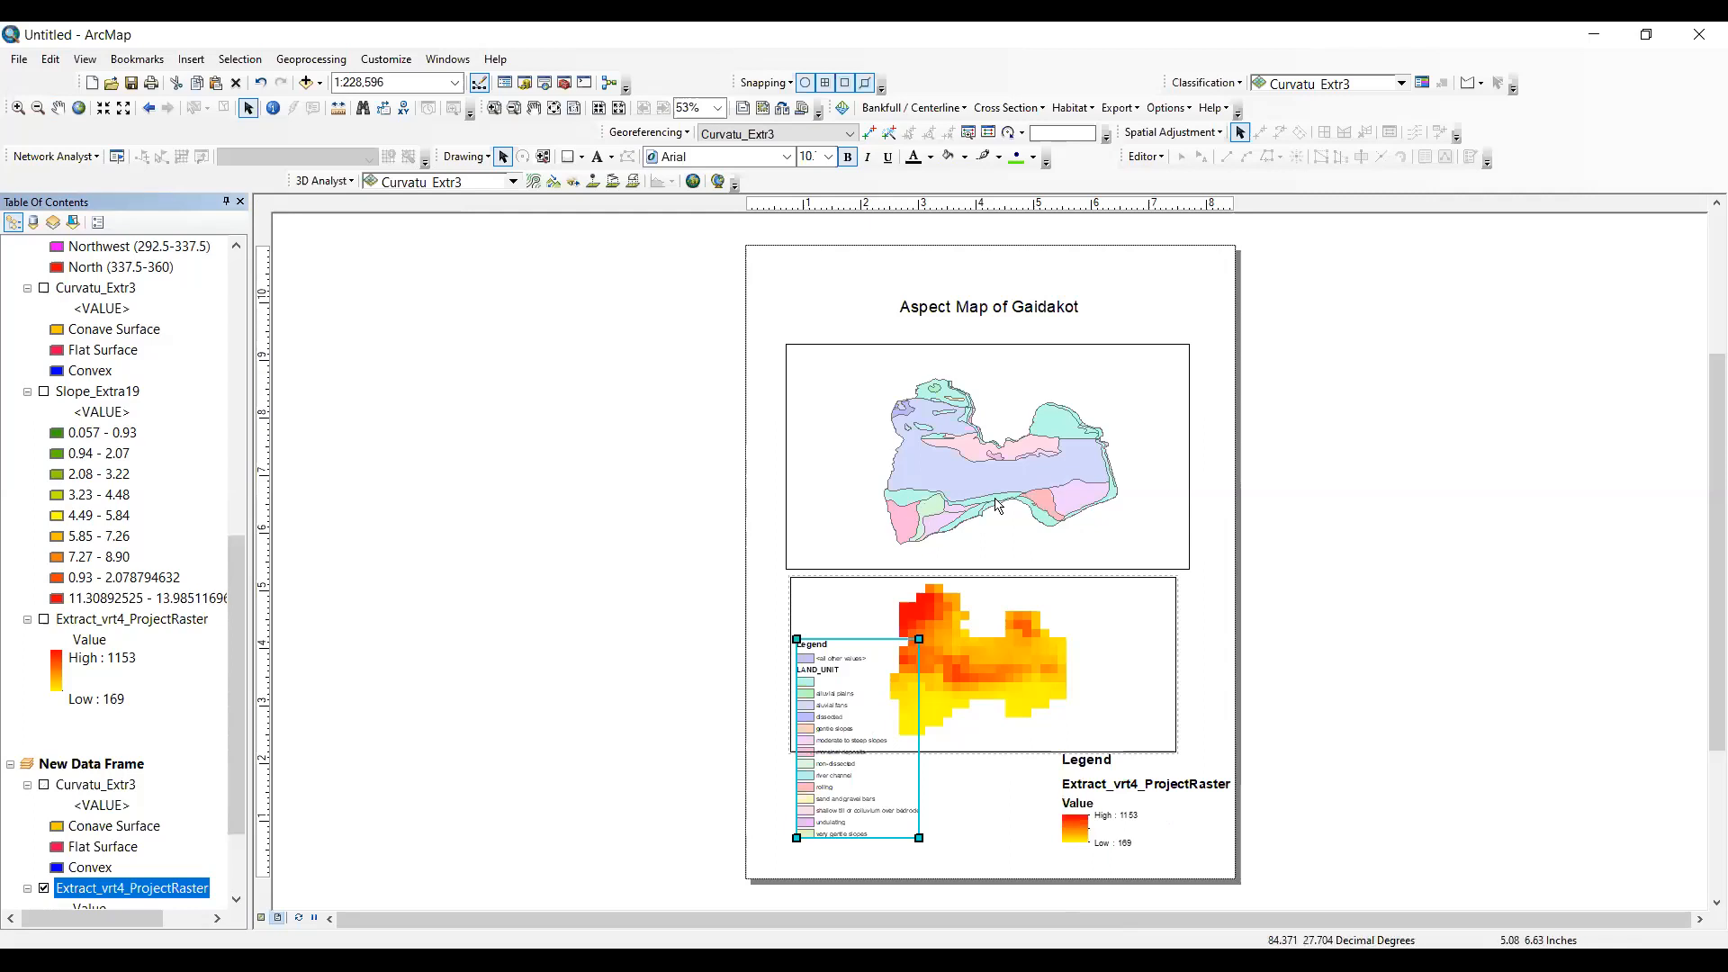
- Symbolize LandSystem_Clip3 by unique values of the DOM_SOIL field, adding all values, and apply the new symbology
{"action": "scroll", "coordinate": [94, 227], "scroll_direction": "up", "scroll_amount": 10}
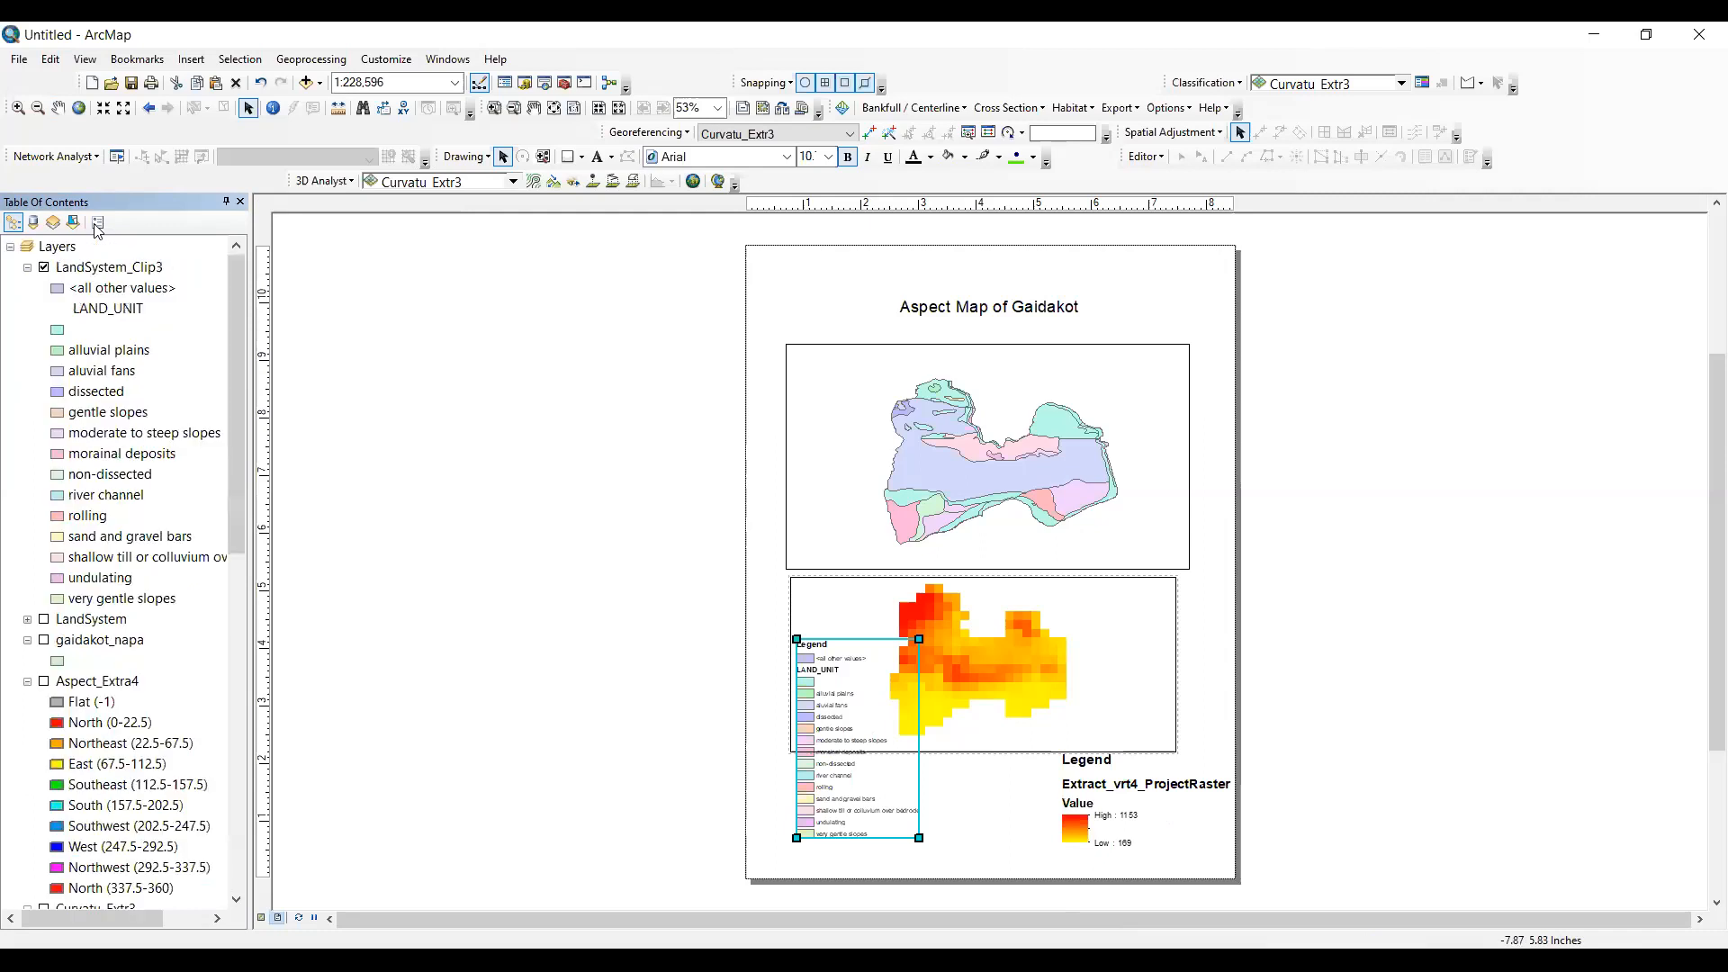
{"action": "right_click", "coordinate": [114, 273]}
{"action": "left_click", "coordinate": [196, 641]}
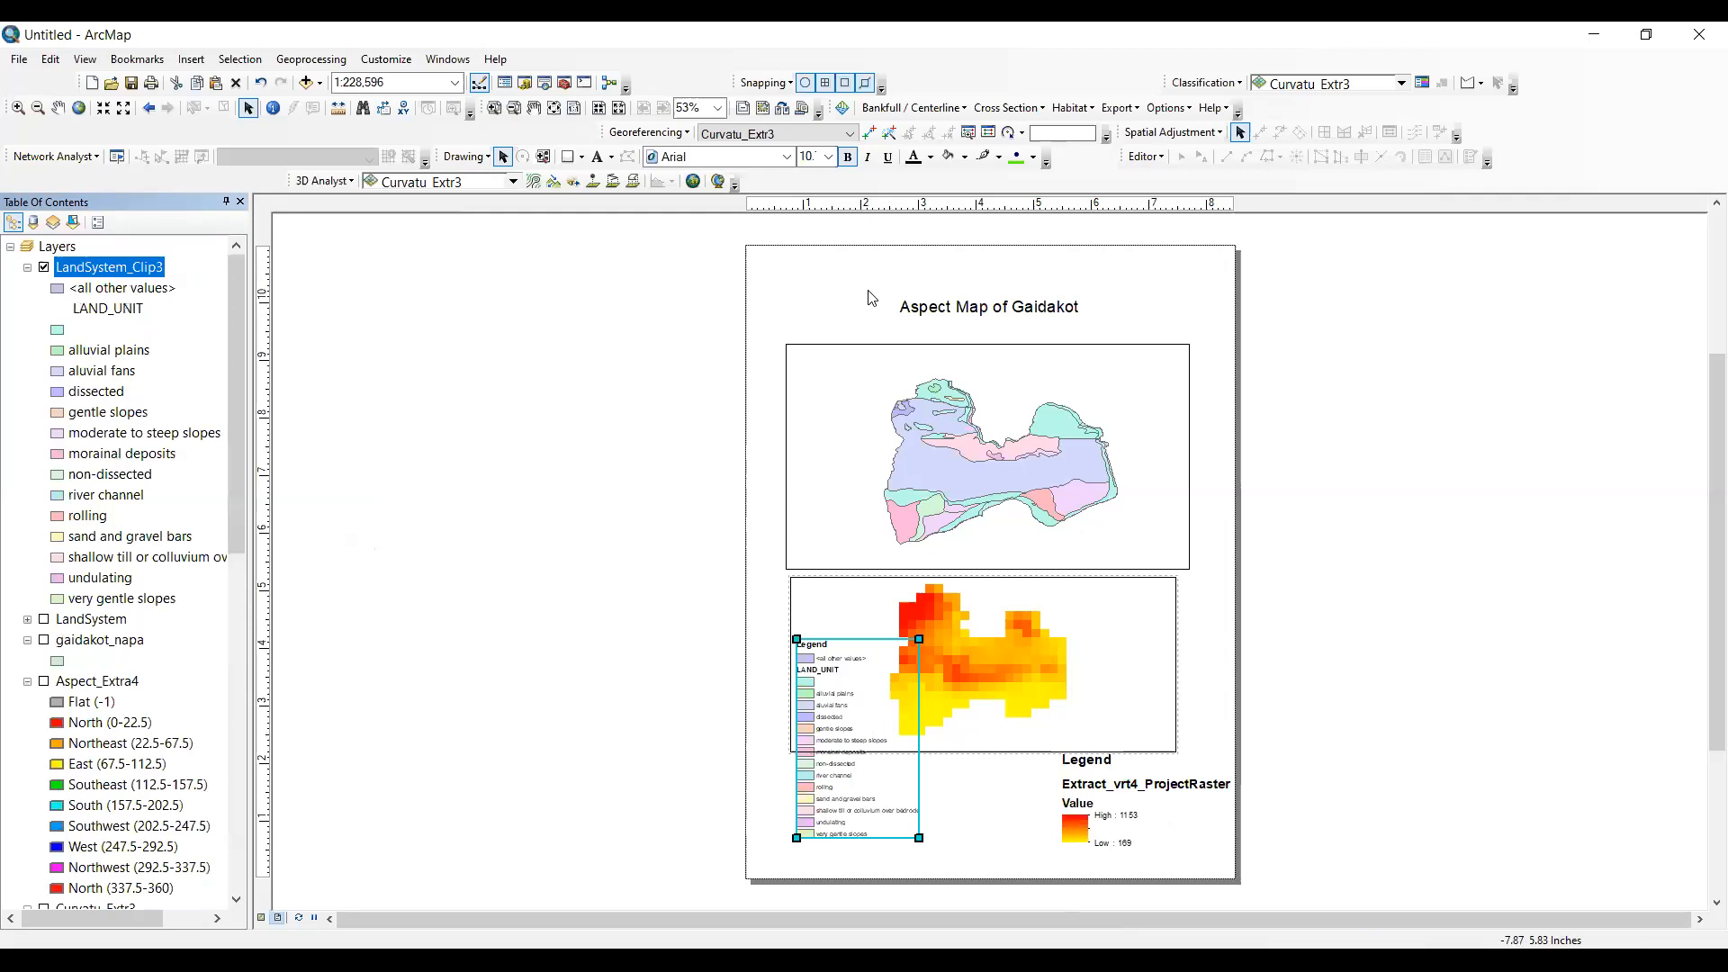
{"action": "left_click", "coordinate": [883, 342]}
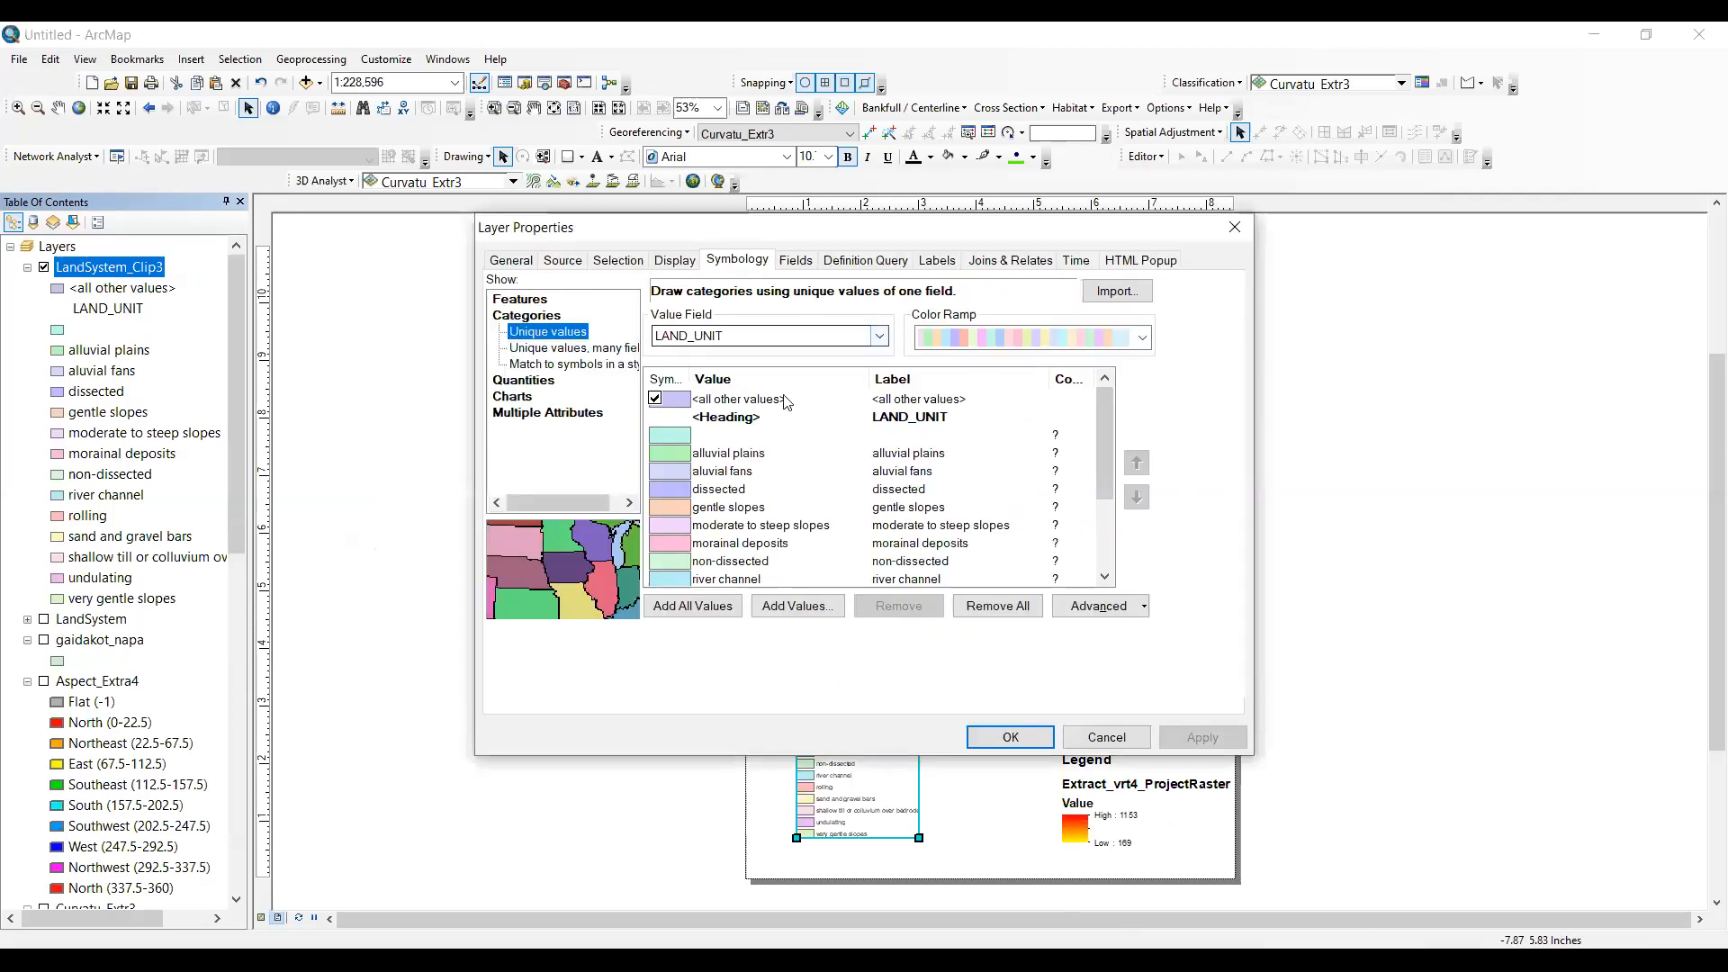
{"action": "left_click", "coordinate": [720, 412]}
{"action": "left_click", "coordinate": [692, 606]}
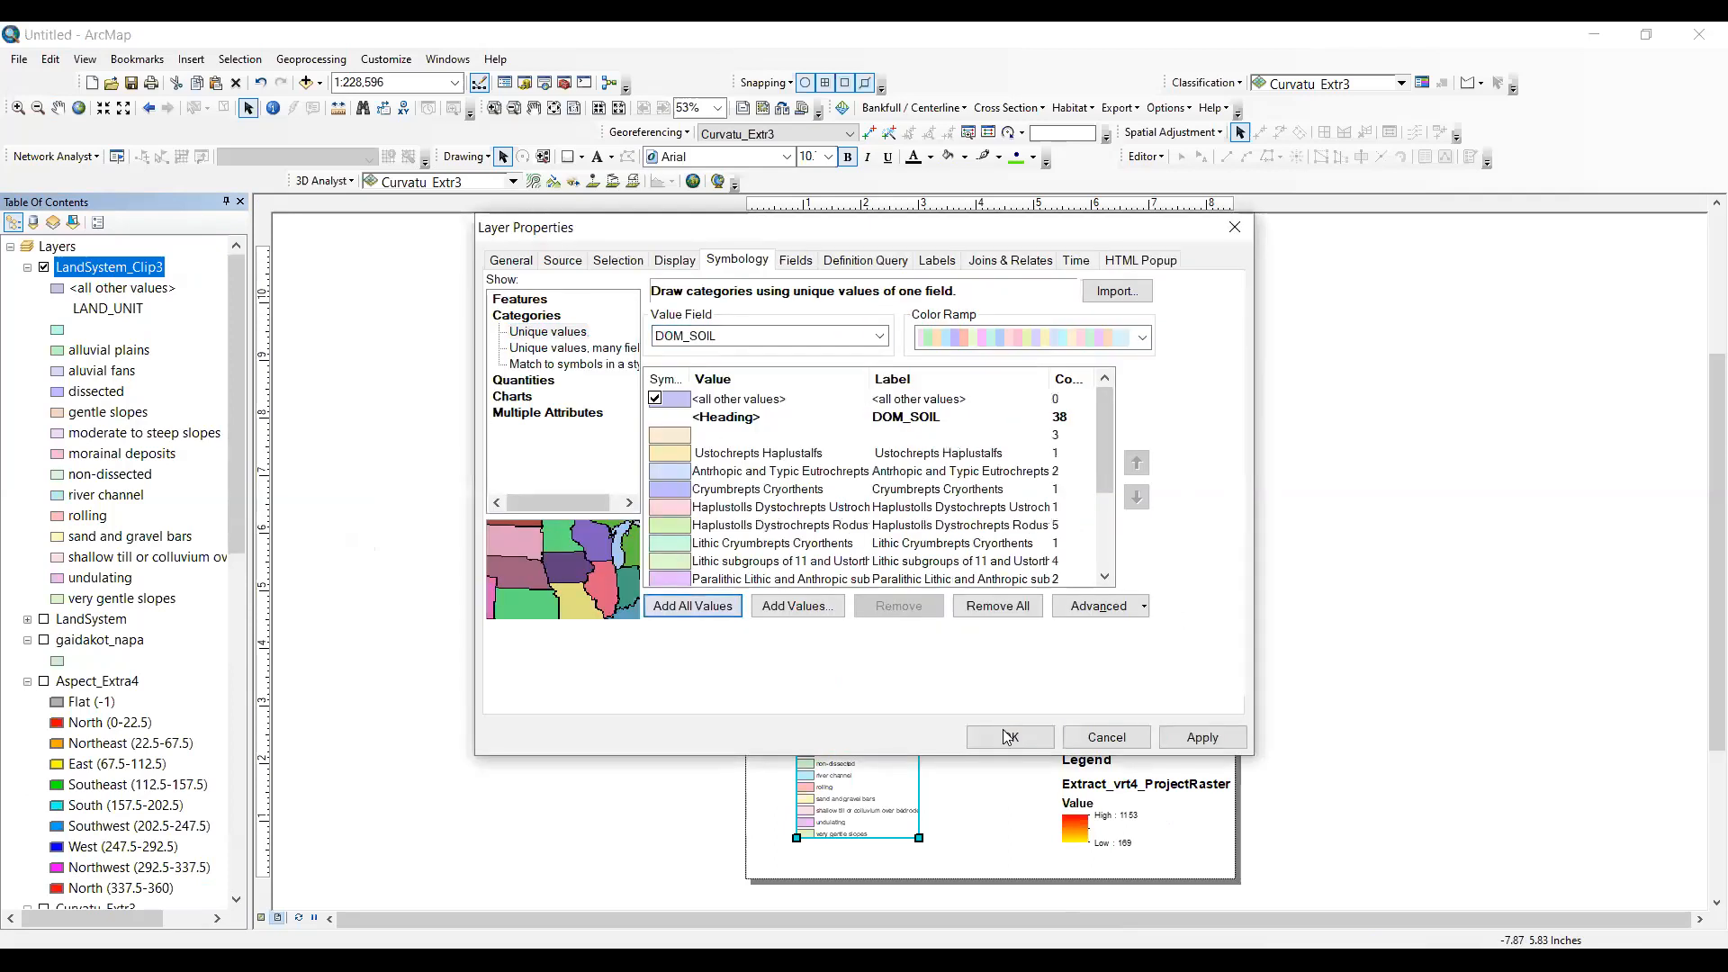
{"action": "left_click", "coordinate": [876, 338]}
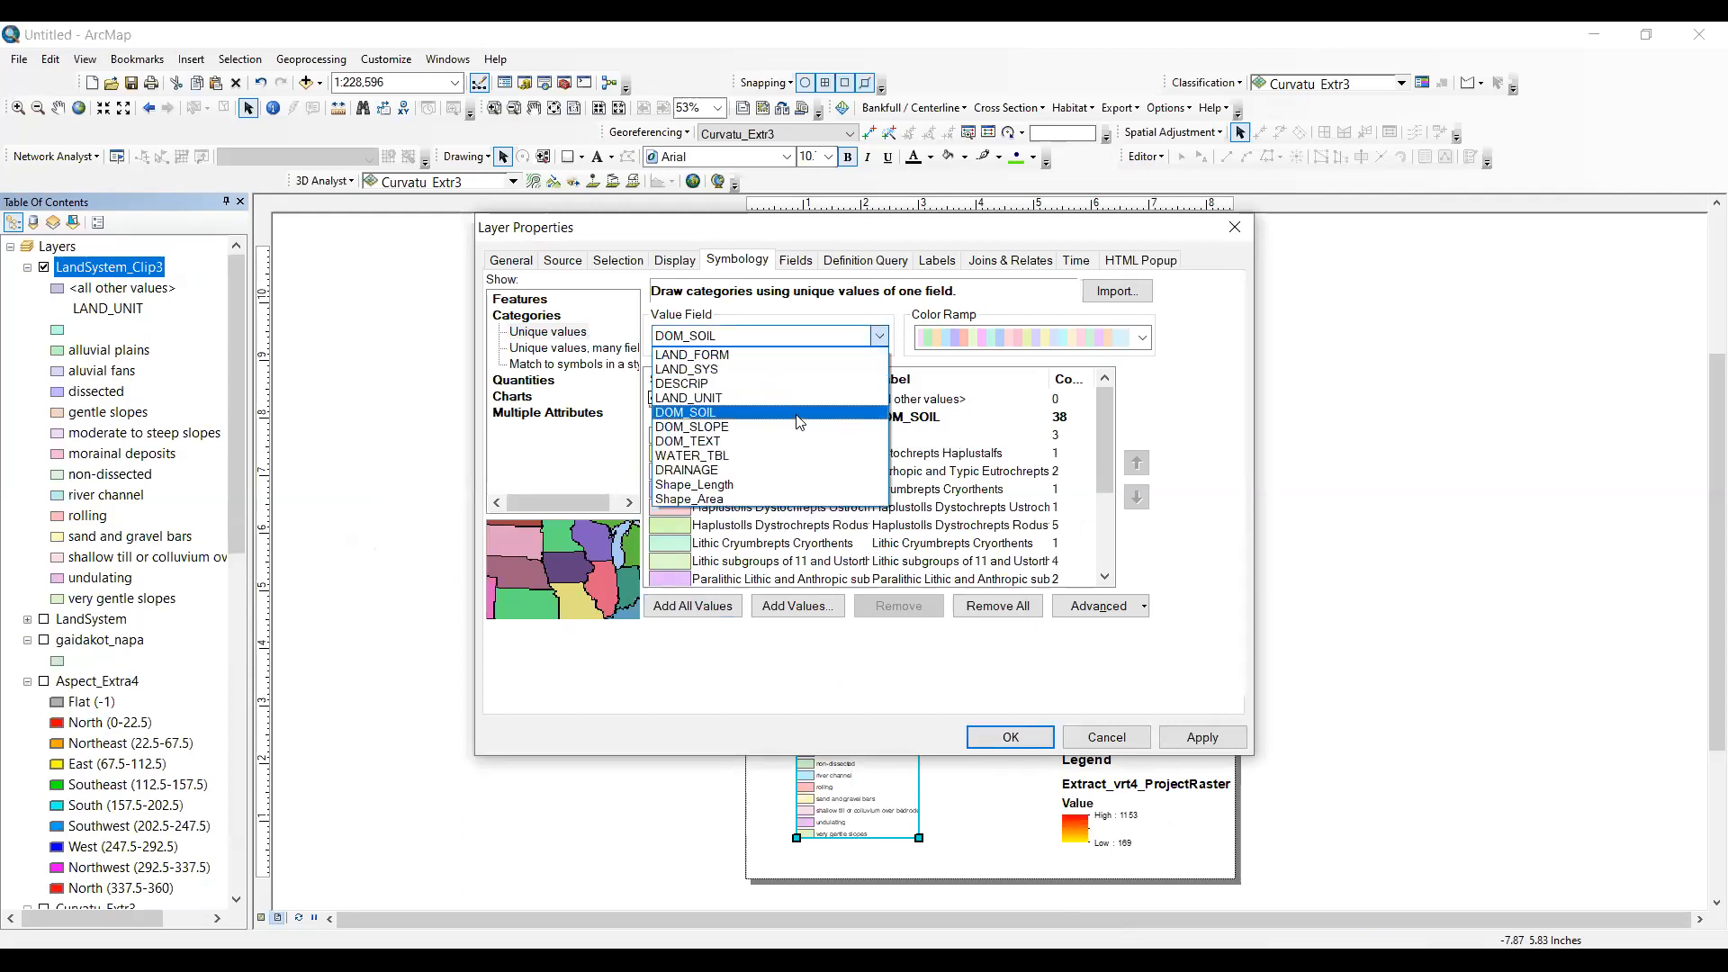
{"action": "left_click", "coordinate": [791, 720]}
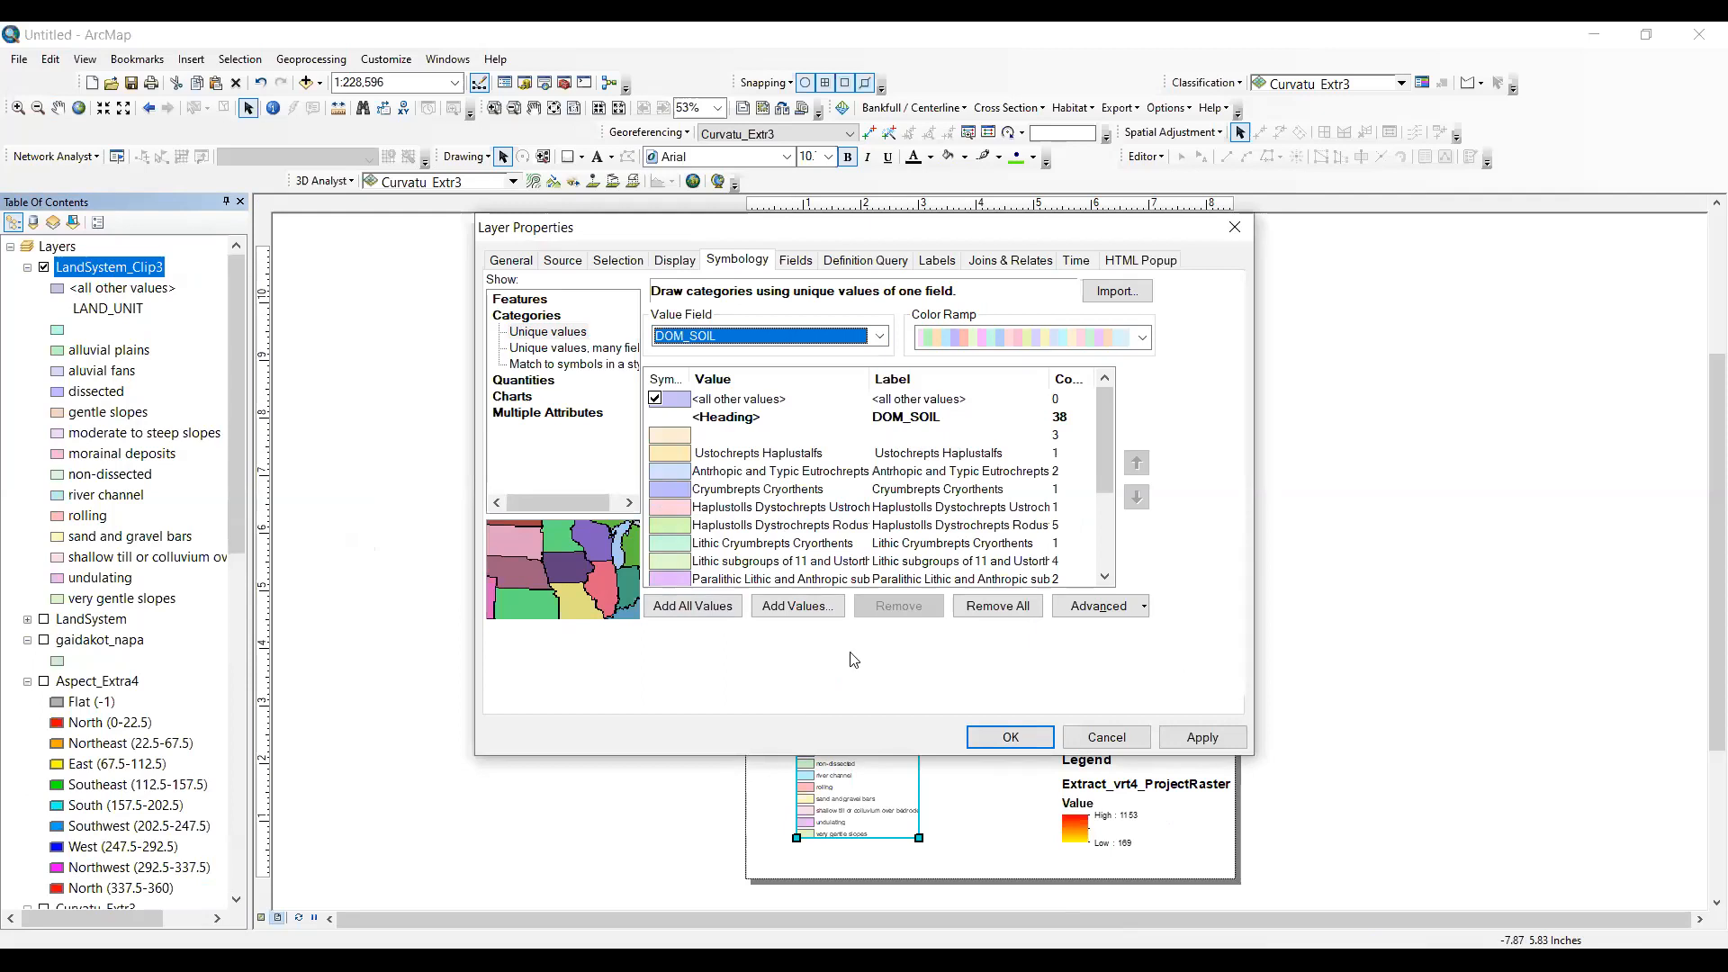
{"action": "key", "text": "Return"}
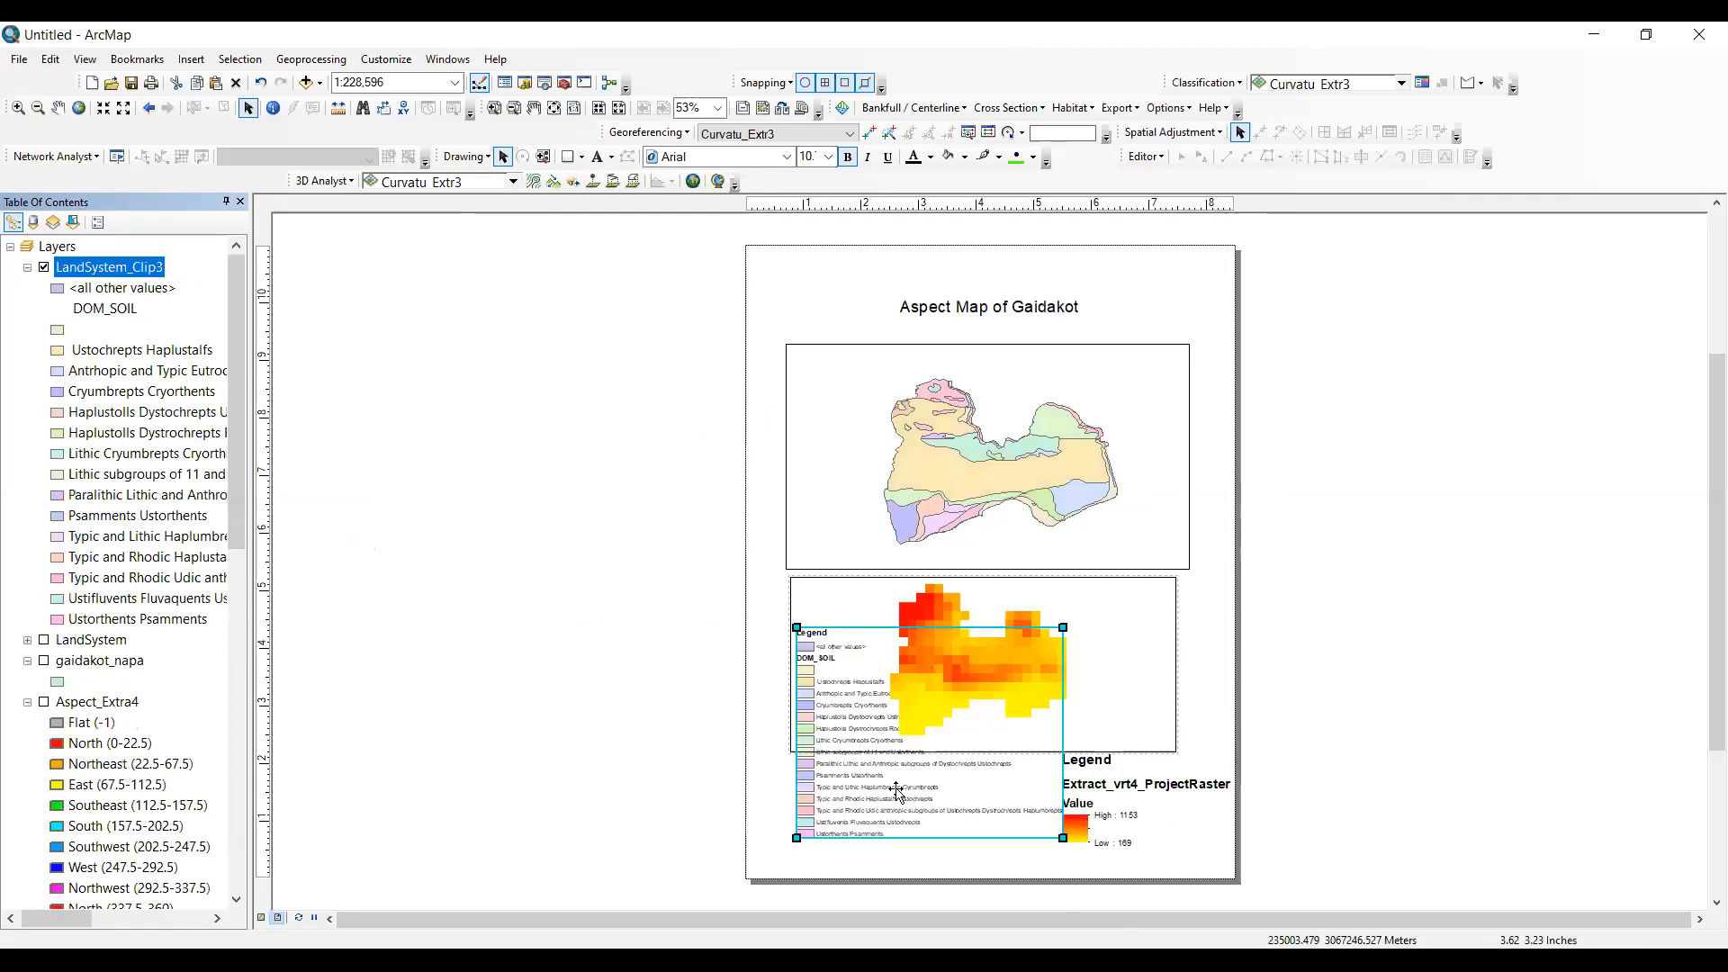
- Move the DOM_SOIL legend to the lower-left corner of the page and shrink it
{"action": "left_click_drag", "start_coordinate": [900, 740], "coordinate": [851, 782]}
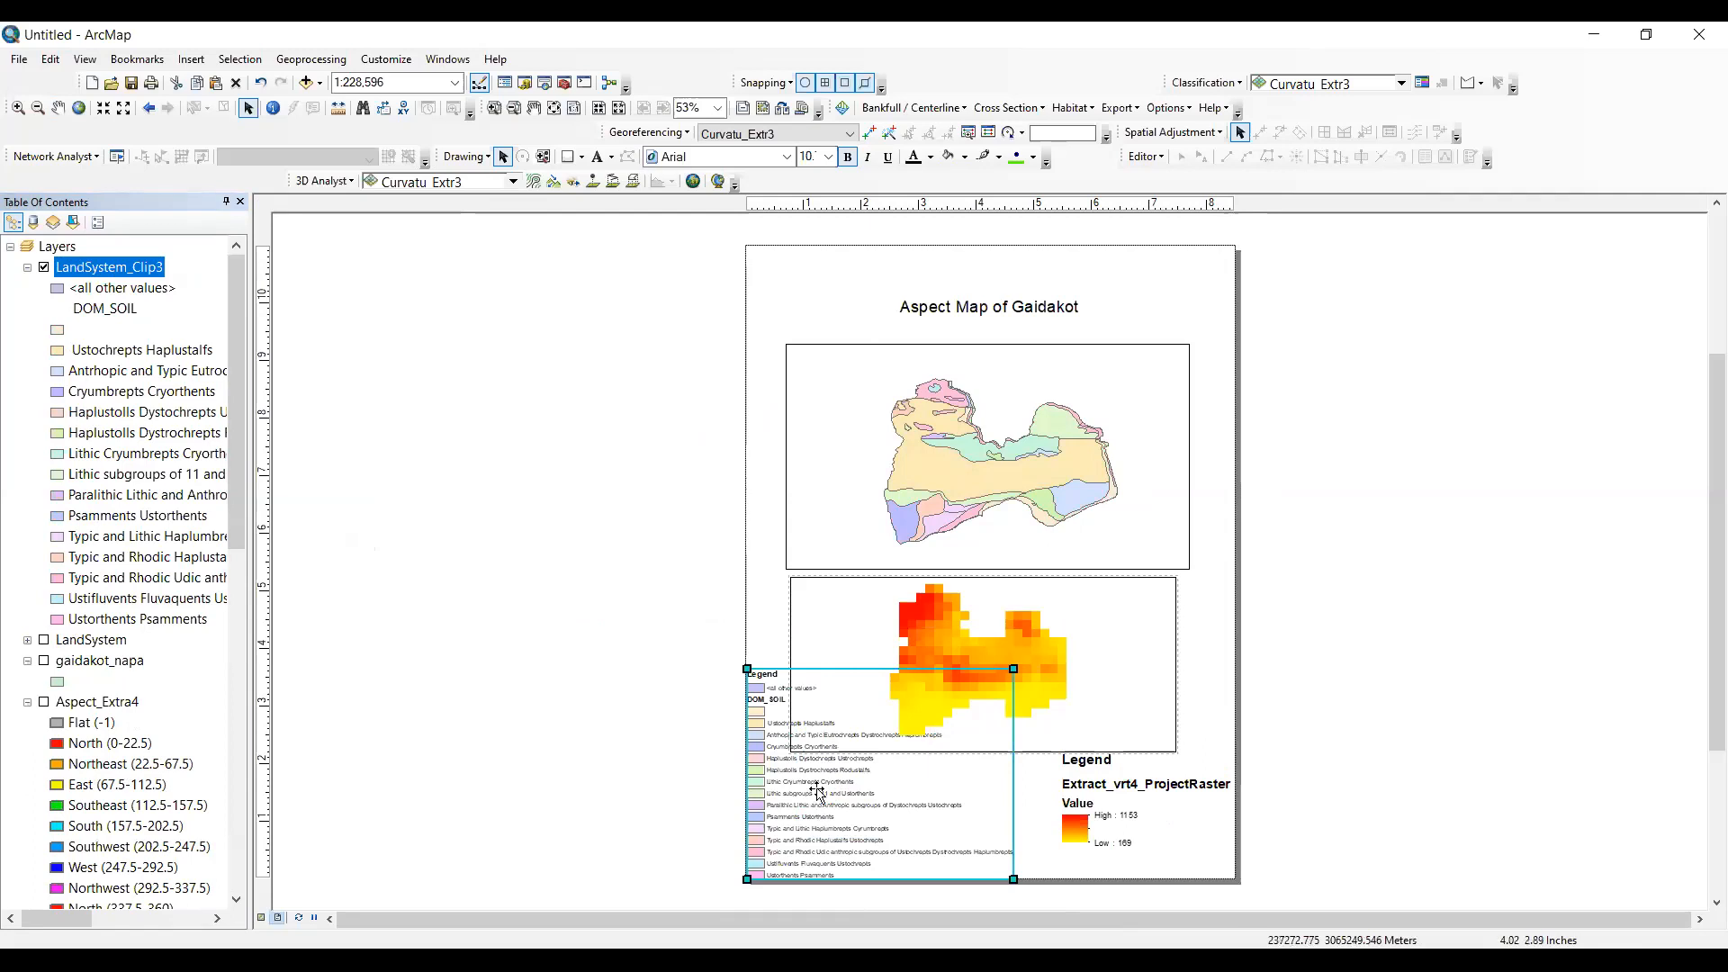
{"action": "left_click_drag", "start_coordinate": [820, 797], "coordinate": [828, 793]}
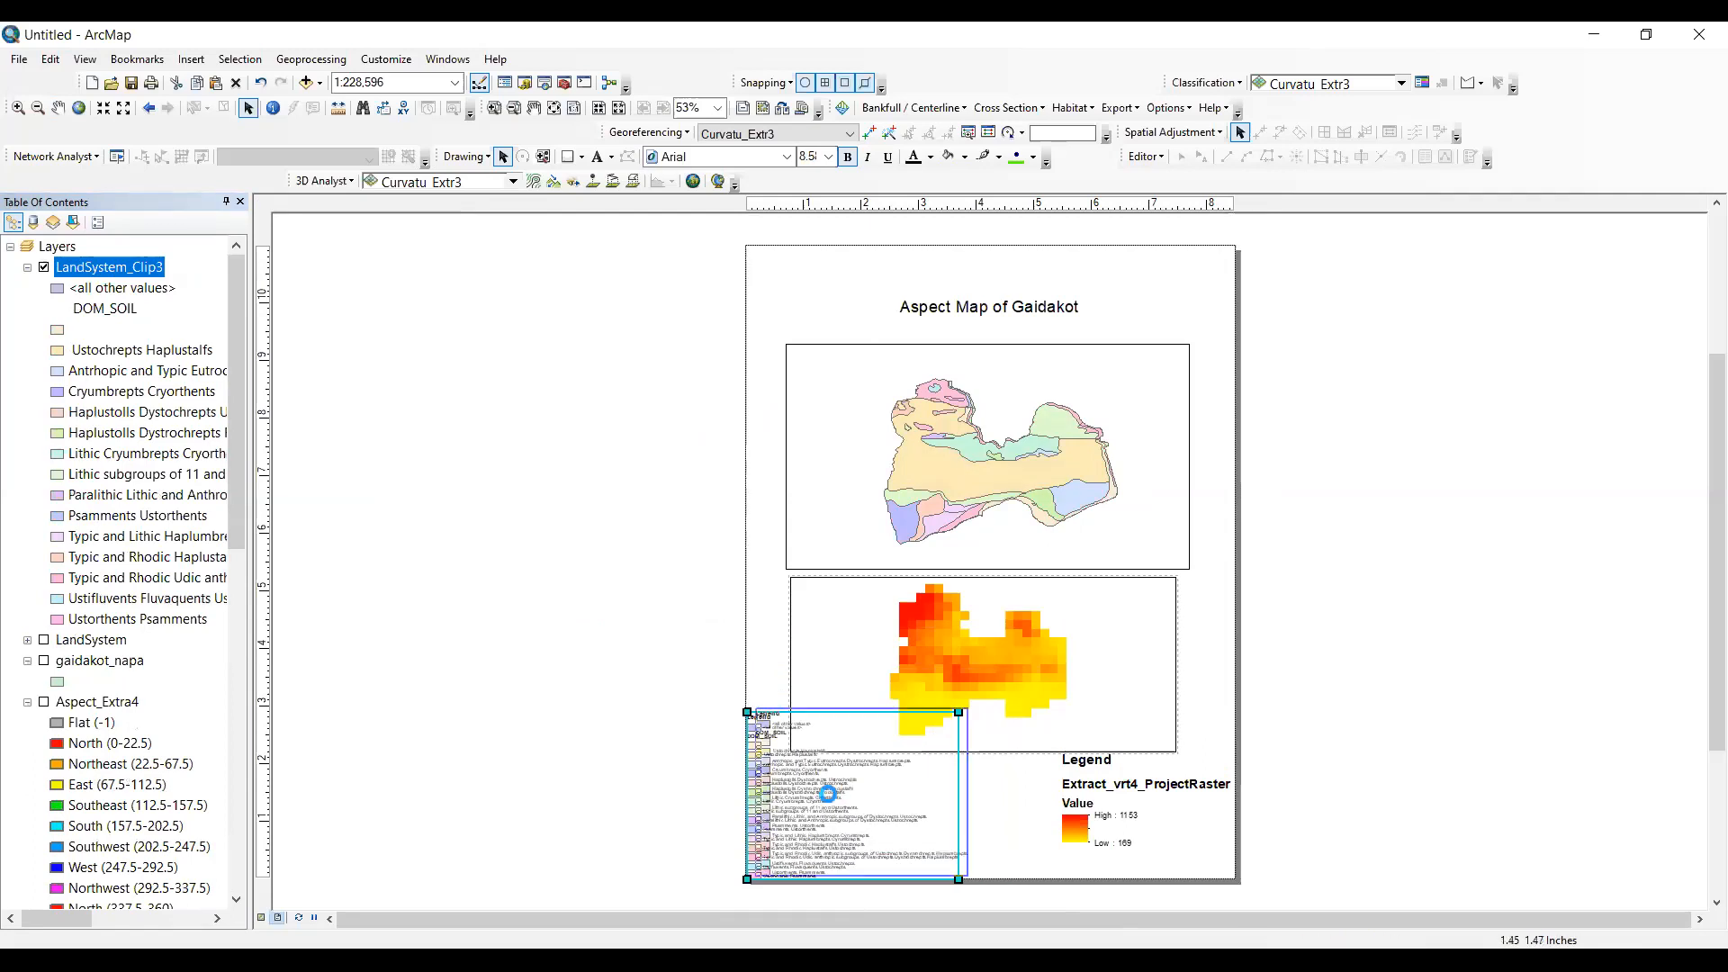